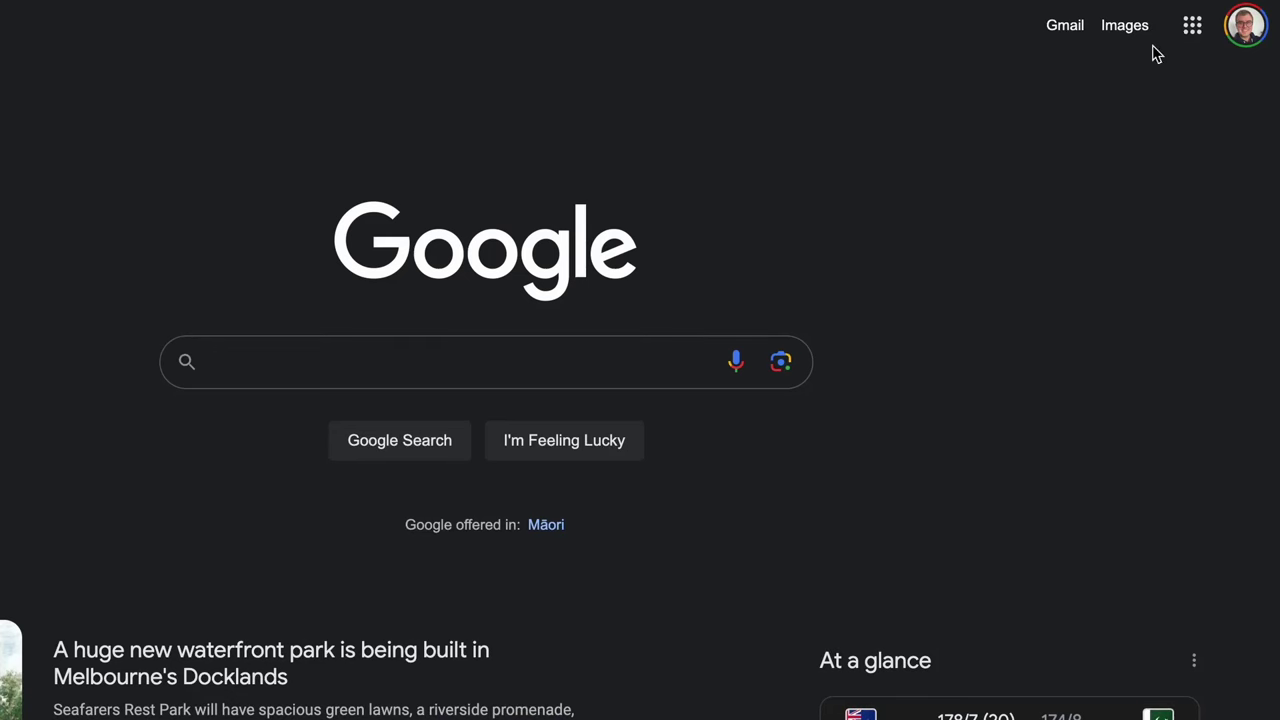
# Find Google Sheets in the Google apps list to start a blank spreadsheet
pyautogui.click(1190, 28)
pyautogui.scroll(-4, 975, 413)
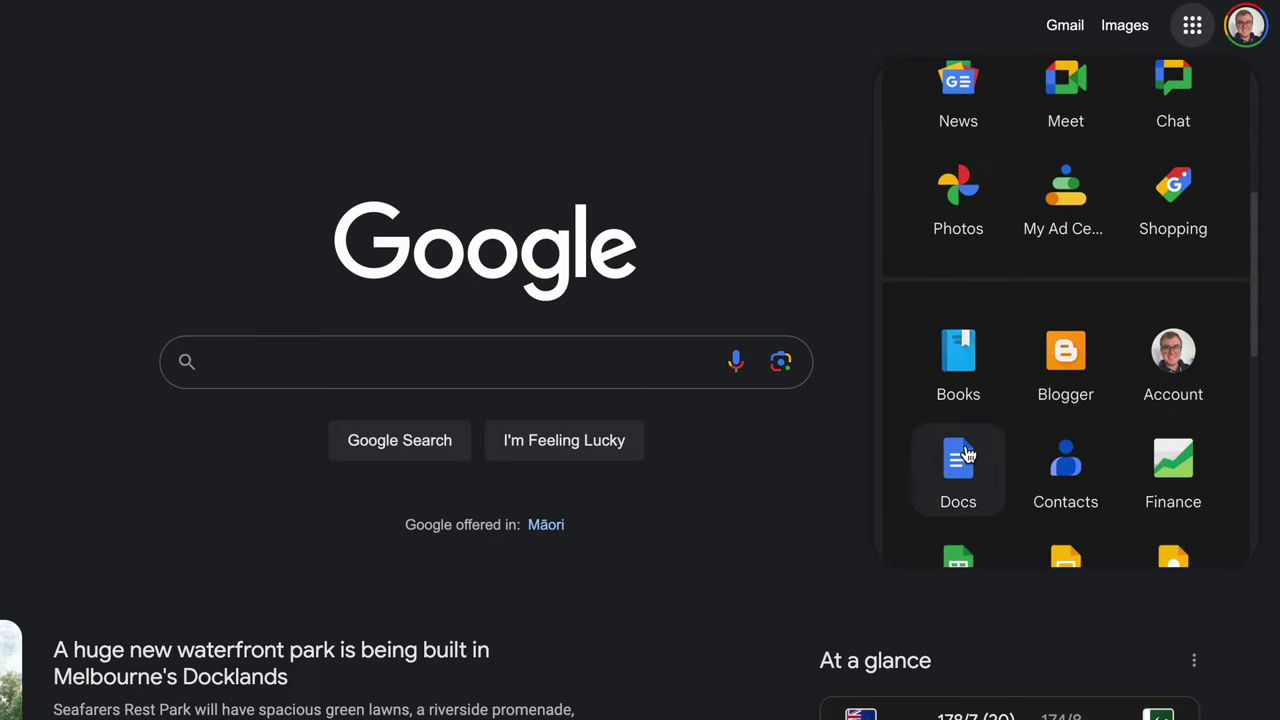
pyautogui.scroll(-3, 960, 455)
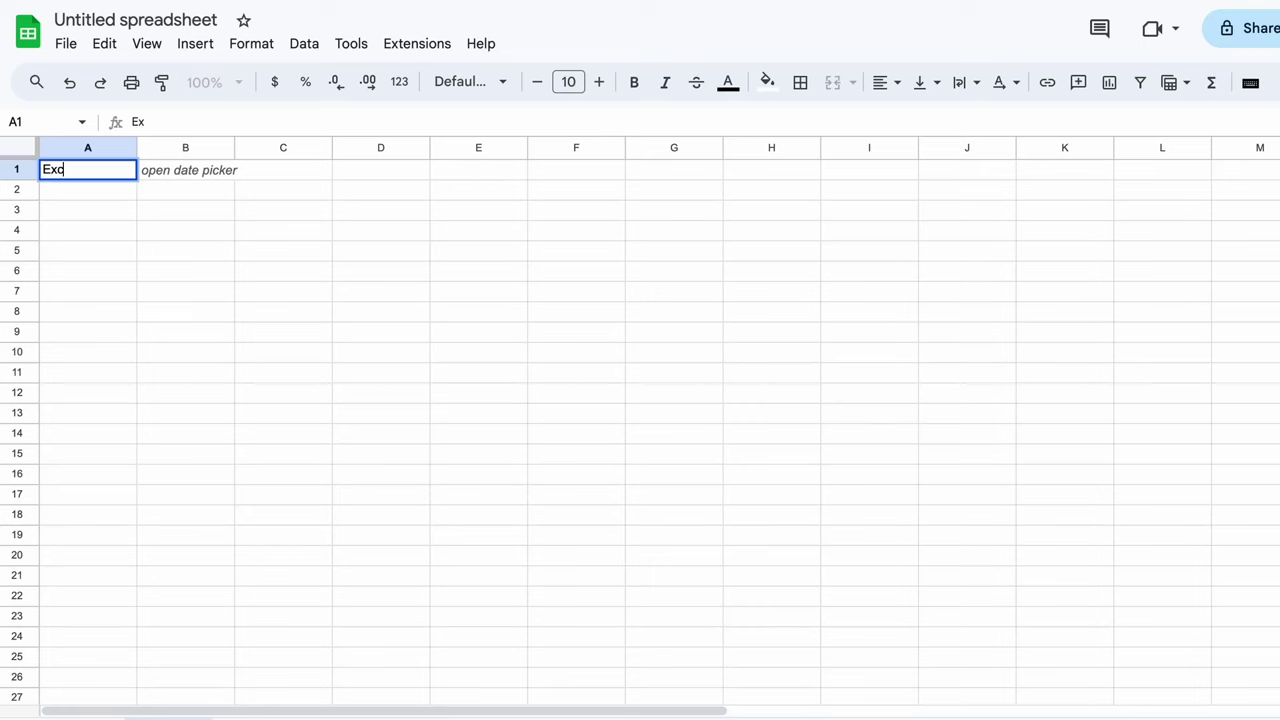
# Fill column A with the heading Exchange and the entries New Zealand Exchange, Australian Exchange, NYSE and NASDAQ
pyautogui.press('Return')
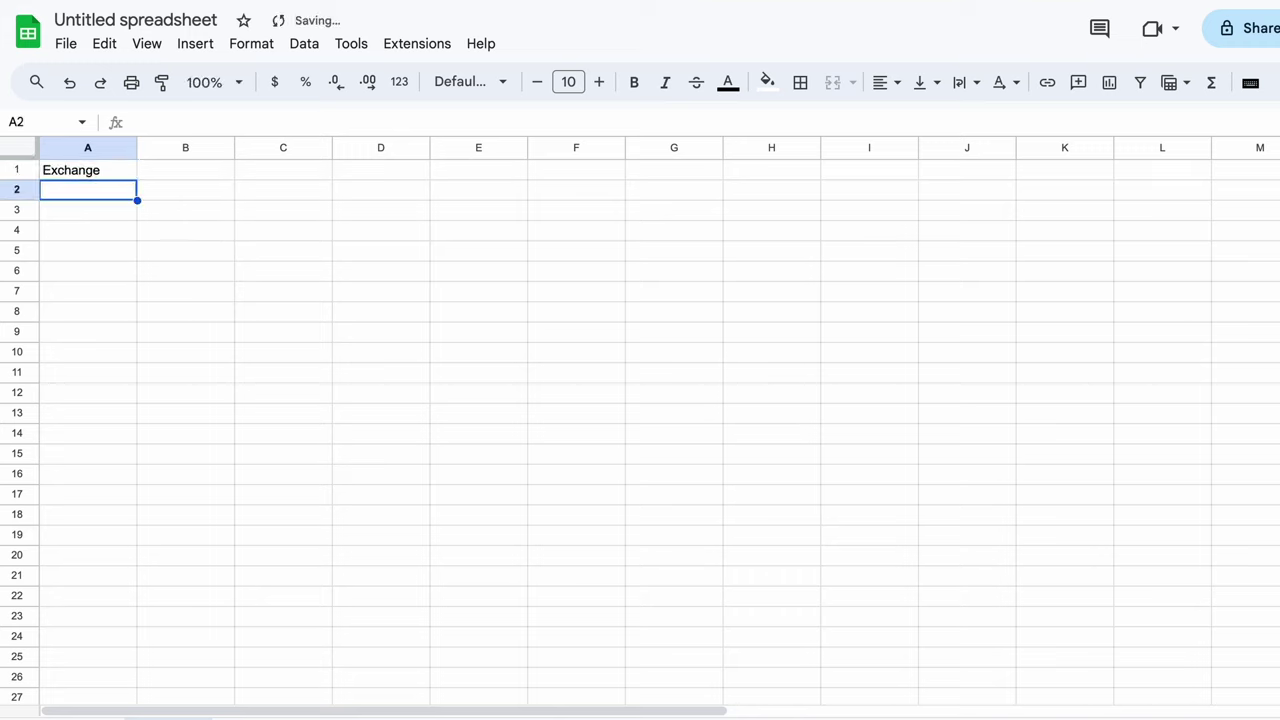
pyautogui.write('New Zealand Exchange')
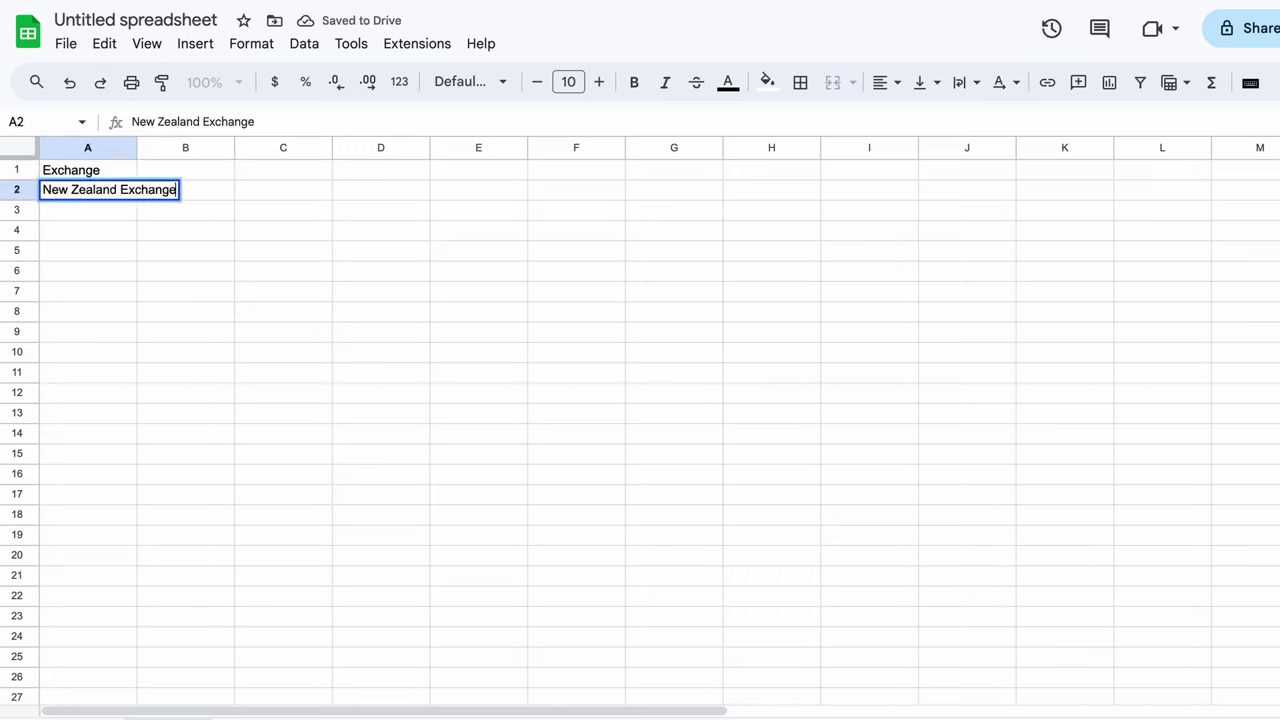
pyautogui.press('Return')
pyautogui.write('Austra')
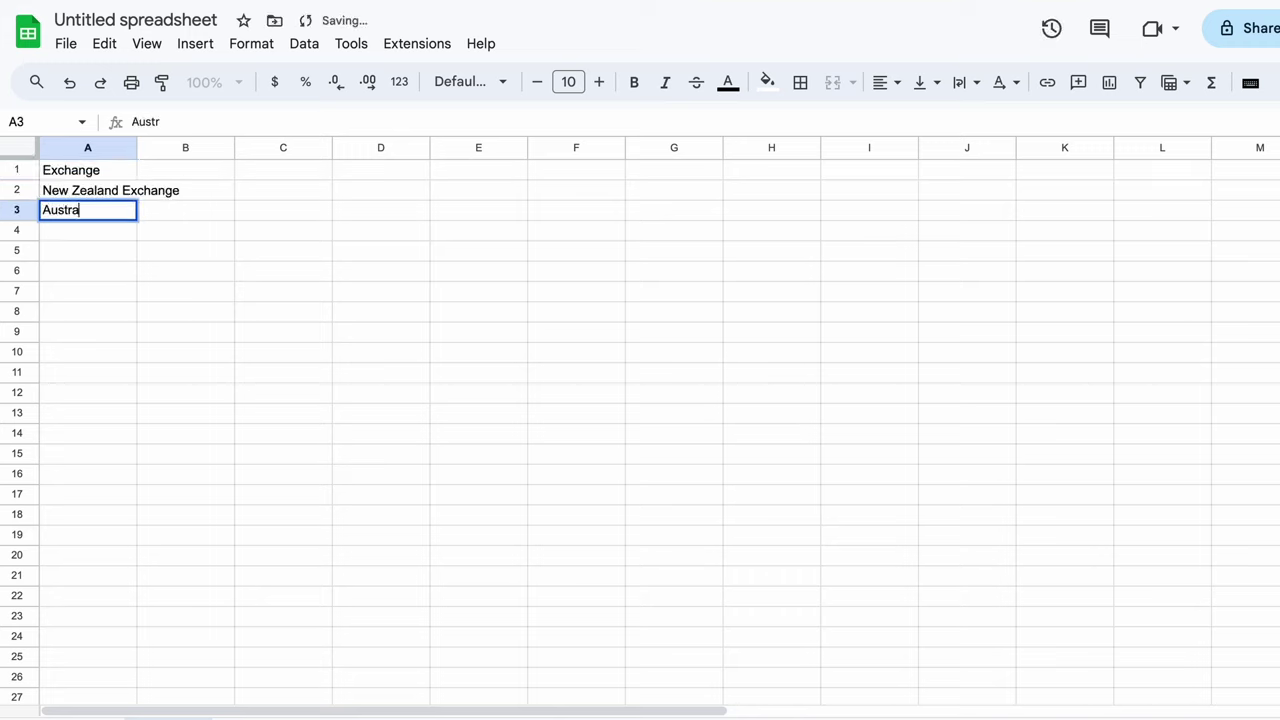
pyautogui.write('lian Exchange')
pyautogui.press('Return')
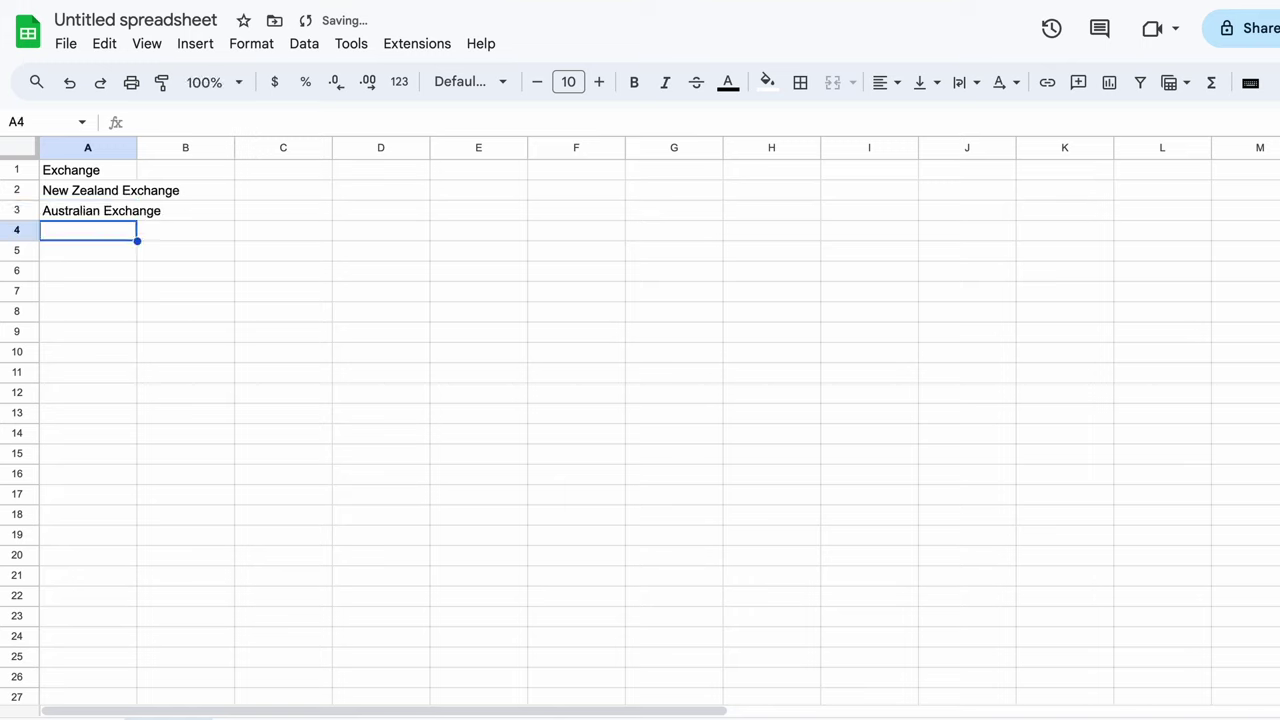
pyautogui.write('NYSE')
pyautogui.press('Return')
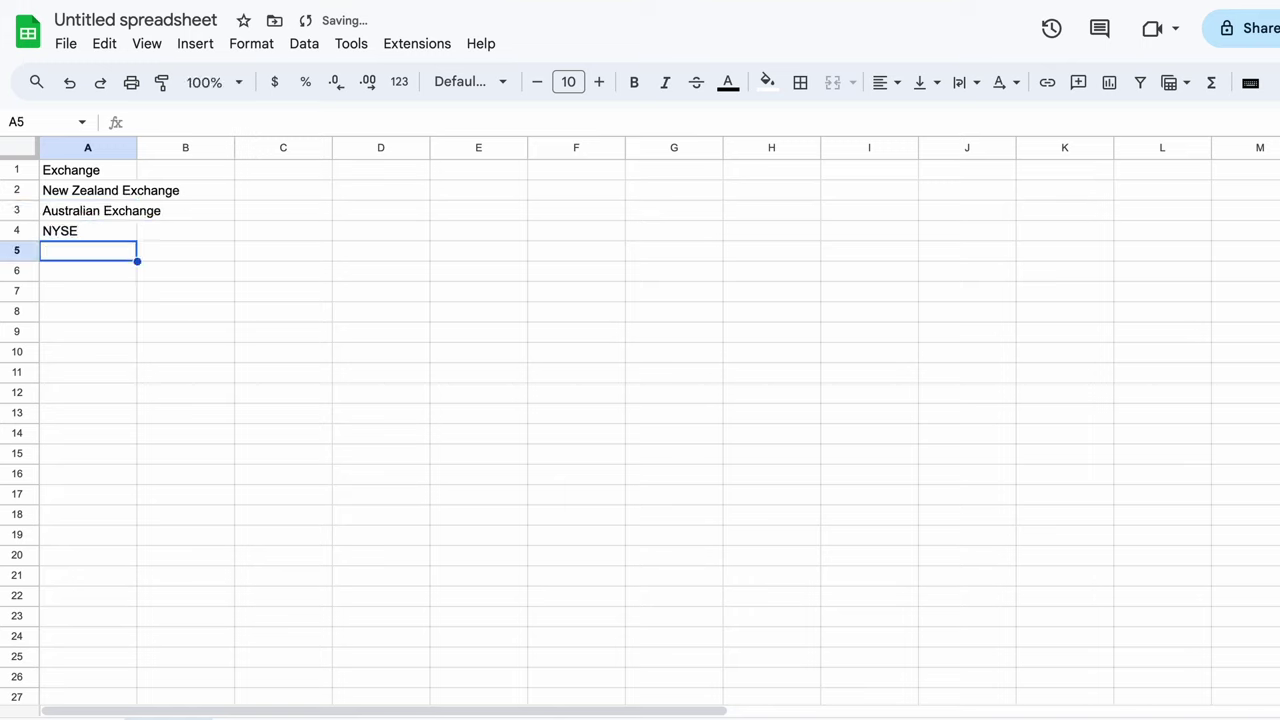
pyautogui.write('NASDAQ')
pyautogui.press('Return')
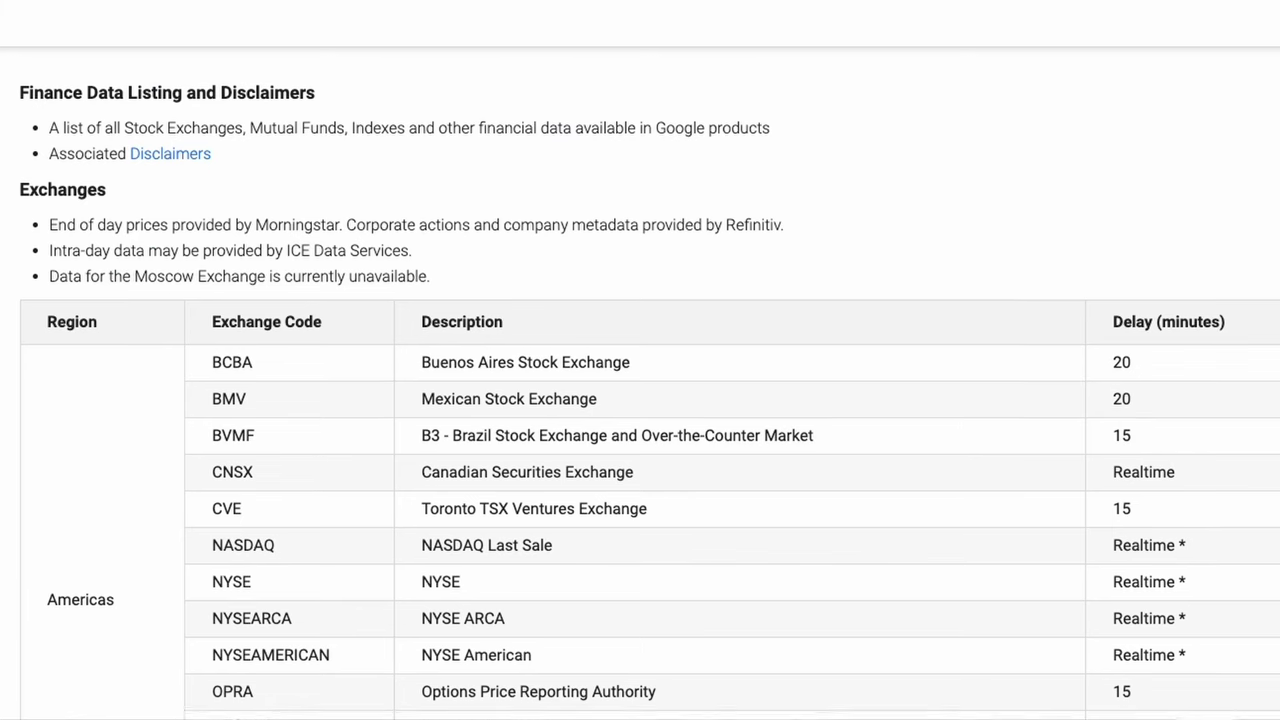
# Look up the codes in Google's finance exchange list and enter NZE, ASX, NYSE and NASDAQ in B2:B5
pyautogui.scroll(-3, 640, 400)
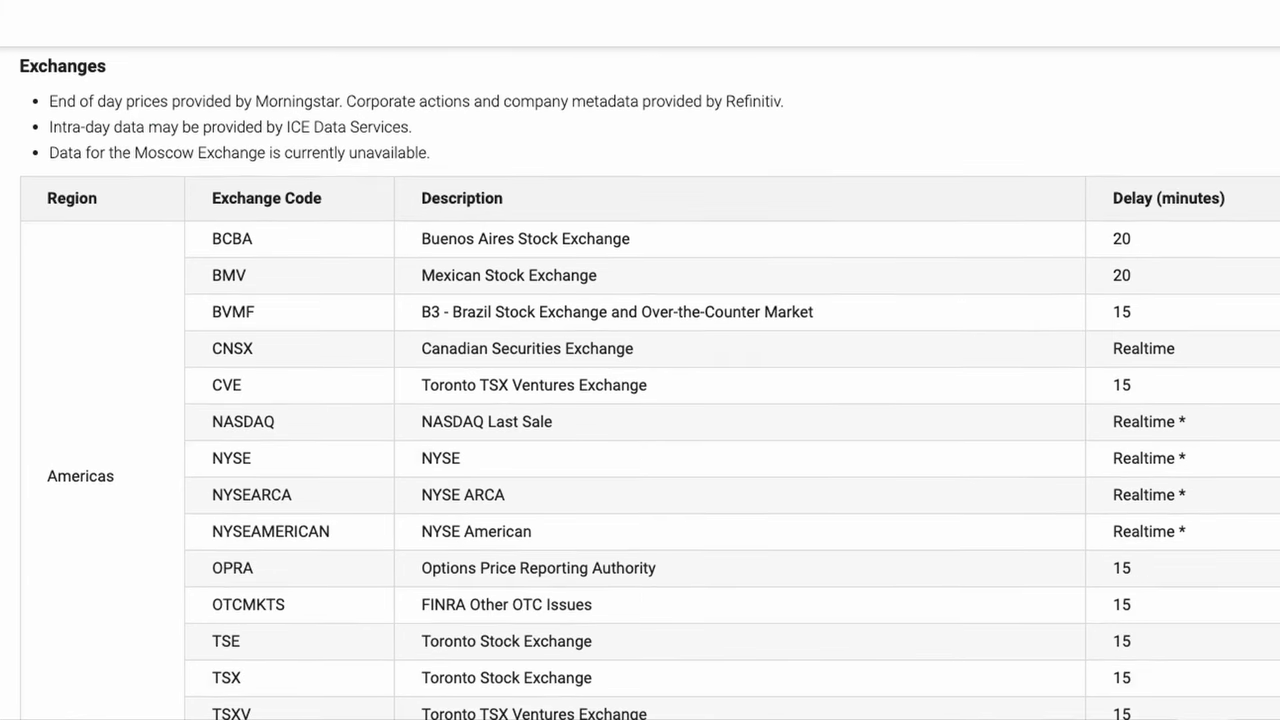
pyautogui.scroll(-7, 640, 360)
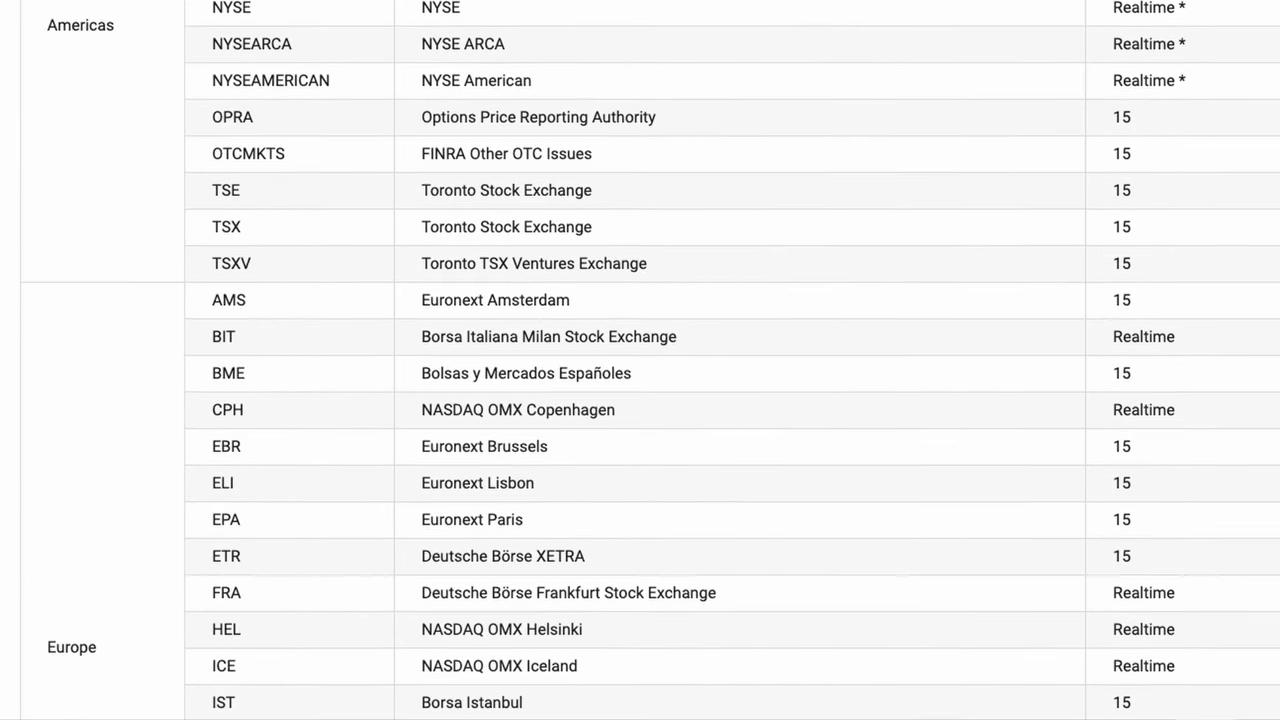
pyautogui.scroll(-3, 640, 360)
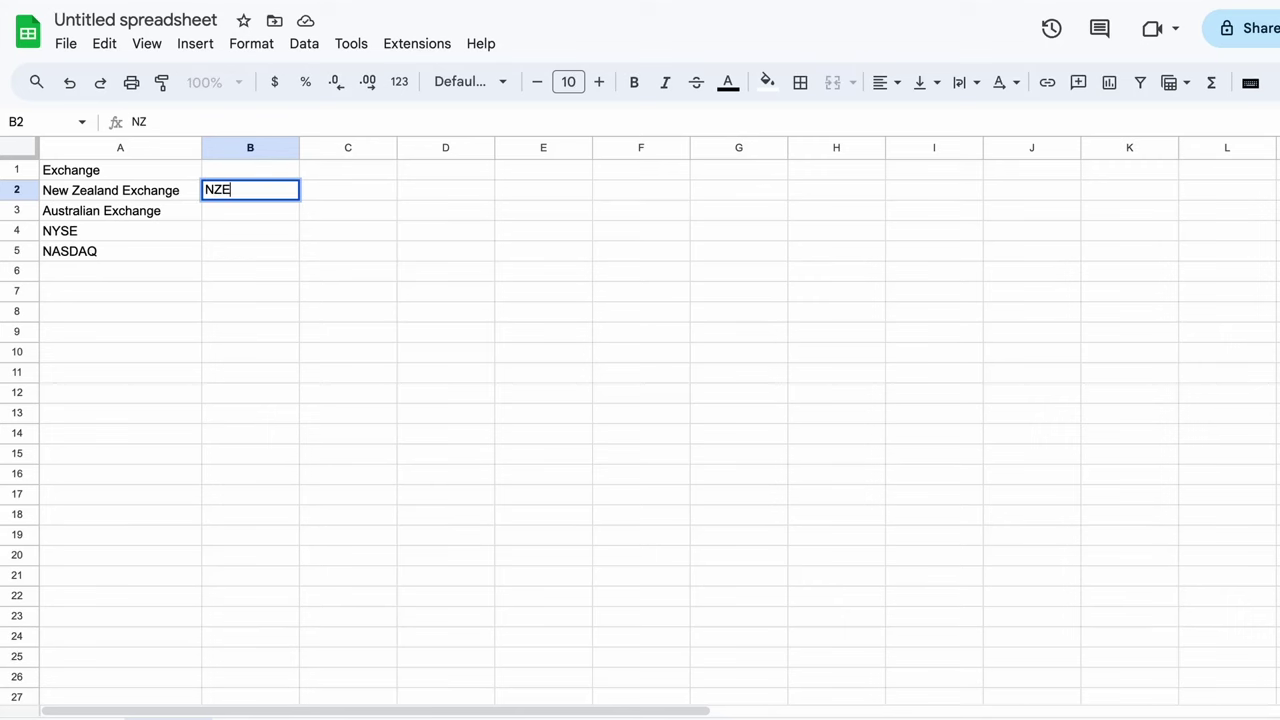
pyautogui.press('Return')
pyautogui.write('ASX')
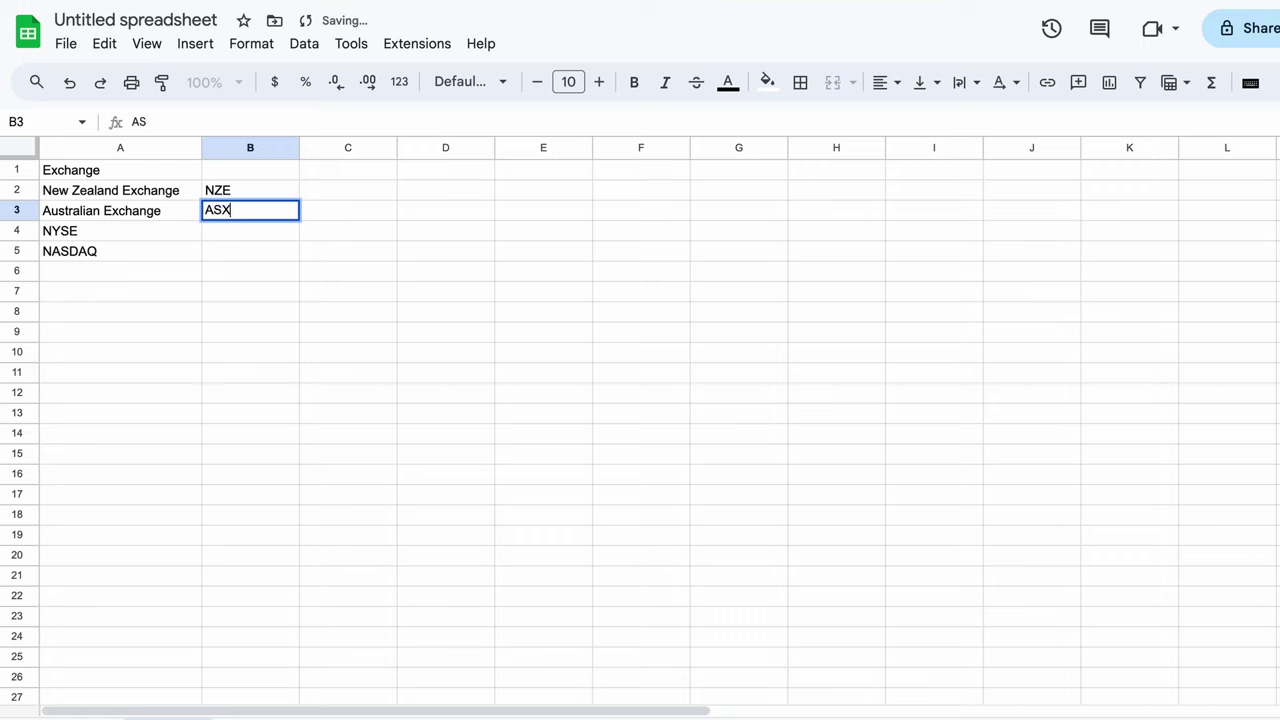
pyautogui.press('Return')
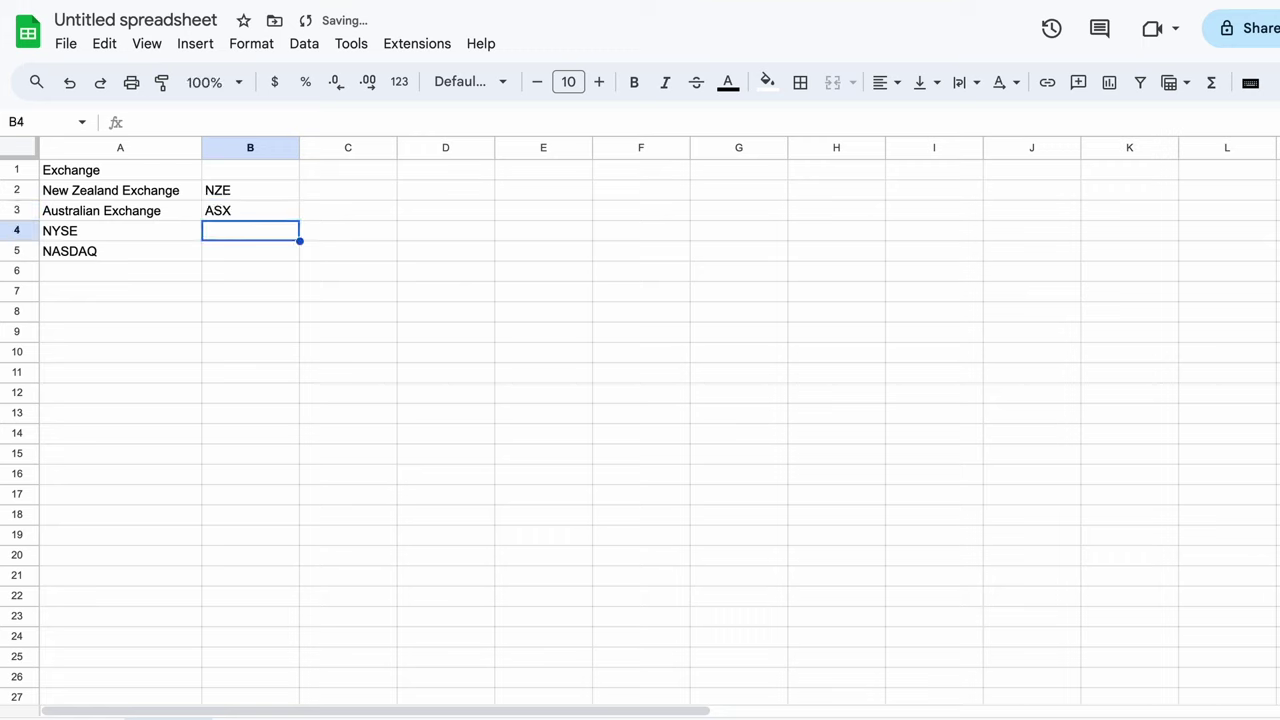
pyautogui.click(250, 251)
pyautogui.write('NASDAQ')
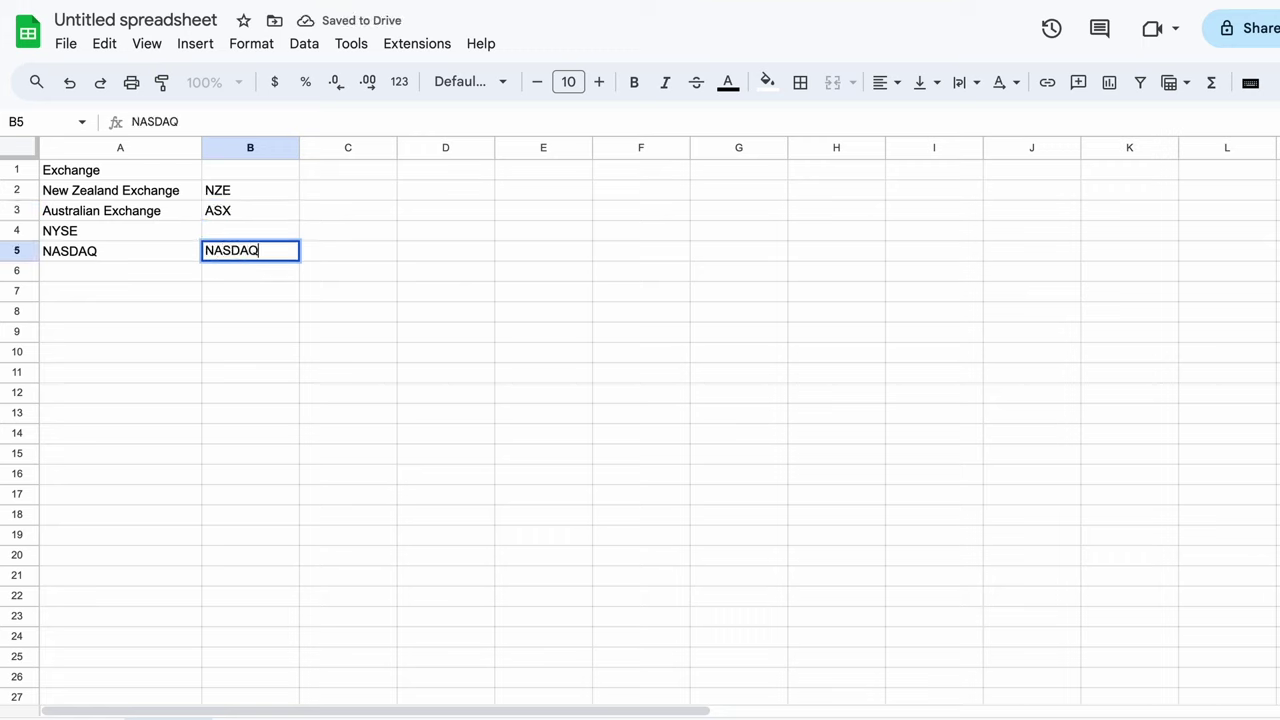
pyautogui.click(250, 231)
pyautogui.write('NYSE')
pyautogui.press('Return')
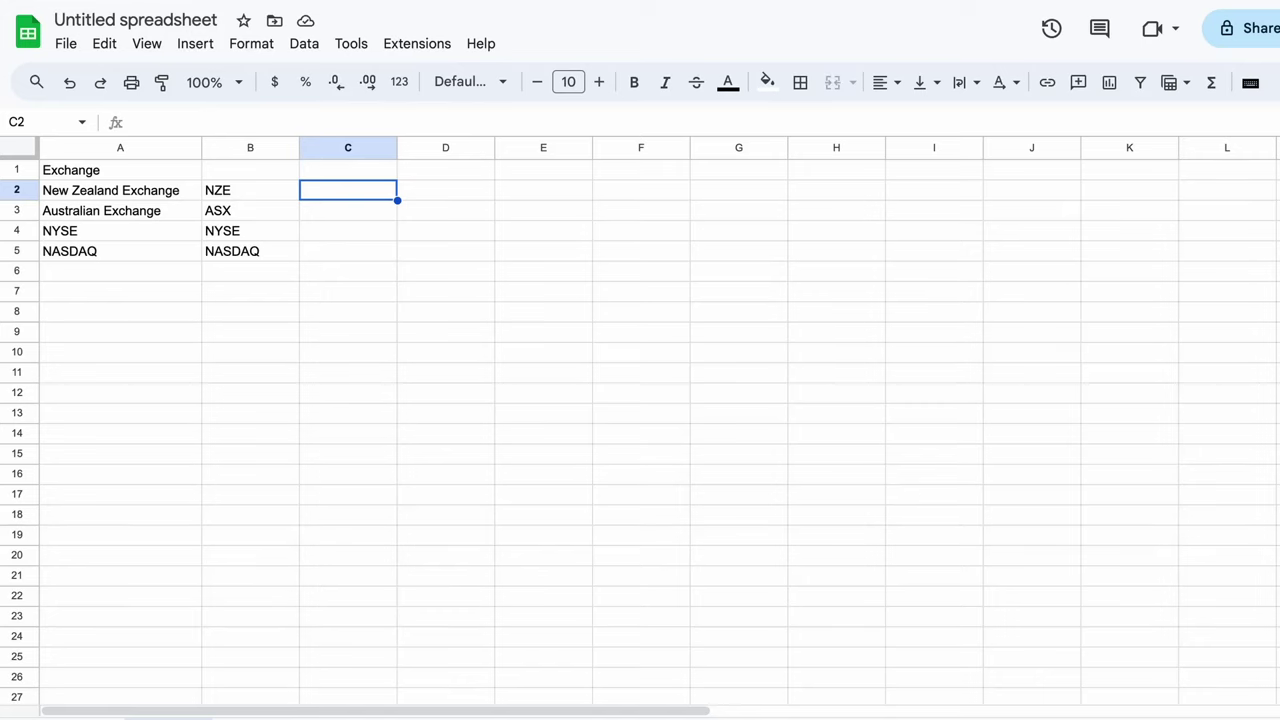
# Enter each exchange's currency in C2:C5: NZD, AUD, USD and USD
pyautogui.write('NZD')
pyautogui.press('Return')
pyautogui.write('AUD')
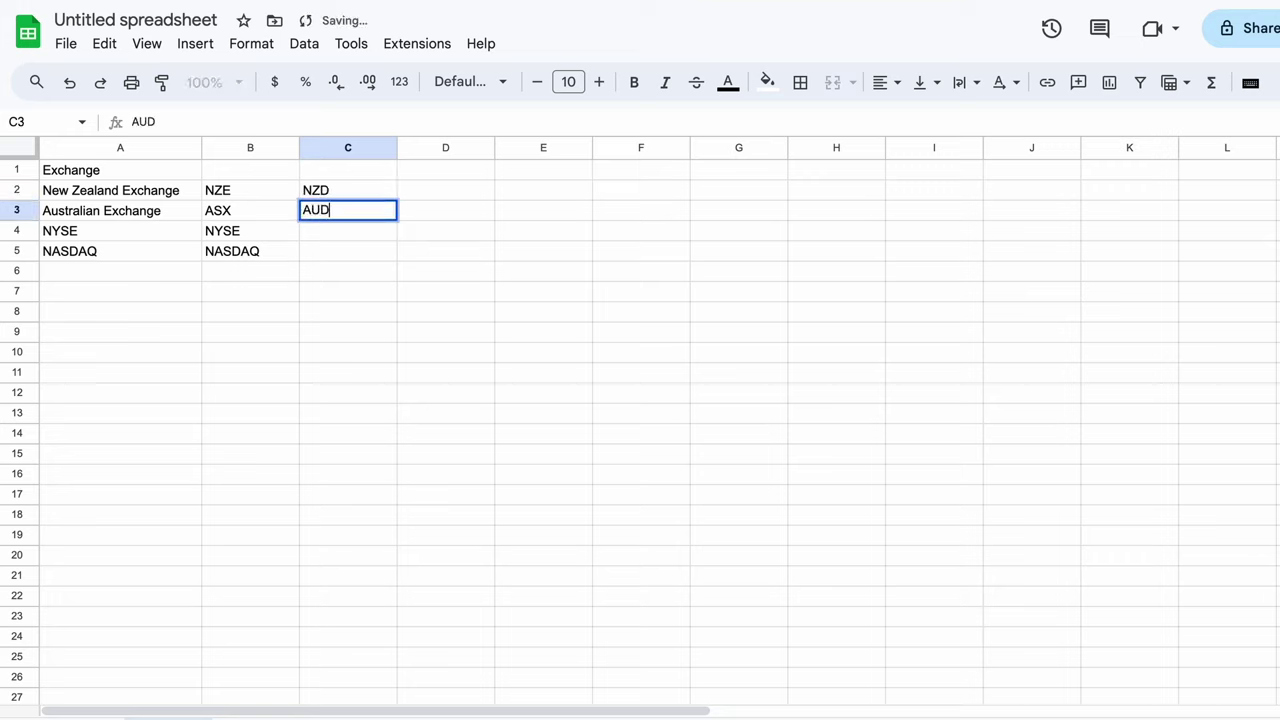
pyautogui.press('Return')
pyautogui.write('USD')
pyautogui.press('Return')
pyautogui.write('USD')
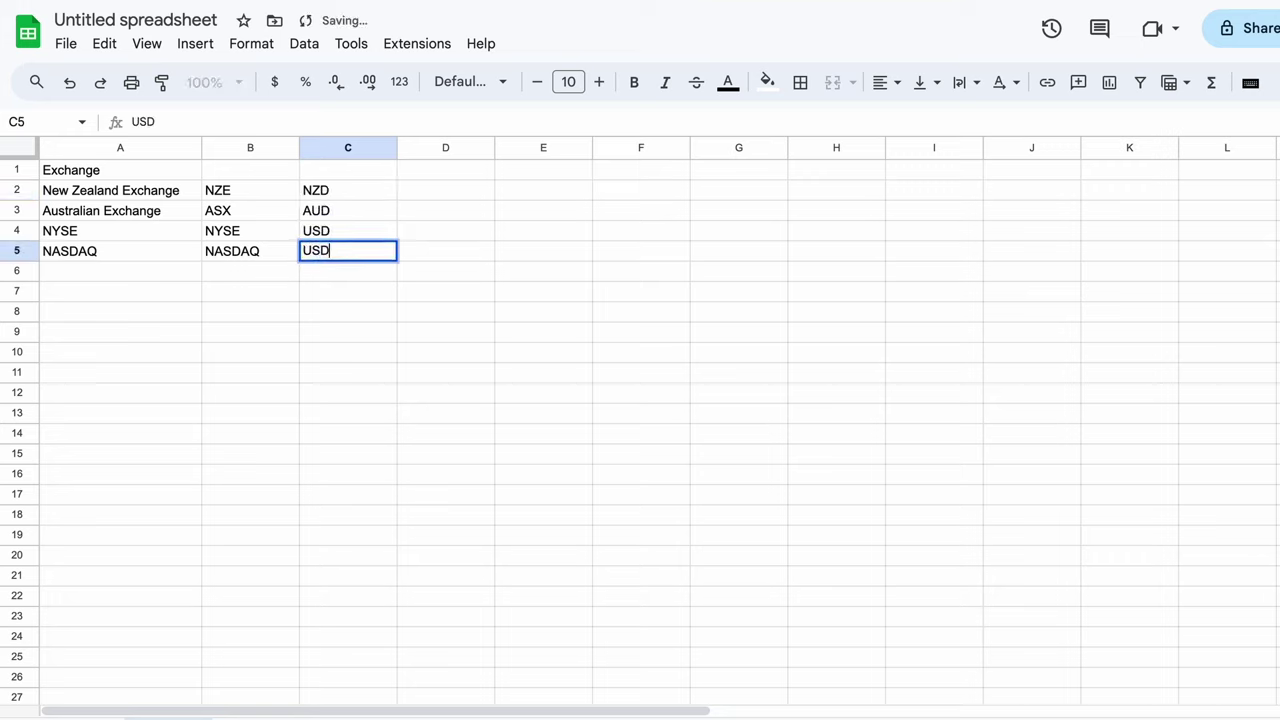
pyautogui.press('Return')
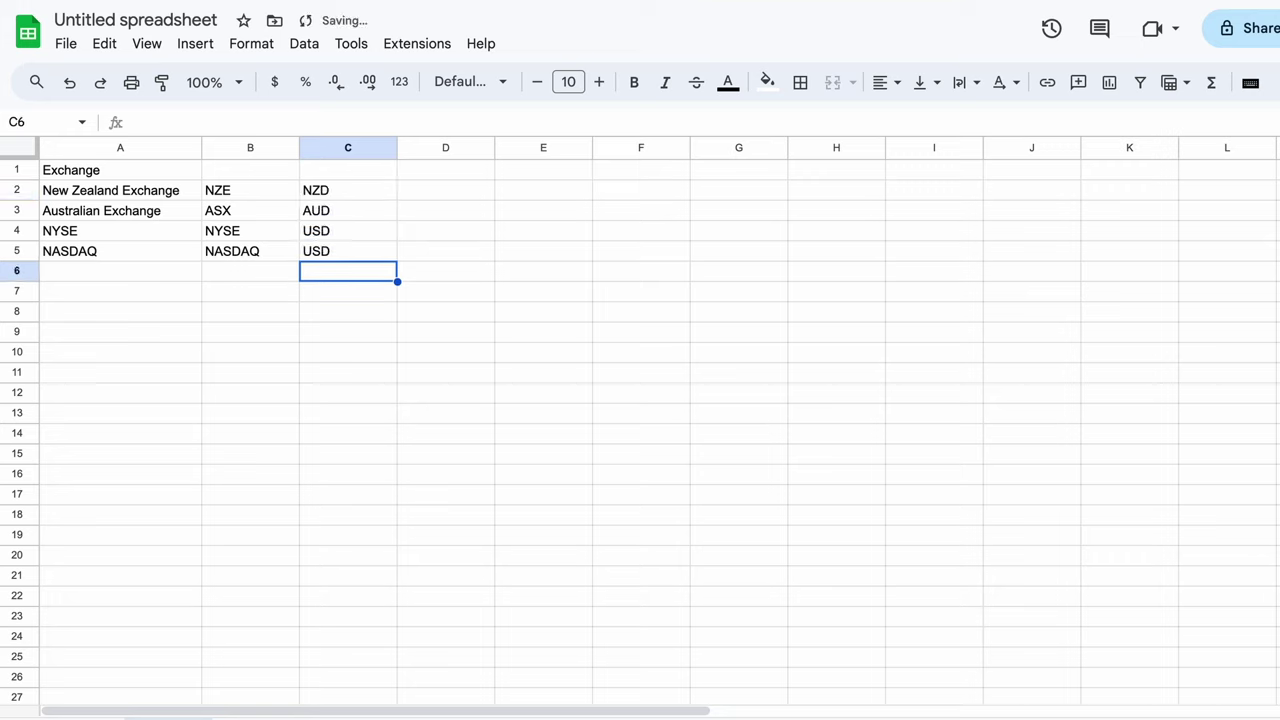
# Enter the formula =googlefinance("NZDAUD") in D3 to fetch the exchange rate for the Australian row
pyautogui.press('Right')
pyautogui.press('Up')
pyautogui.press('Up')
pyautogui.press('Up')
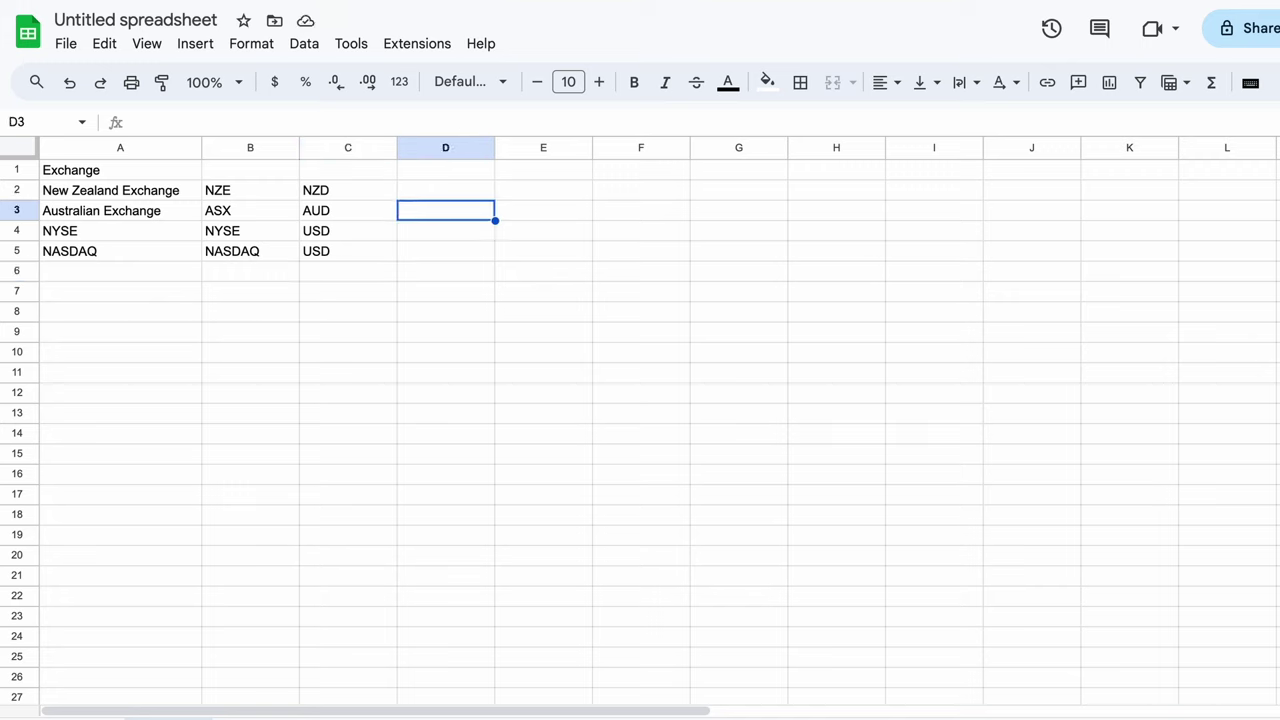
pyautogui.write('=')
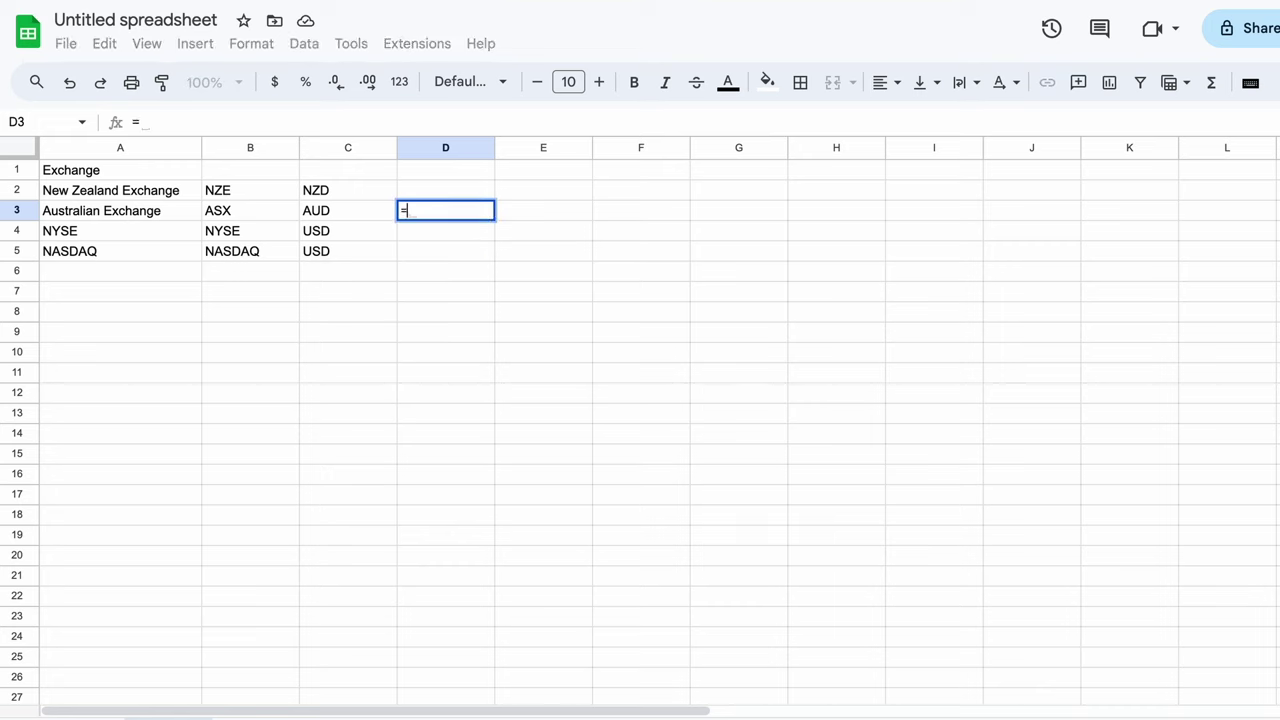
pyautogui.write('googlefinance(')
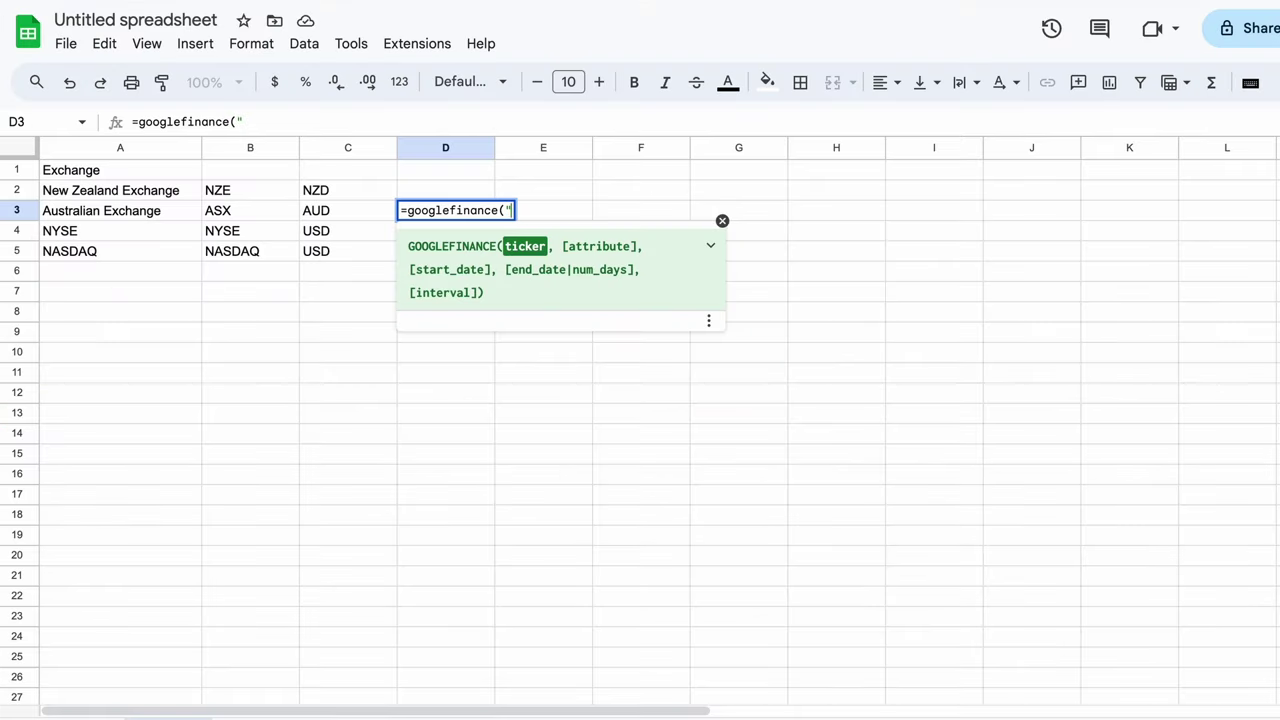
pyautogui.write('NZDAUD')
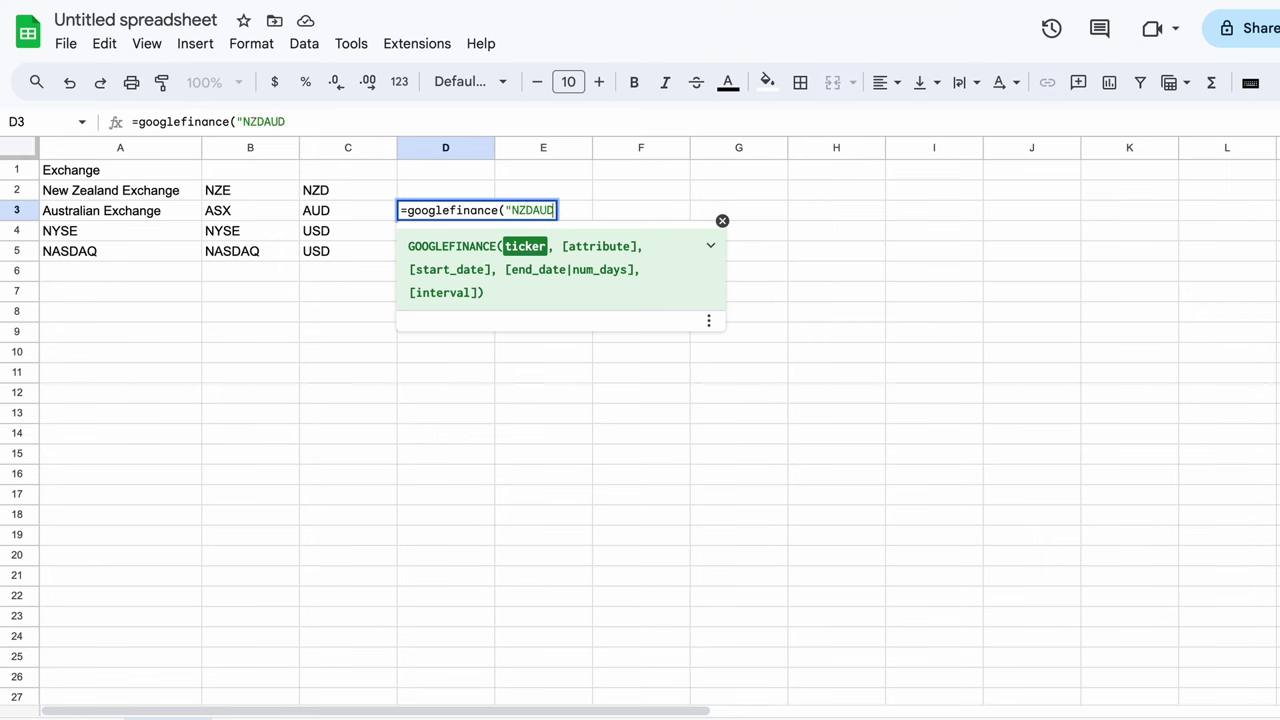
pyautogui.write('")')
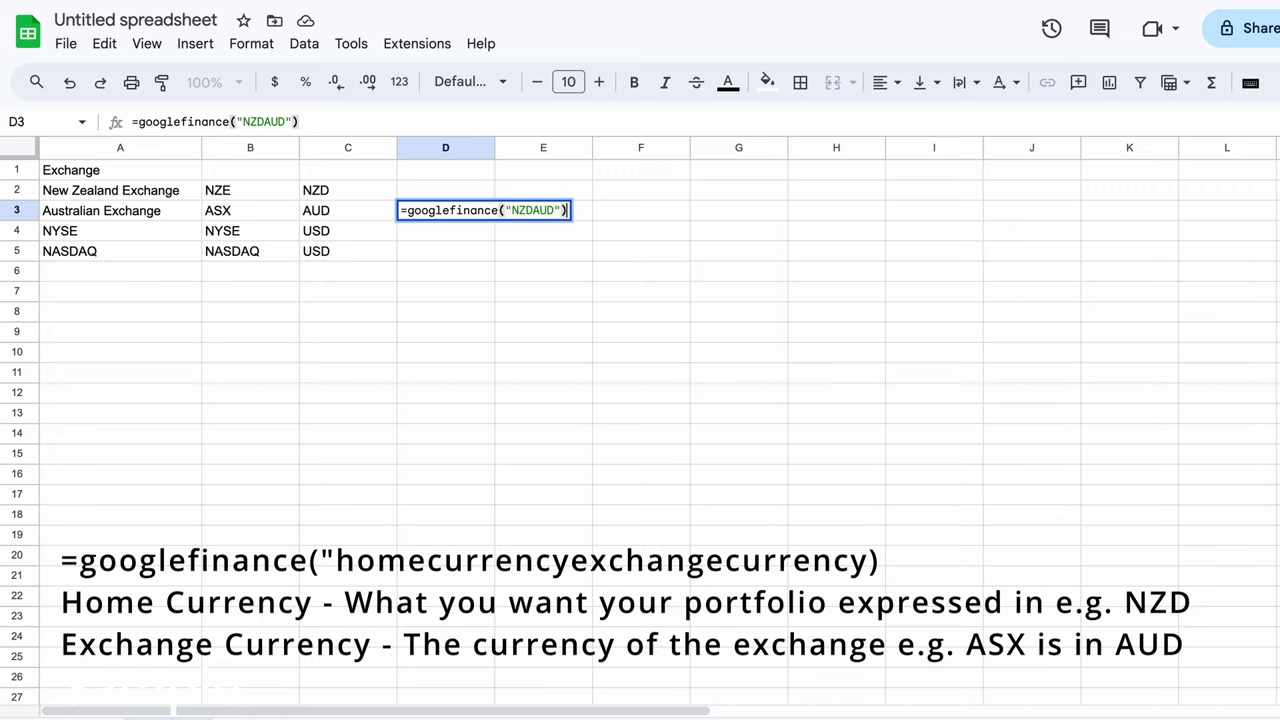
pyautogui.press('Return')
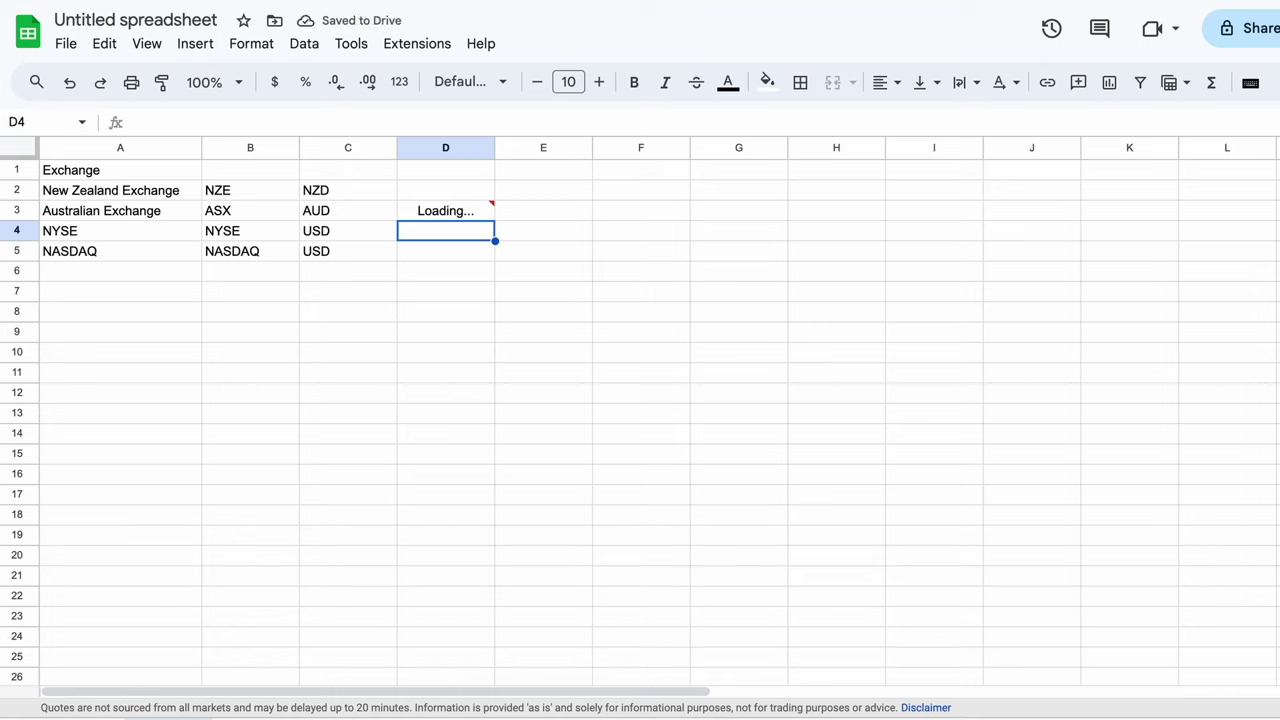
# Copy the D3 rate formula into D4 and change its currency pair to NZDUSD
pyautogui.press('Up')
pyautogui.hotkey('ctrl', 'c')
pyautogui.press('Down')
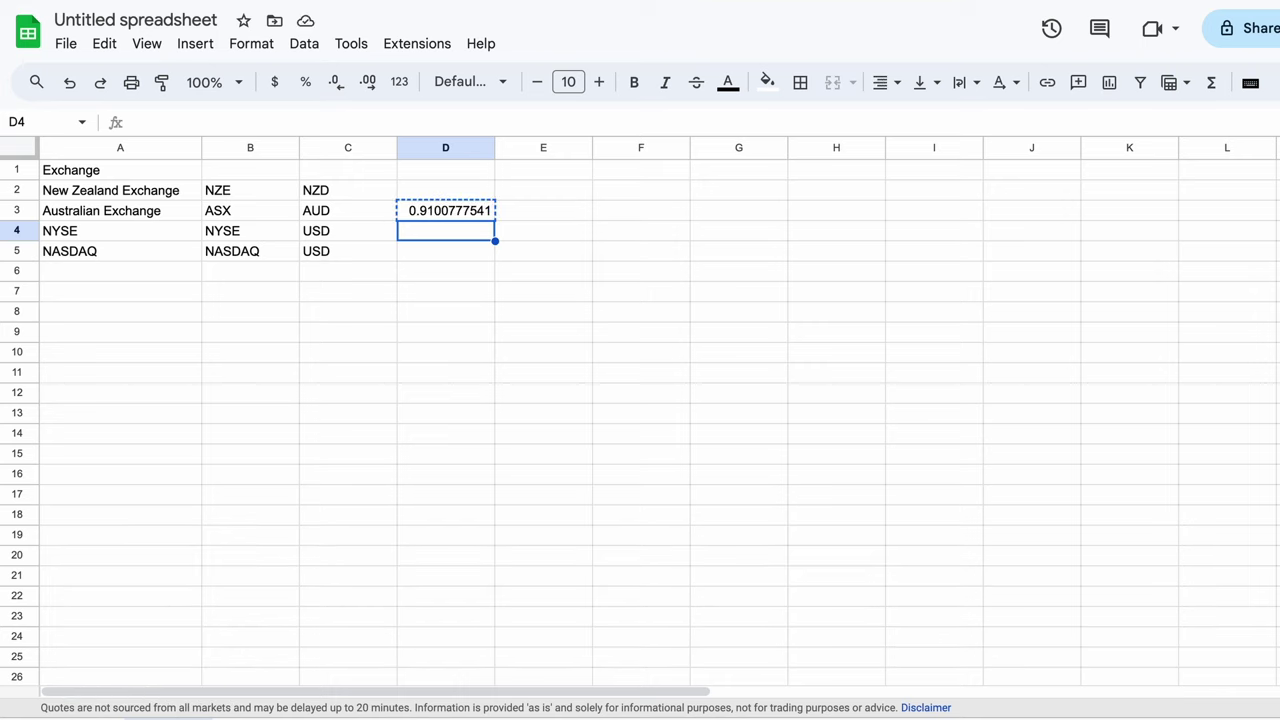
pyautogui.hotkey('ctrl', 'v')
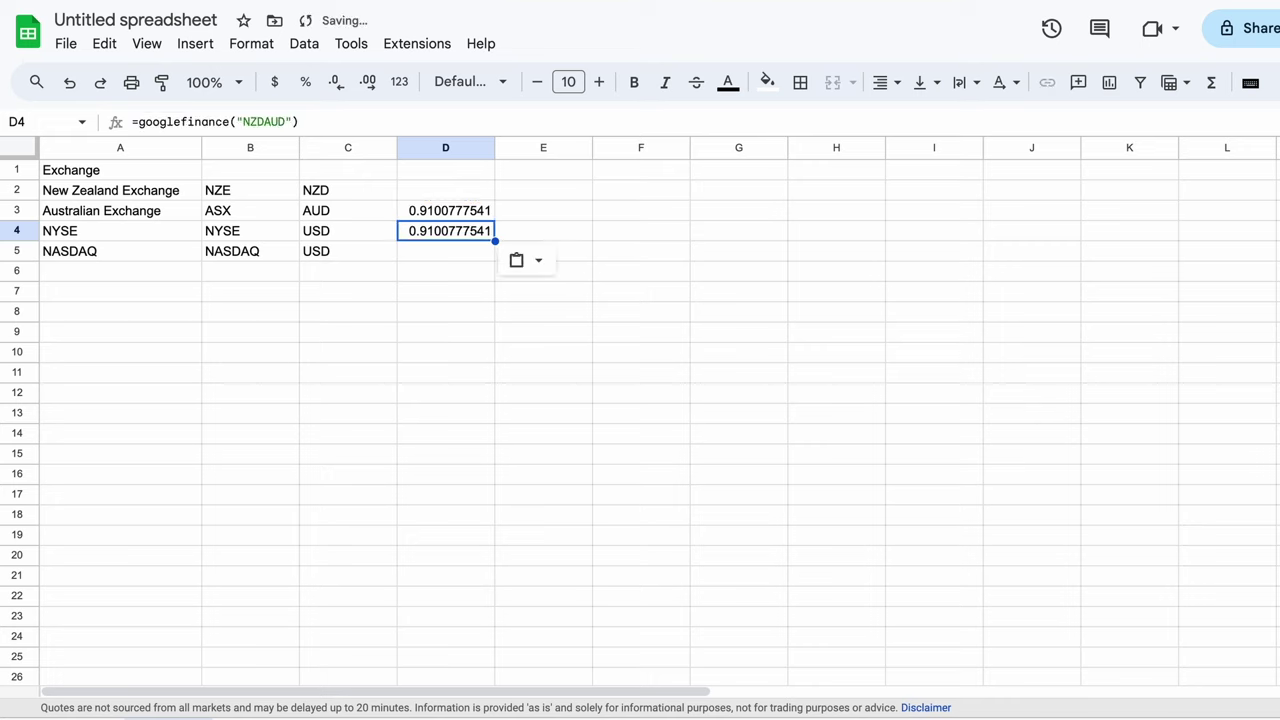
pyautogui.click(282, 122)
pyautogui.press('BackSpace')
pyautogui.press('BackSpace')
pyautogui.press('BackSpace')
pyautogui.write('USD')
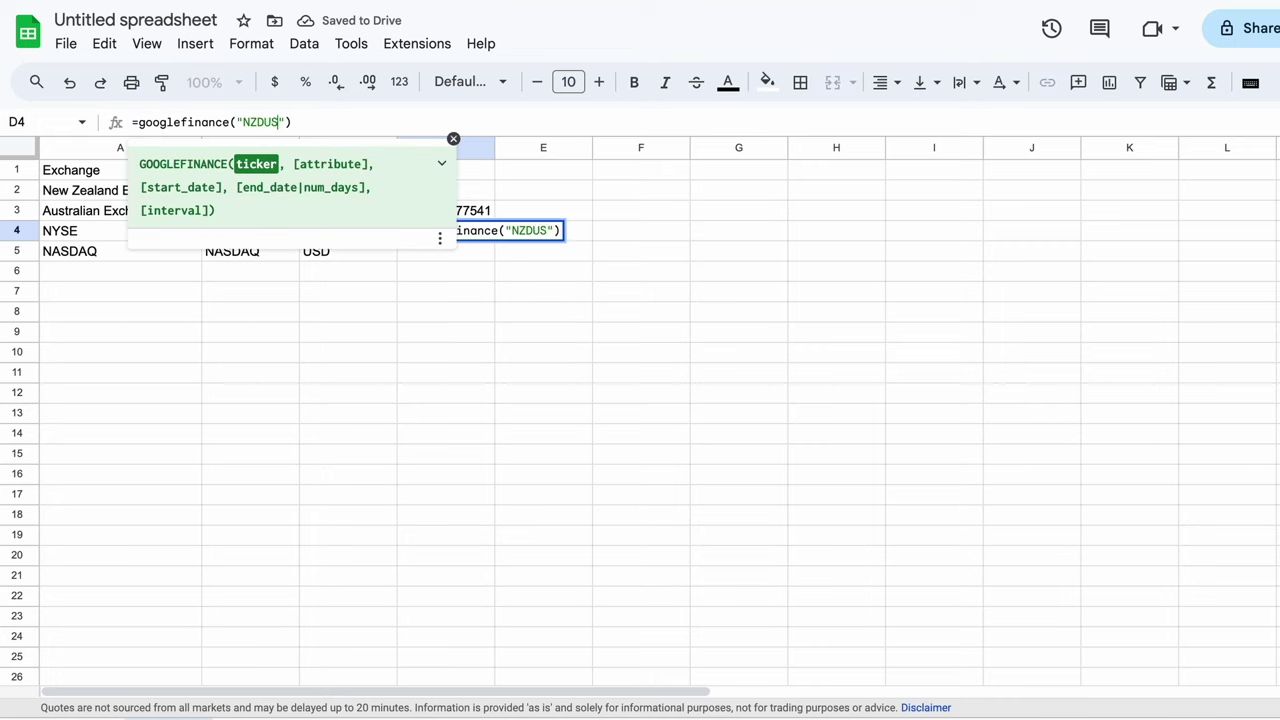
pyautogui.press('Return')
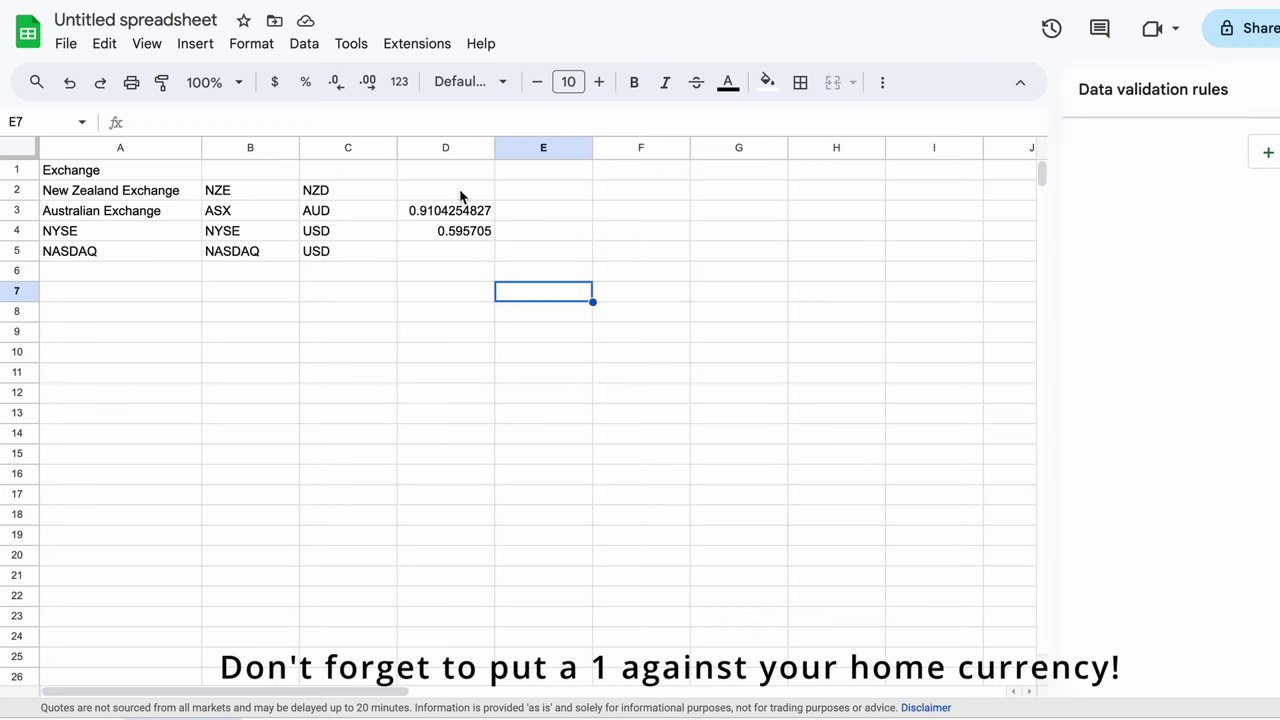
# Enter 1 in D2 as the rate for the home currency NZD
pyautogui.click(460, 196)
pyautogui.write('1')
pyautogui.press('Tab')
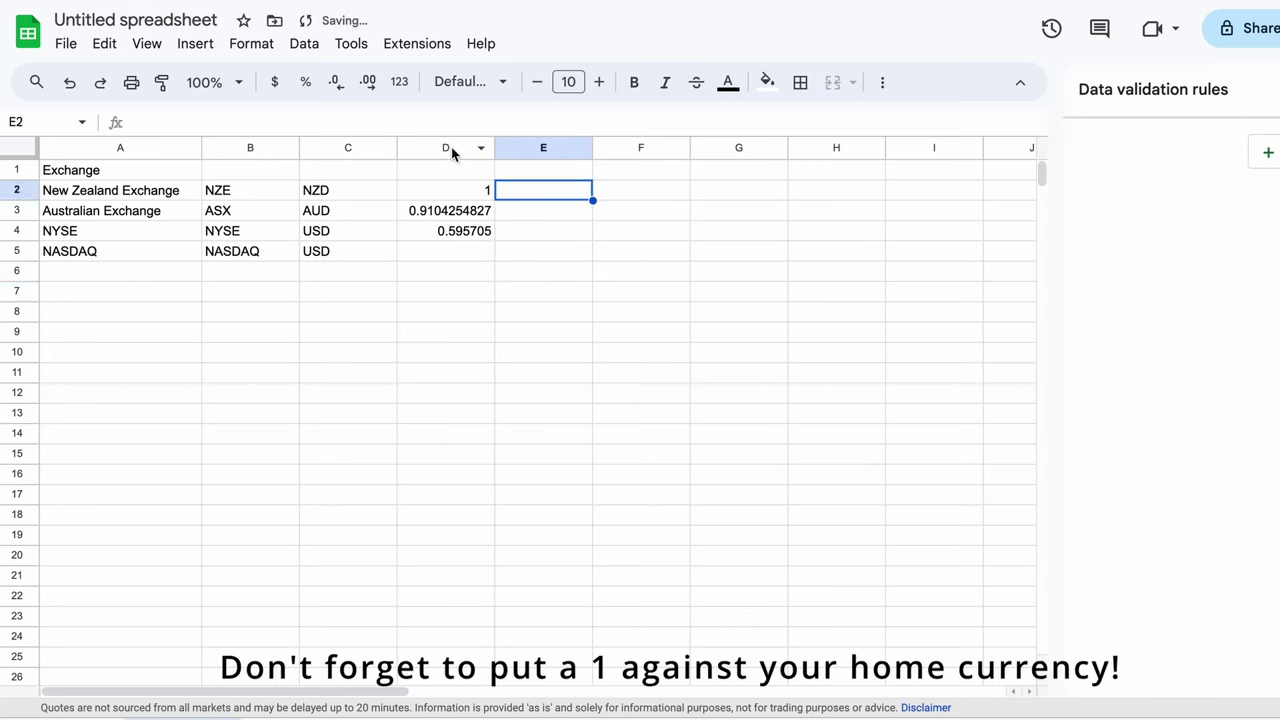
# Format the exchange rates in column D to four decimal places
pyautogui.click(452, 152)
pyautogui.click(369, 82)
pyautogui.click(369, 82)
pyautogui.click(369, 82)
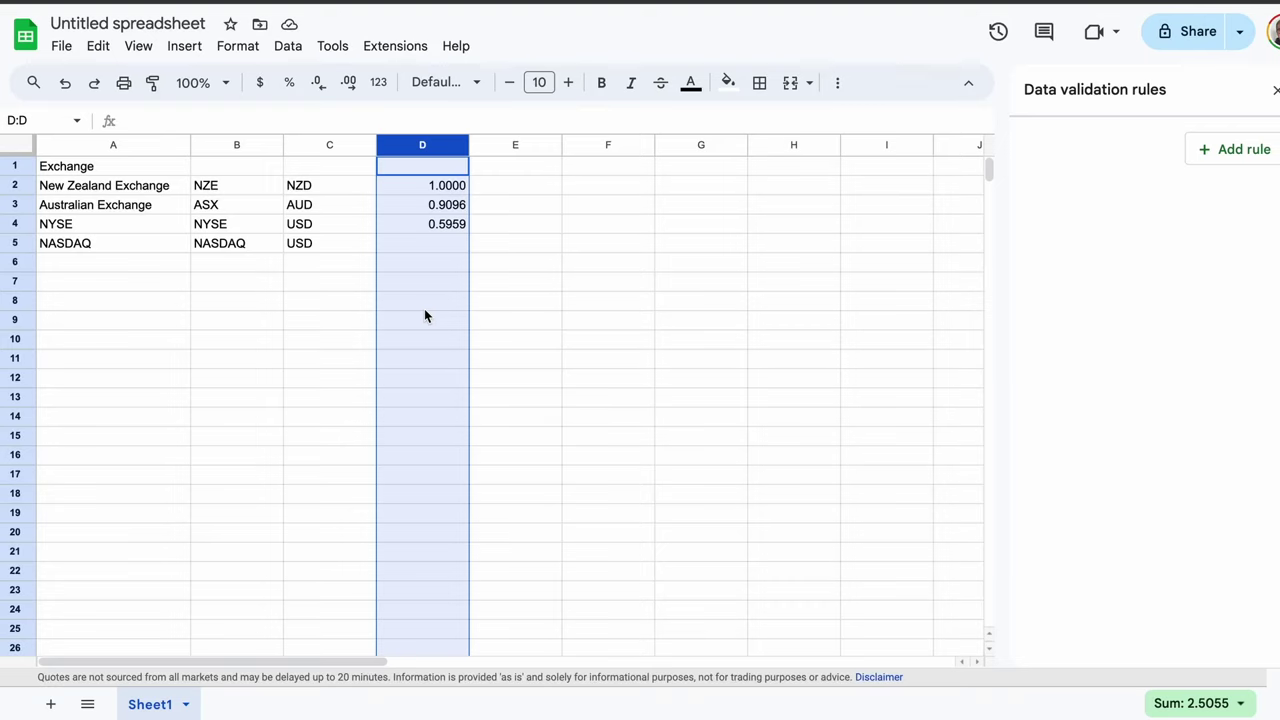
# Add a new sheet to the workbook and name it Tracker
pyautogui.click(53, 706)
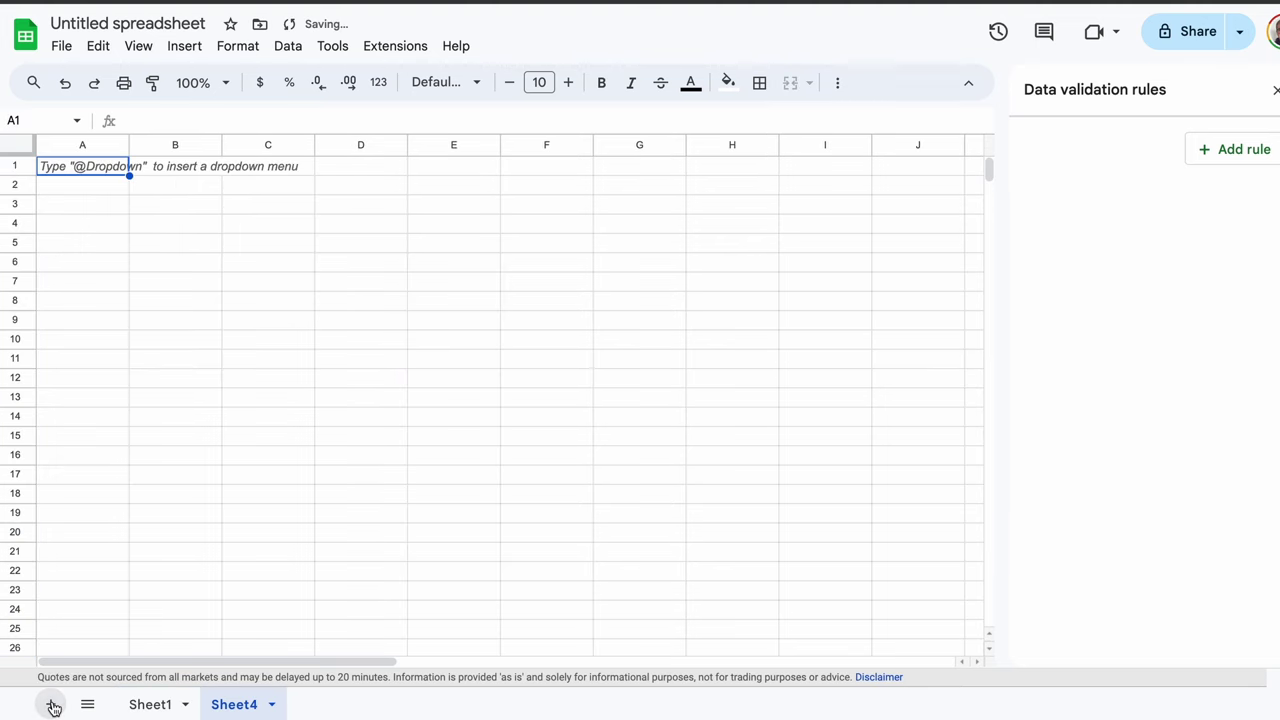
pyautogui.doubleClick(226, 706)
pyautogui.write('Tr')
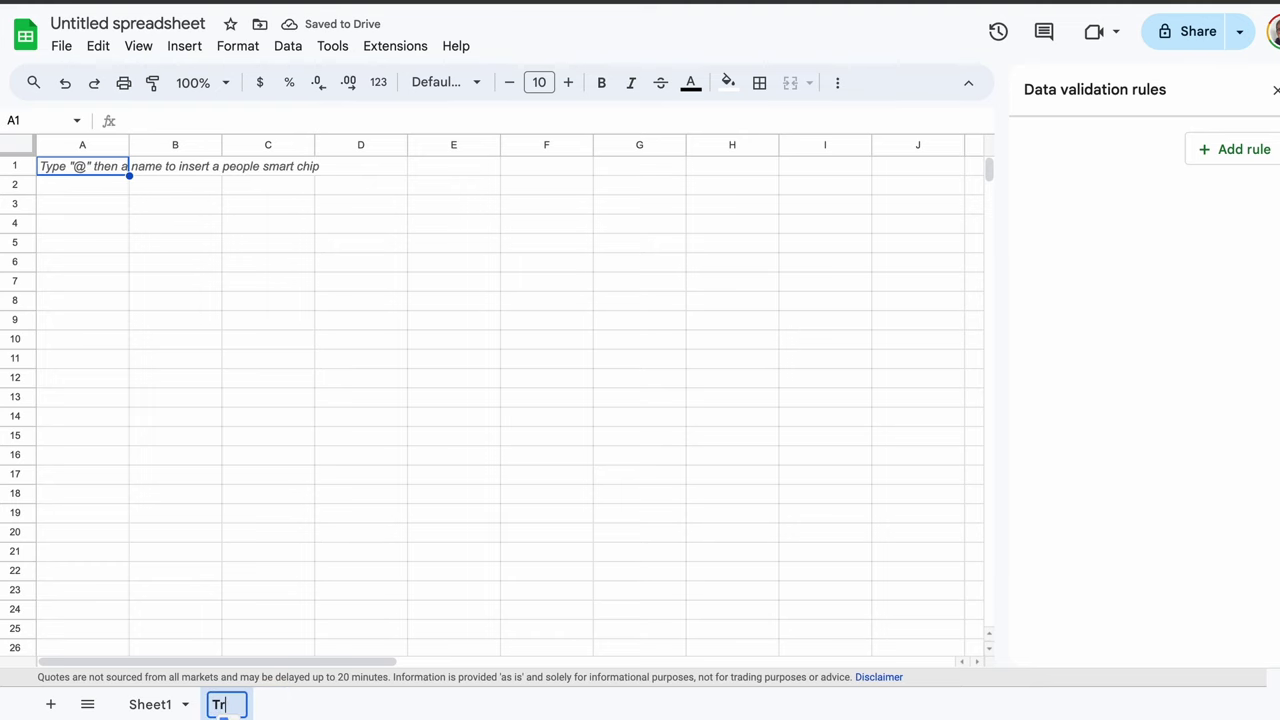
pyautogui.write('acker')
# Rename Sheet1 as Exchanges and switch to the Tracker sheet
pyautogui.doubleClick(149, 703)
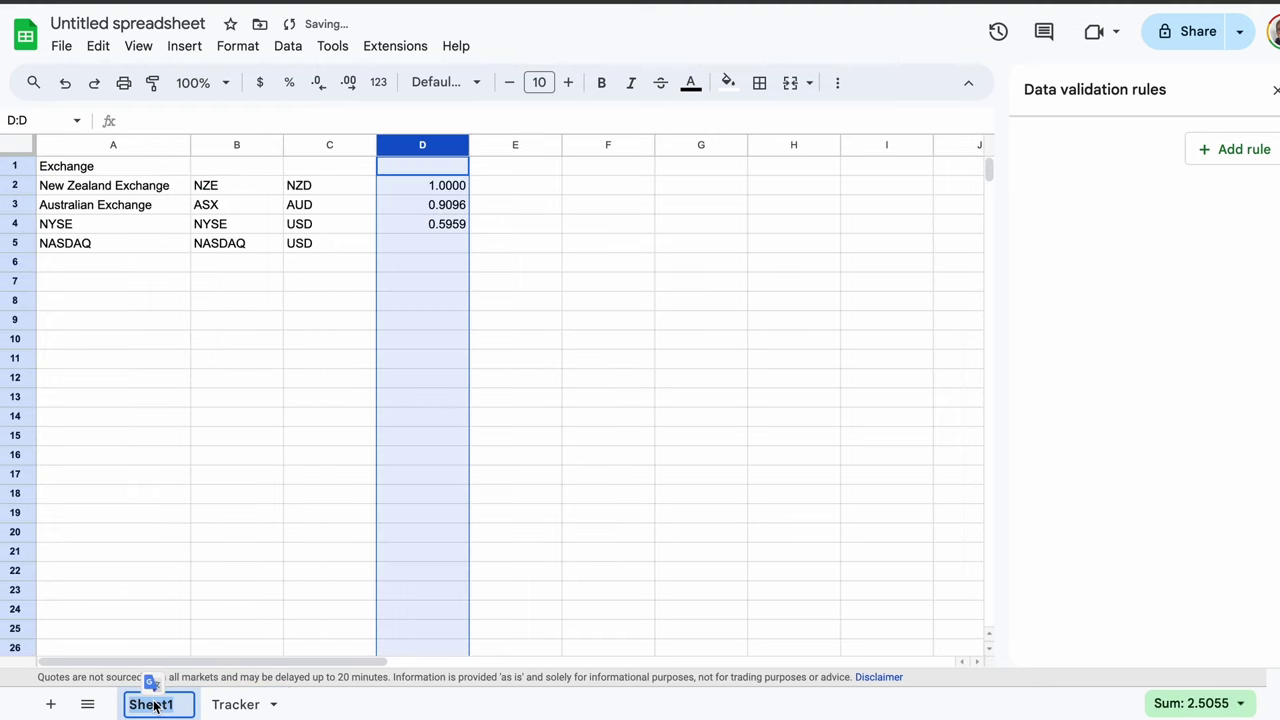
pyautogui.write('Exchanges')
pyautogui.press('Return')
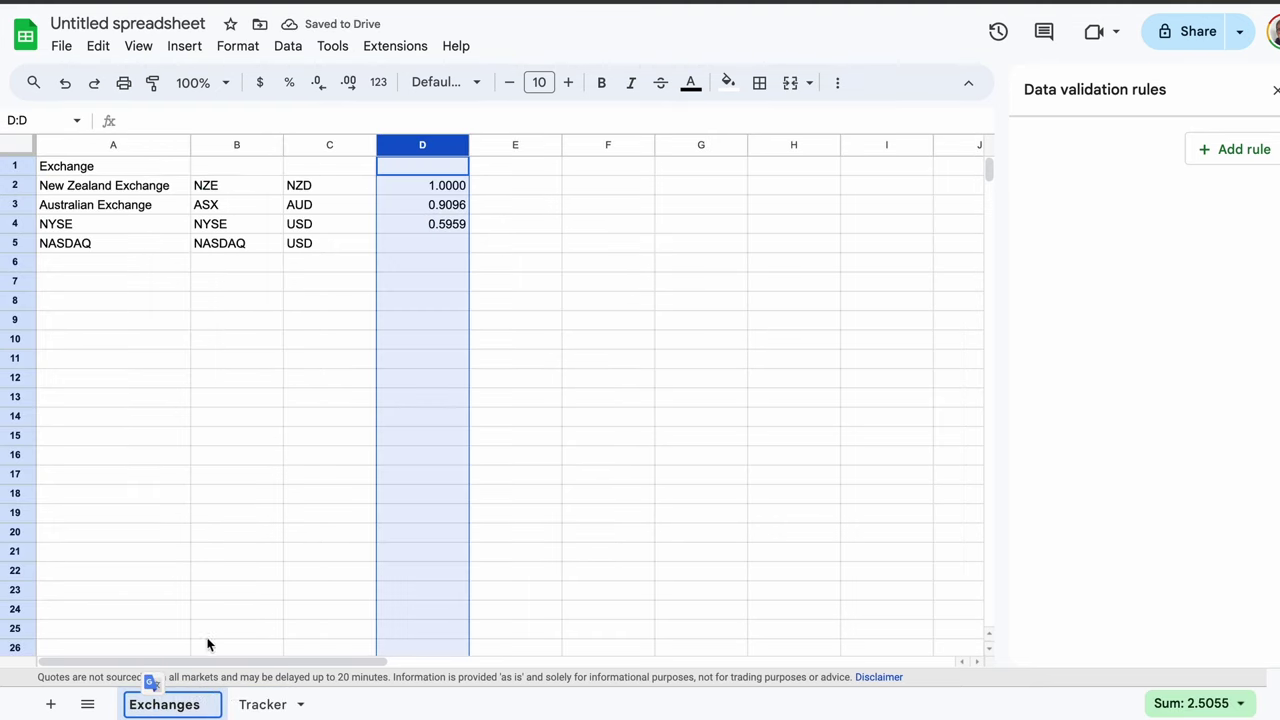
pyautogui.click(236, 590)
pyautogui.click(262, 704)
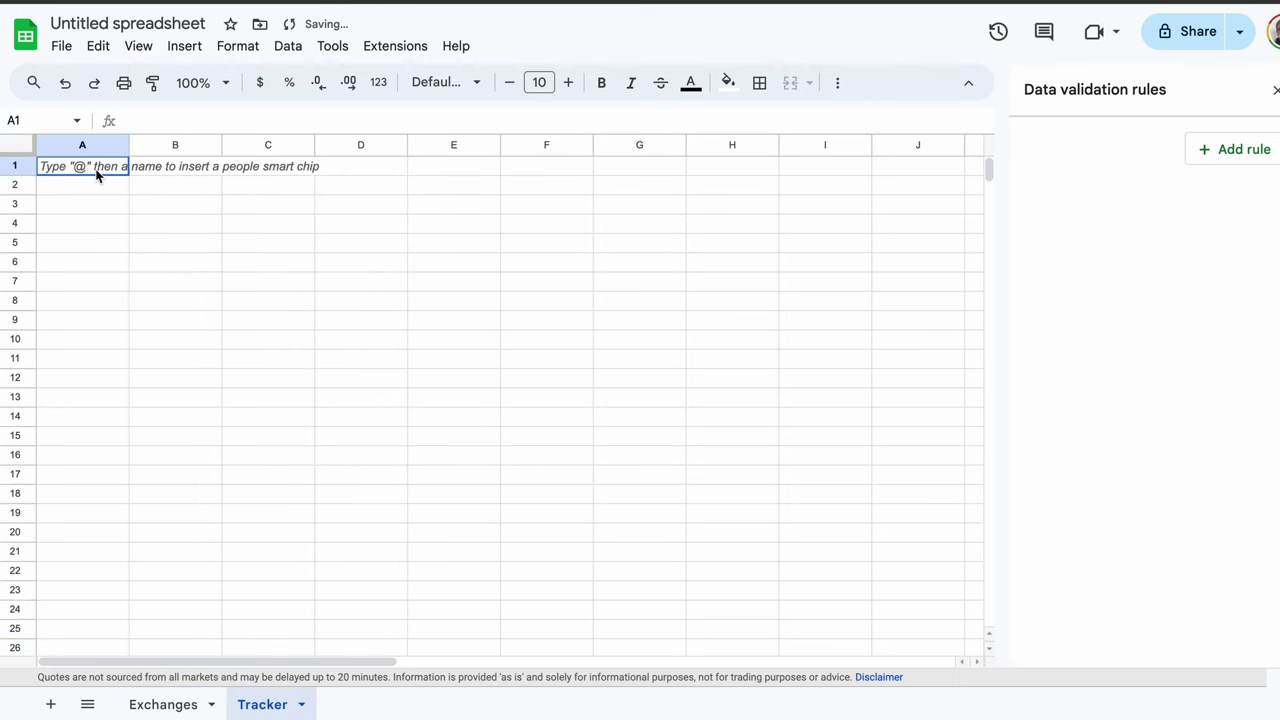
# Enter the headers Ticker, Exchange and Code in cells A1 to C1 of the Tracker sheet
pyautogui.click(97, 172)
pyautogui.write('Ticker')
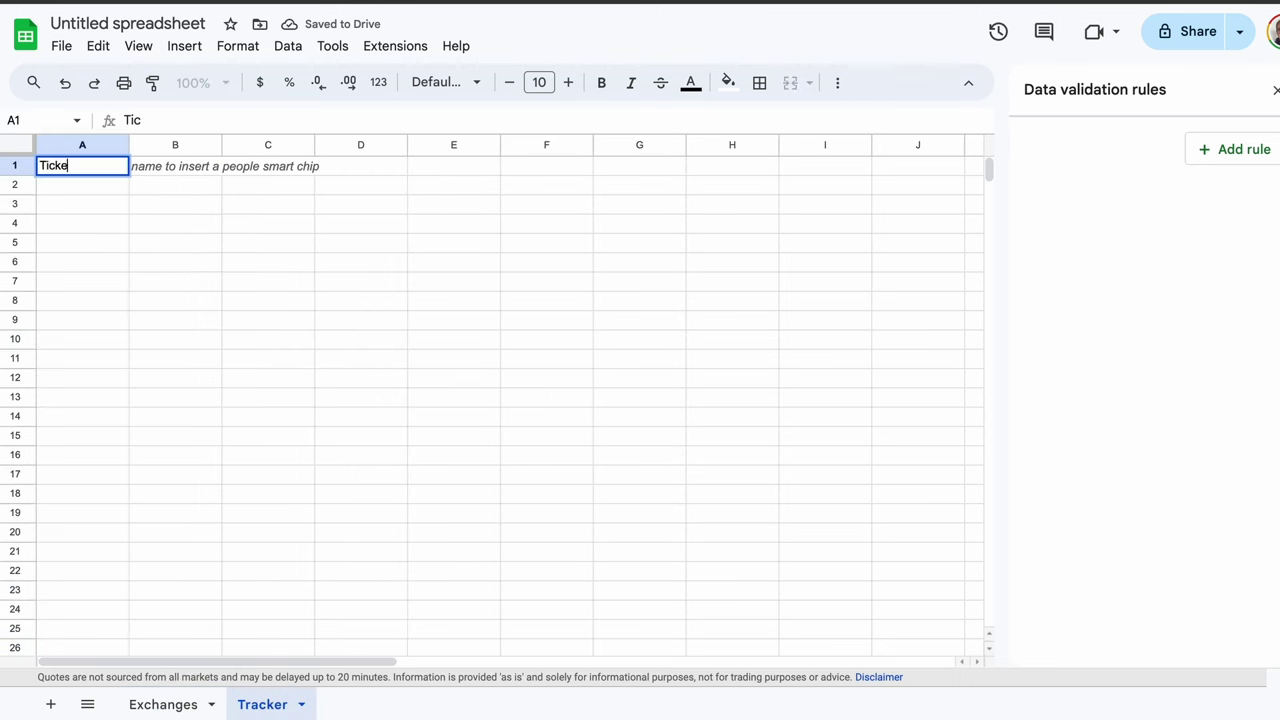
pyautogui.press('Tab')
pyautogui.write('Exchange')
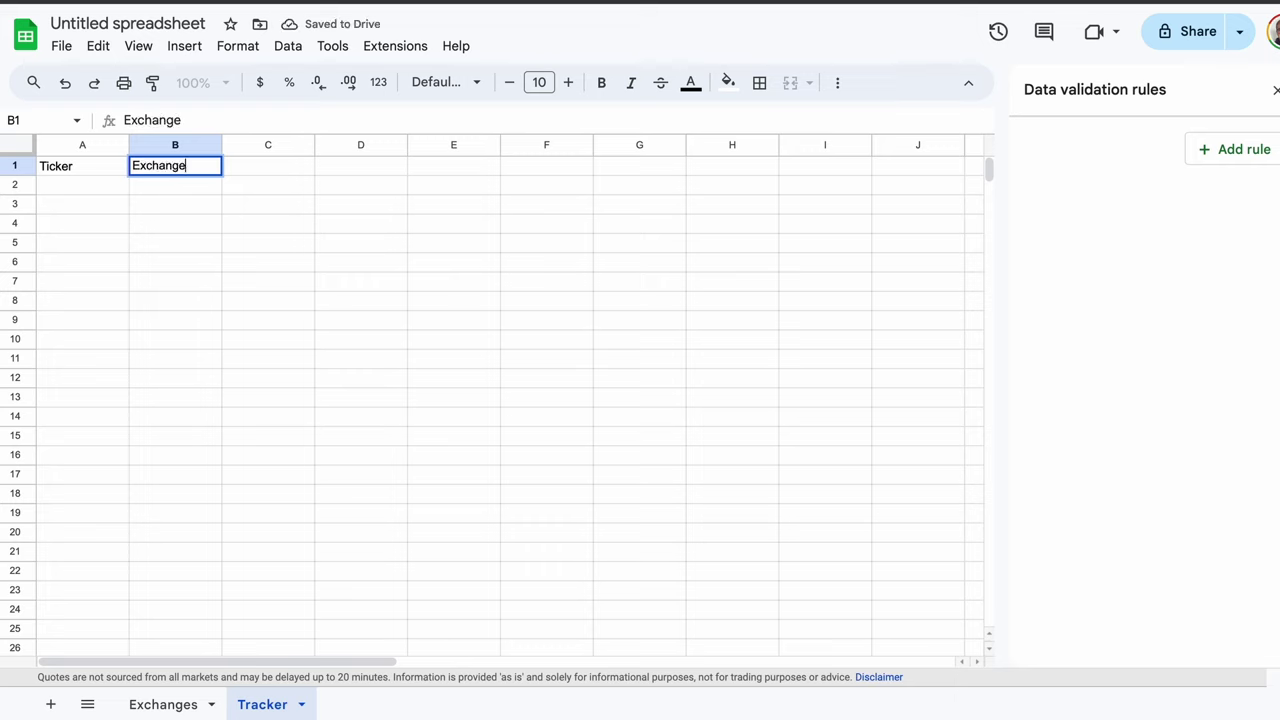
pyautogui.press('Tab')
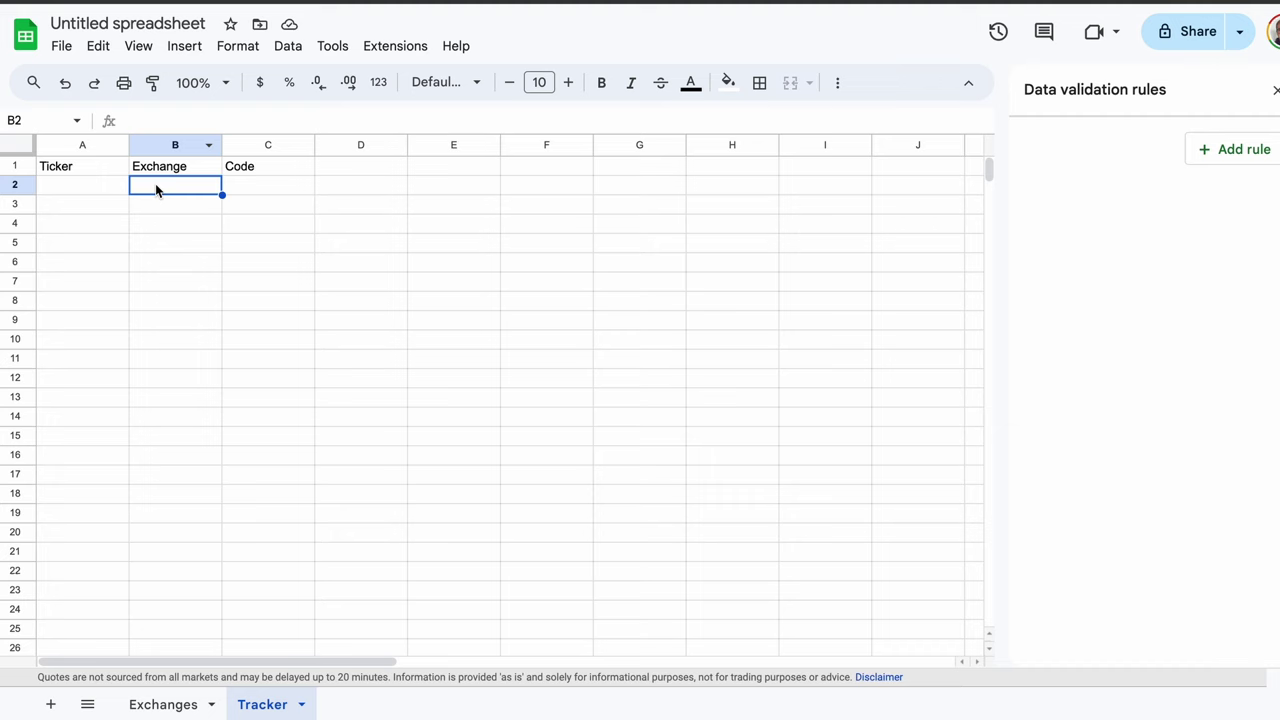
# Add a data validation rule to cell B2 with the criteria Dropdown (from a range)
pyautogui.click(294, 50)
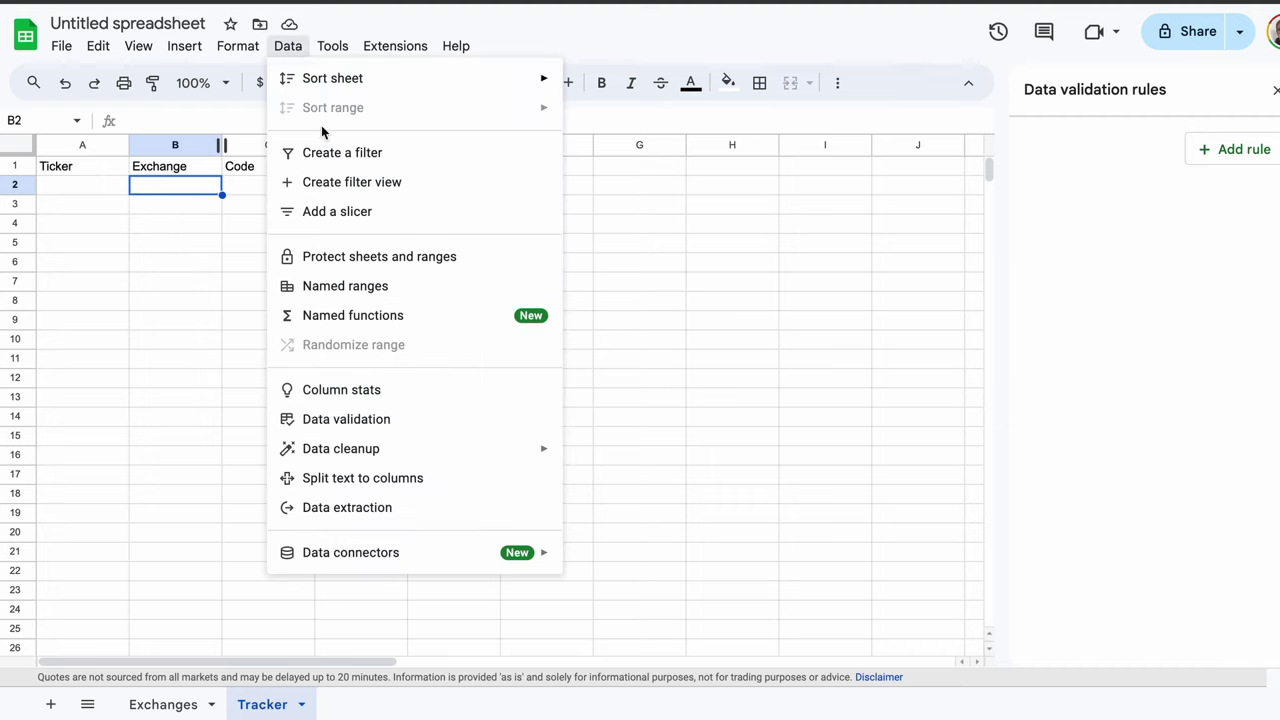
pyautogui.click(399, 420)
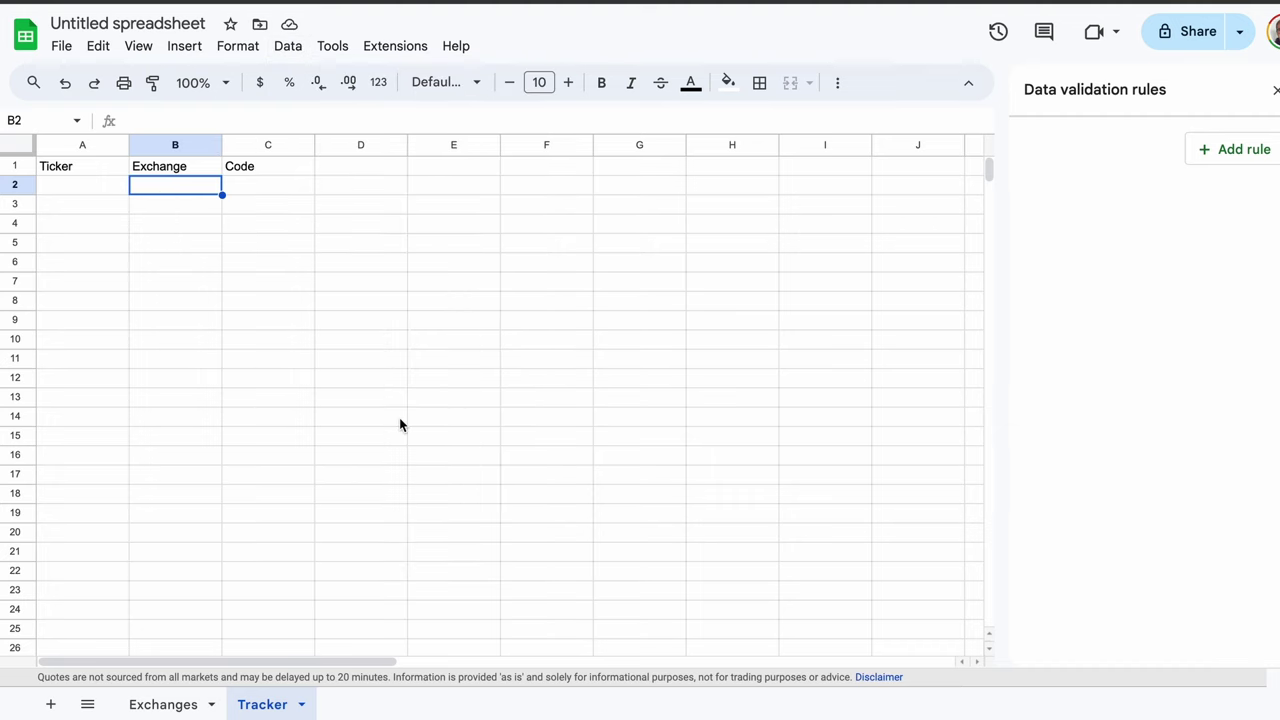
pyautogui.click(1243, 151)
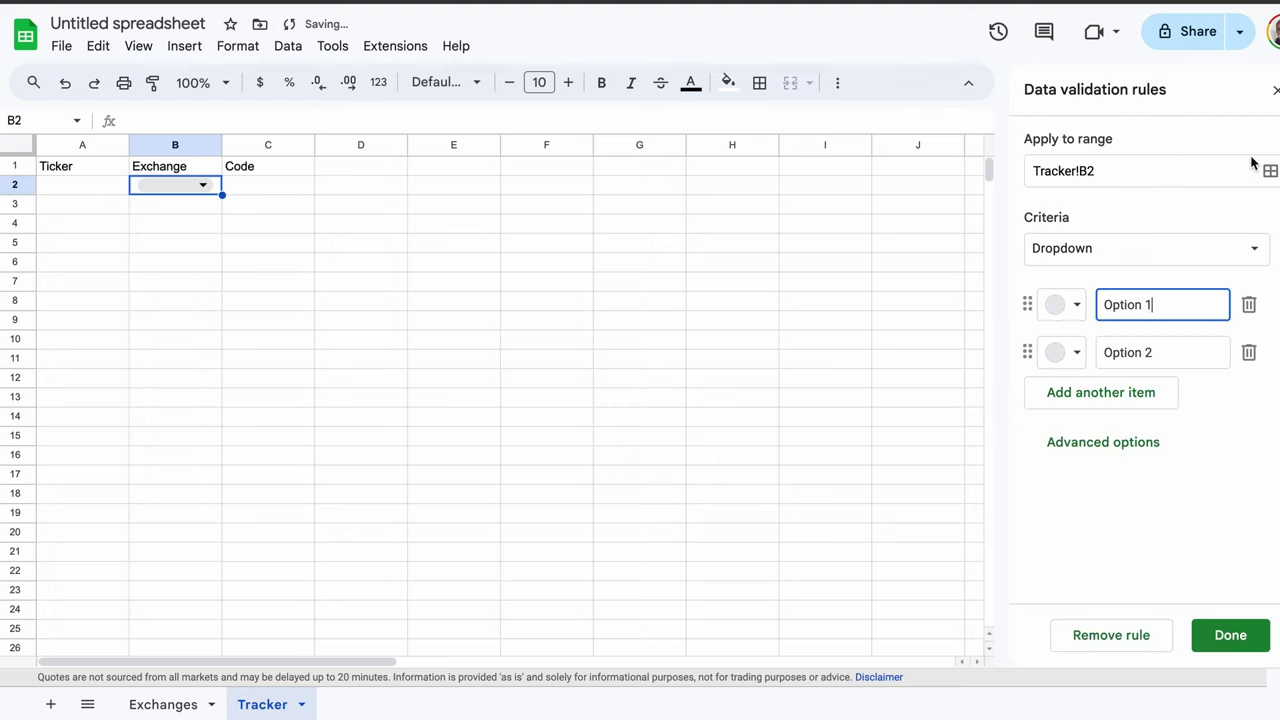
pyautogui.click(1254, 249)
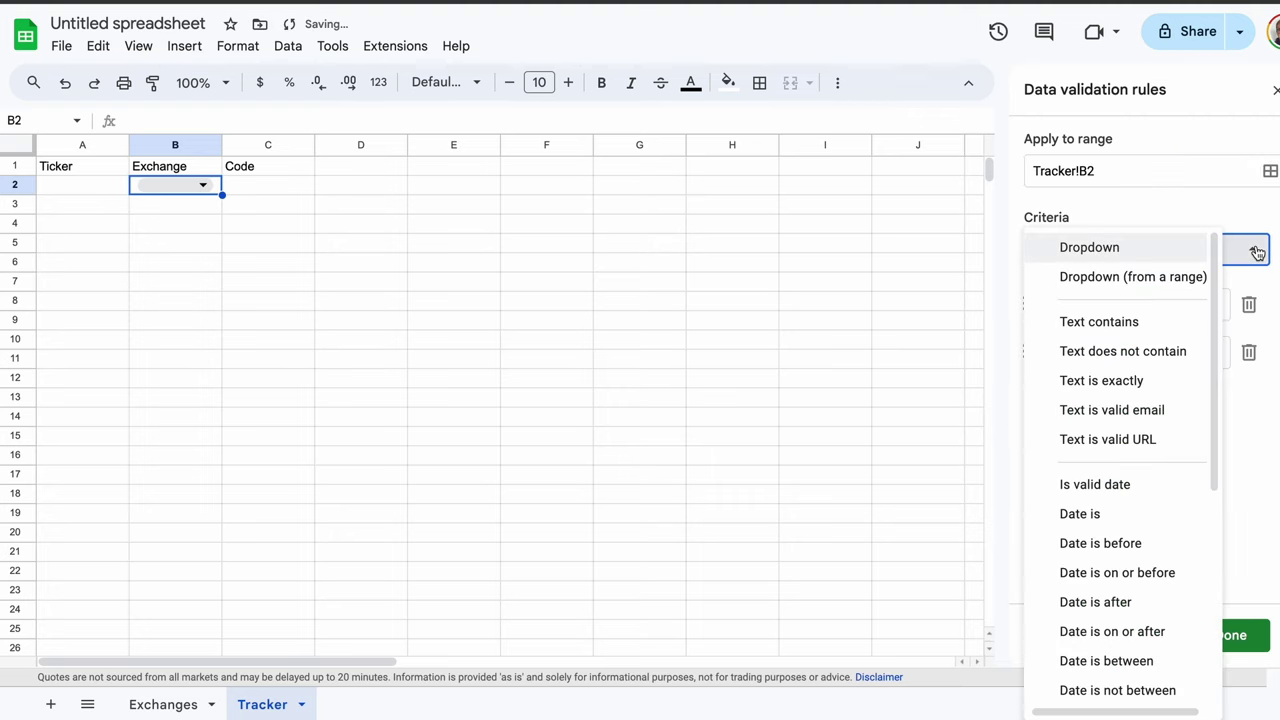
pyautogui.click(1181, 278)
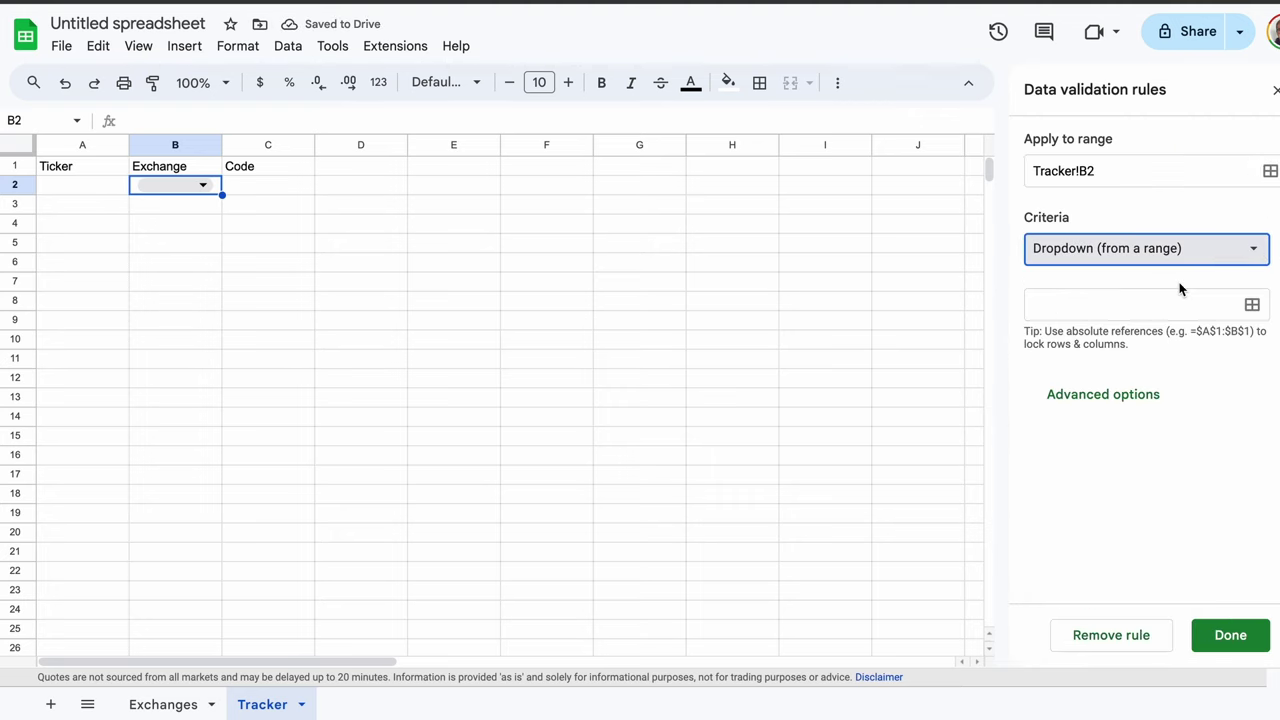
# Set the dropdown's source range to the exchange codes in Exchanges!B2:B5
pyautogui.click(1253, 312)
pyautogui.click(725, 348)
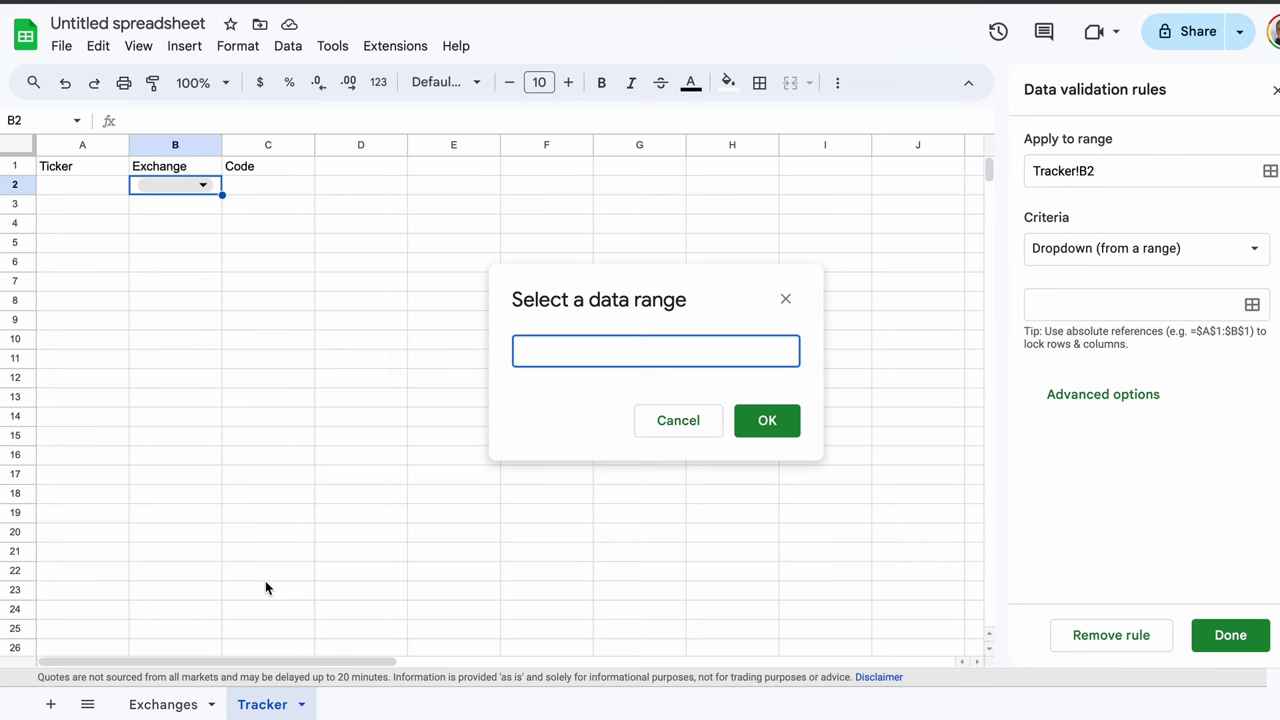
pyautogui.click(175, 703)
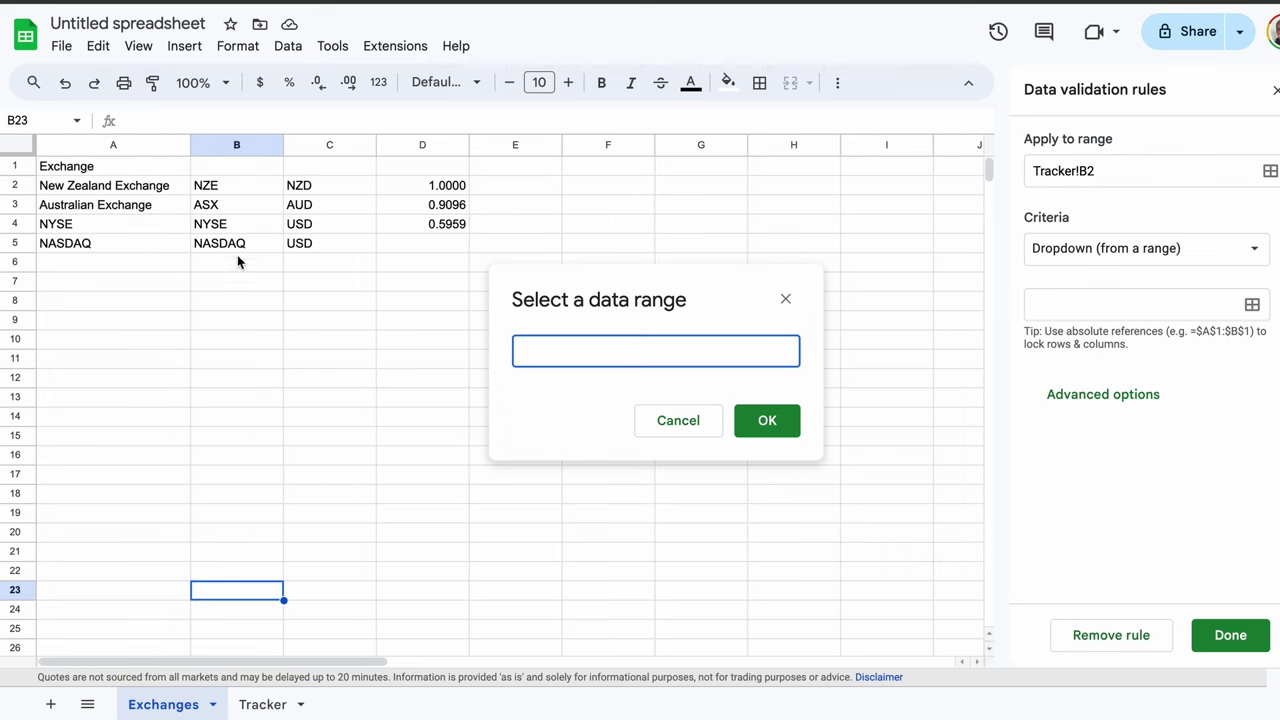
pyautogui.moveTo(233, 186); pyautogui.dragTo(233, 246)
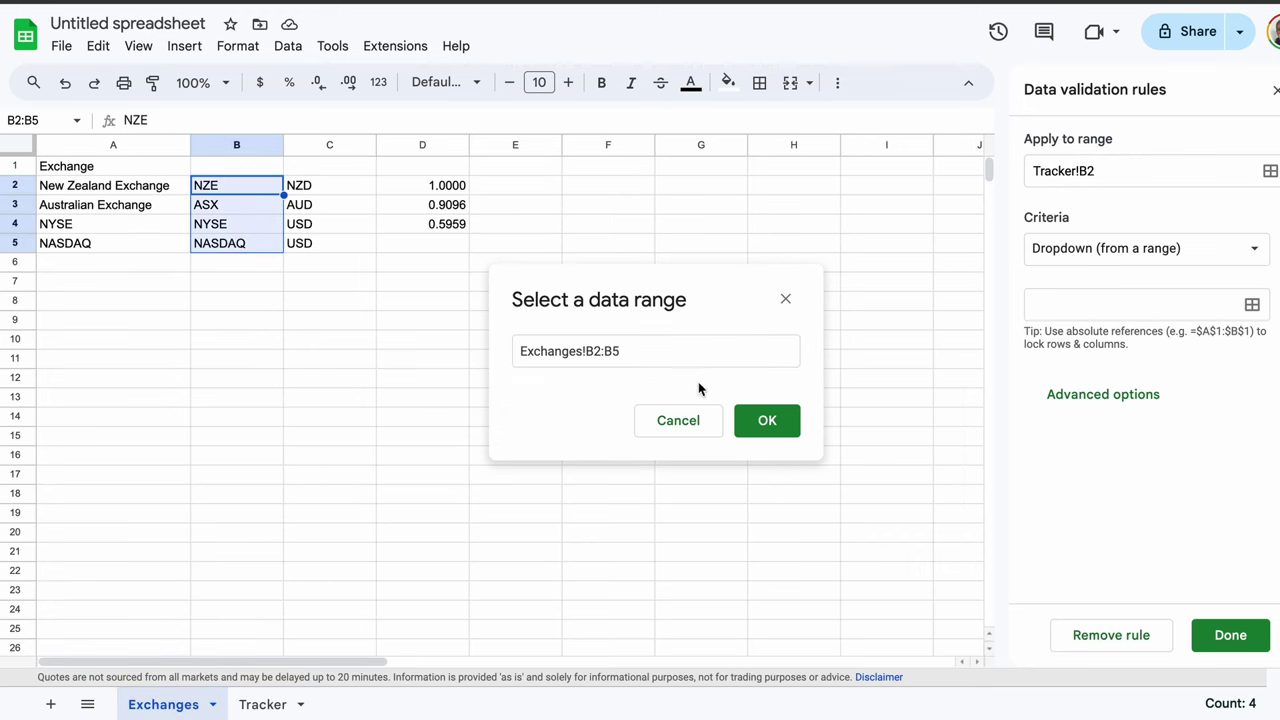
pyautogui.click(766, 422)
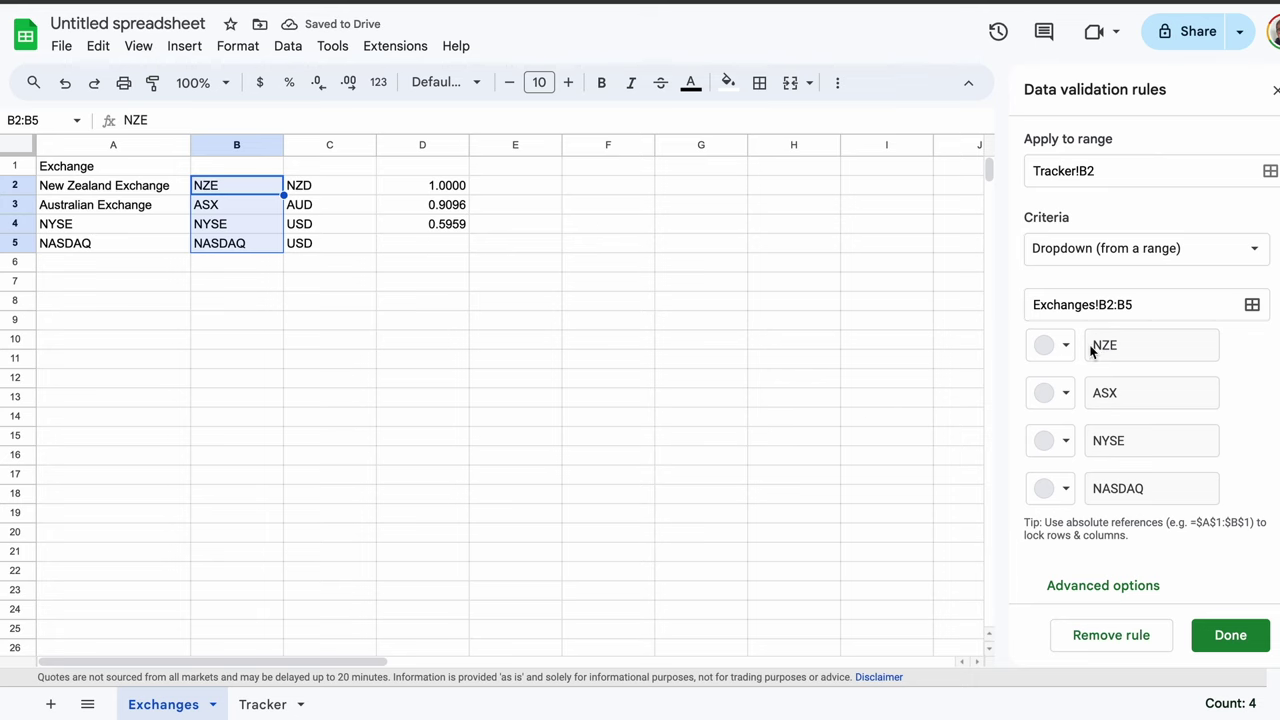
# Back on Tracker, color the dropdown options light green for NZE, yellow for ASX, pink for NYSE and light blue for NASDAQ, and widen column B
pyautogui.click(258, 705)
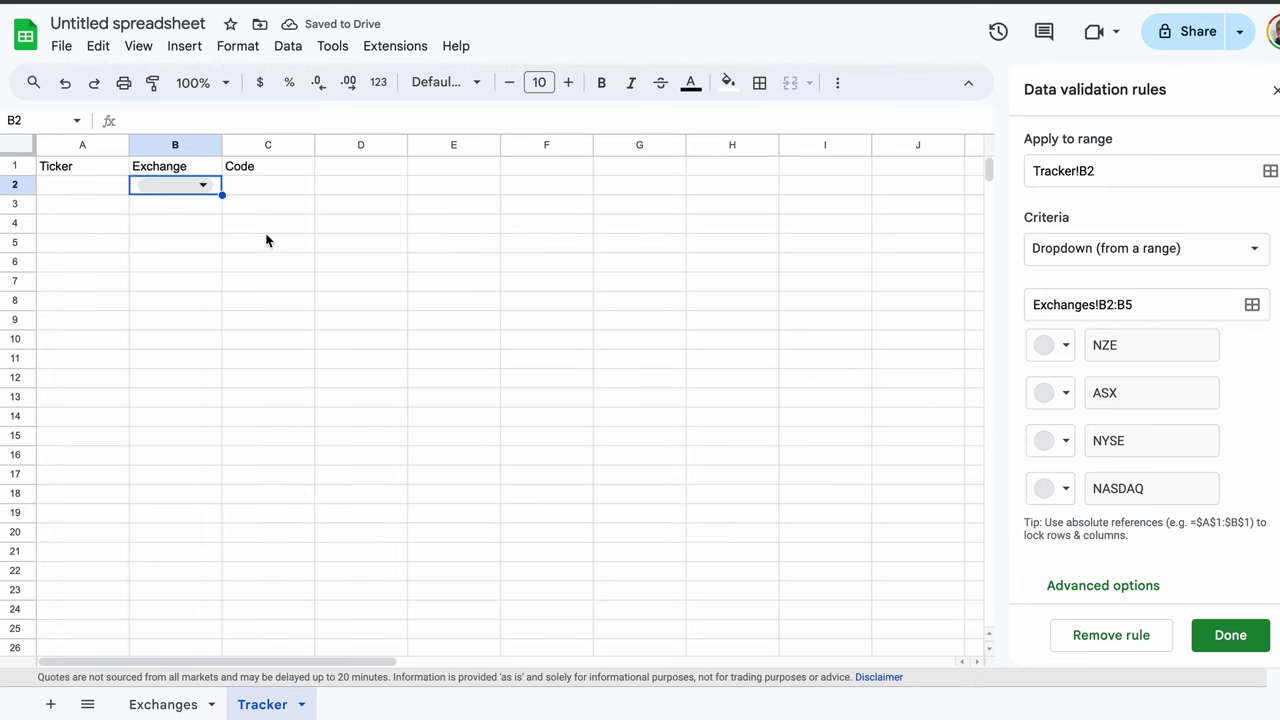
pyautogui.click(1049, 347)
pyautogui.click(1179, 414)
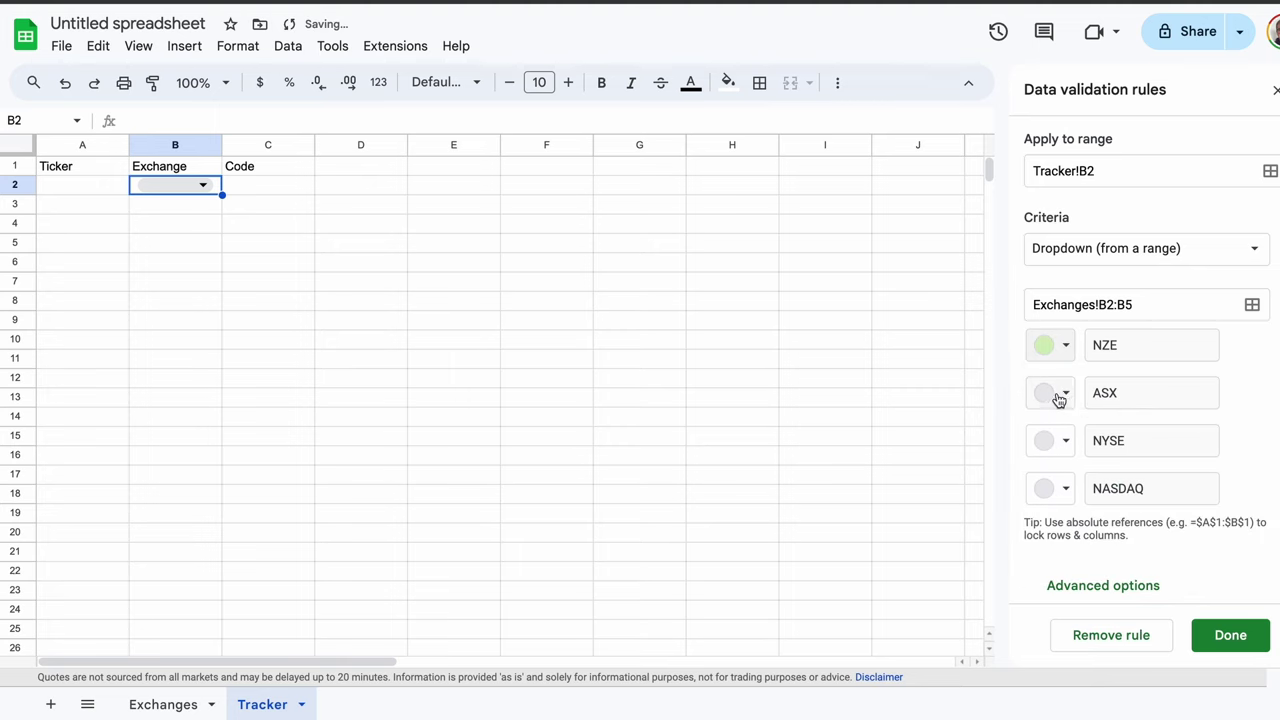
pyautogui.click(1060, 396)
pyautogui.click(1150, 461)
pyautogui.click(1052, 488)
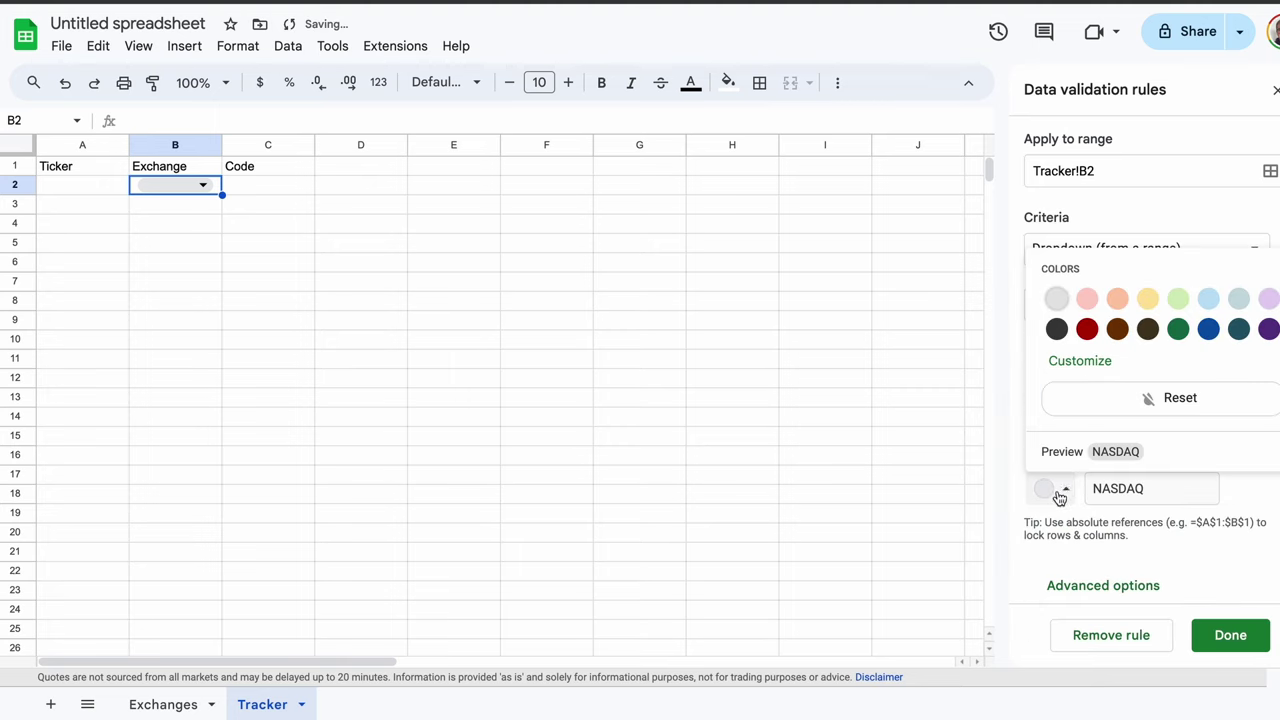
pyautogui.click(1209, 302)
pyautogui.click(1049, 441)
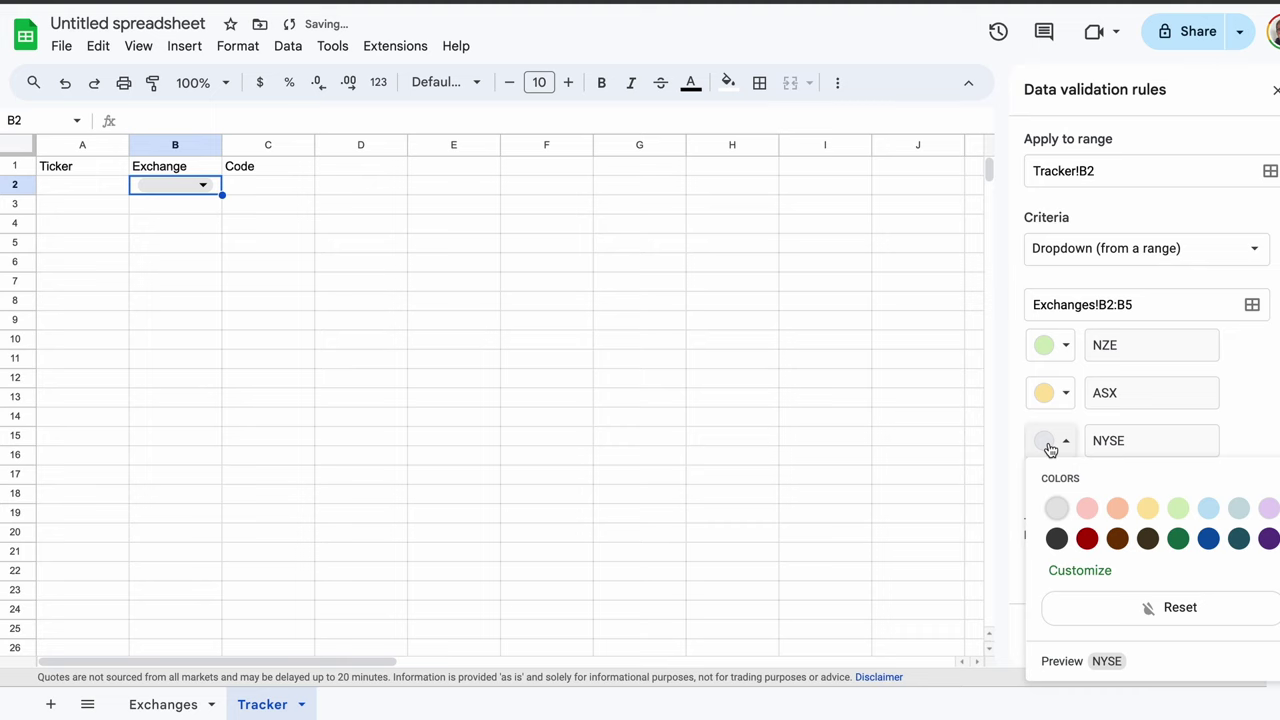
pyautogui.click(1096, 512)
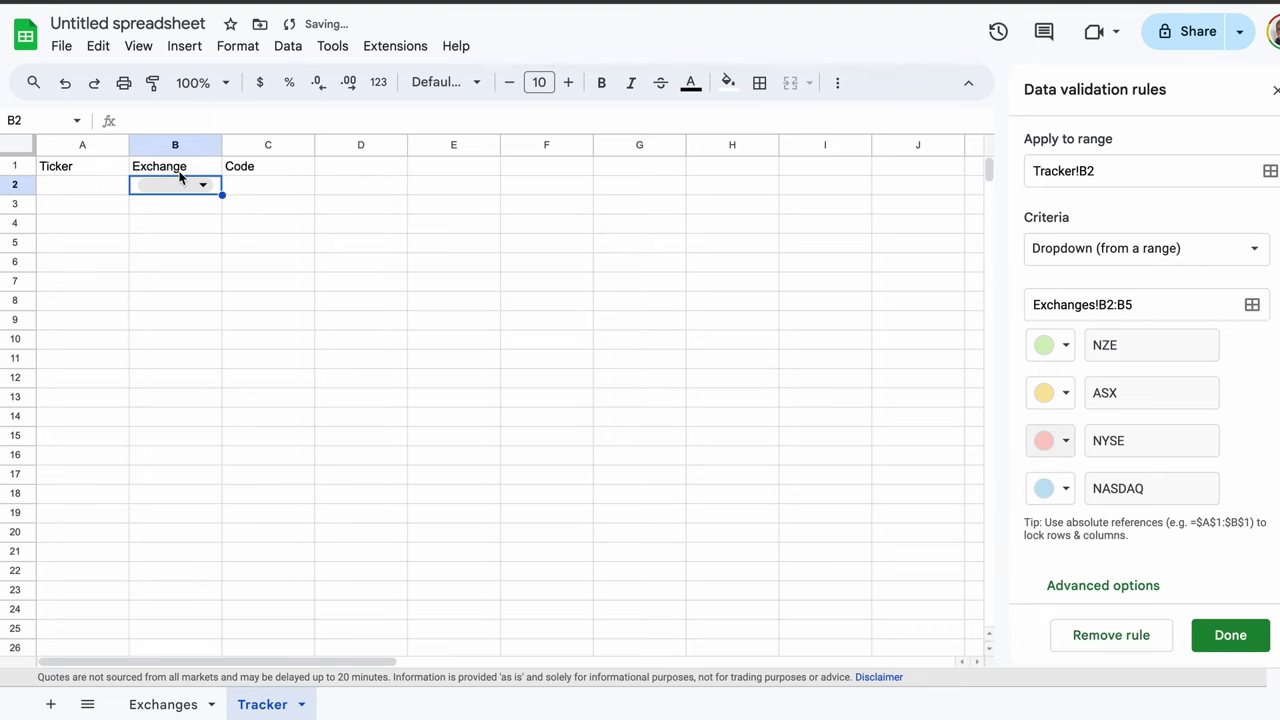
pyautogui.moveTo(221, 146); pyautogui.dragTo(296, 158)
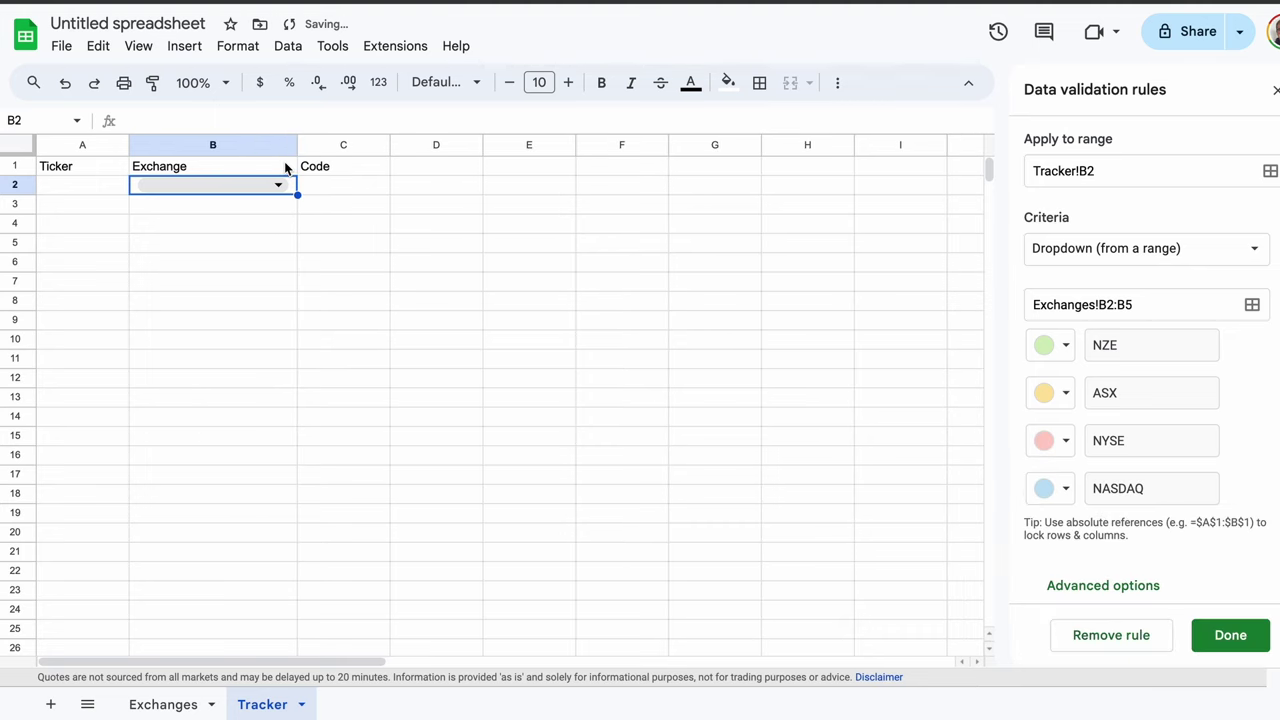
# Enter the ticker MSFT in A2 and choose NASDAQ as its exchange in B2
pyautogui.click(78, 183)
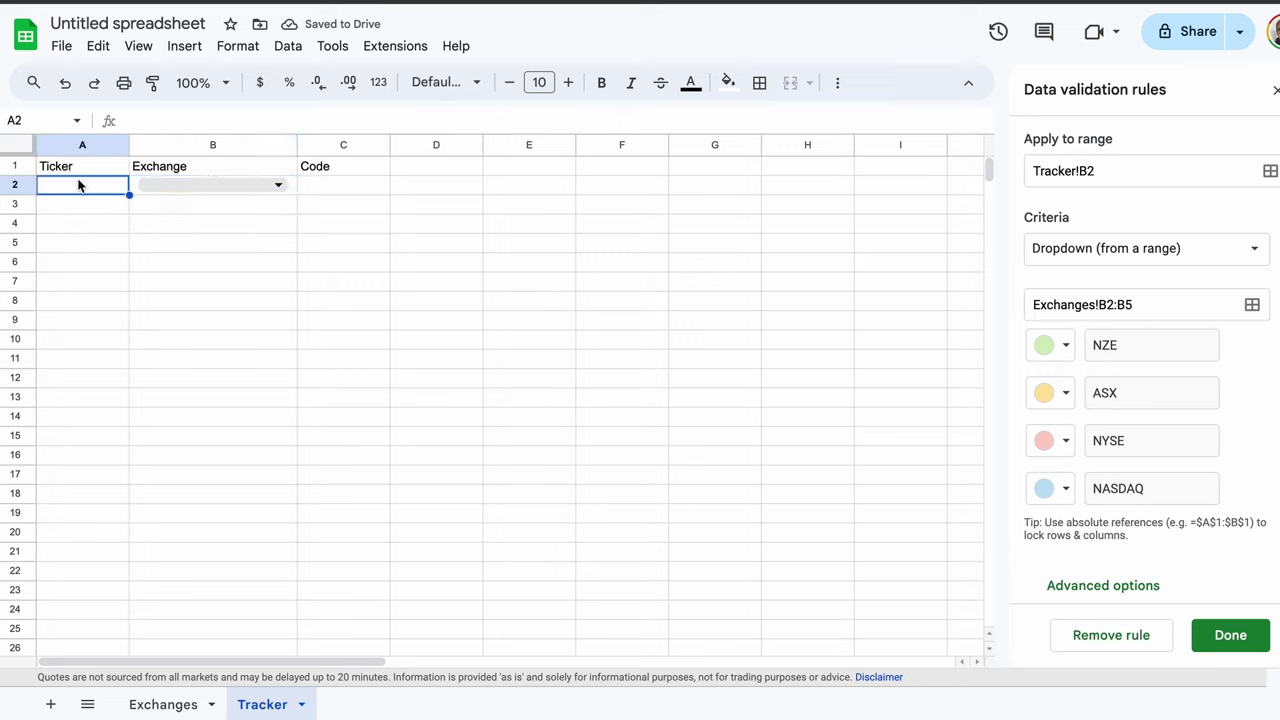
pyautogui.write('MSFT')
pyautogui.press('Tab')
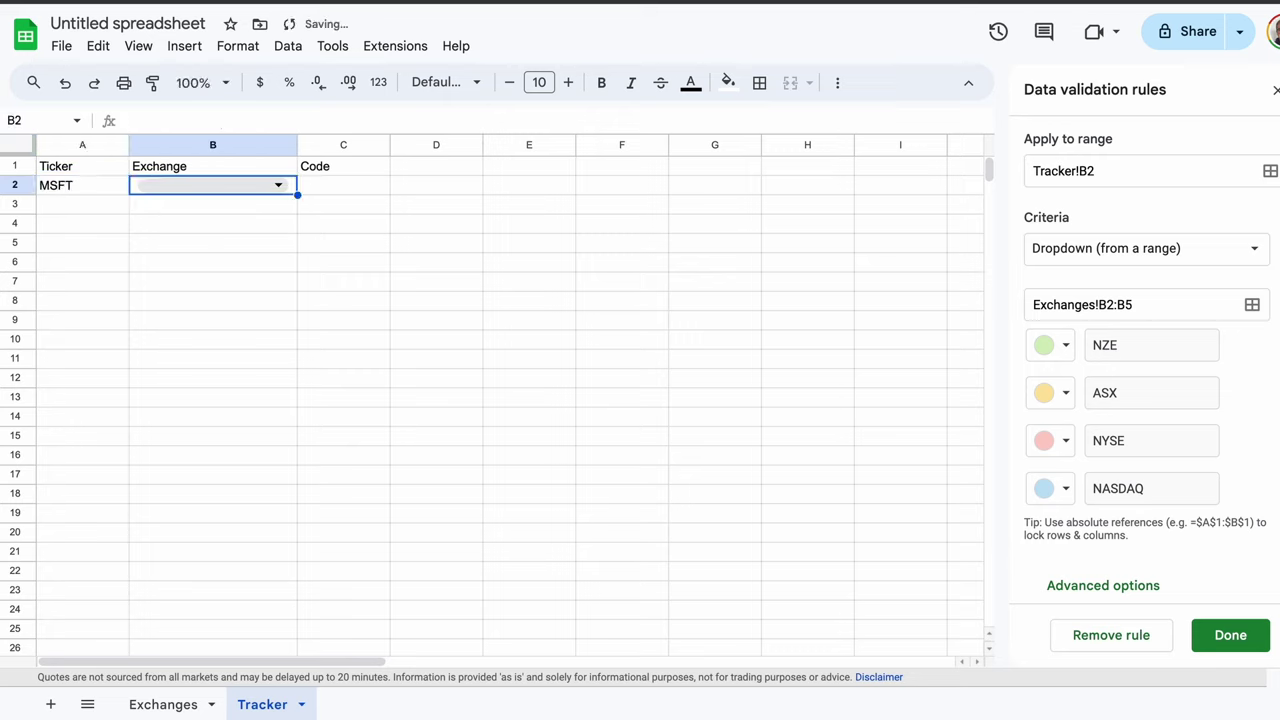
pyautogui.click(171, 188)
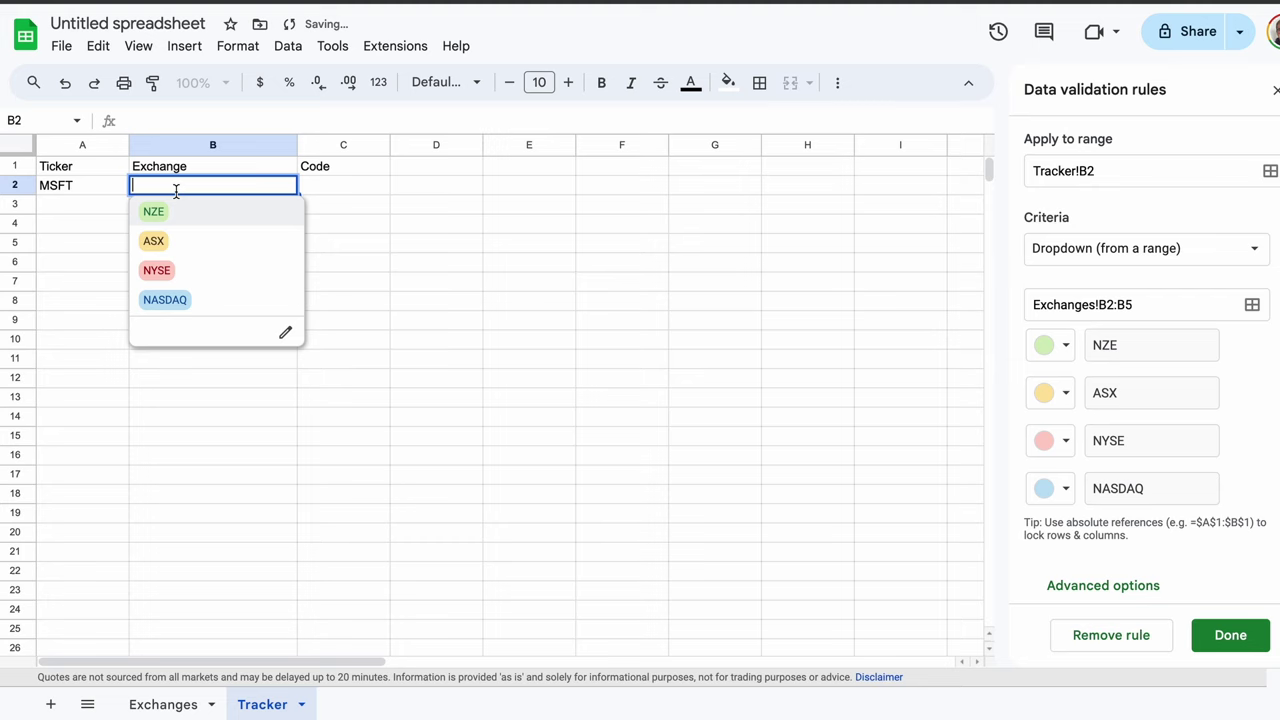
pyautogui.click(166, 301)
# Join exchange and ticker in C2 with the formula =B2&":"&A2 and widen column C slightly
pyautogui.click(340, 188)
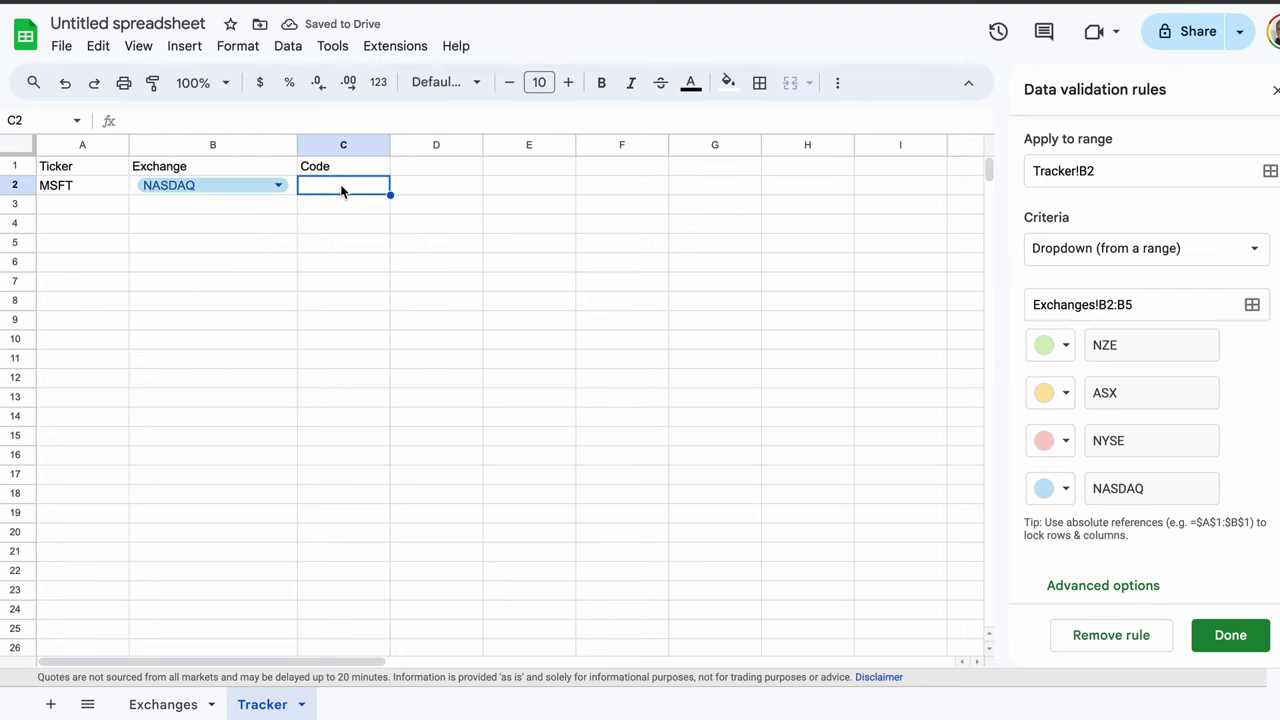
pyautogui.write('=')
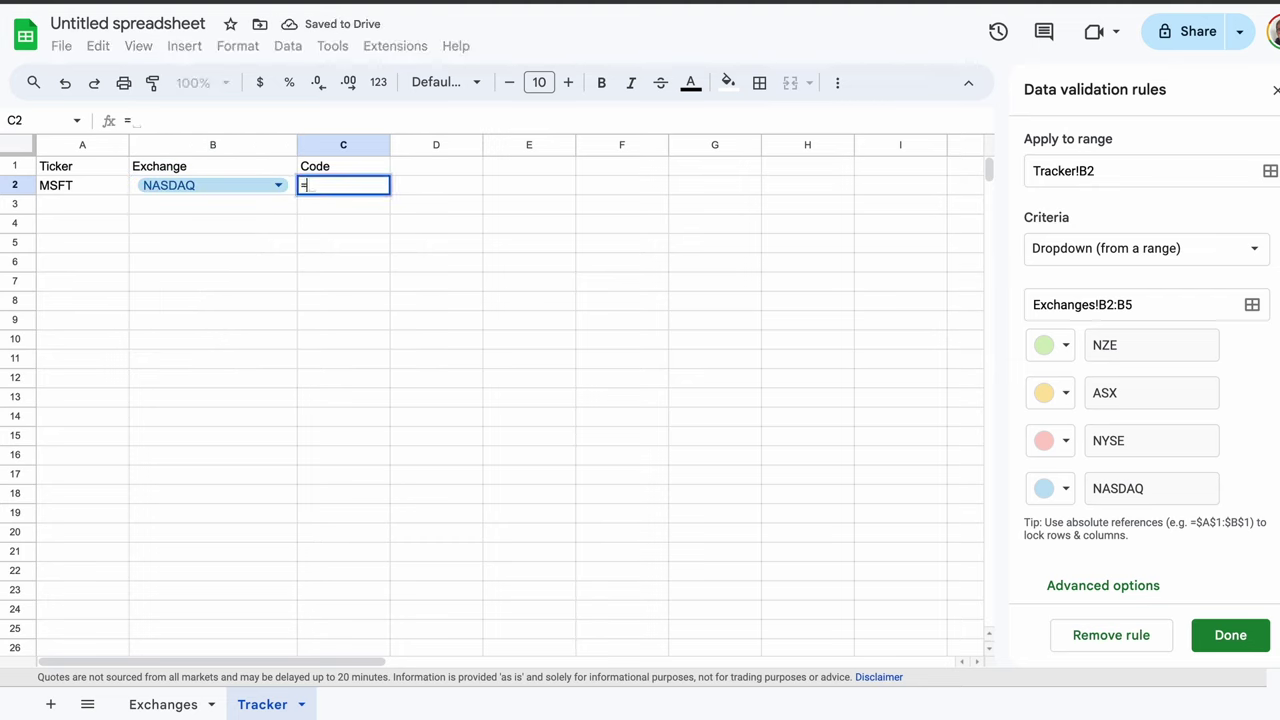
pyautogui.click(233, 190)
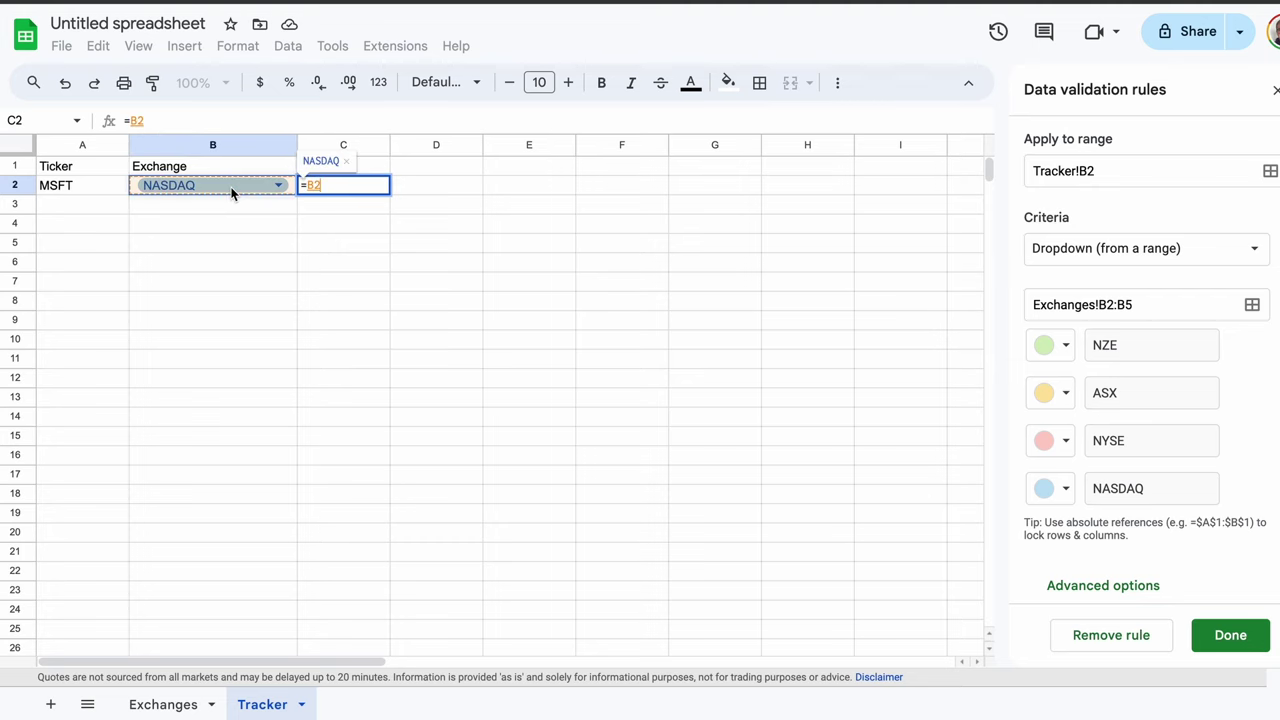
pyautogui.write('&')
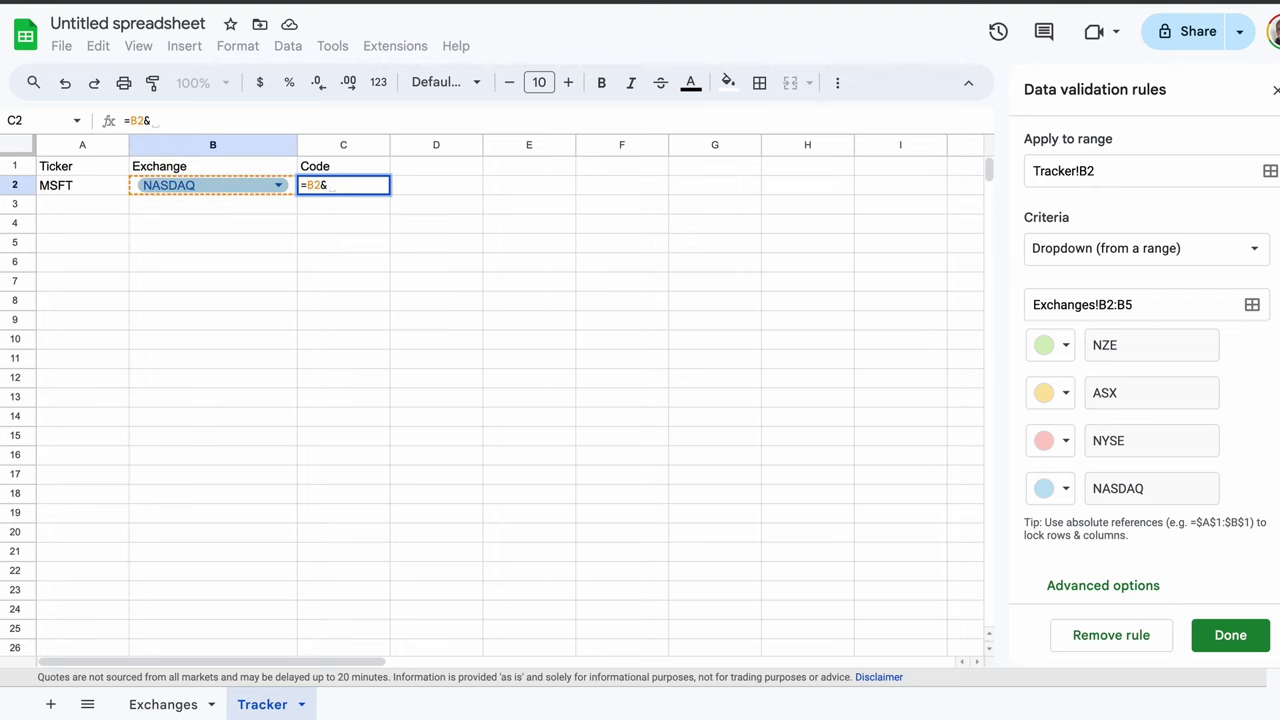
pyautogui.write('"')
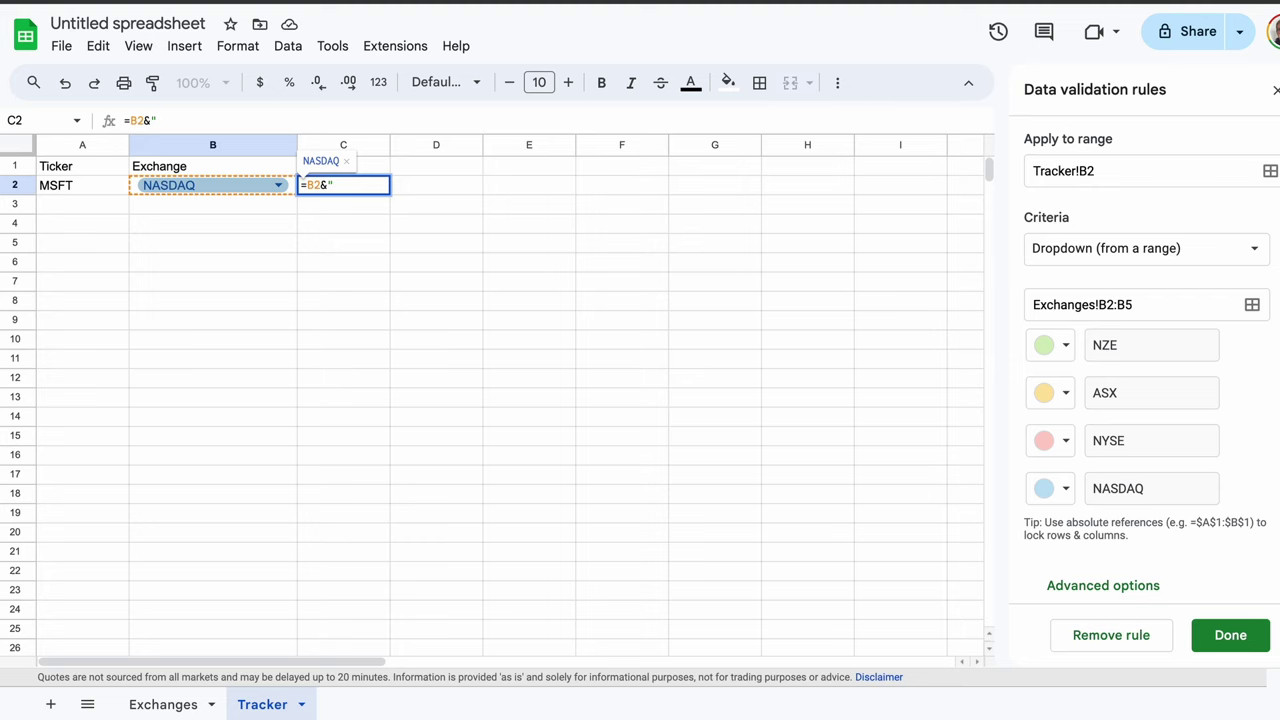
pyautogui.write(': "&')
pyautogui.click(79, 185)
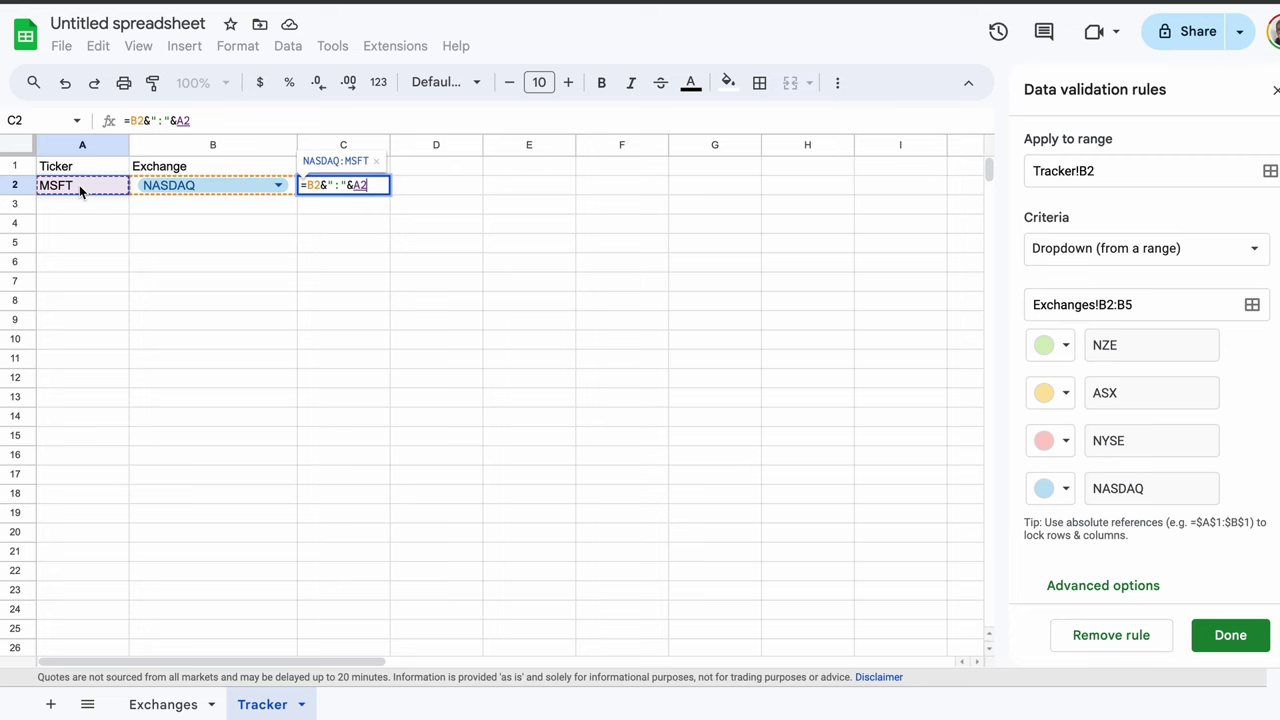
pyautogui.press('Return')
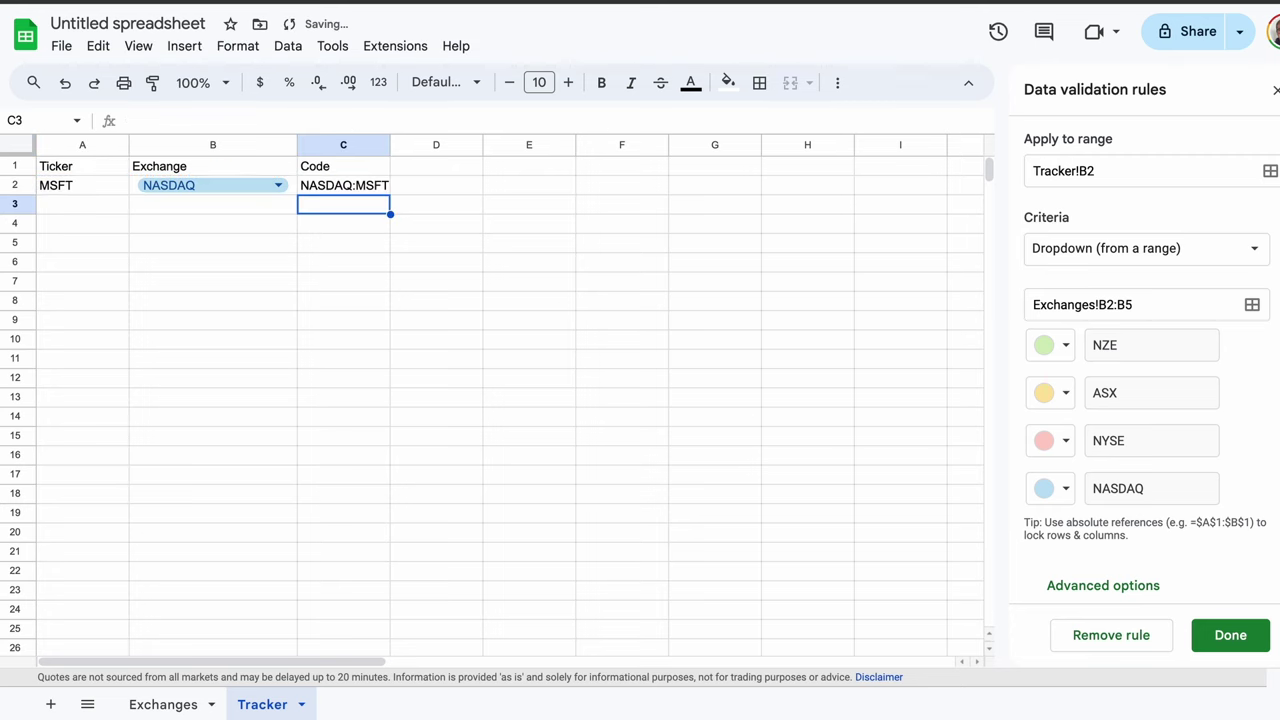
pyautogui.moveTo(390, 145); pyautogui.dragTo(410, 145)
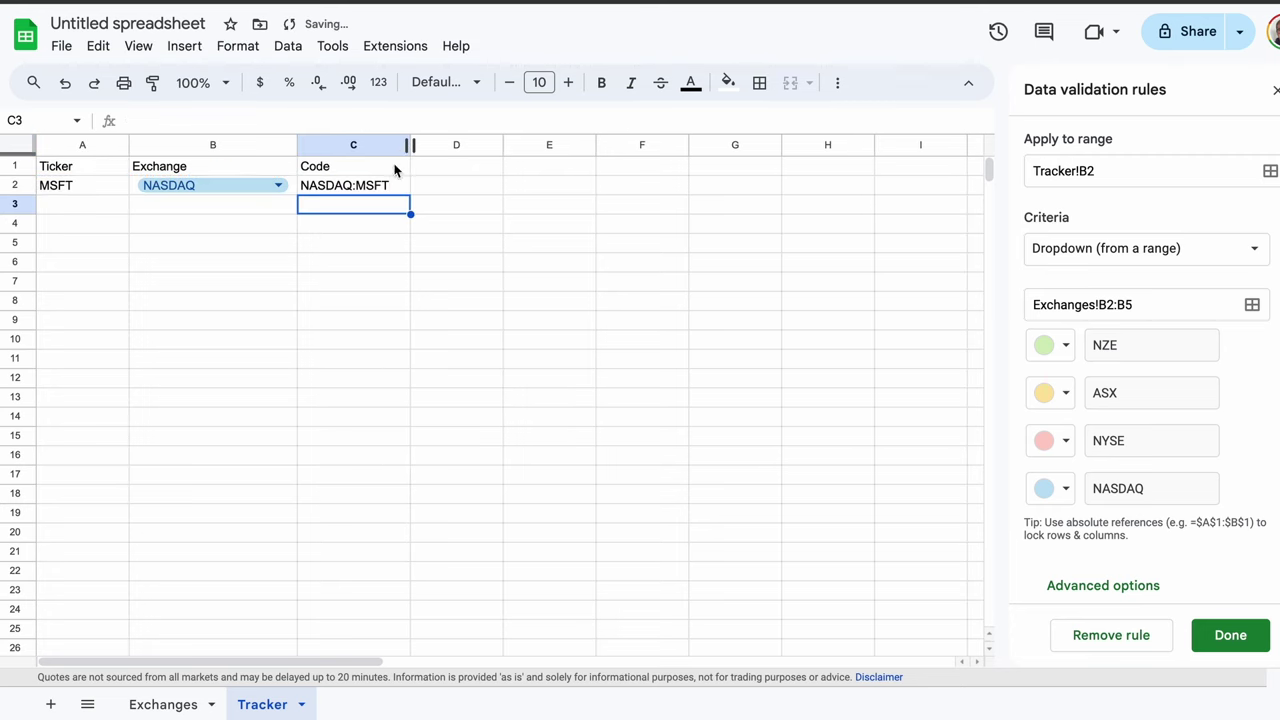
# Enter the headers Name, Stock Price and Currency in cells D1 to F1
pyautogui.click(355, 188)
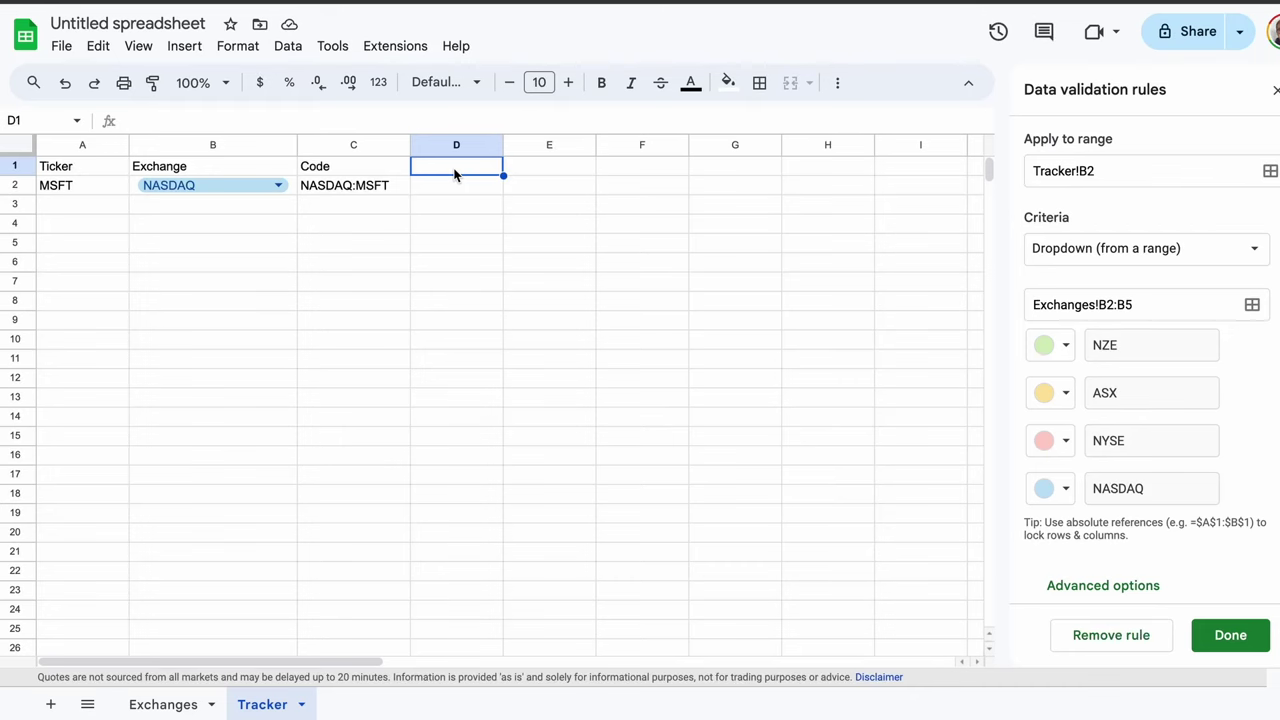
pyautogui.write('Name')
pyautogui.press('Tab')
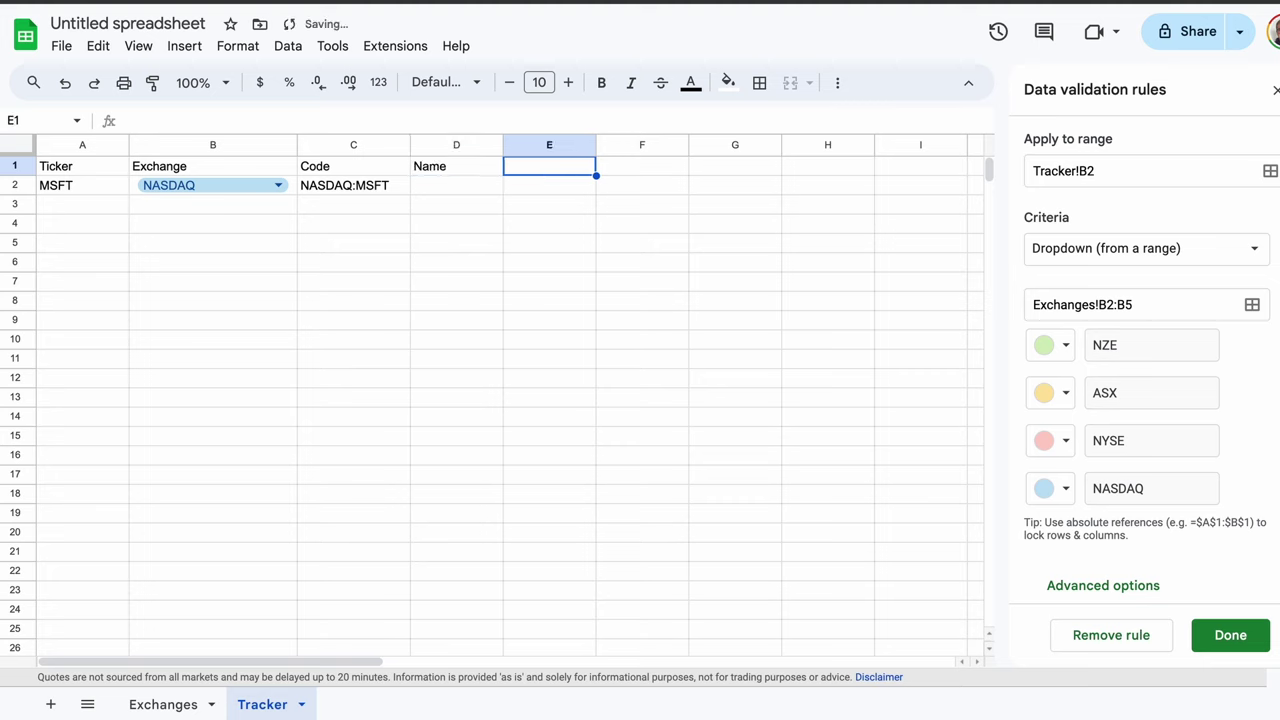
pyautogui.write('Stock Price')
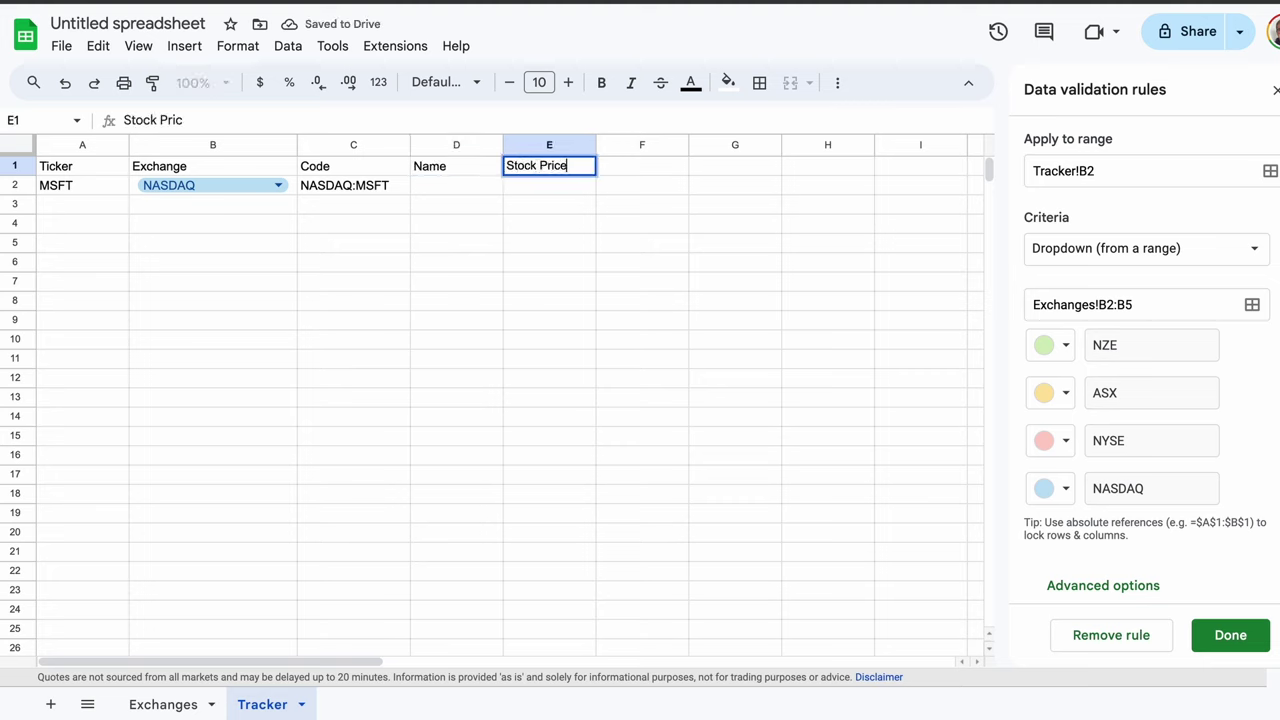
pyautogui.press('Tab')
pyautogui.write('Curre')
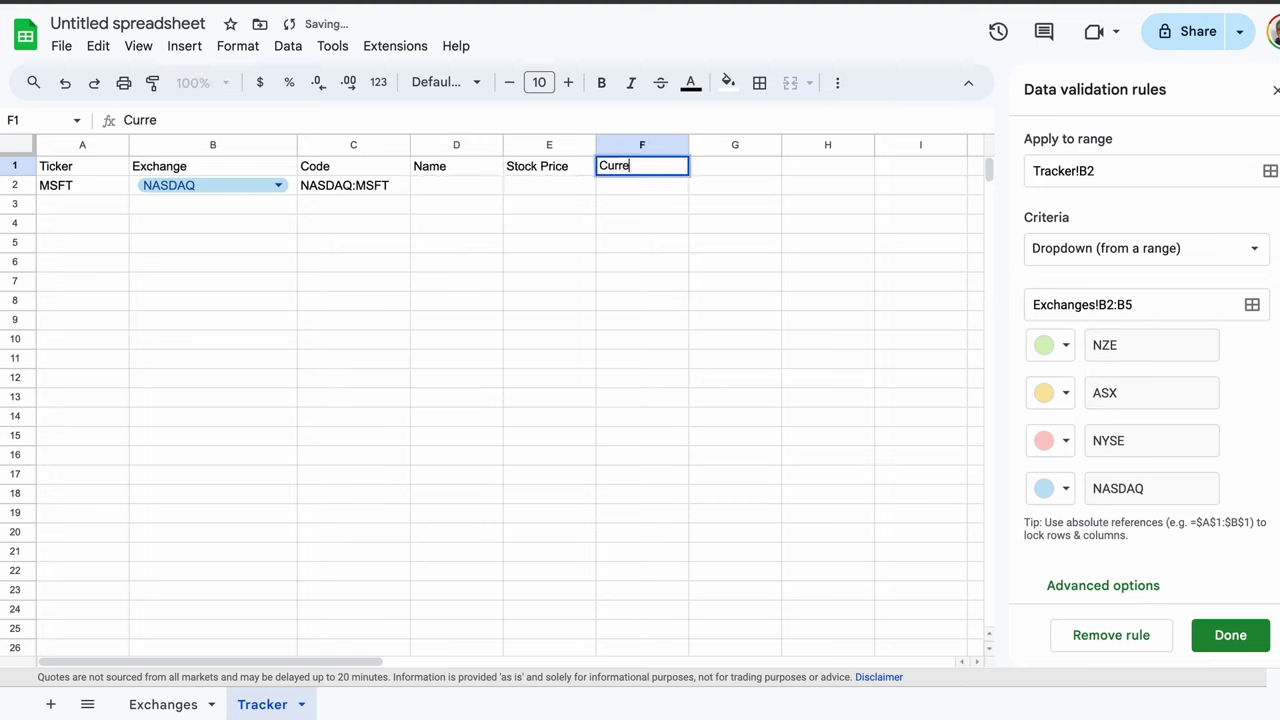
pyautogui.write('ncy')
pyautogui.press('Return')
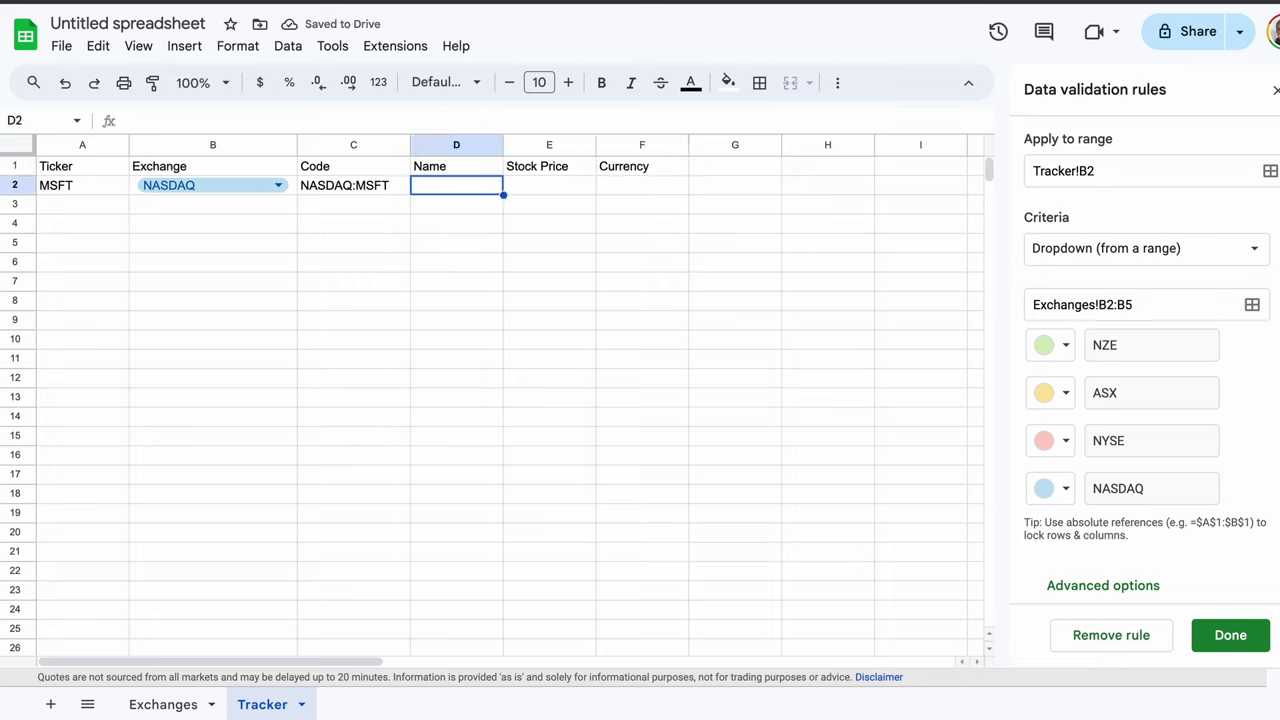
# Pull the company name into D2 with =googlefinance($C2,"name") and widen column D
pyautogui.write('=goog')
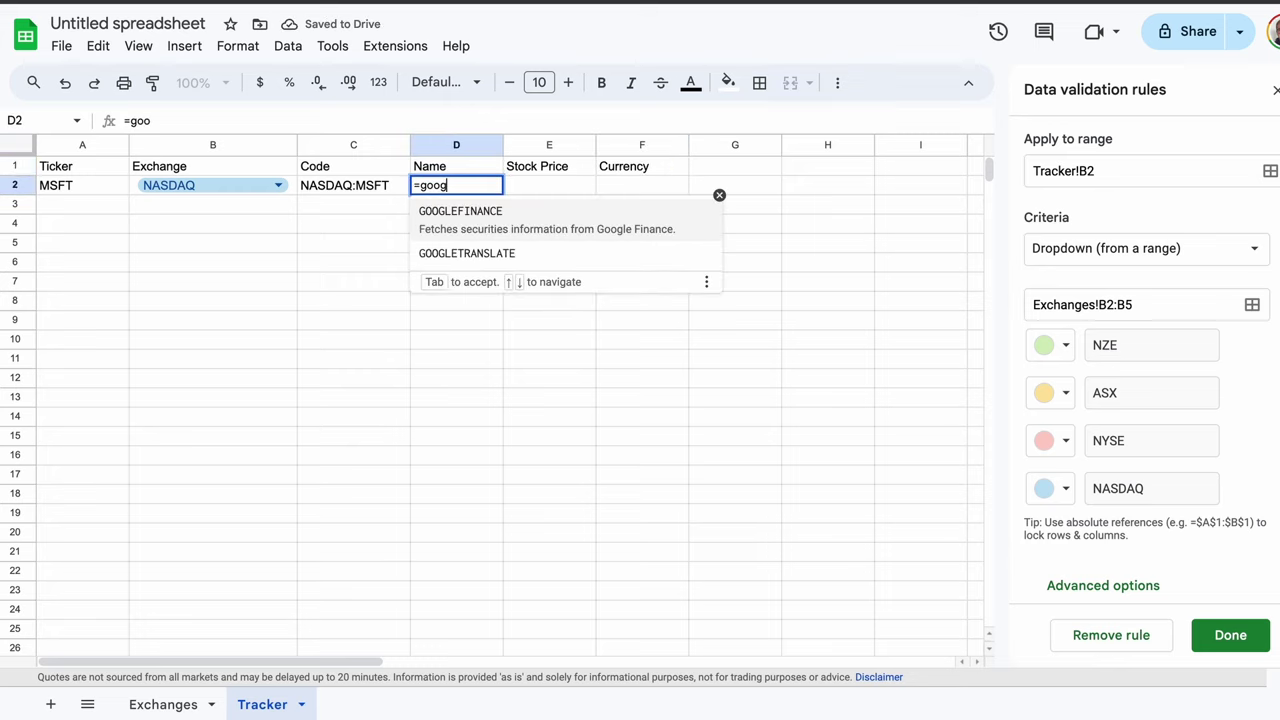
pyautogui.write('lefinance')
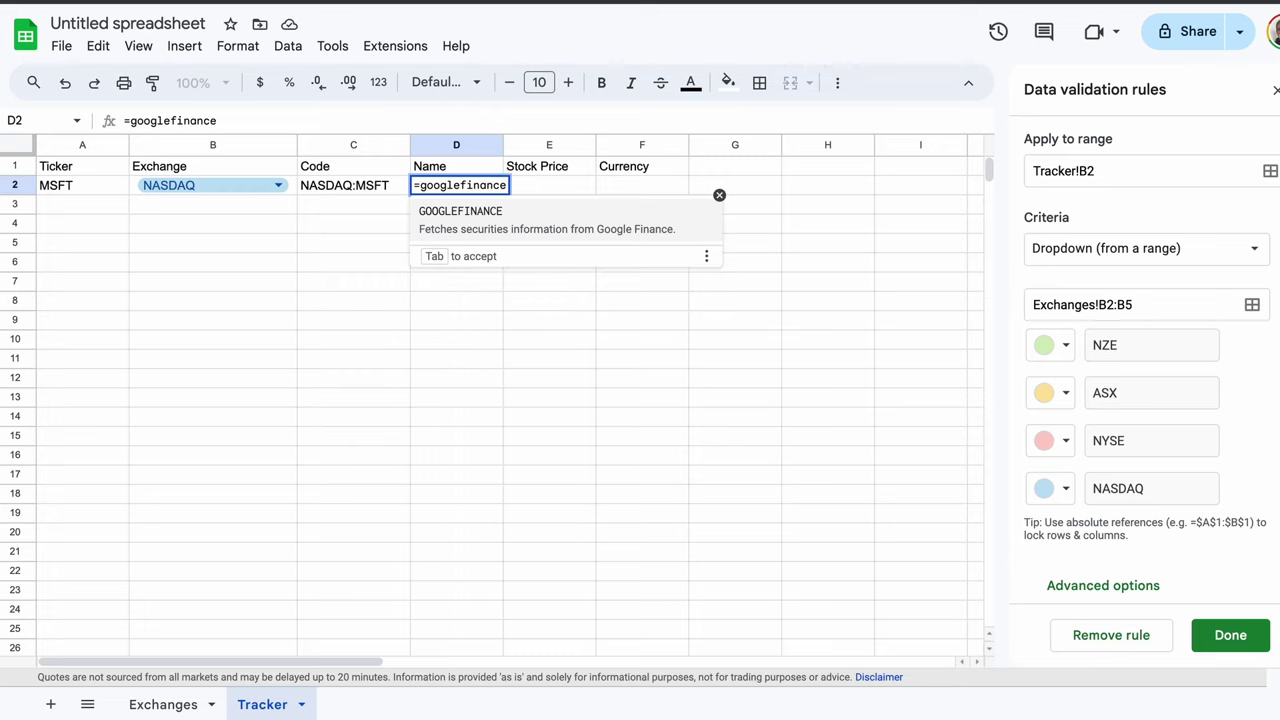
pyautogui.write('(')
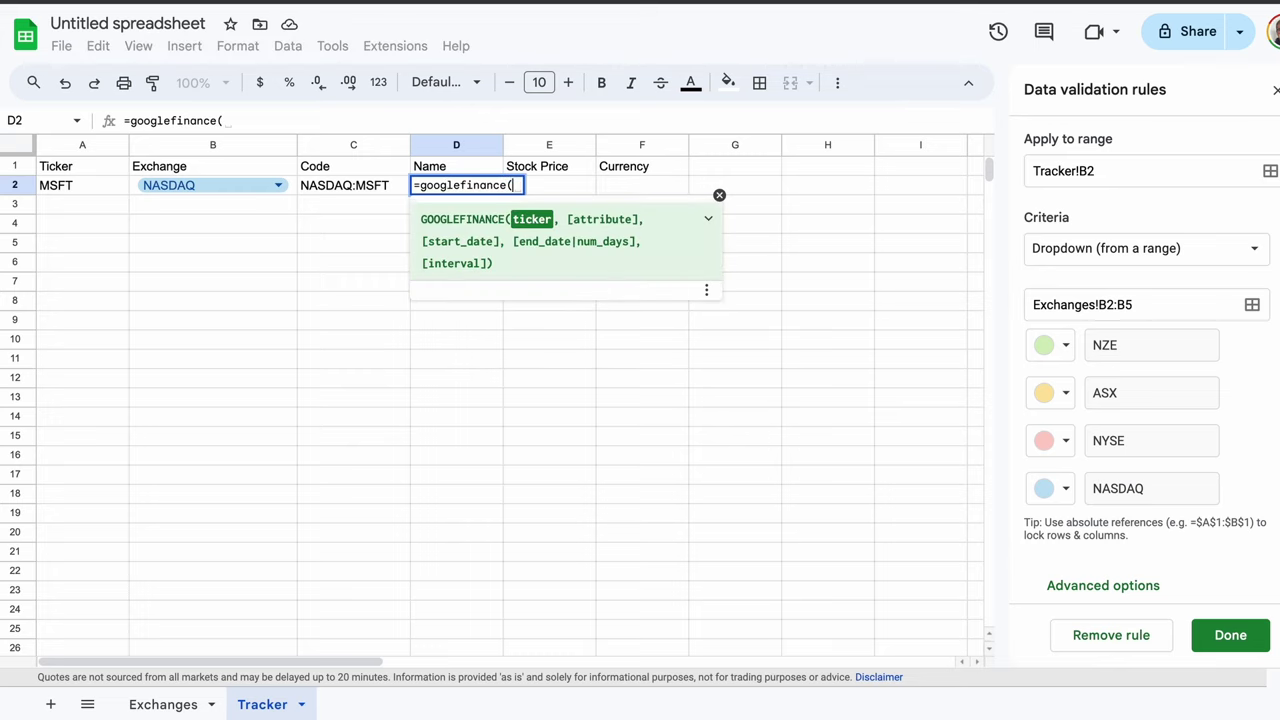
pyautogui.click(395, 190)
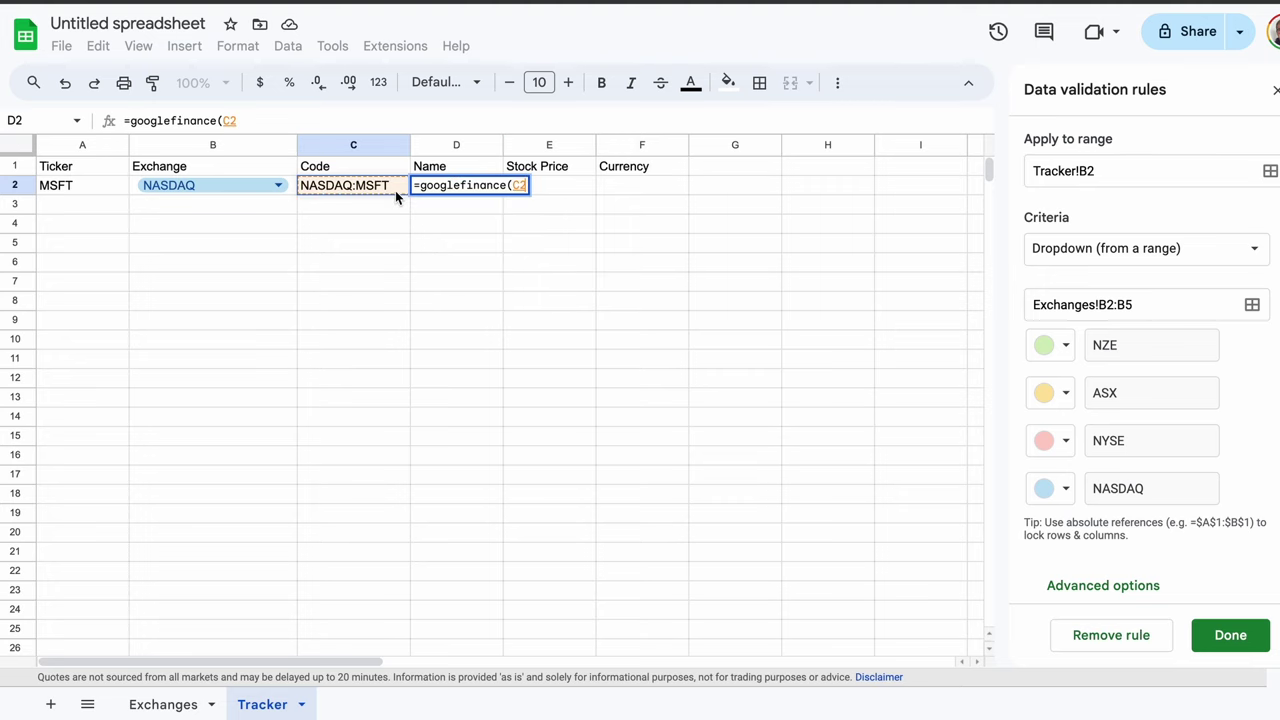
pyautogui.click(226, 121)
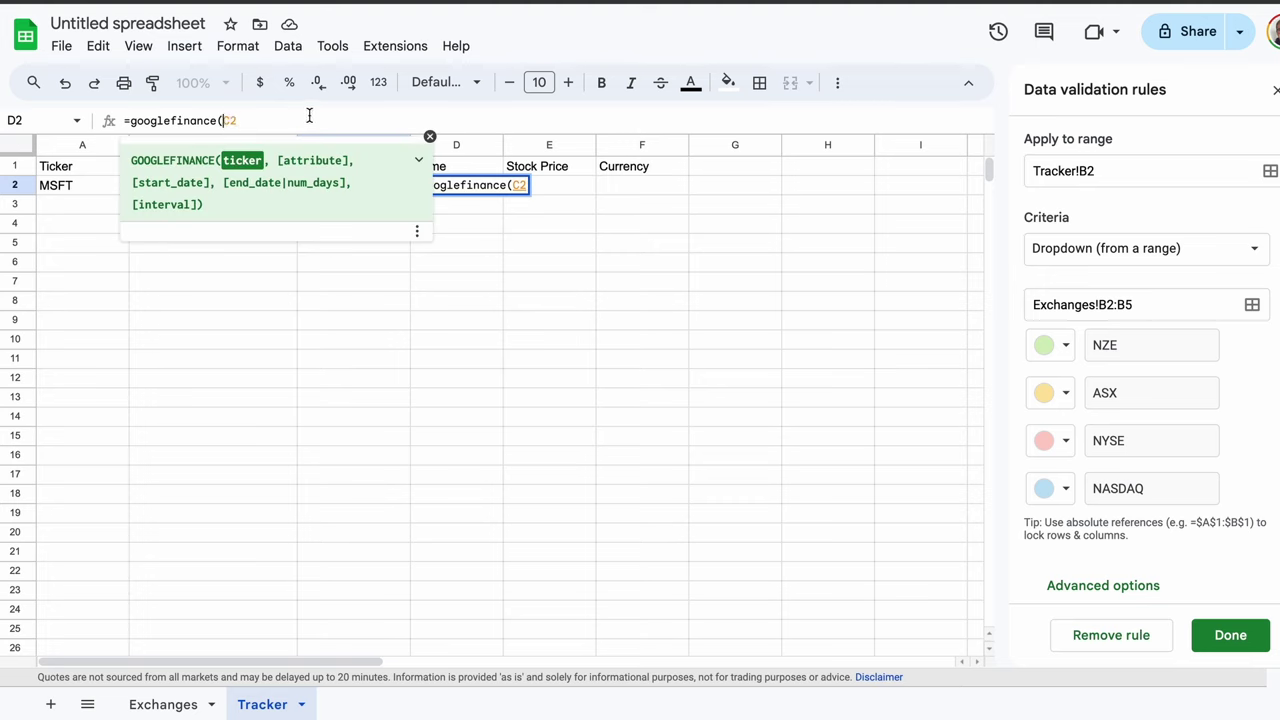
pyautogui.write('$C2,')
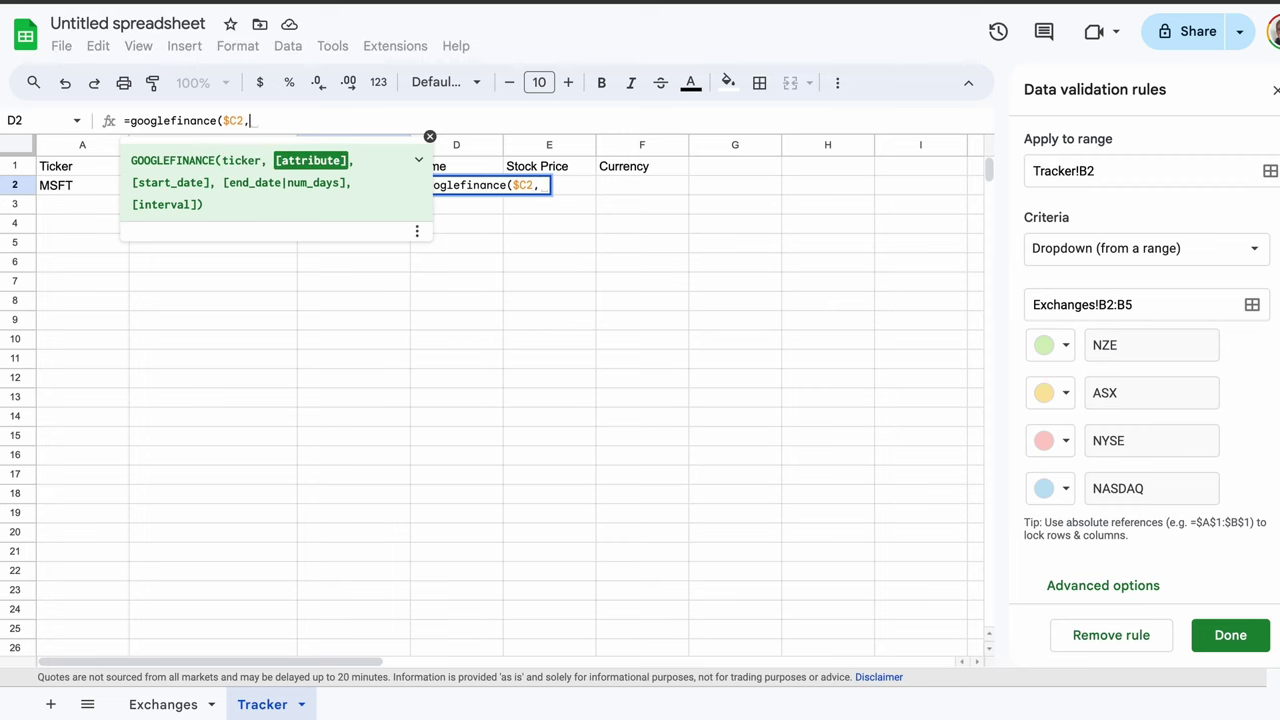
pyautogui.click(430, 137)
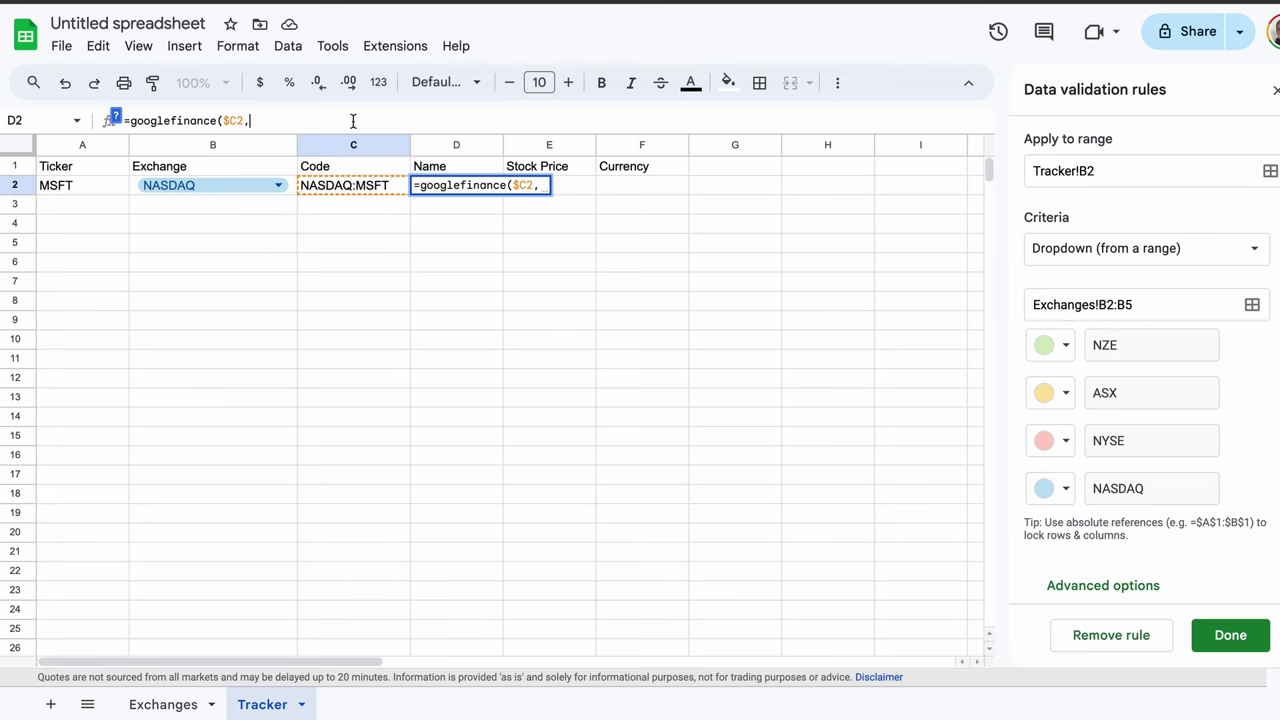
pyautogui.write('"name")')
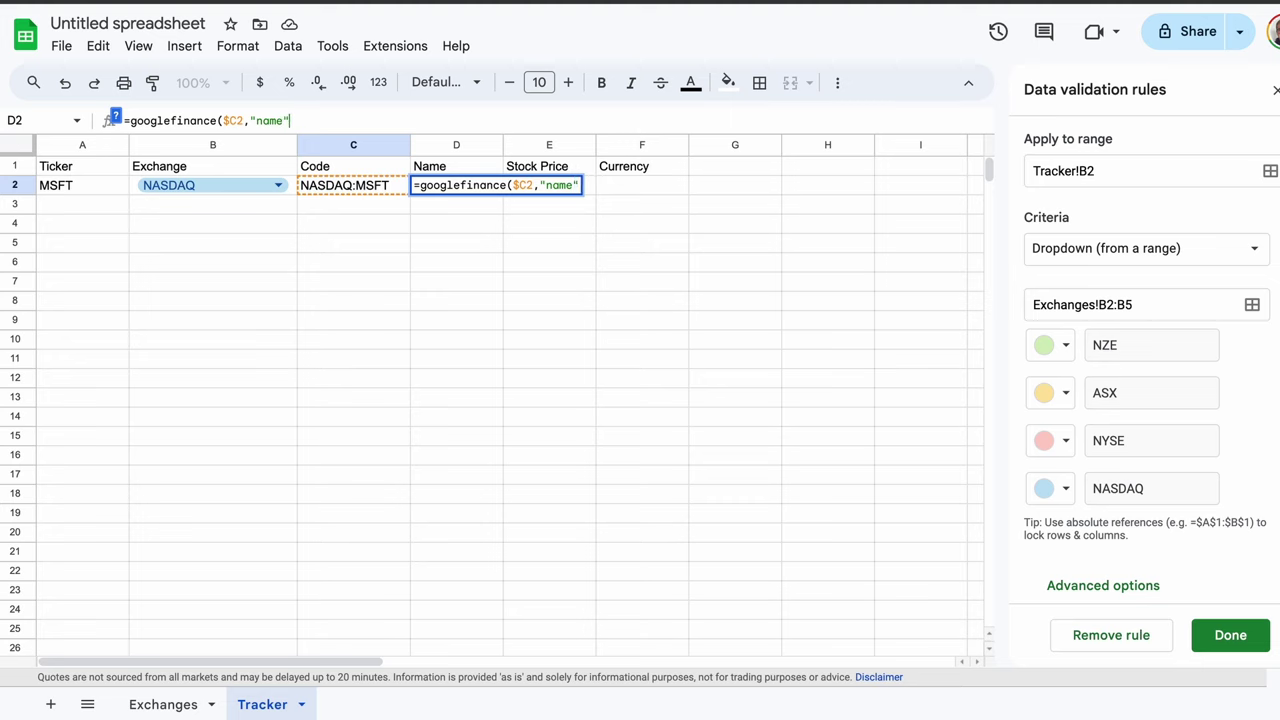
pyautogui.press('Return')
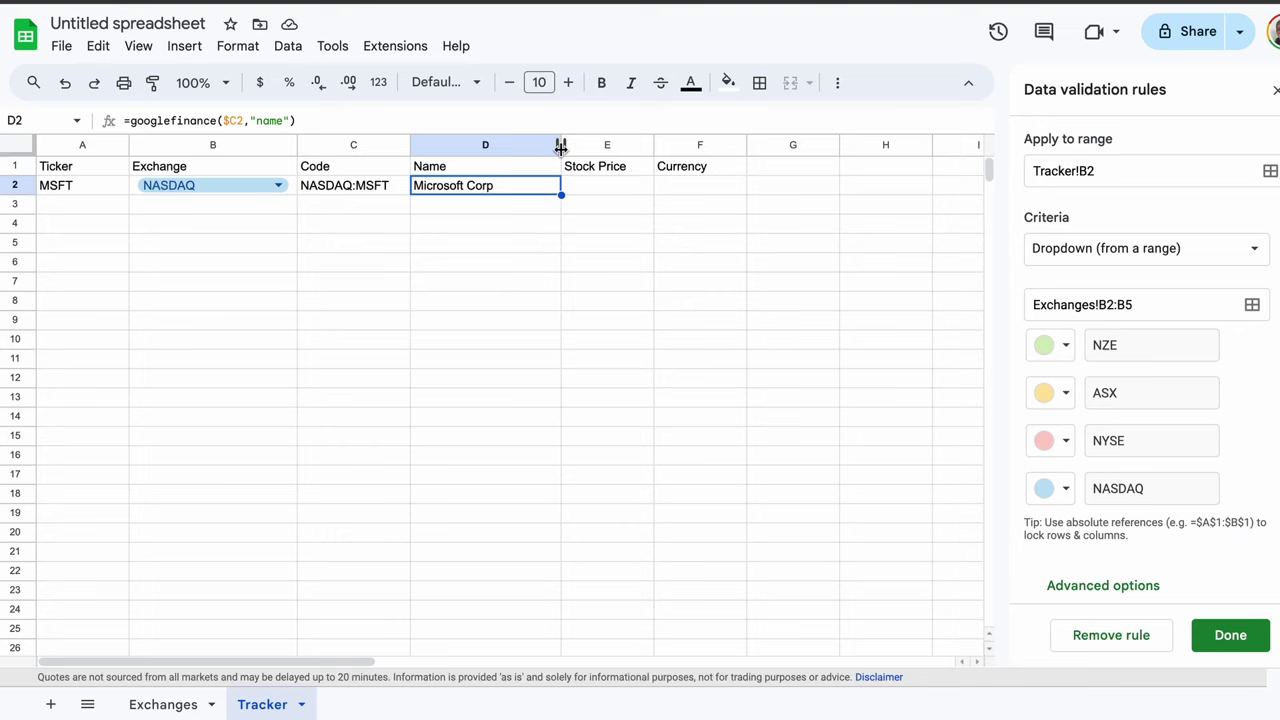
# Copy the company name formula from D2 into the Stock Price cell E2
pyautogui.click(615, 190)
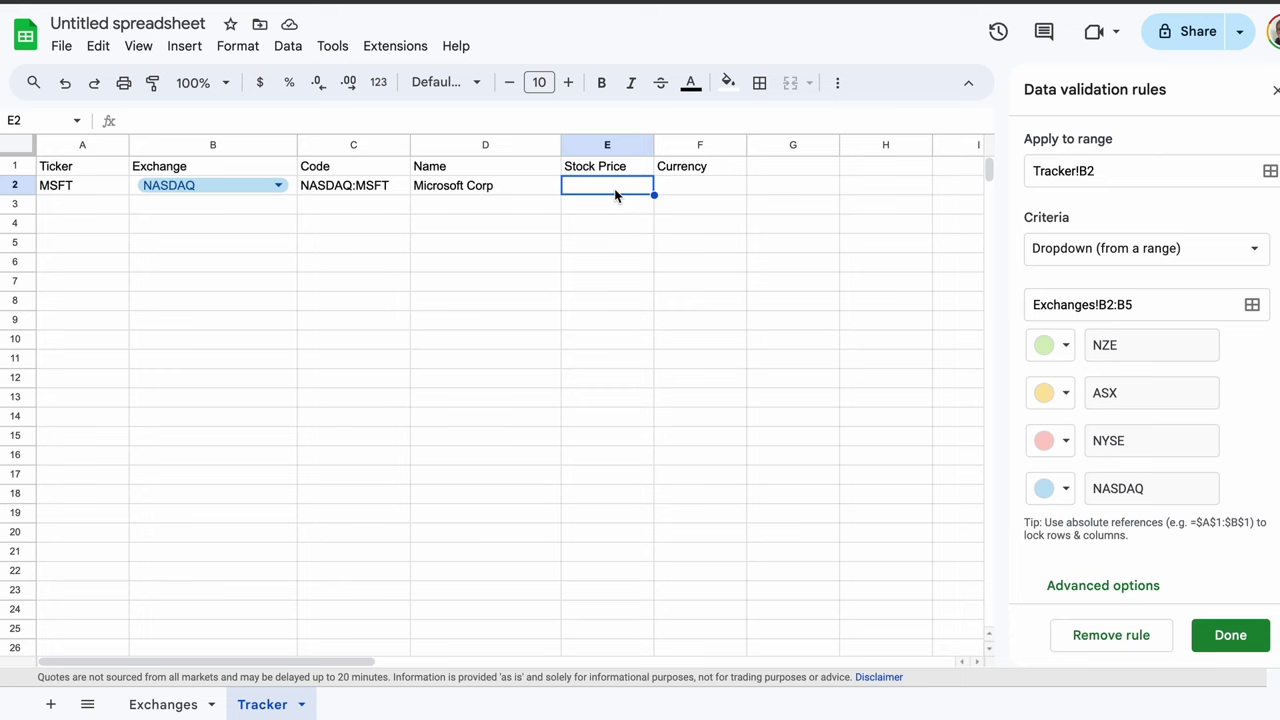
pyautogui.press('Left')
pyautogui.hotkey('ctrl', 'c')
pyautogui.press('Right')
pyautogui.hotkey('ctrl', 'v')
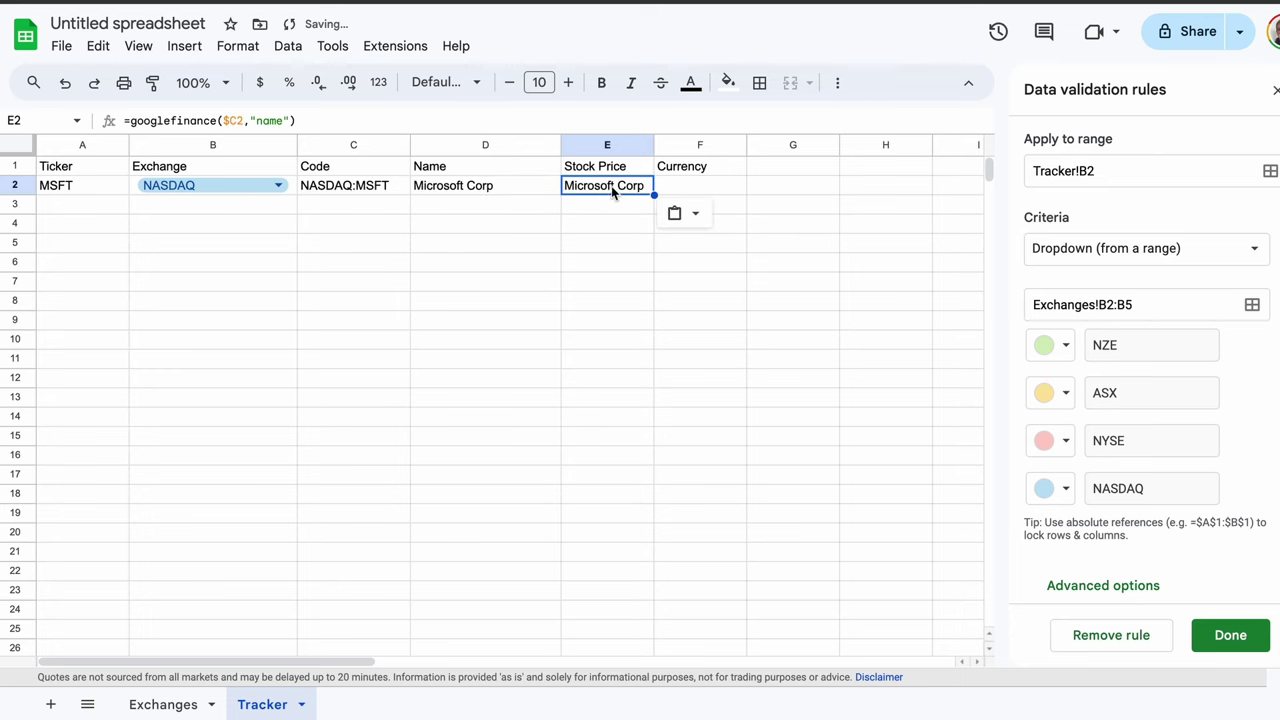
# Change the attribute in E2's formula to "price" and format the cell as currency
pyautogui.click(286, 120)
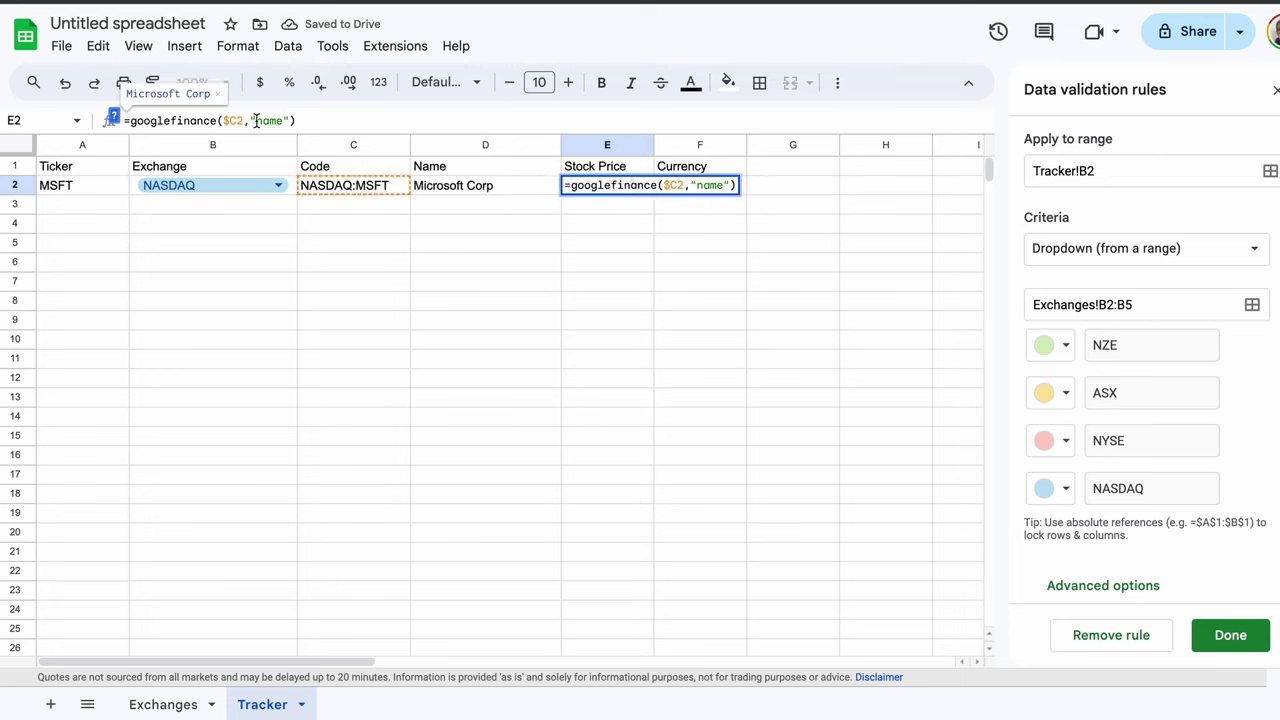
pyautogui.doubleClick(260, 120)
pyautogui.write('price')
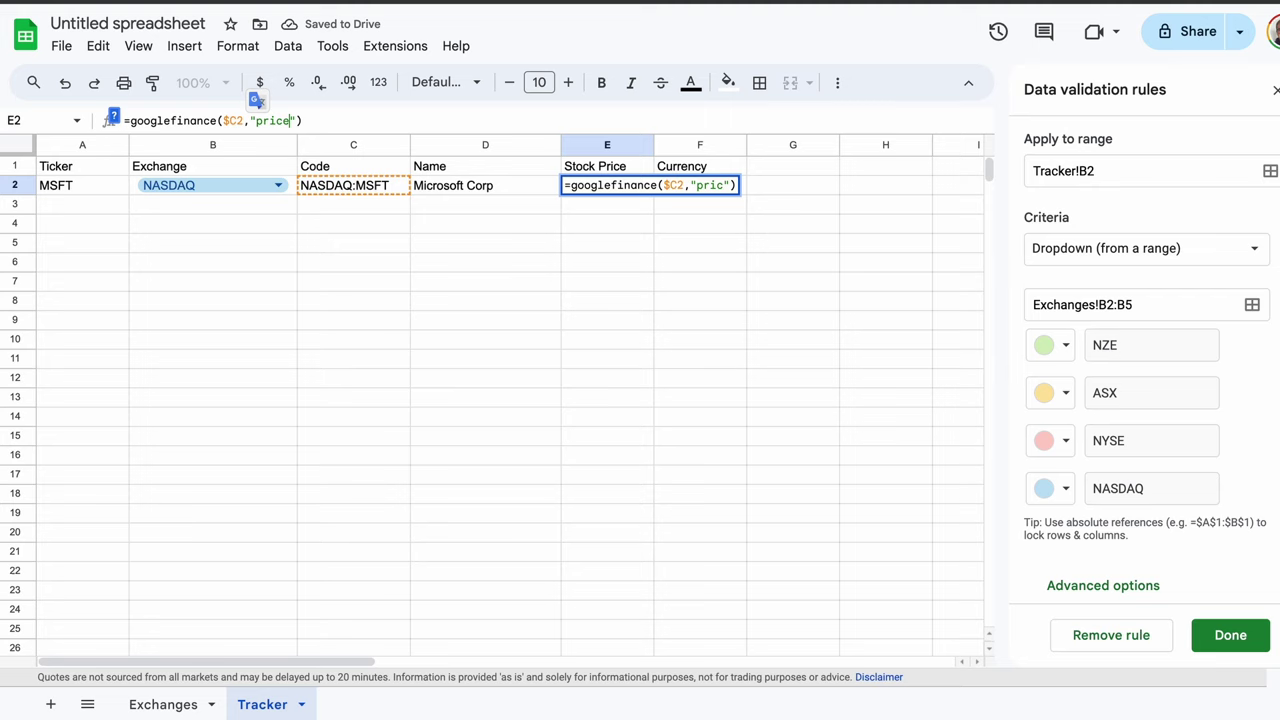
pyautogui.press('Return')
pyautogui.press('Up')
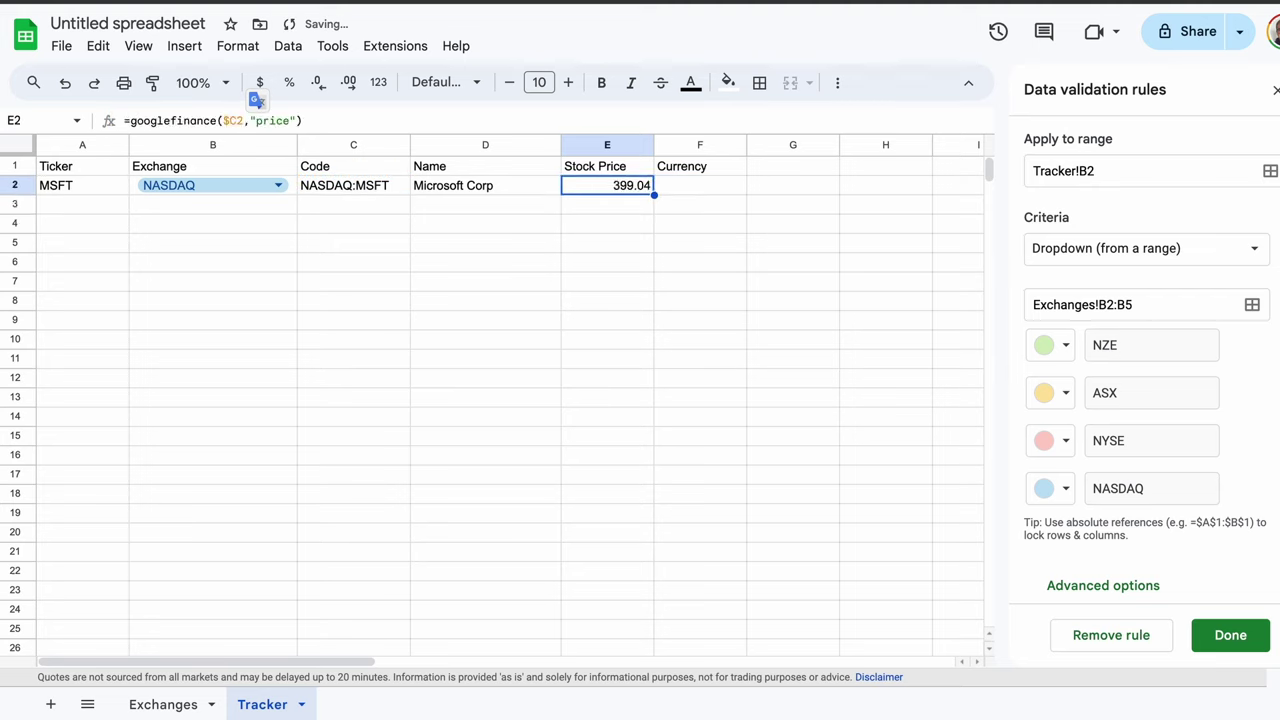
pyautogui.click(259, 84)
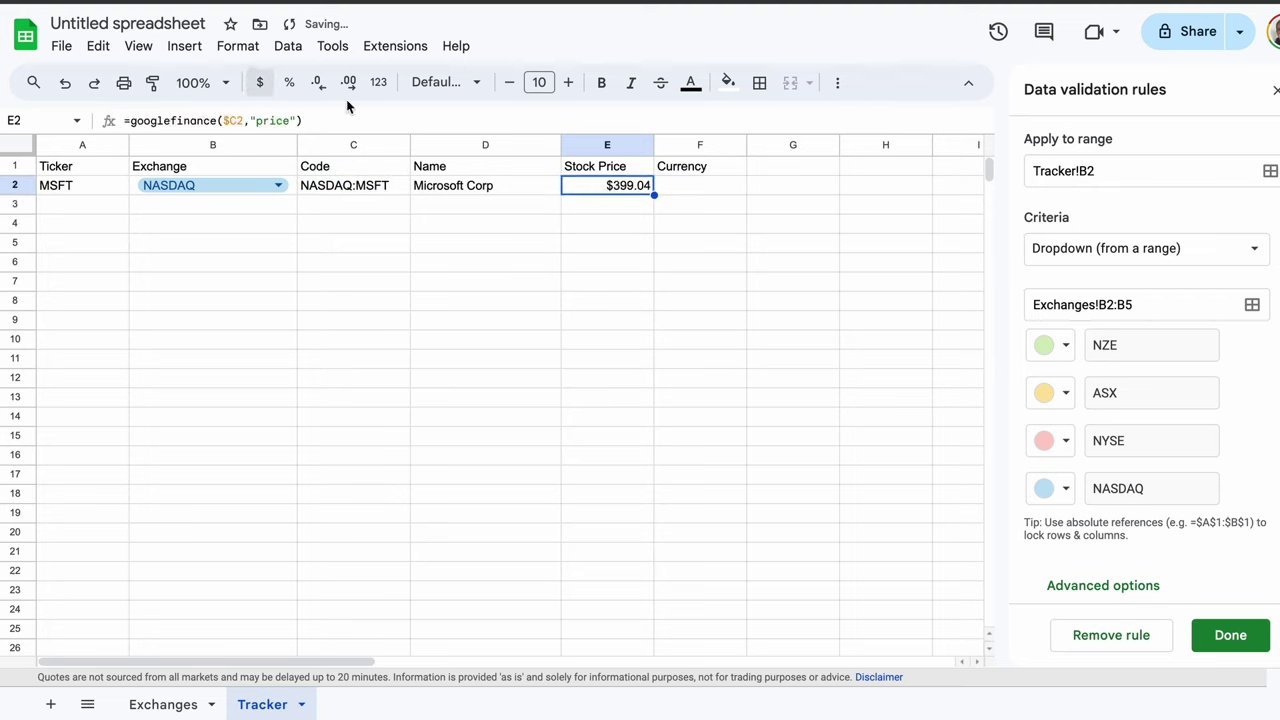
# Look up the exchange's currency in F2 with the formula =xlookup(B2,Exchanges!B:B,Exchanges!C:C)
pyautogui.click(726, 191)
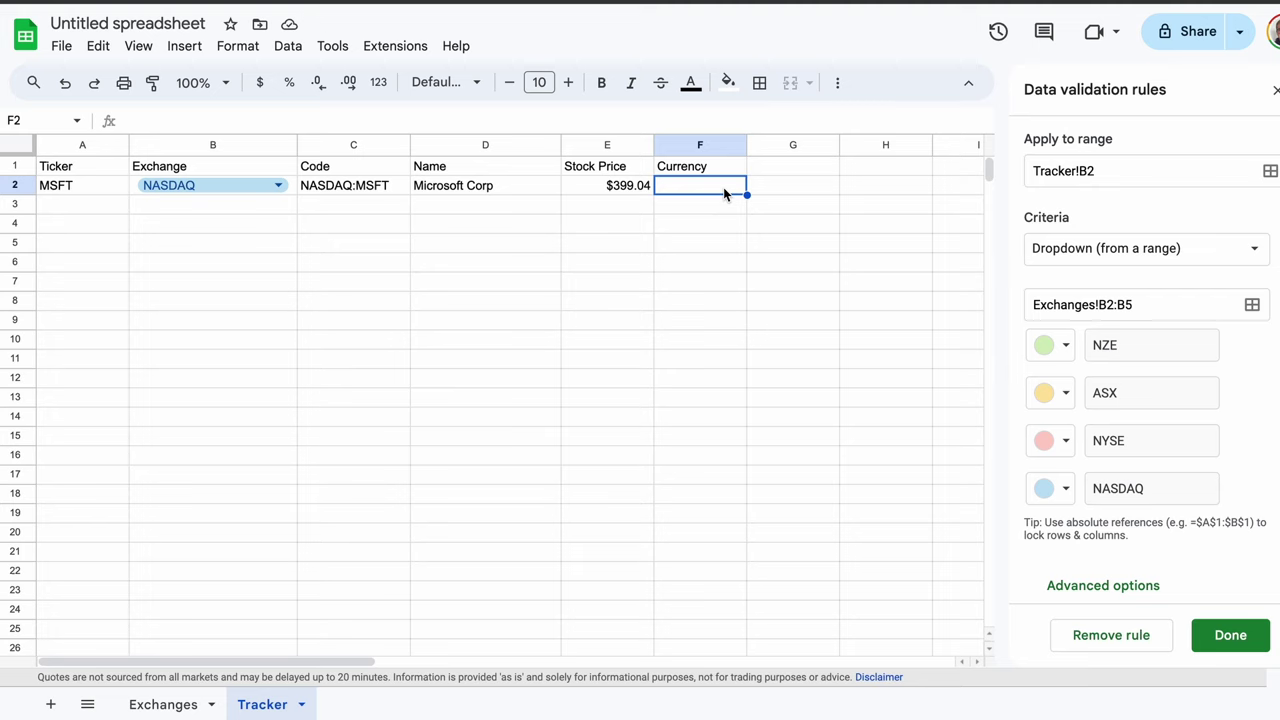
pyautogui.write('=')
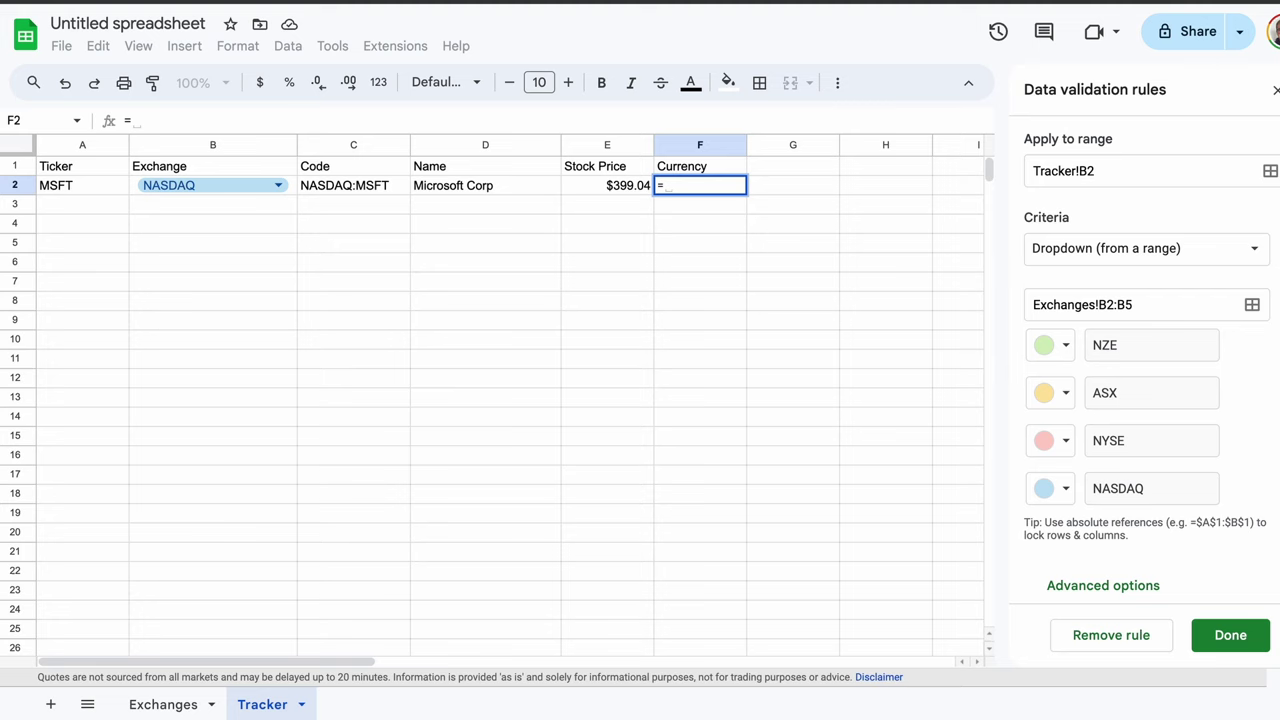
pyautogui.write('xlookup(')
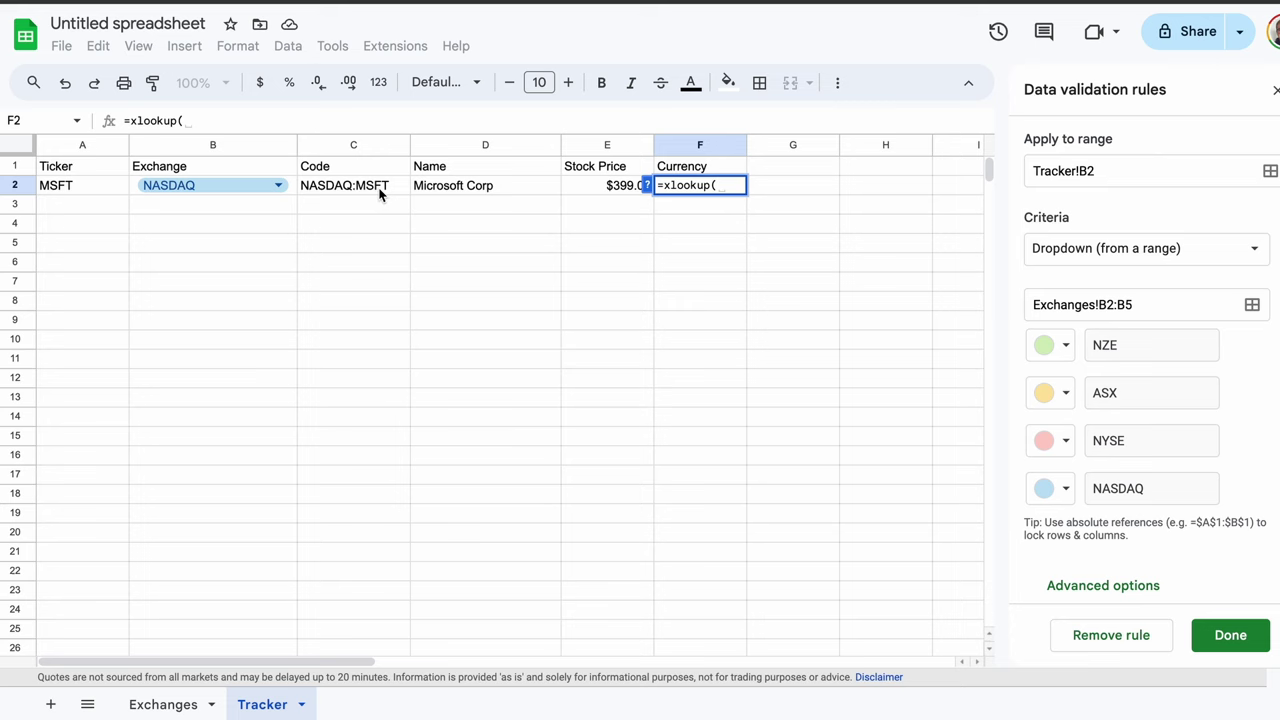
pyautogui.click(267, 187)
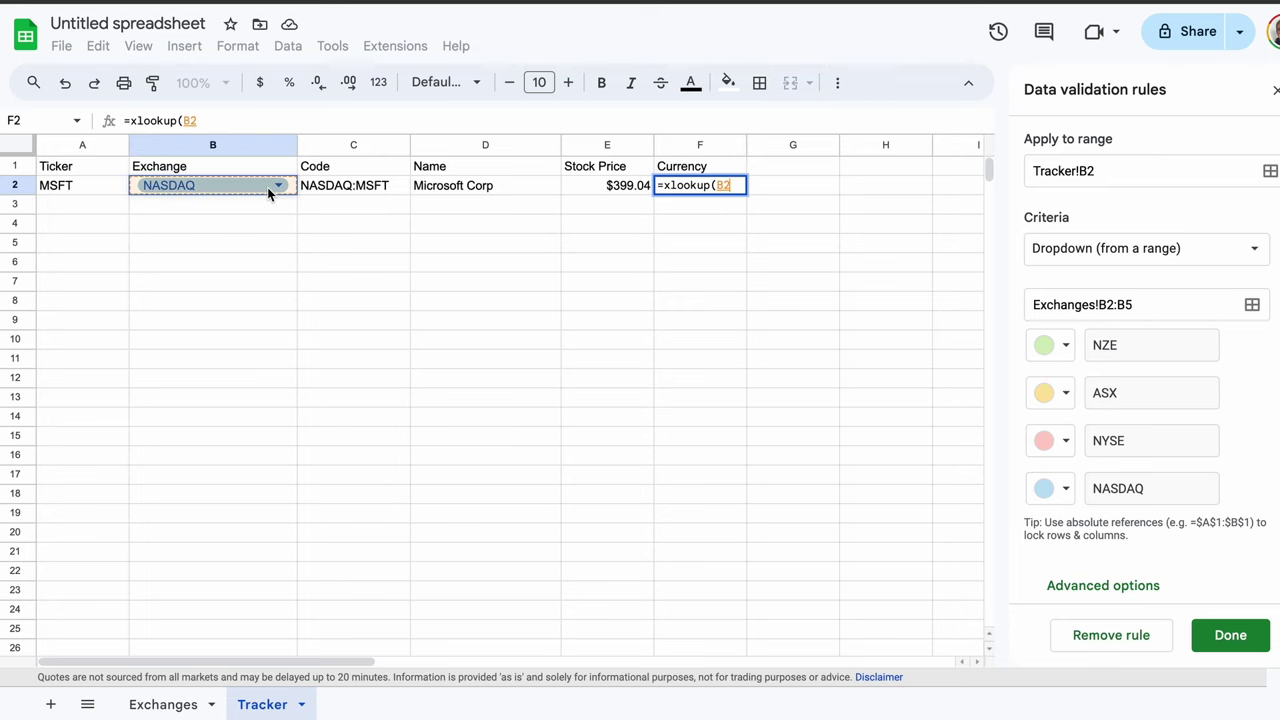
pyautogui.write(',')
pyautogui.click(183, 708)
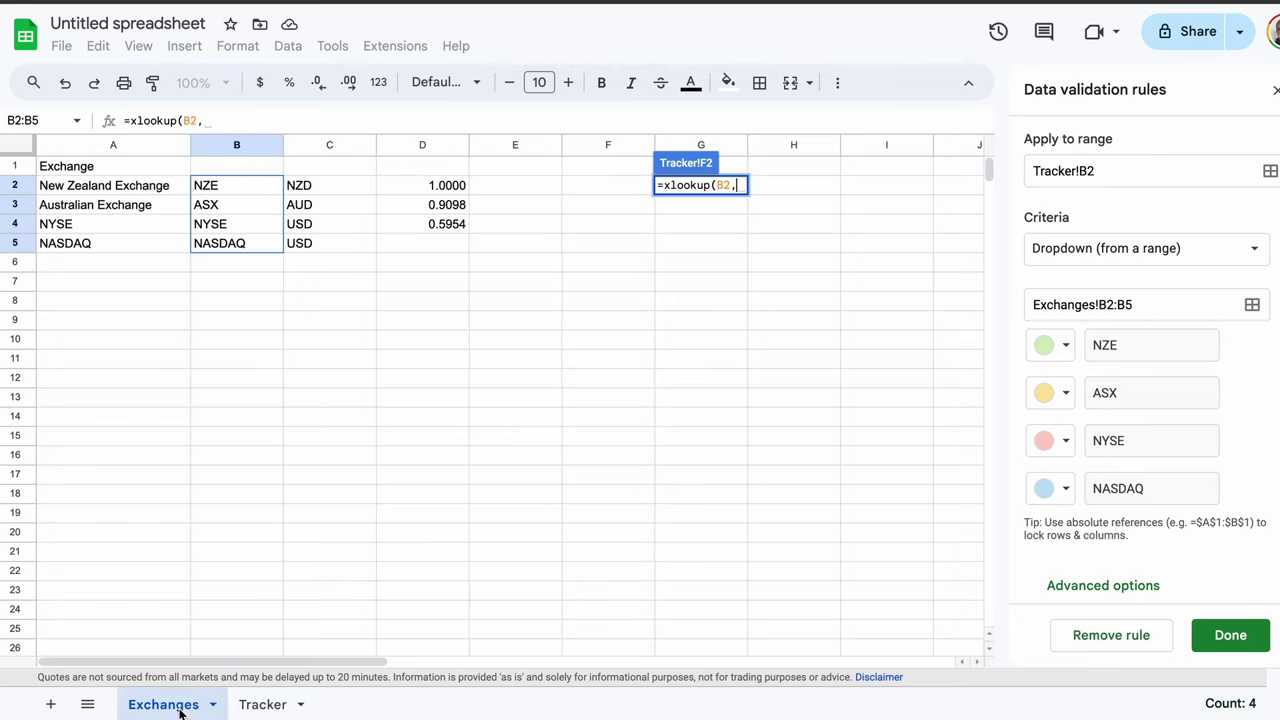
pyautogui.click(229, 145)
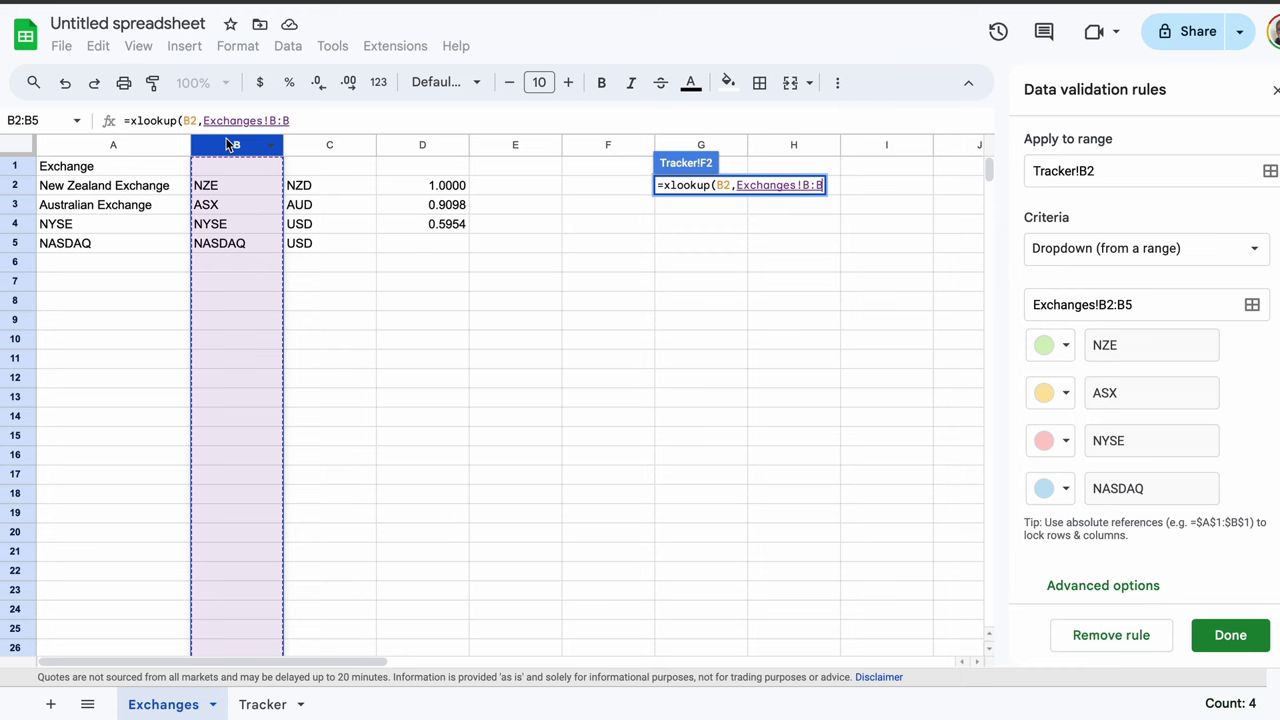
pyautogui.write(',')
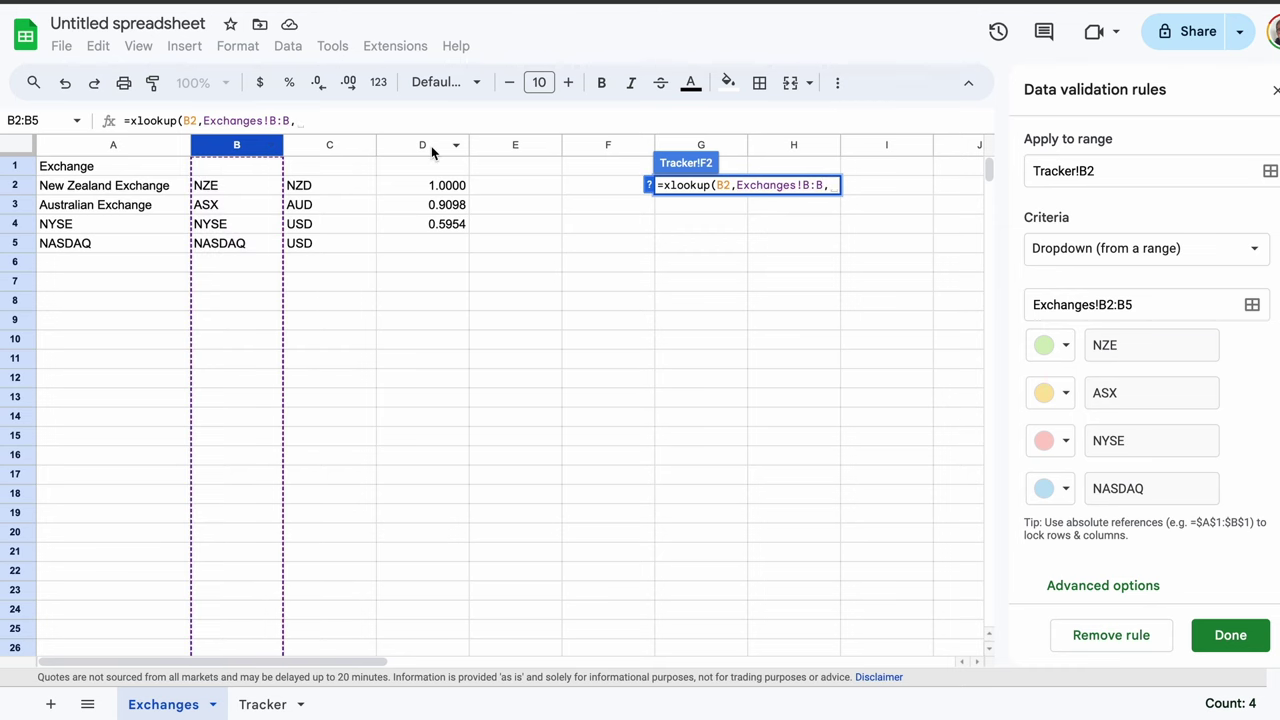
pyautogui.click(345, 150)
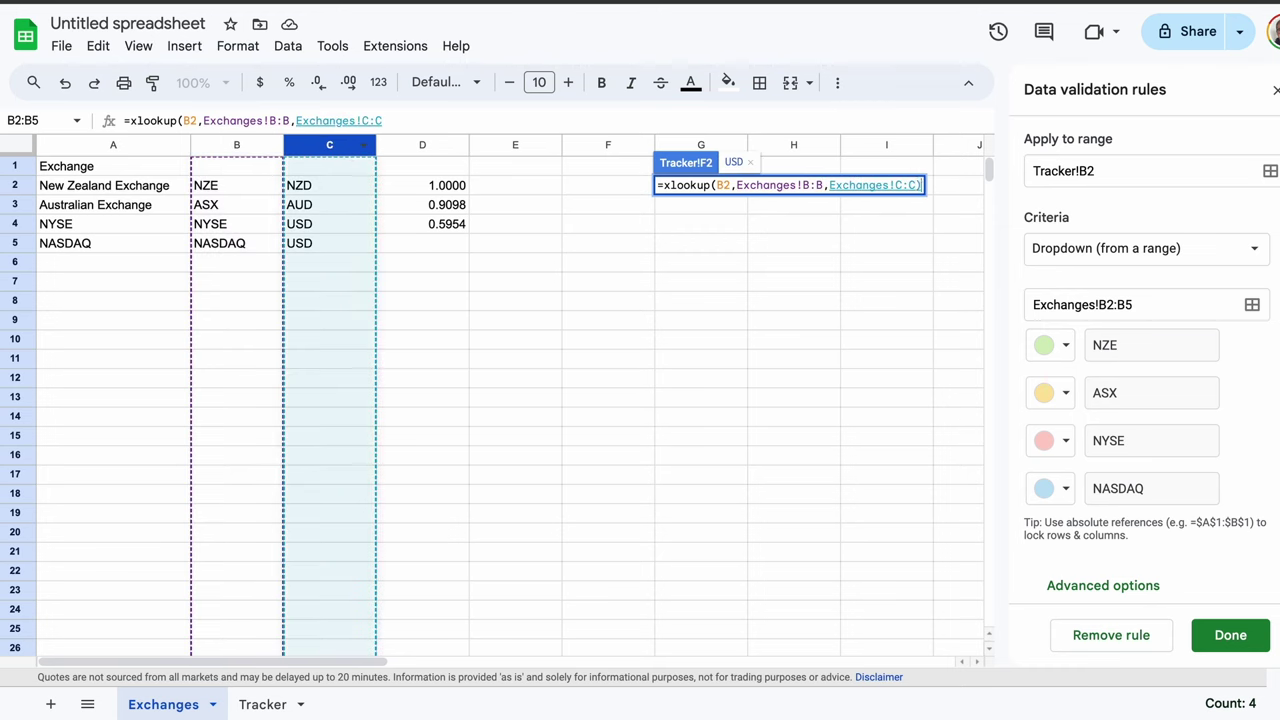
pyautogui.write(')')
pyautogui.press('Return')
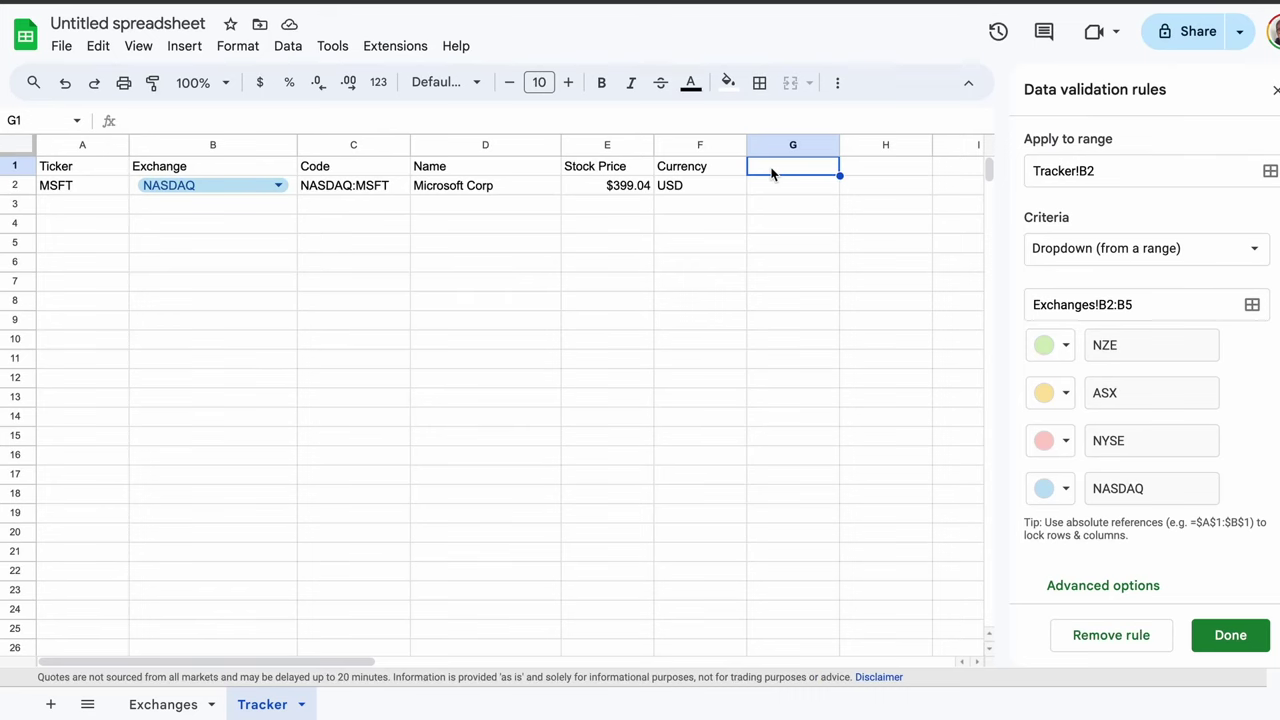
# Add the header Holdings in G1 and enter 50 in G2
pyautogui.write('Holdings')
pyautogui.press('Return')
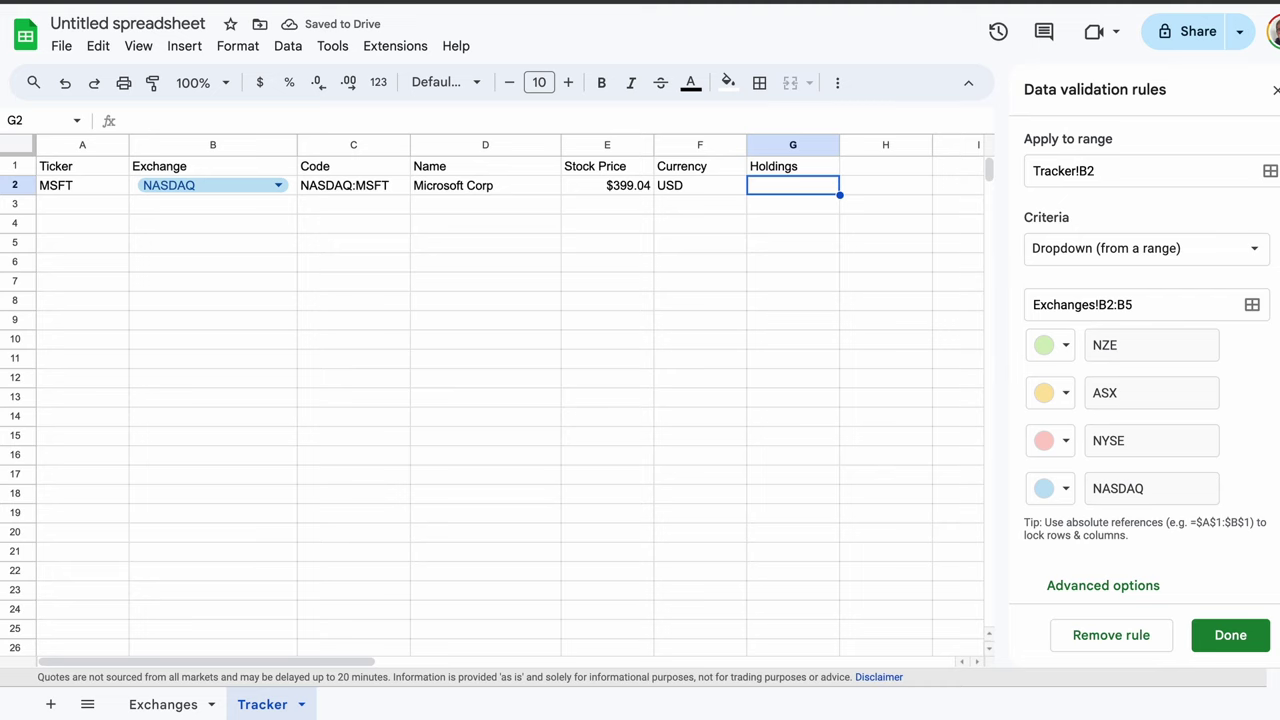
pyautogui.write('50')
pyautogui.press('Tab')
# Add the header Average Trade Price in H1, and widen column H to fit it after closing the data validation rules
pyautogui.click(885, 166)
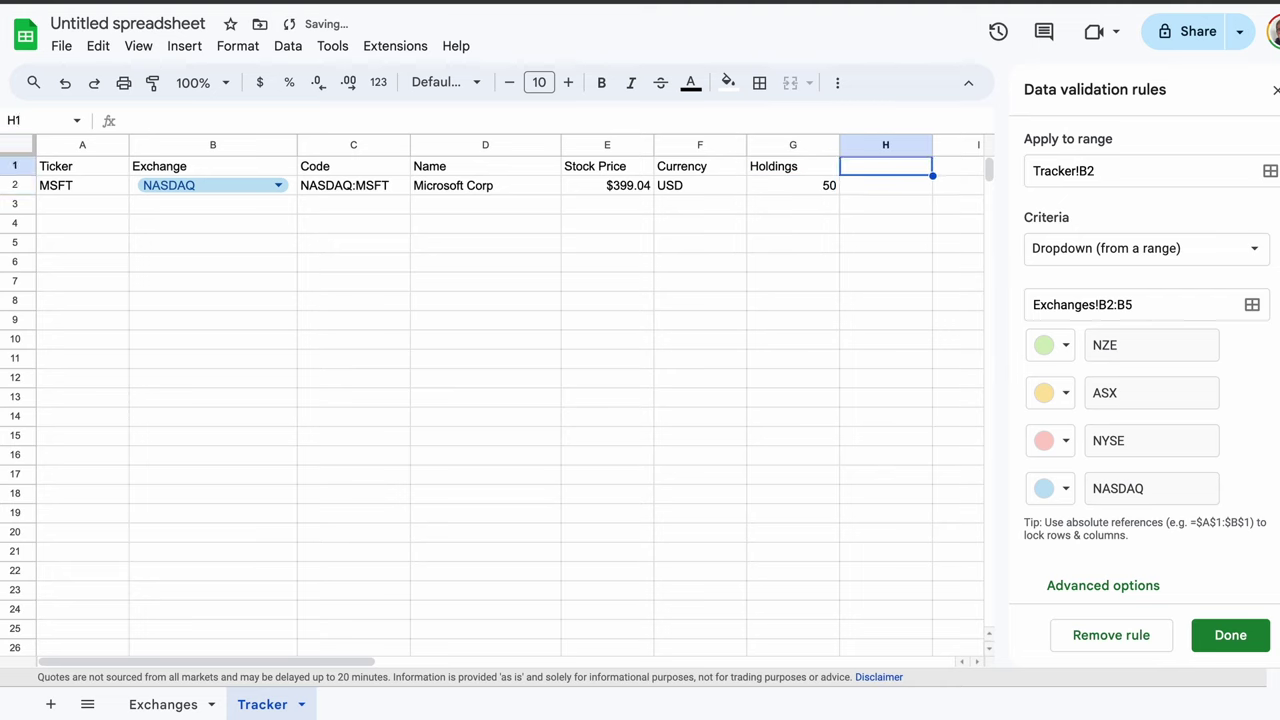
pyautogui.write('Average')
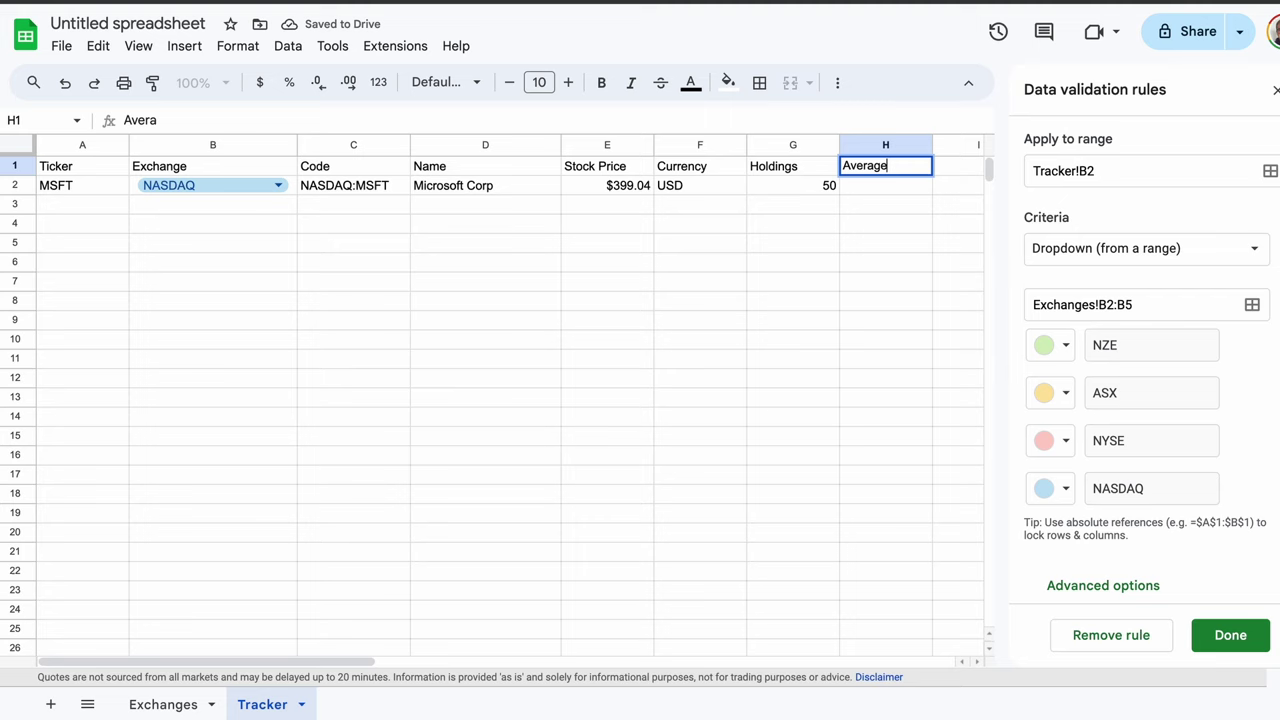
pyautogui.write(' Trade Price')
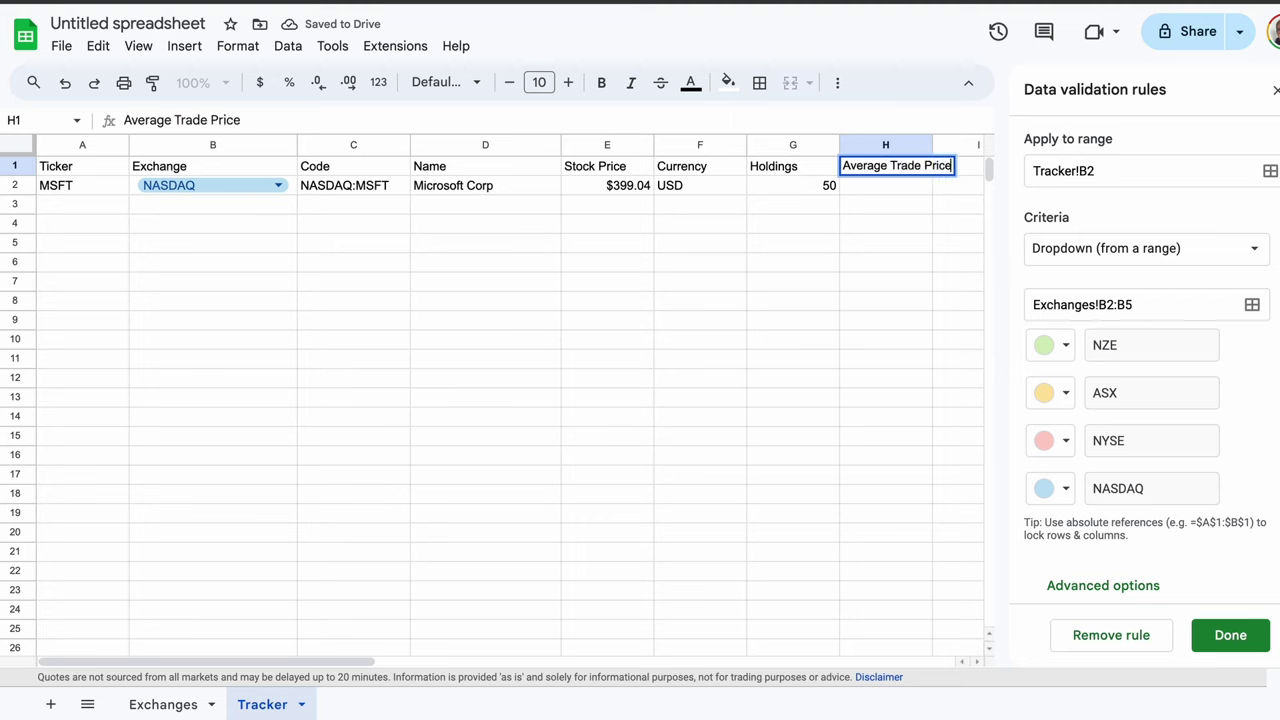
pyautogui.press('Return')
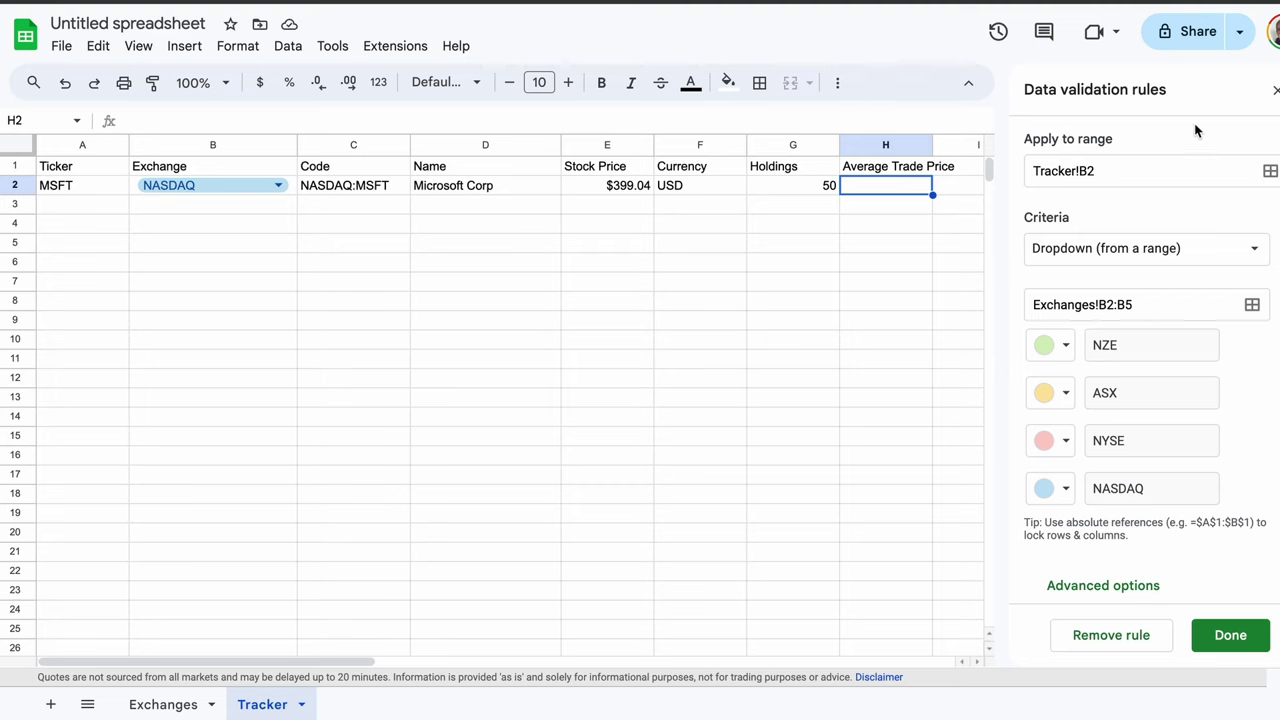
pyautogui.click(1274, 90)
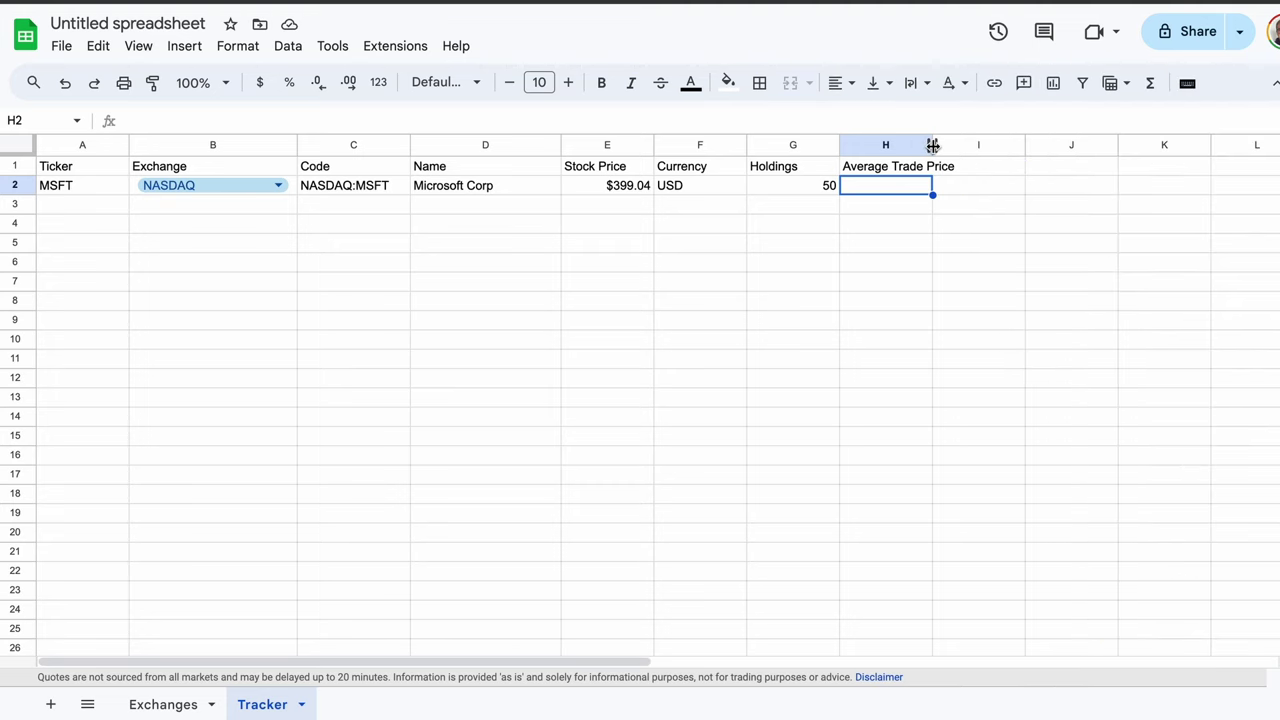
pyautogui.moveTo(932, 145); pyautogui.dragTo(964, 145)
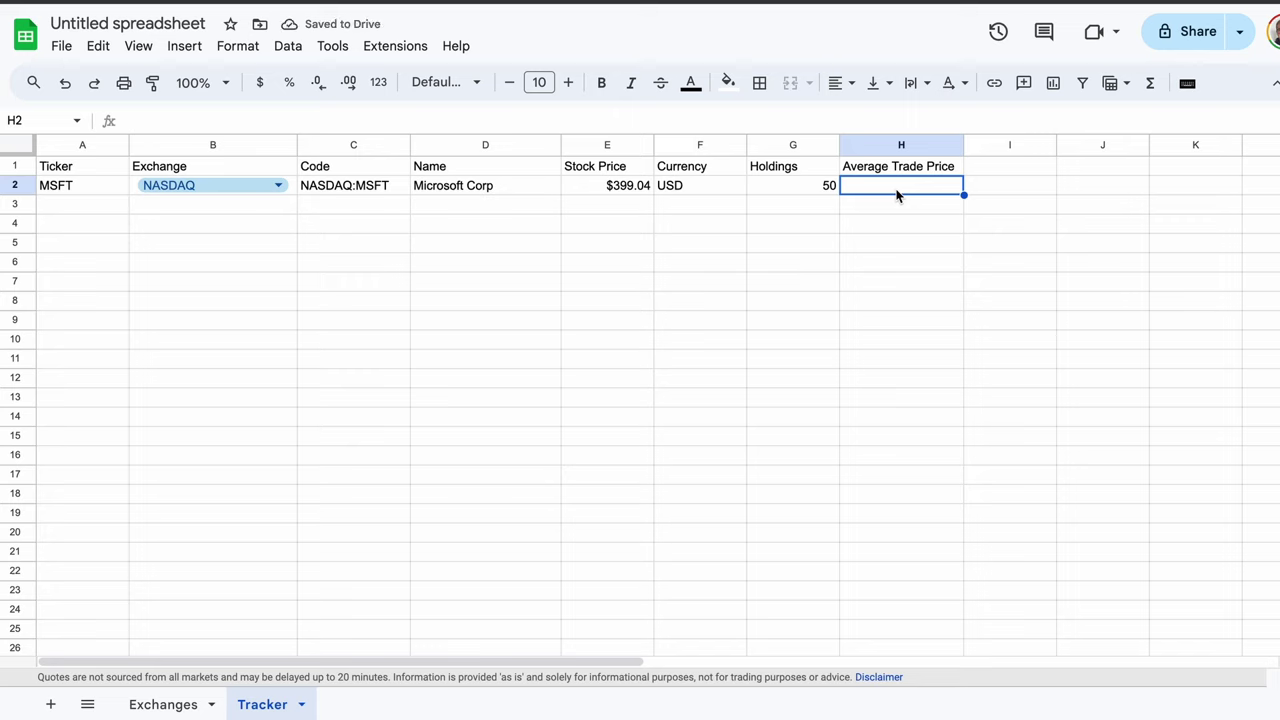
# Enter 200 as the average trade price in H2 and format it as currency
pyautogui.write('200')
pyautogui.press('Tab')
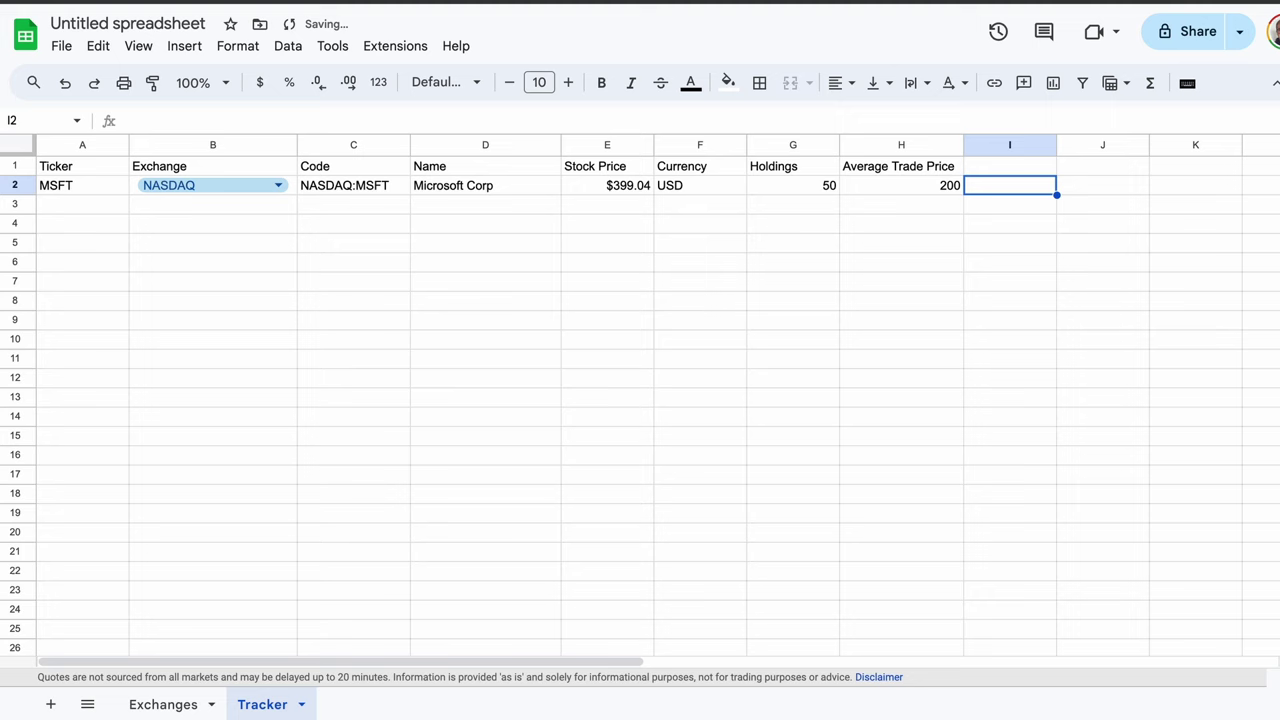
pyautogui.click(897, 190)
pyautogui.click(259, 83)
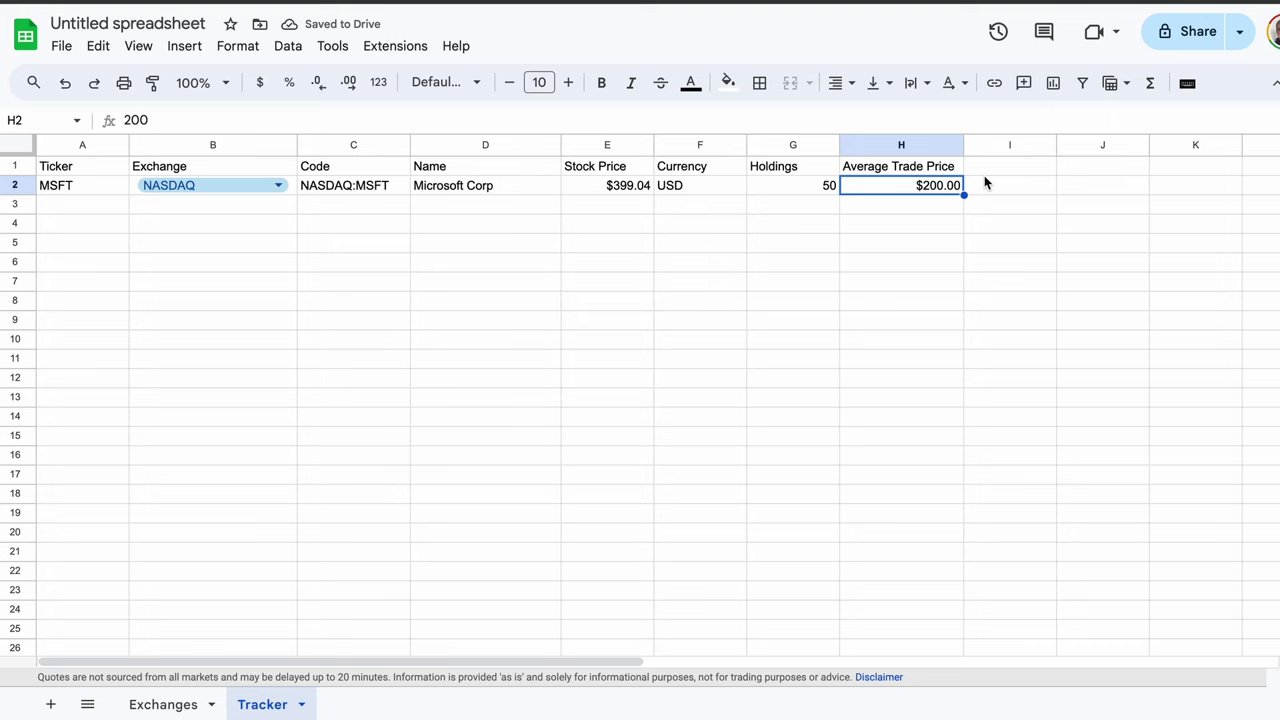
# Enter the headers Currenct Value, Cost Basis, Gain/Loss $ and Gain/Loss % in cells I1 through L1
pyautogui.click(992, 172)
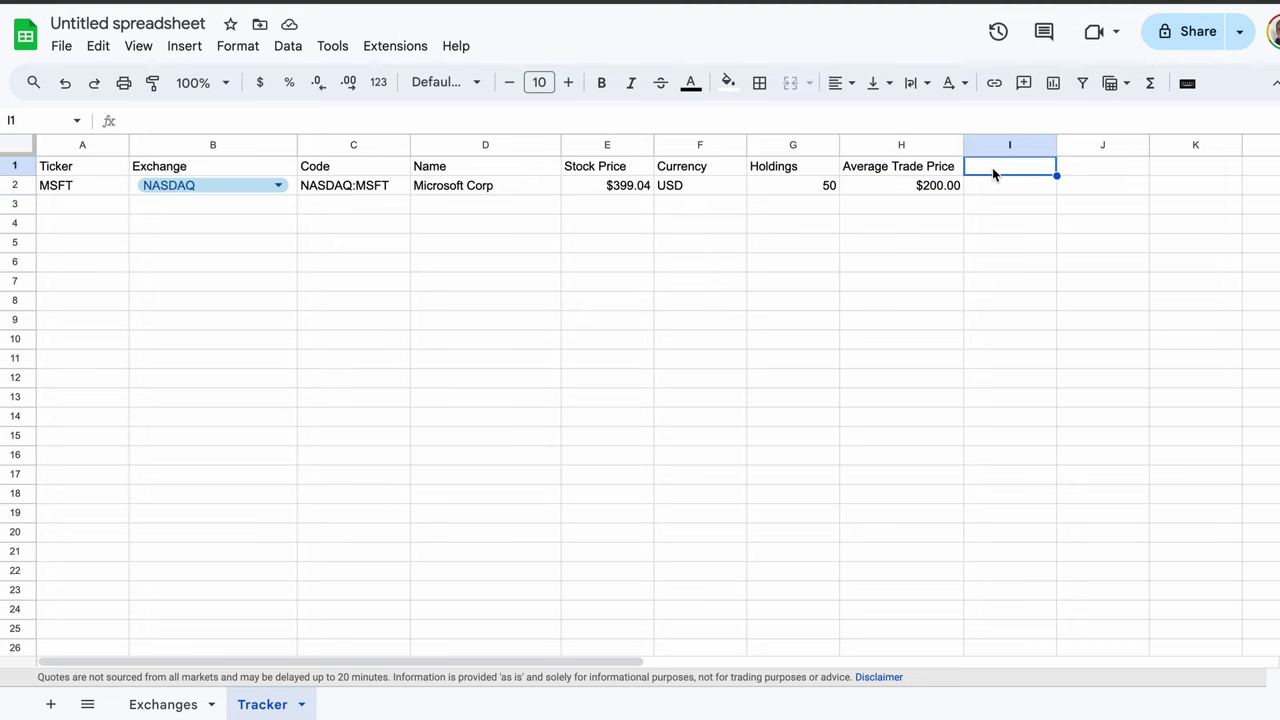
pyautogui.write('Currenct Value')
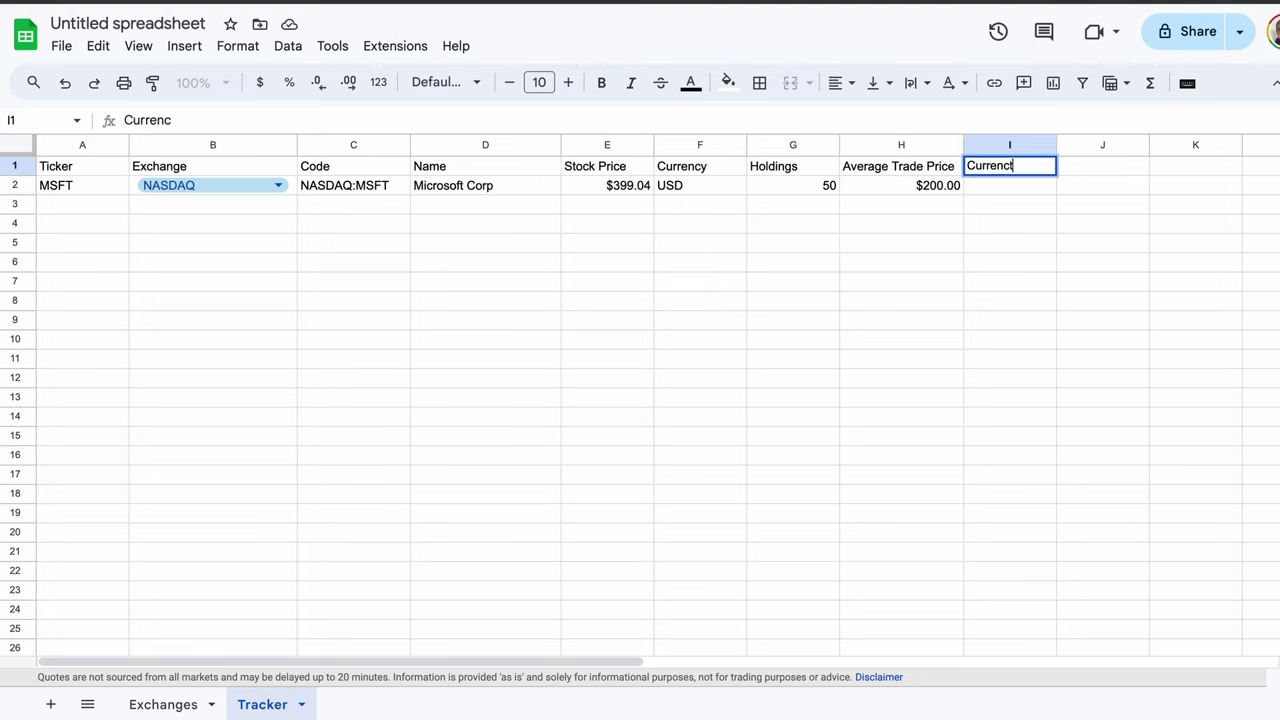
pyautogui.press('Tab')
pyautogui.write('Cost Basis')
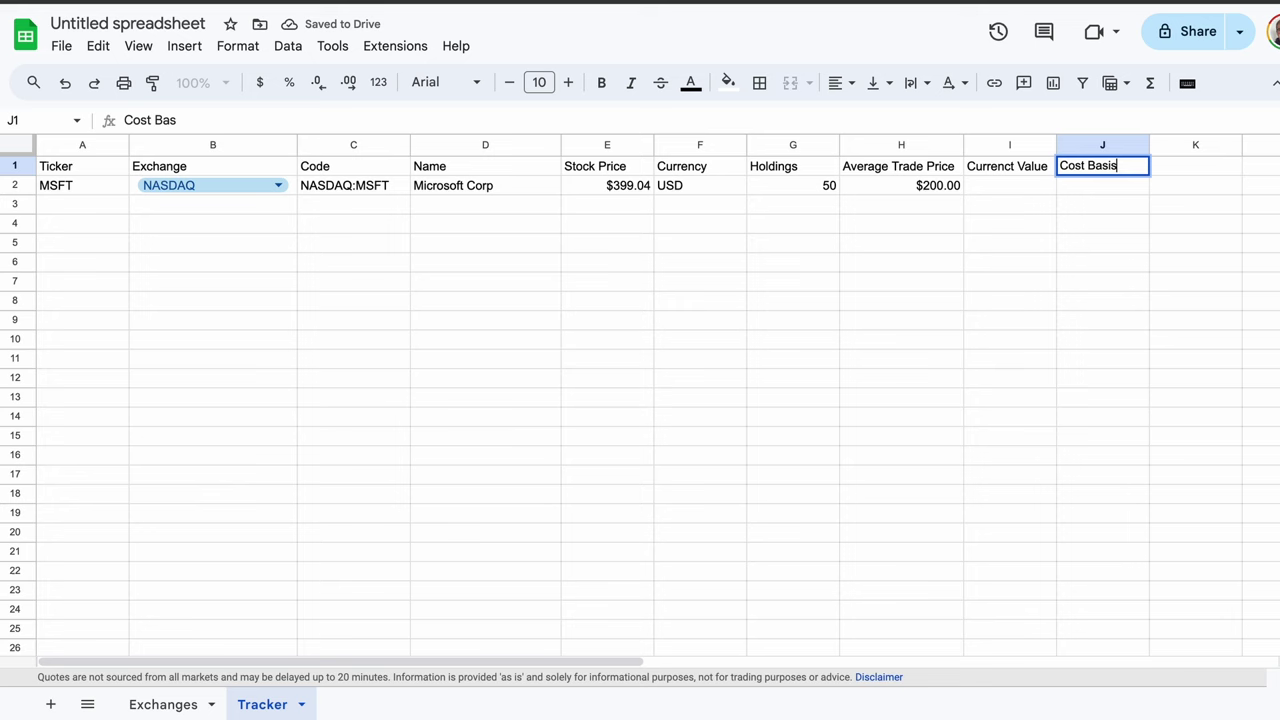
pyautogui.press('Tab')
pyautogui.write('Gain/Loss $')
pyautogui.press('Tab')
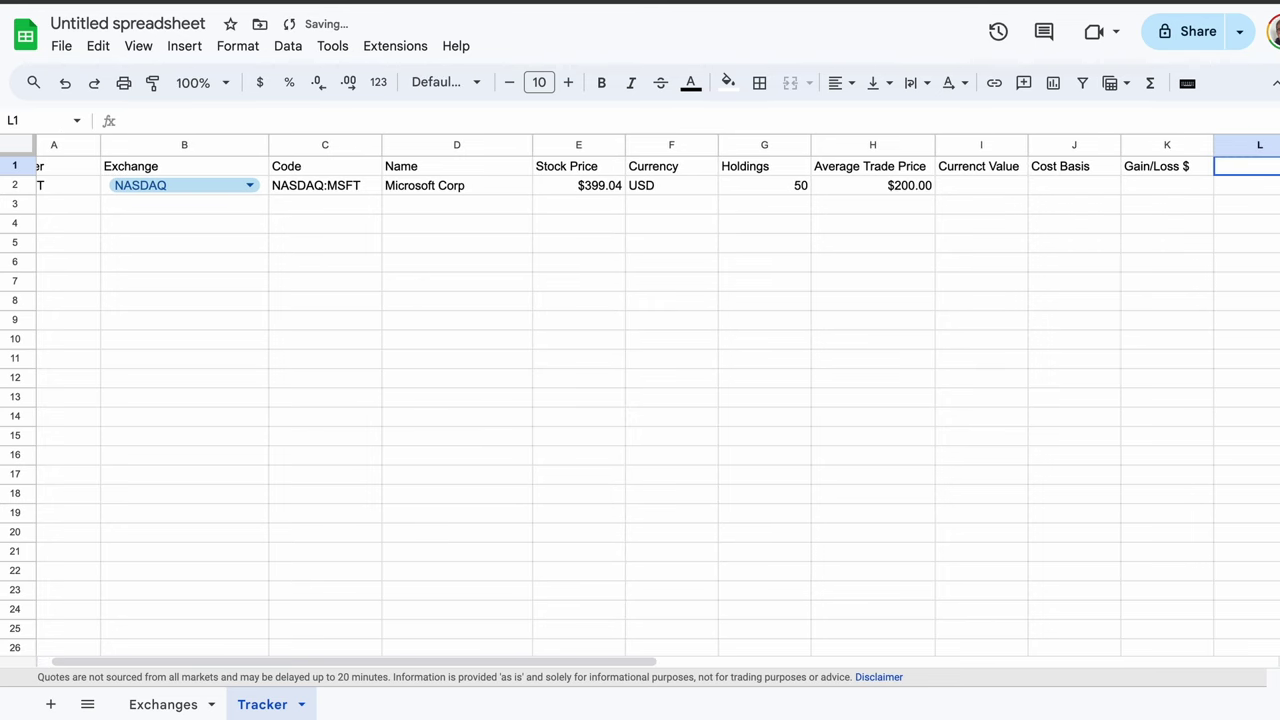
pyautogui.write('Gain/Loss %')
pyautogui.press('Tab')
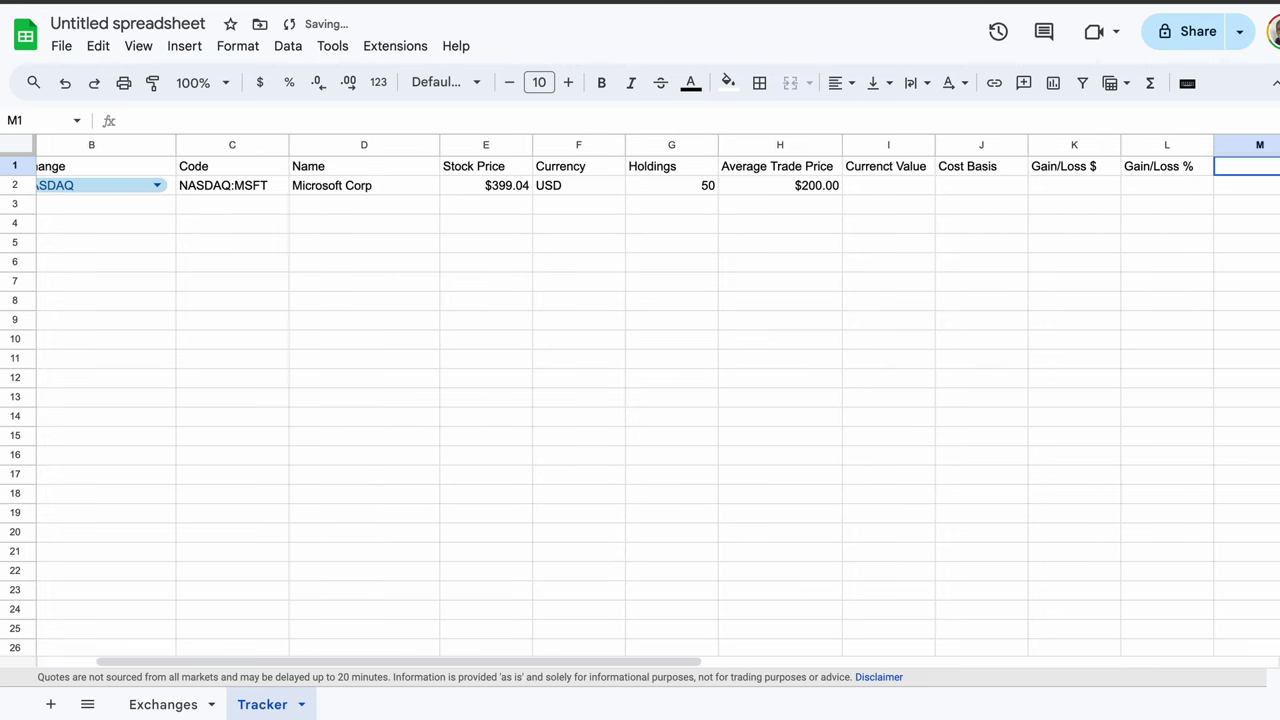
# Correct the spelling of the header in I1 to Current Value
pyautogui.press('Left')
pyautogui.press('Left')
pyautogui.press('Left')
pyautogui.press('Left')
pyautogui.click(175, 120)
pyautogui.press('BackSpace')
pyautogui.press('Return')
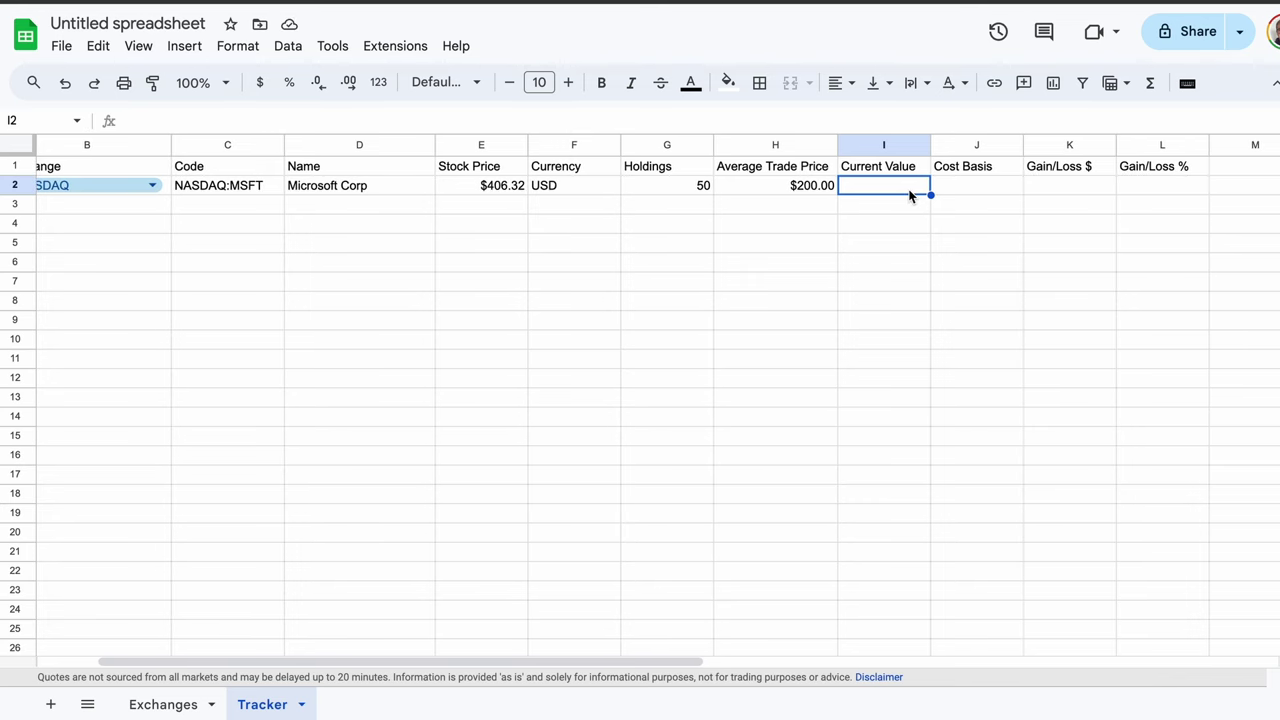
# Calculate the current value in I2 from holdings and stock price with the formula =G2*E2
pyautogui.write('=')
pyautogui.click(692, 189)
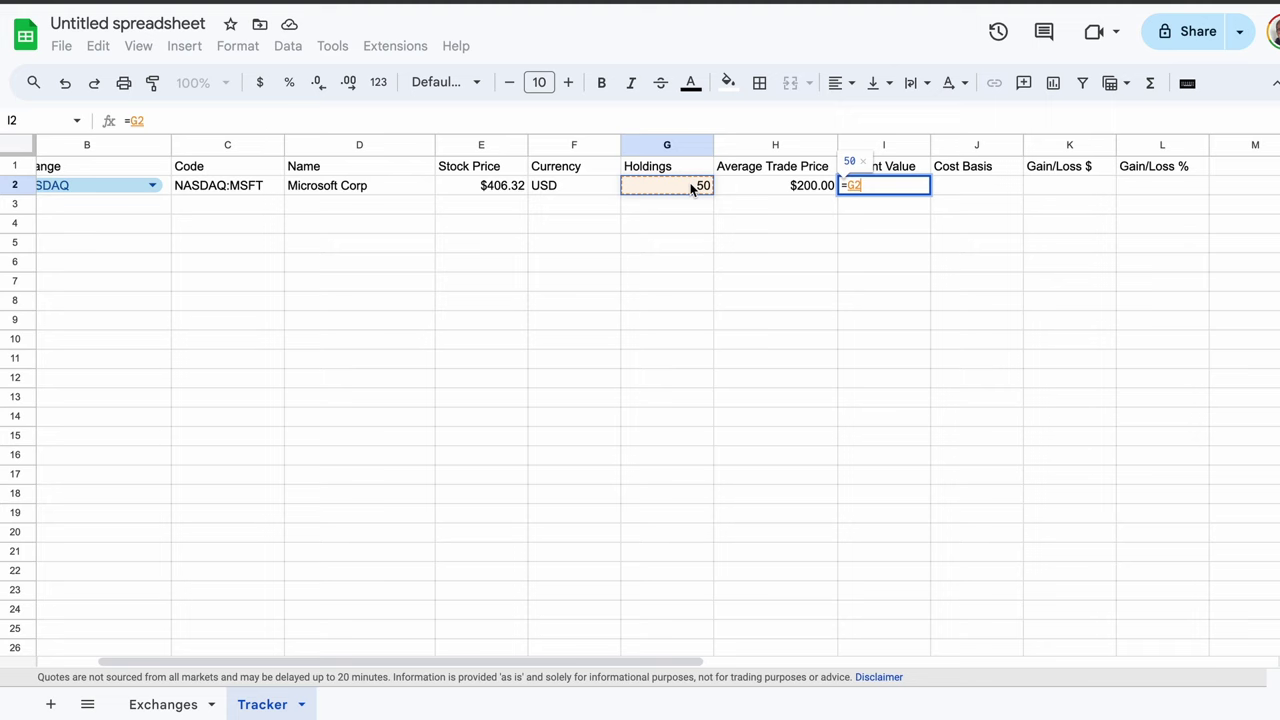
pyautogui.write('*')
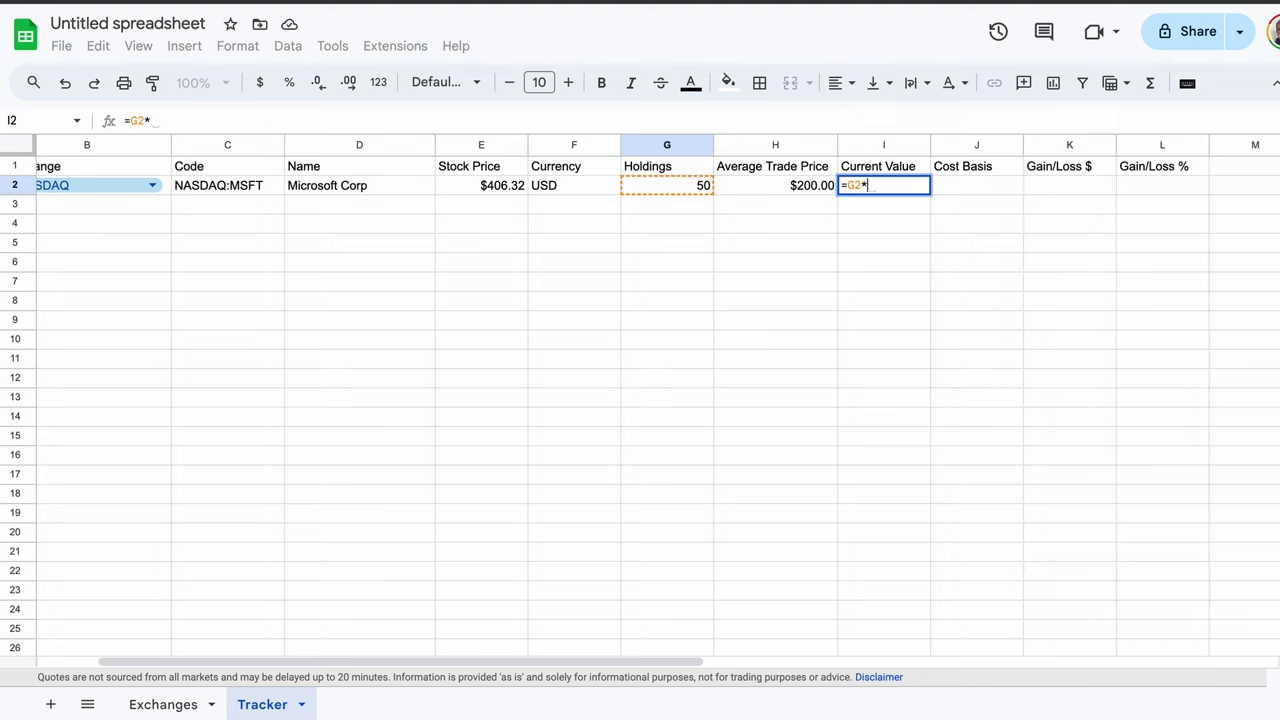
pyautogui.click(466, 187)
pyautogui.press('Return')
pyautogui.press('Up')
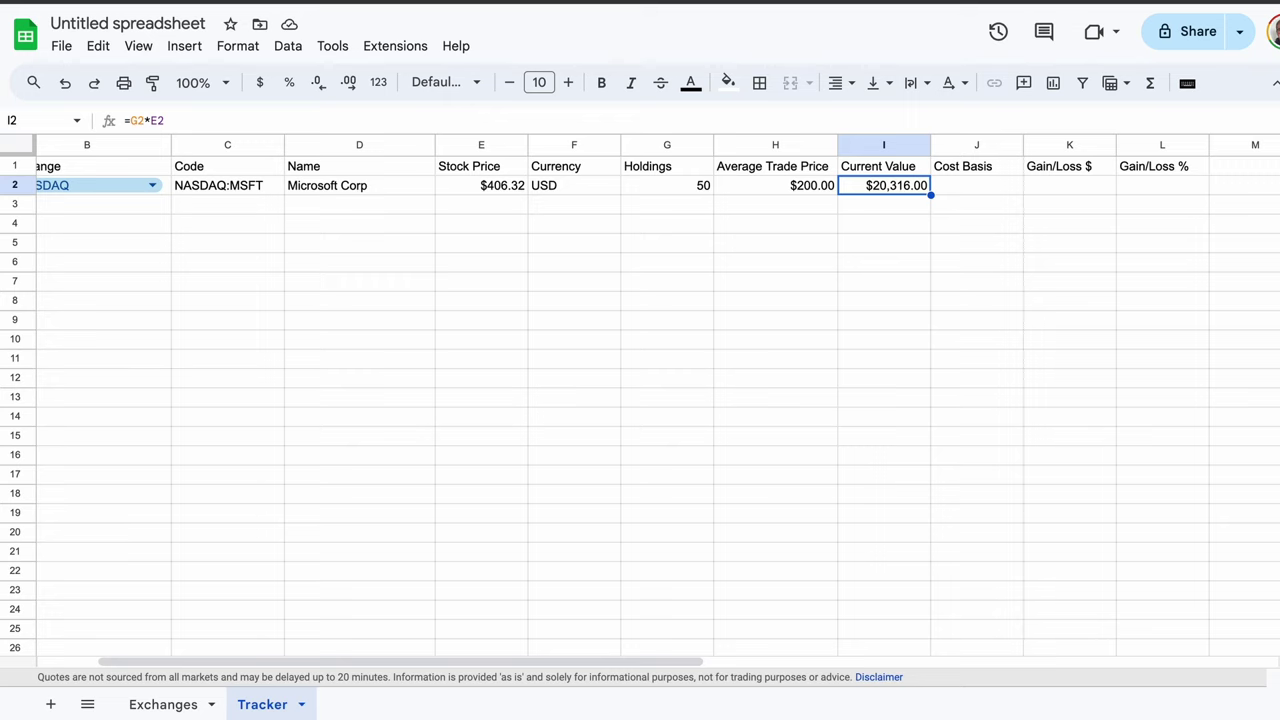
# Convert the current value in I2 by exchange rate, extending the formula to =G2*E2/xlookup(F2,Exchanges!C:C,Exchanges!D:D)
pyautogui.click(431, 116)
pyautogui.write('/')
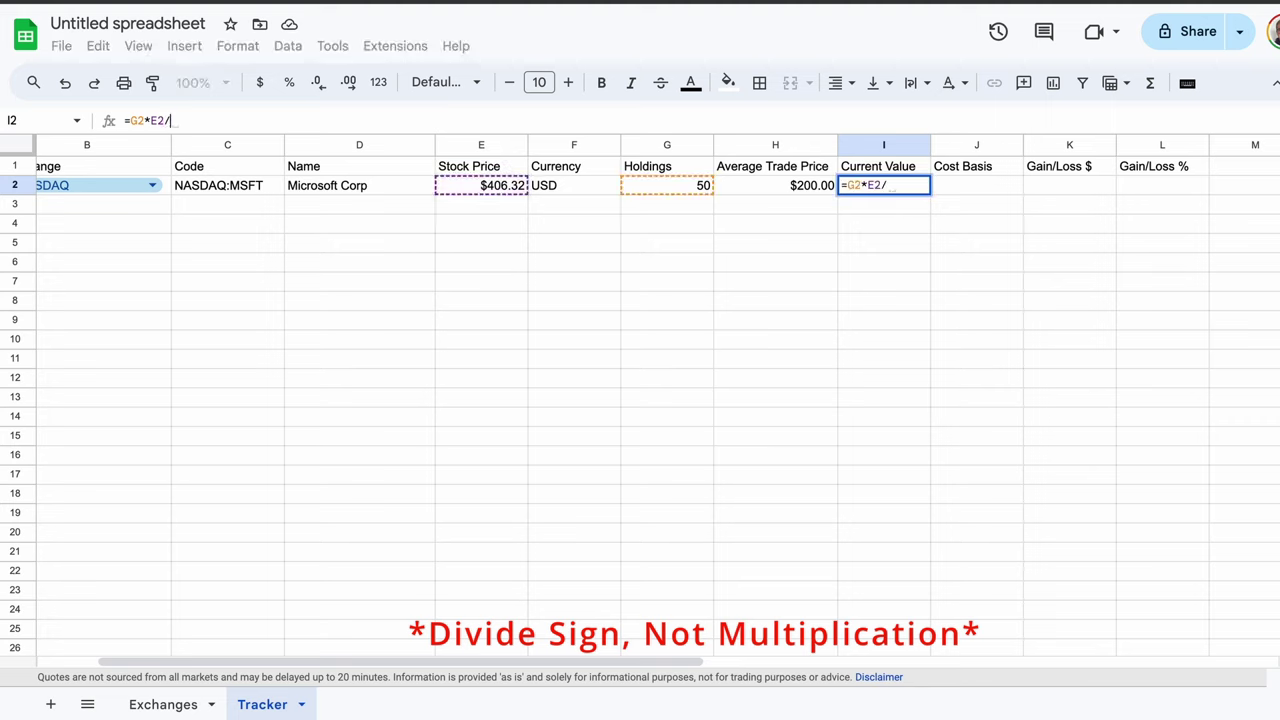
pyautogui.write('xlookup(')
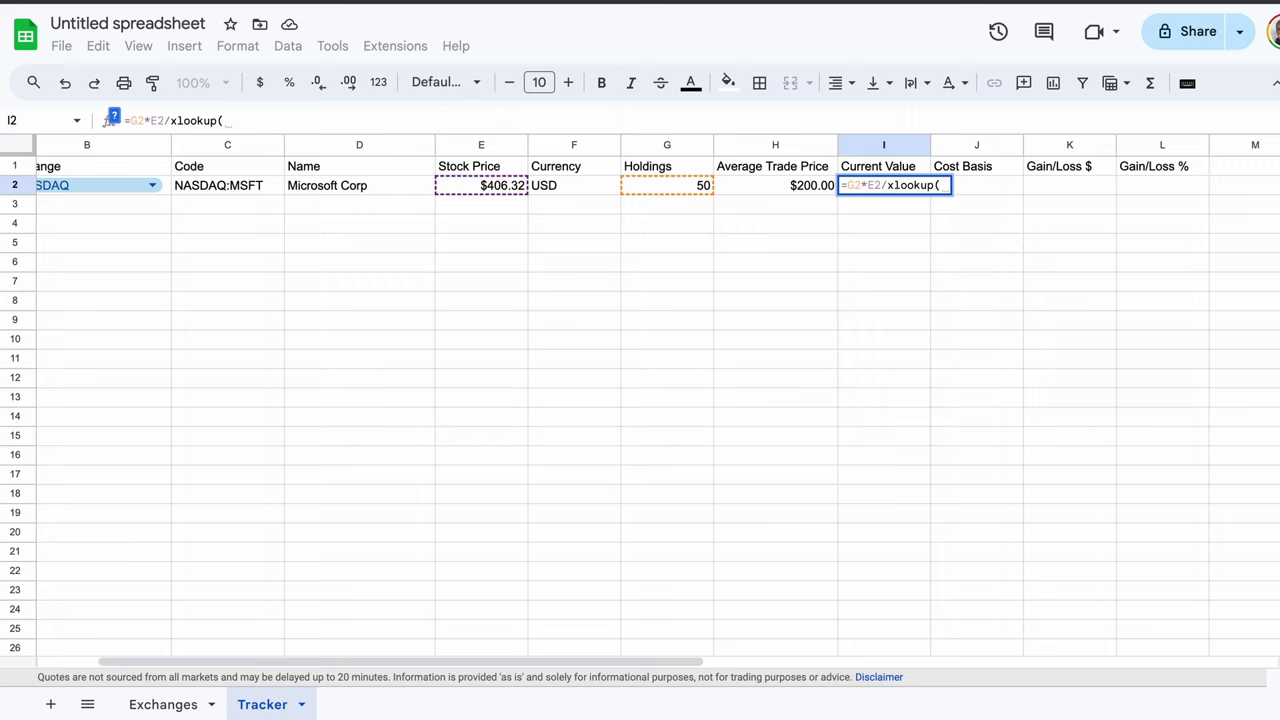
pyautogui.click(566, 187)
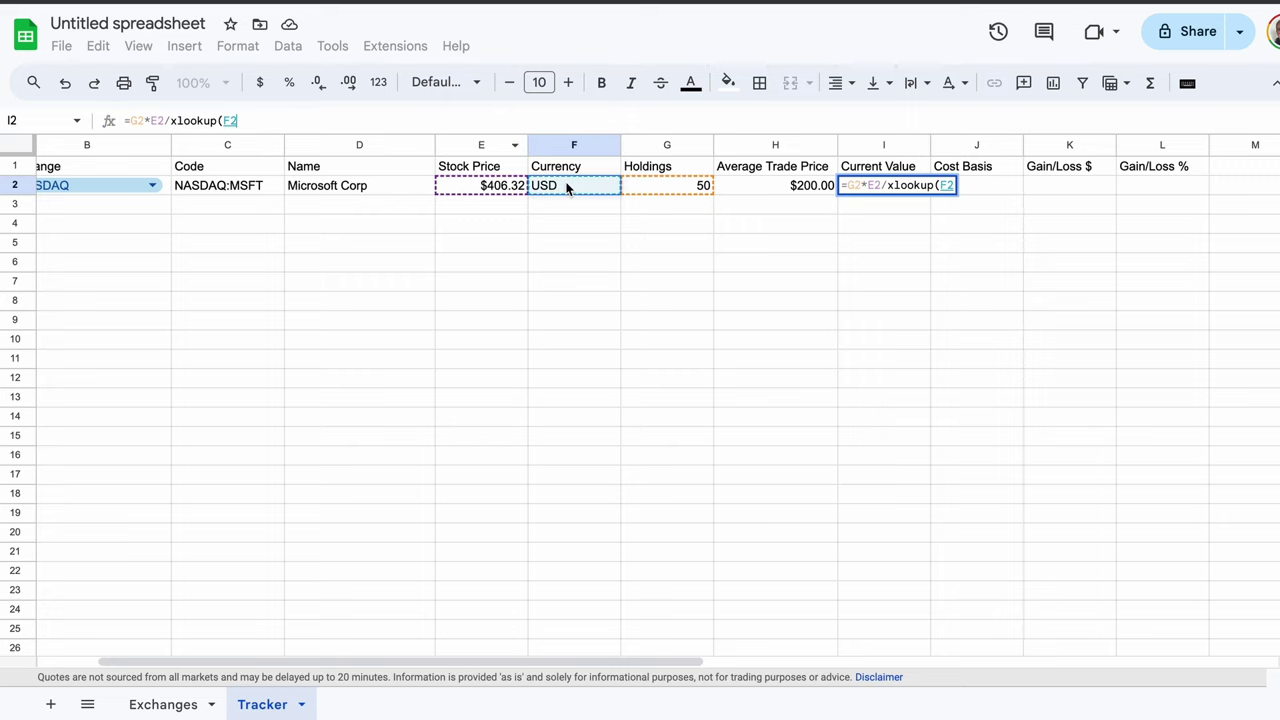
pyautogui.write(',')
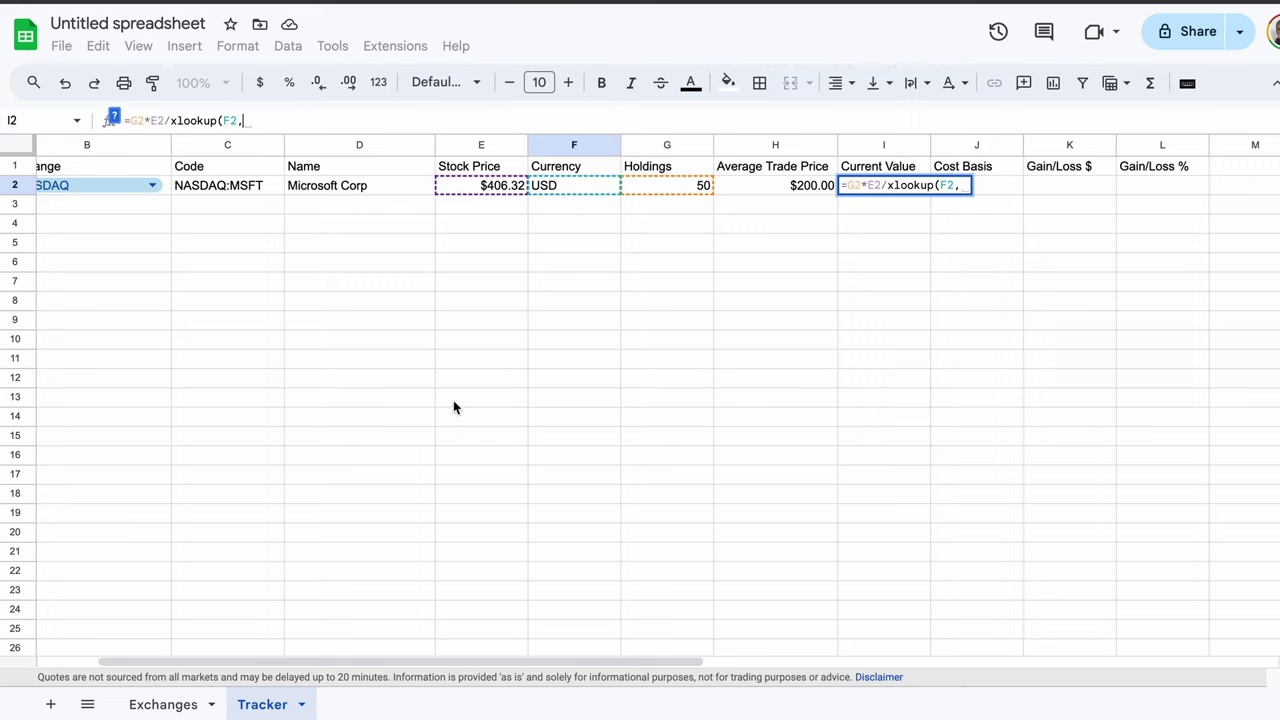
pyautogui.click(148, 706)
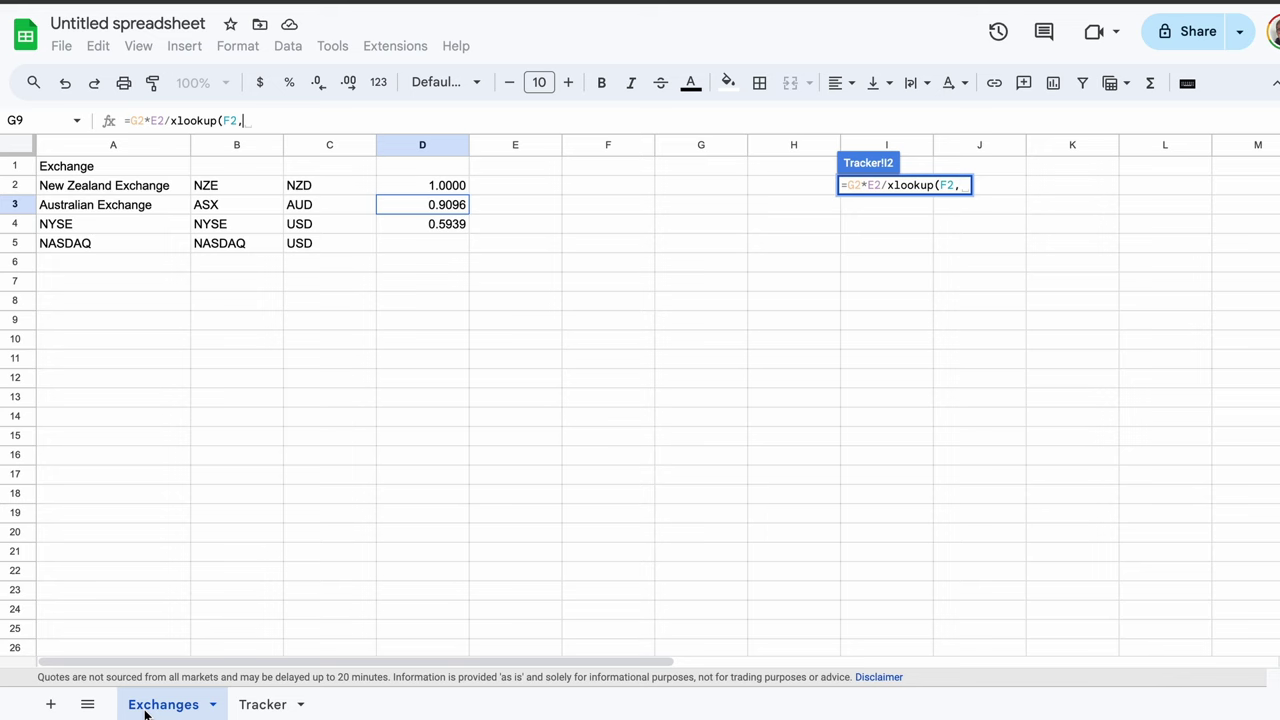
pyautogui.click(331, 148)
pyautogui.write(',')
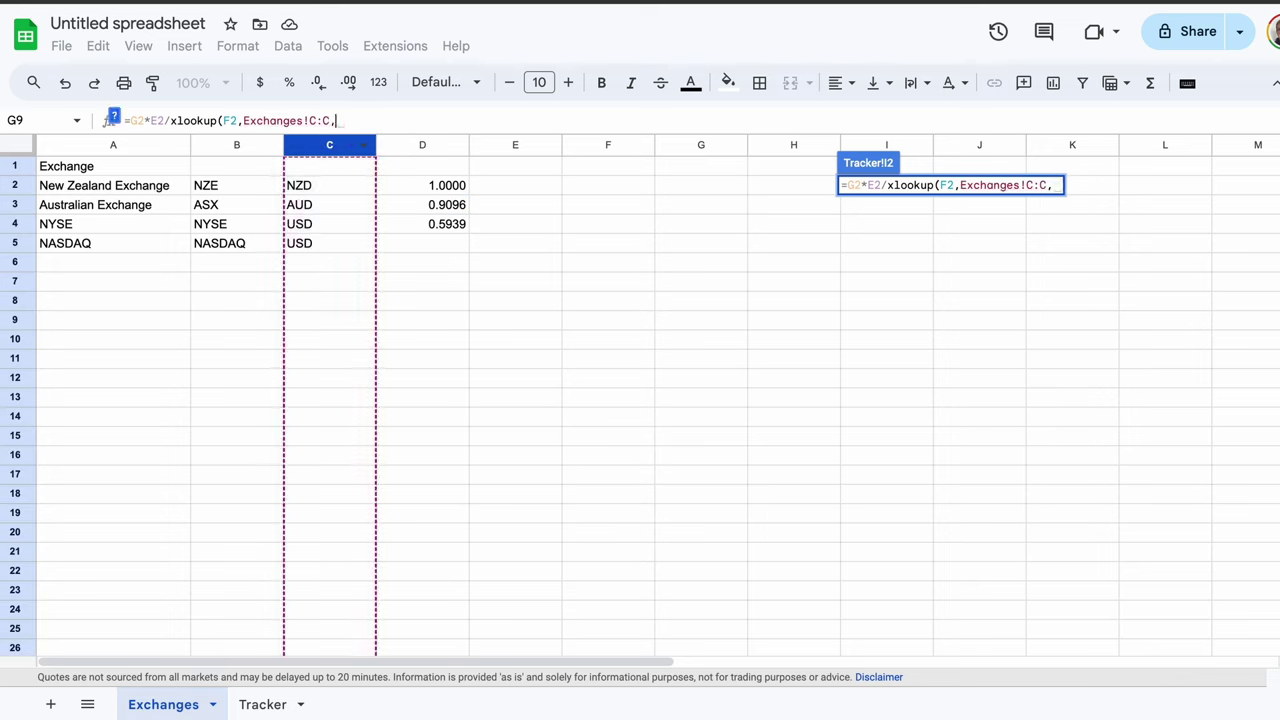
pyautogui.click(419, 150)
pyautogui.write(')')
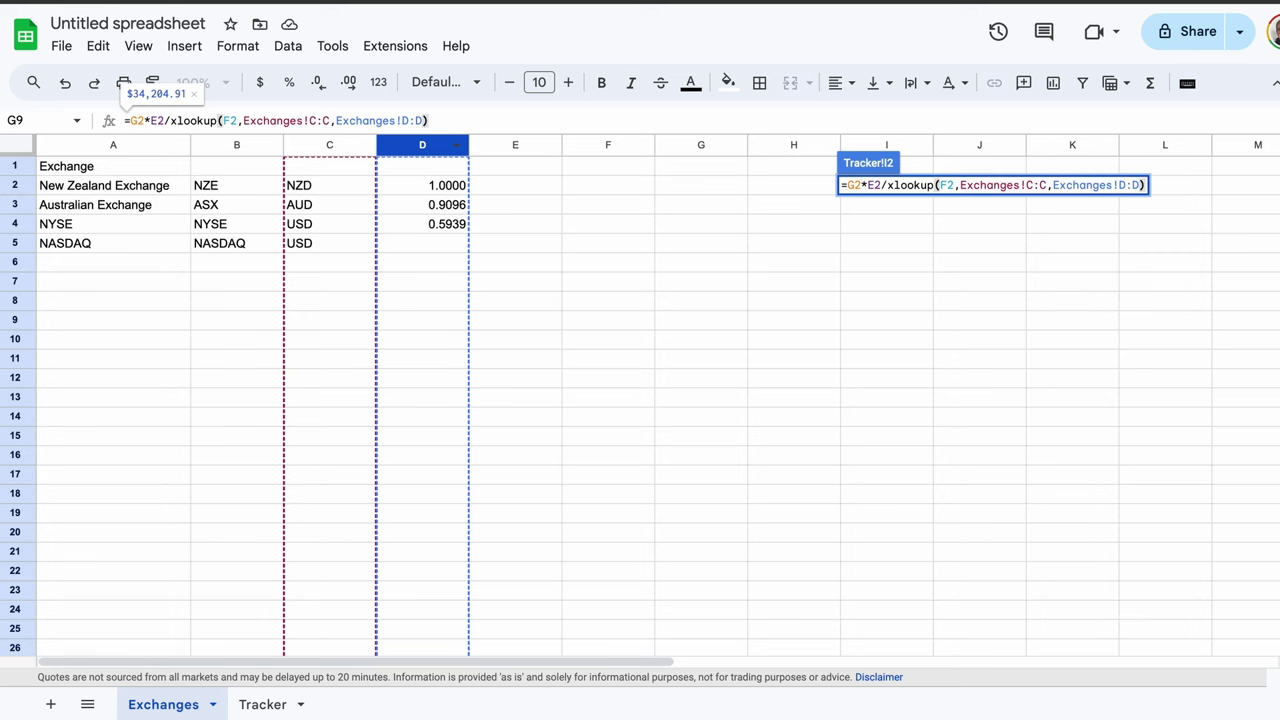
pyautogui.press('Return')
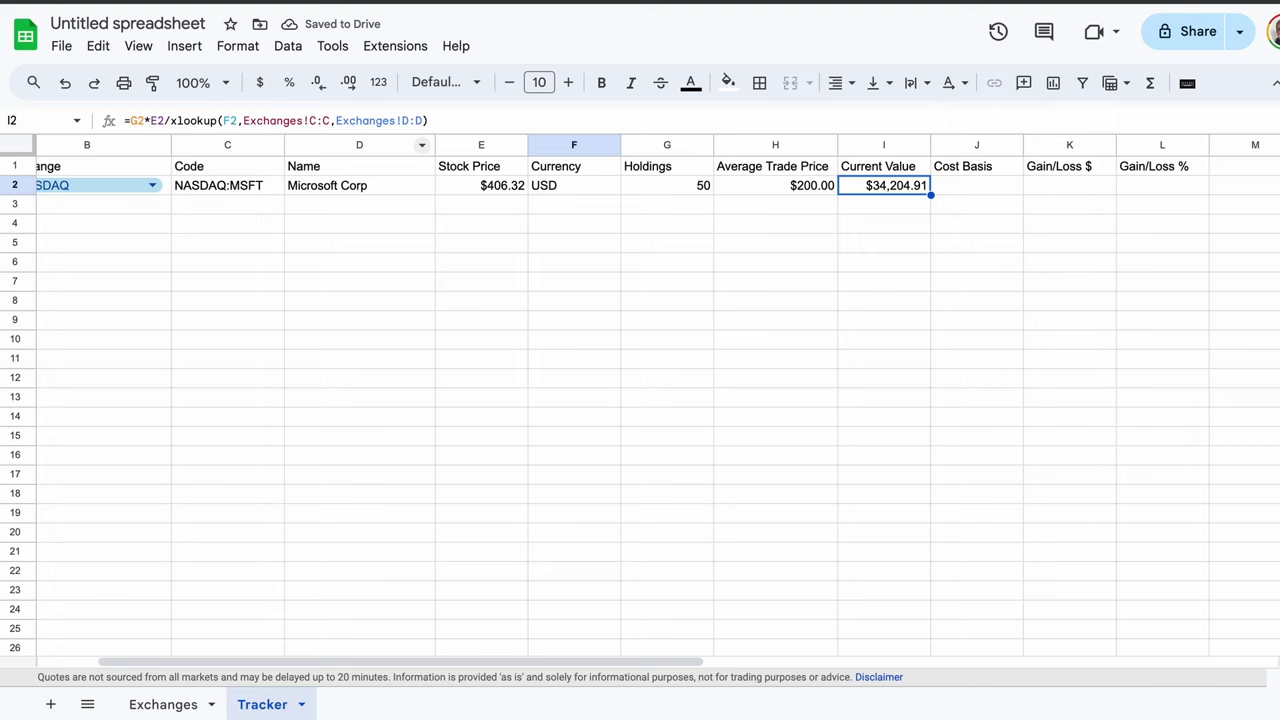
# Calculate the converted cost basis in J2 with the formula =H2*G2/xlookup(F2,Exchanges!C:C,Exchanges!D:D)
pyautogui.press('Right')
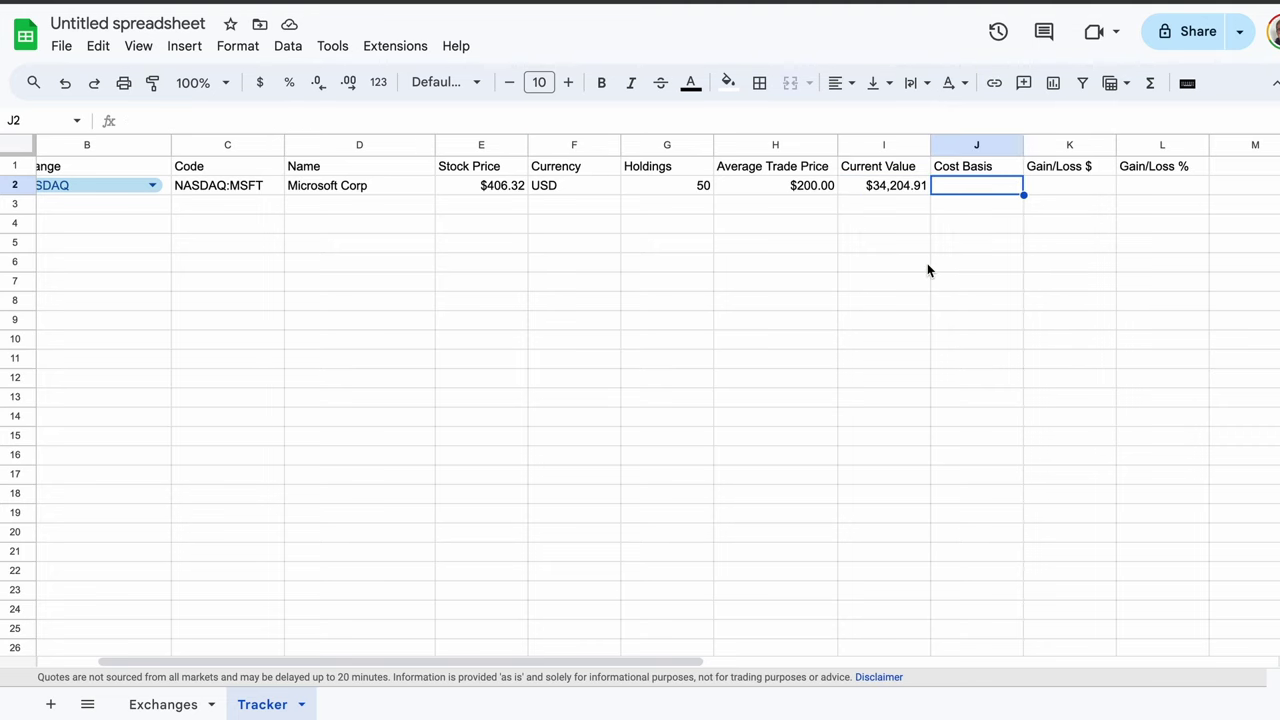
pyautogui.write('=')
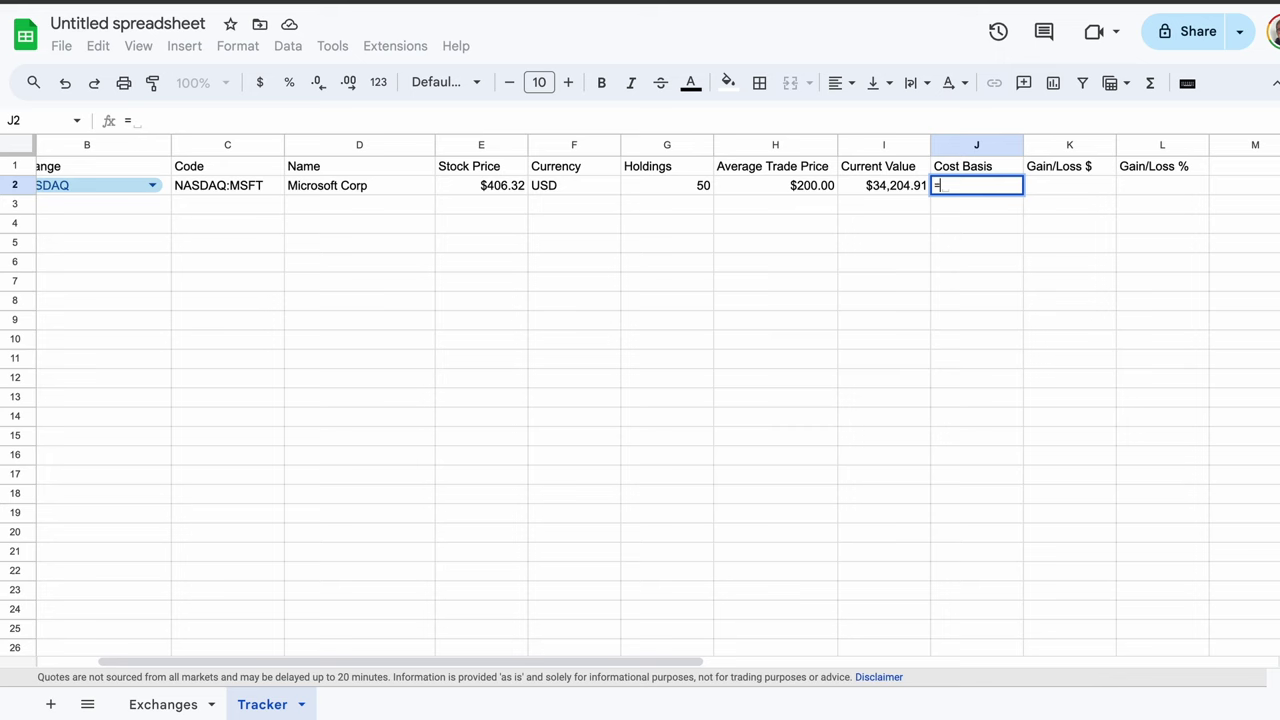
pyautogui.click(756, 191)
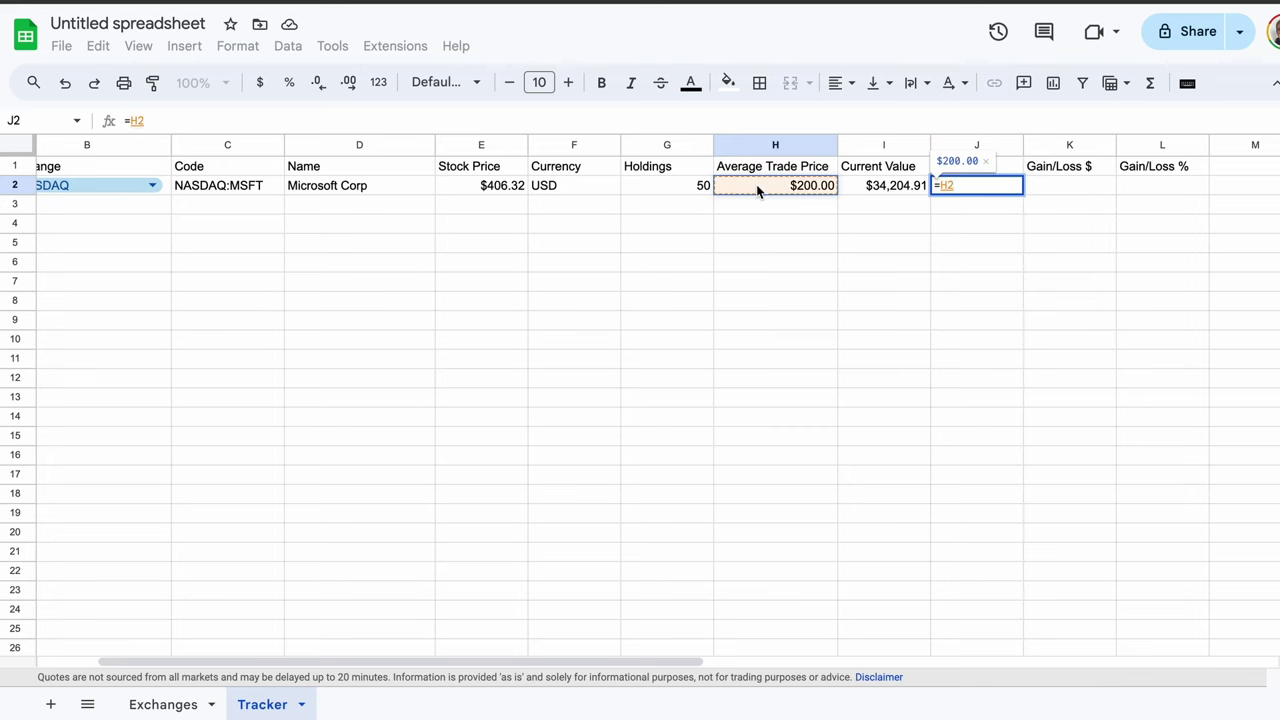
pyautogui.write('*')
pyautogui.click(670, 191)
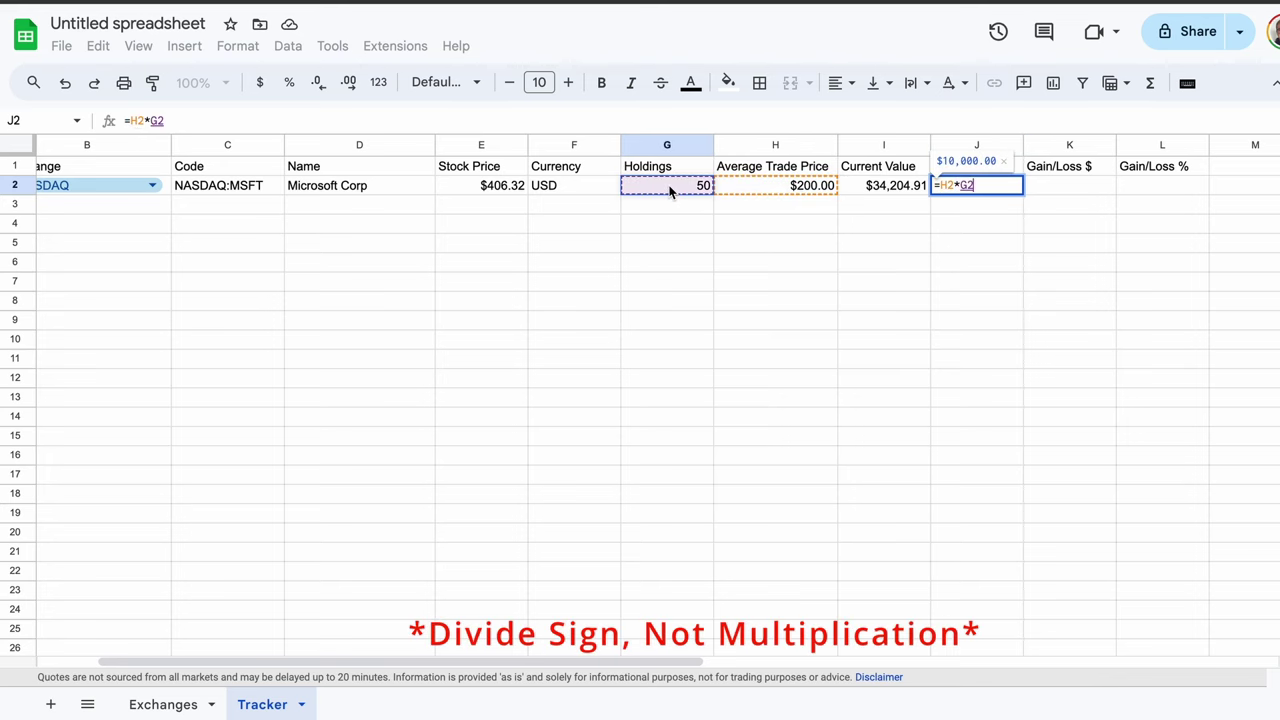
pyautogui.write('/')
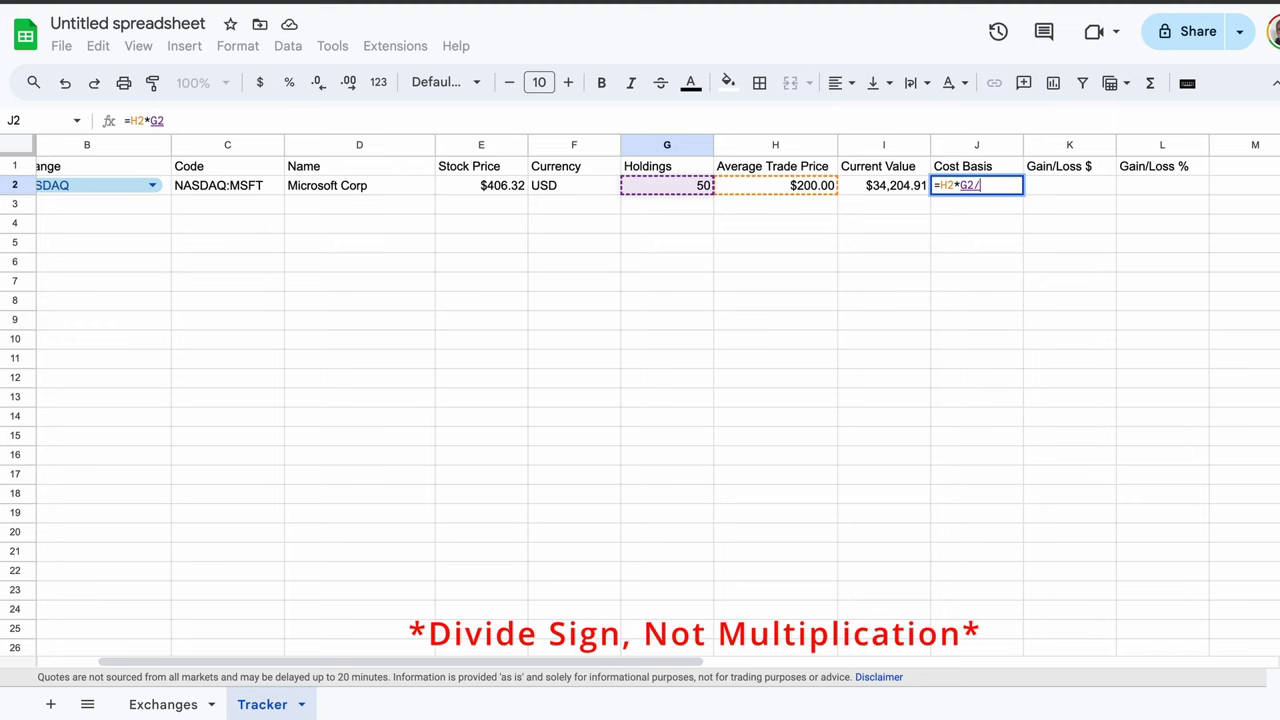
pyautogui.write('xlookup(')
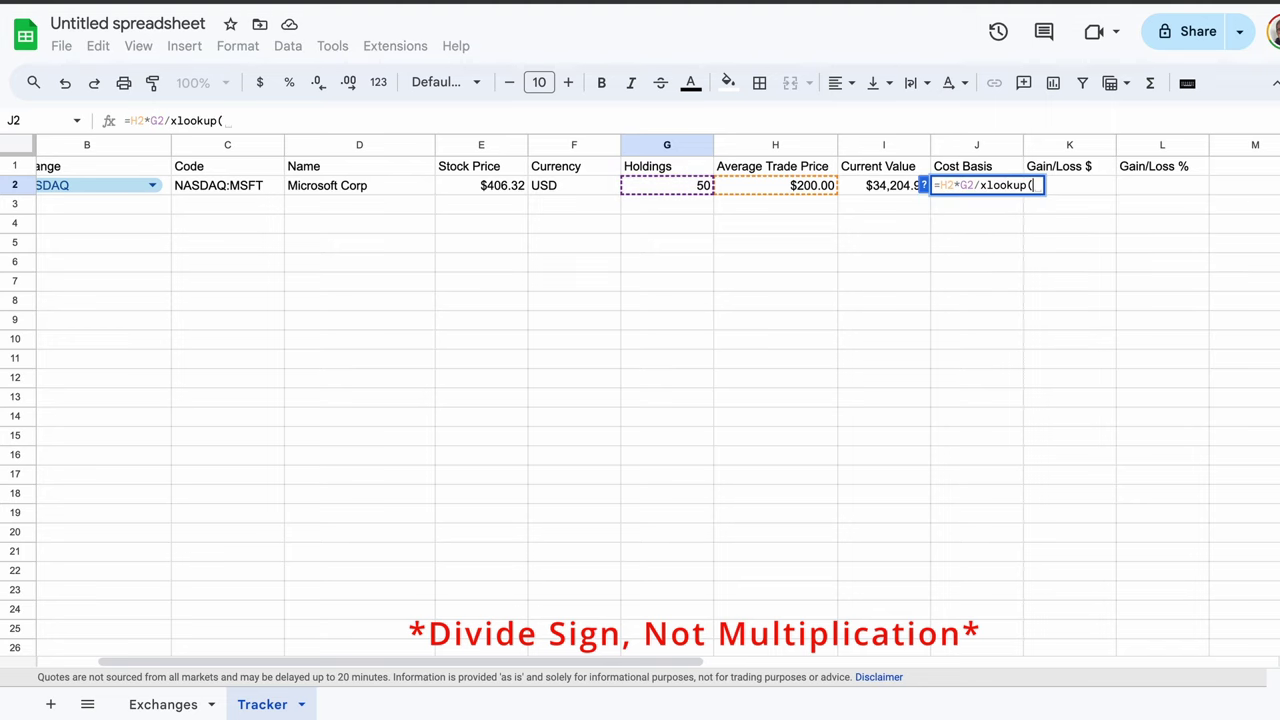
pyautogui.click(548, 187)
pyautogui.write(',')
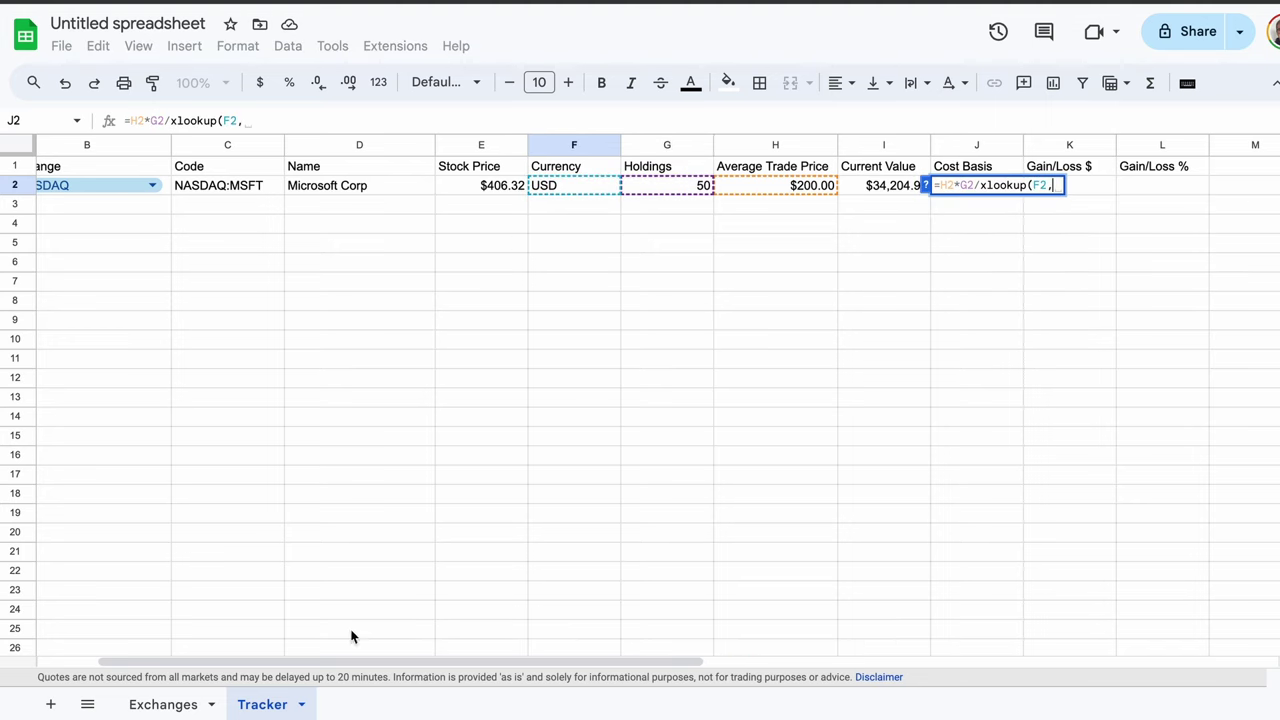
pyautogui.click(165, 705)
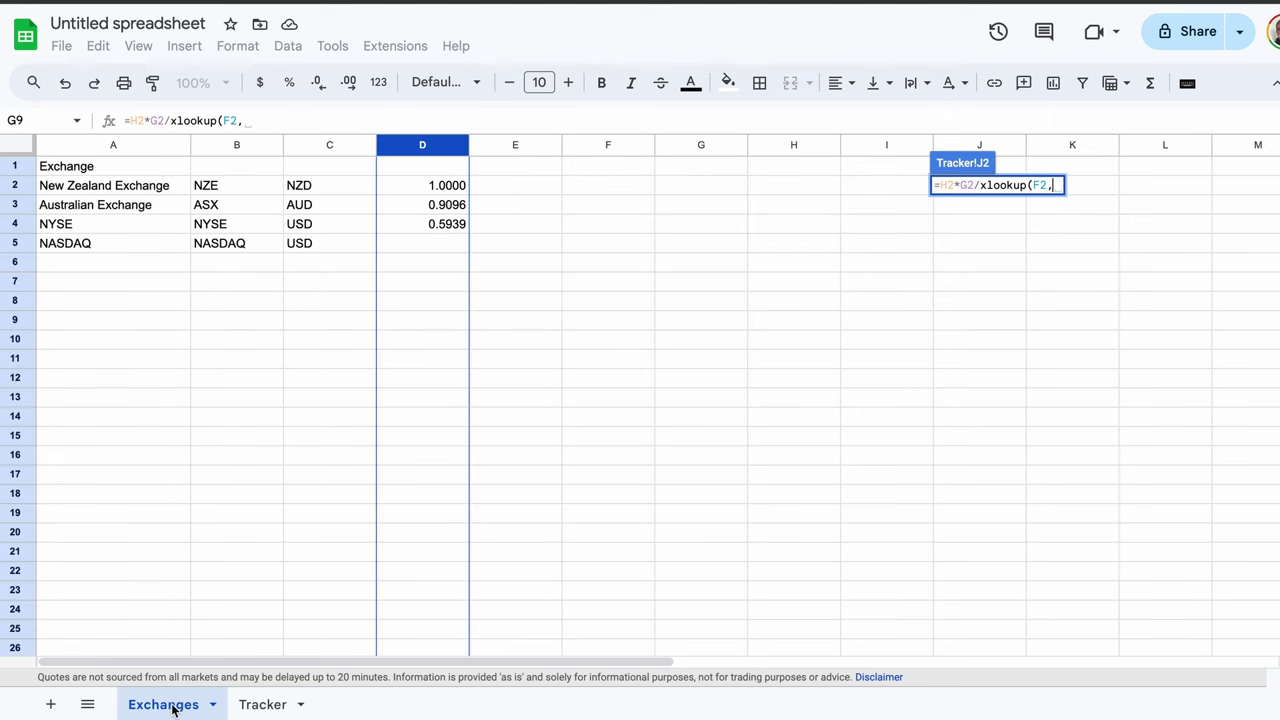
pyautogui.click(331, 148)
pyautogui.write(',')
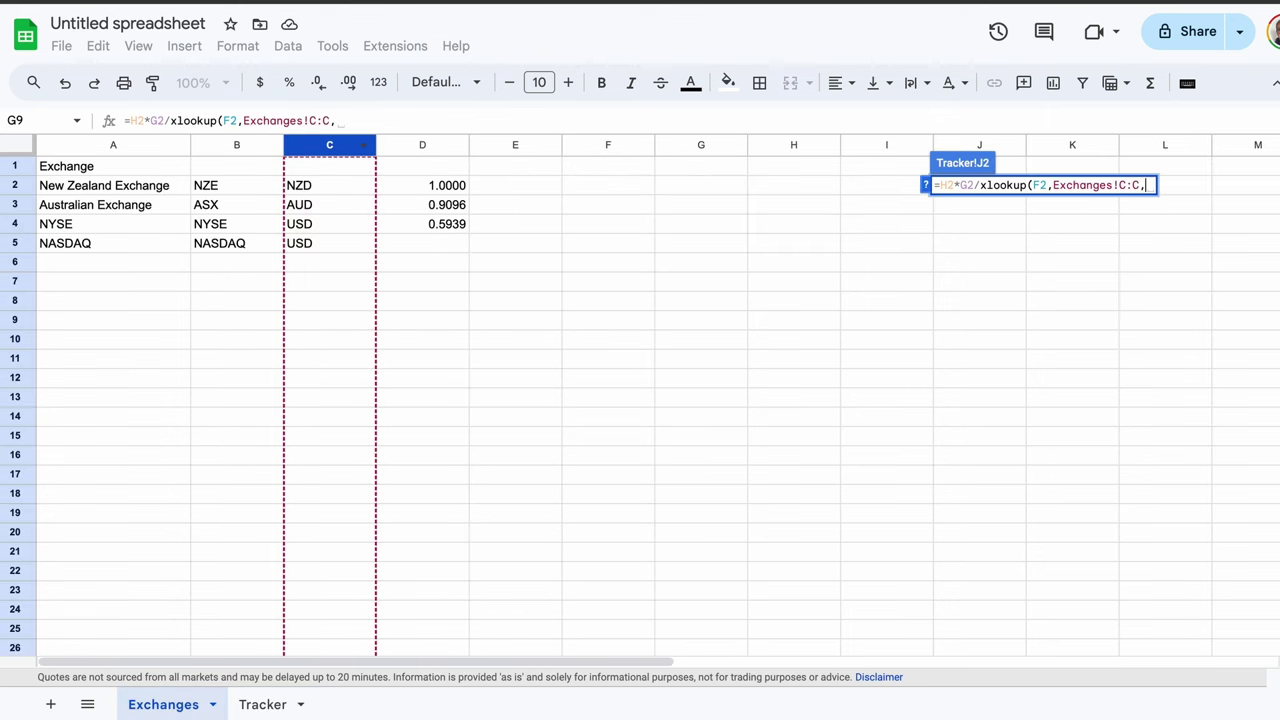
pyautogui.click(412, 147)
pyautogui.press('Return')
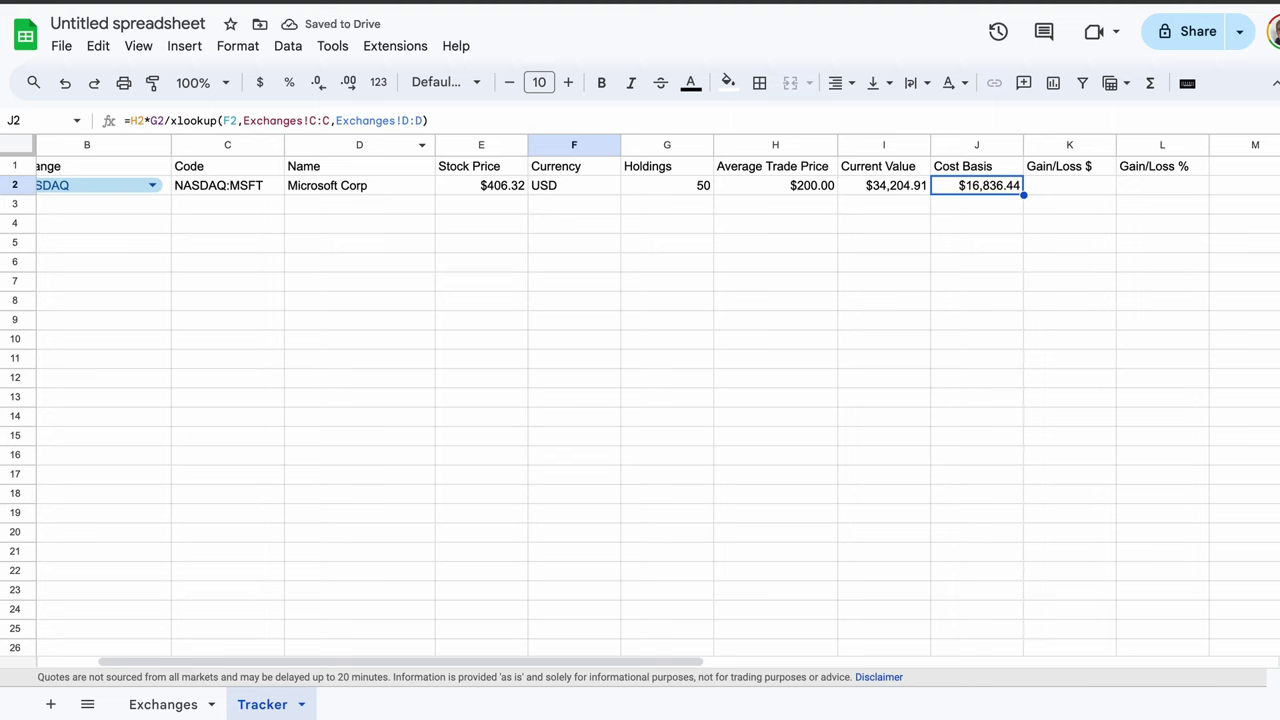
# Calculate the dollar gain or loss in K2 with the formula =I2-J2
pyautogui.click(1058, 188)
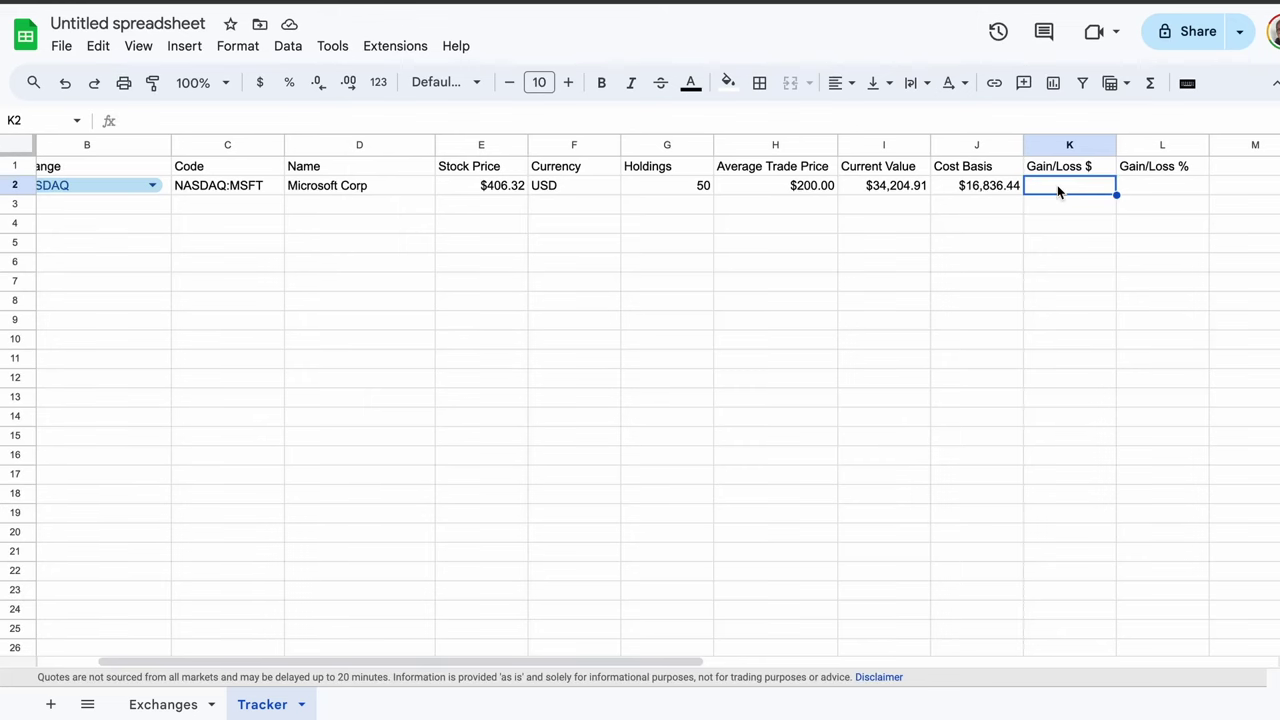
pyautogui.write('=')
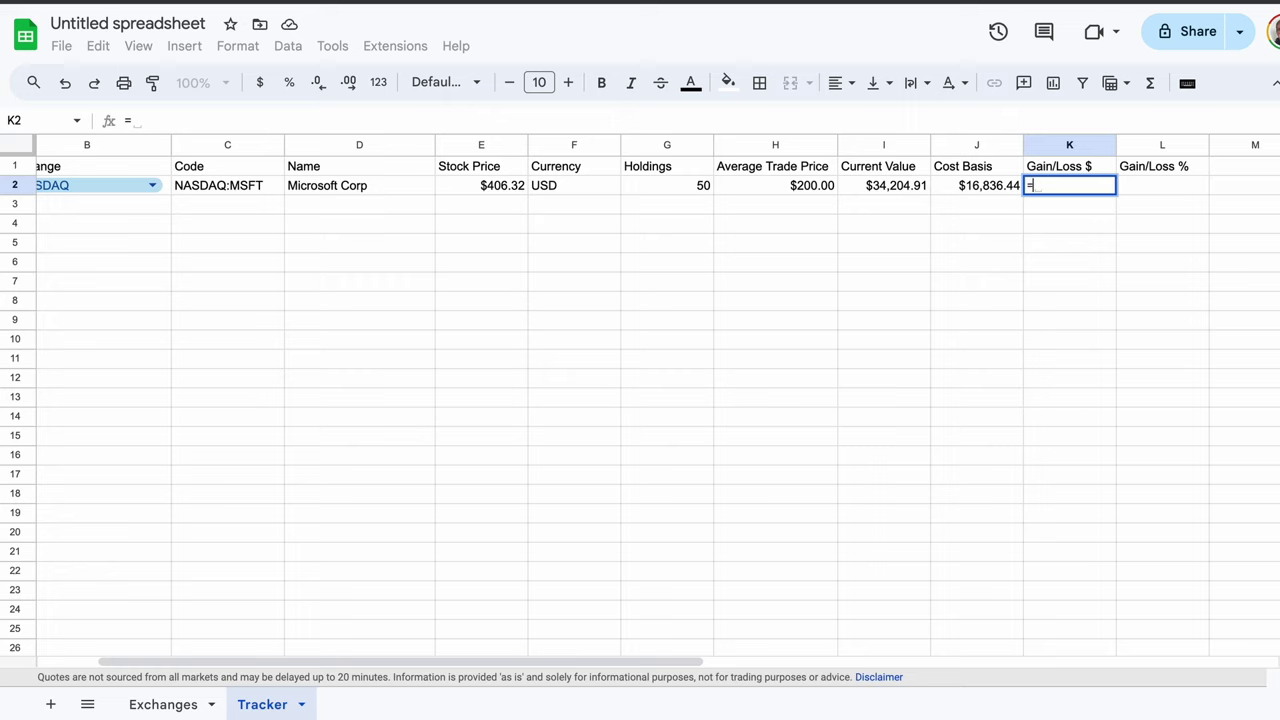
pyautogui.click(912, 184)
pyautogui.write('-')
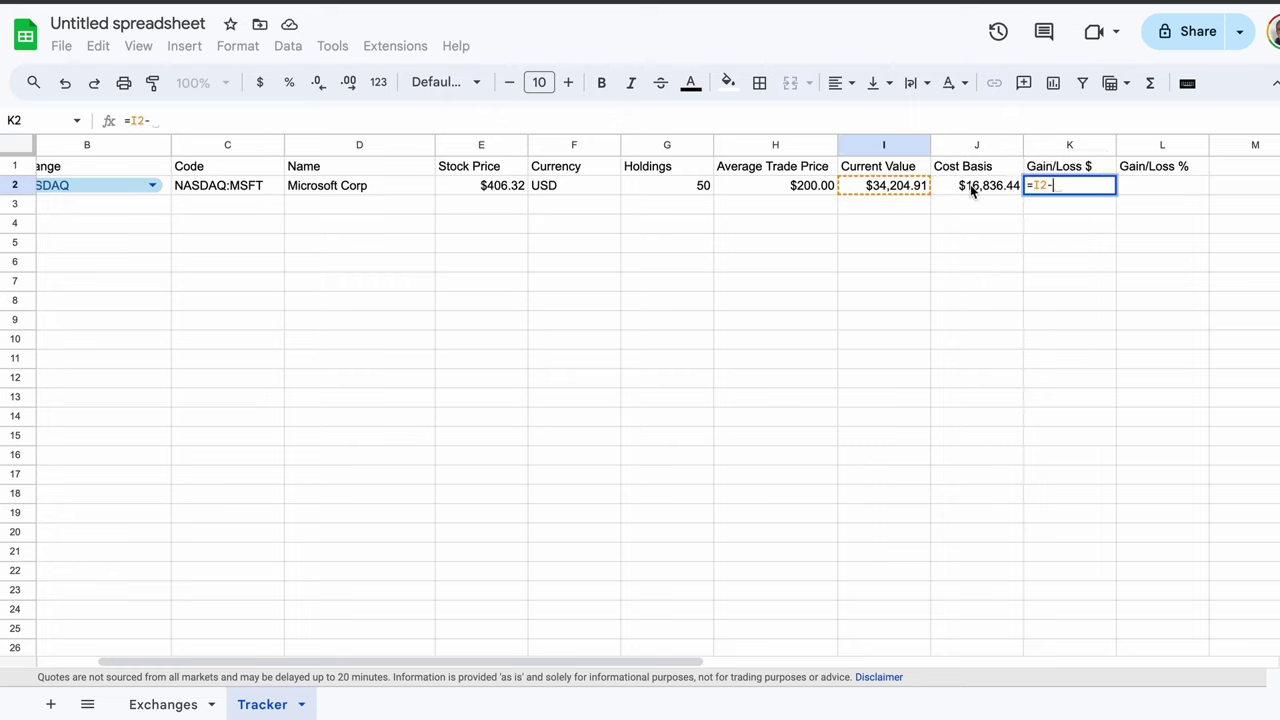
pyautogui.click(970, 184)
pyautogui.press('Tab')
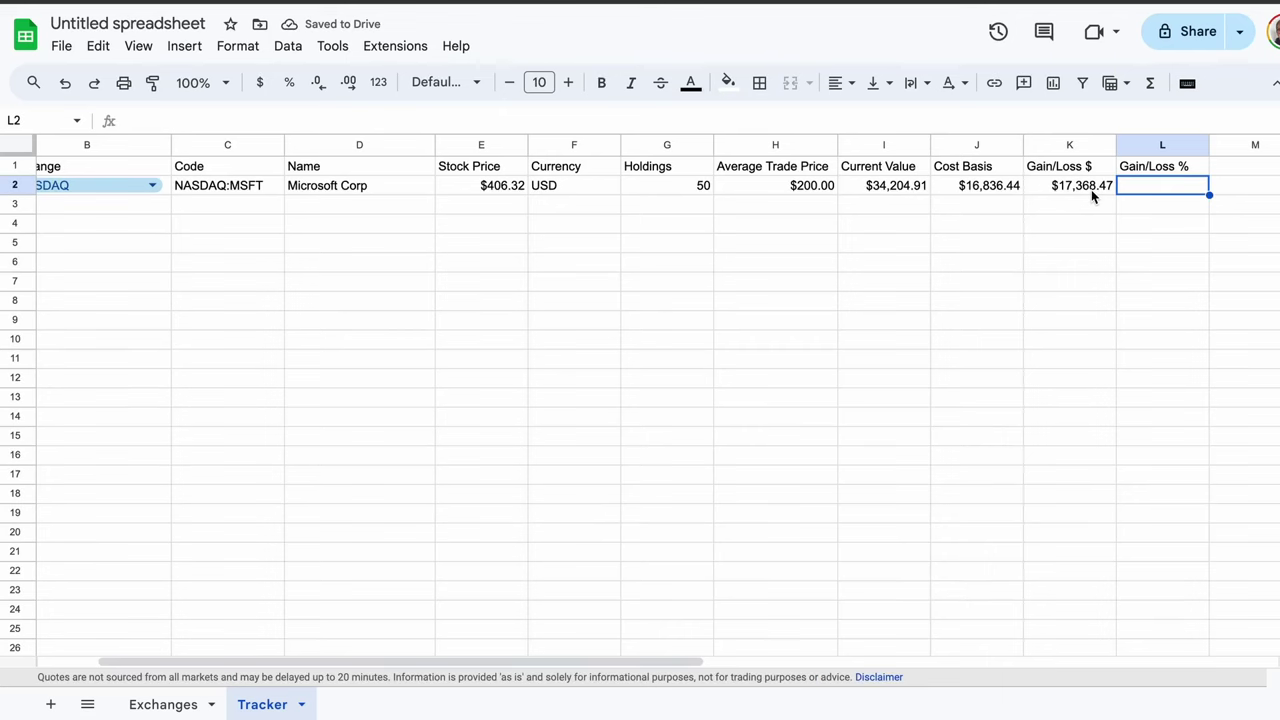
# Calculate the gain or loss percentage in L2 with the formula =K2/J2 and format it as a percentage
pyautogui.write('=')
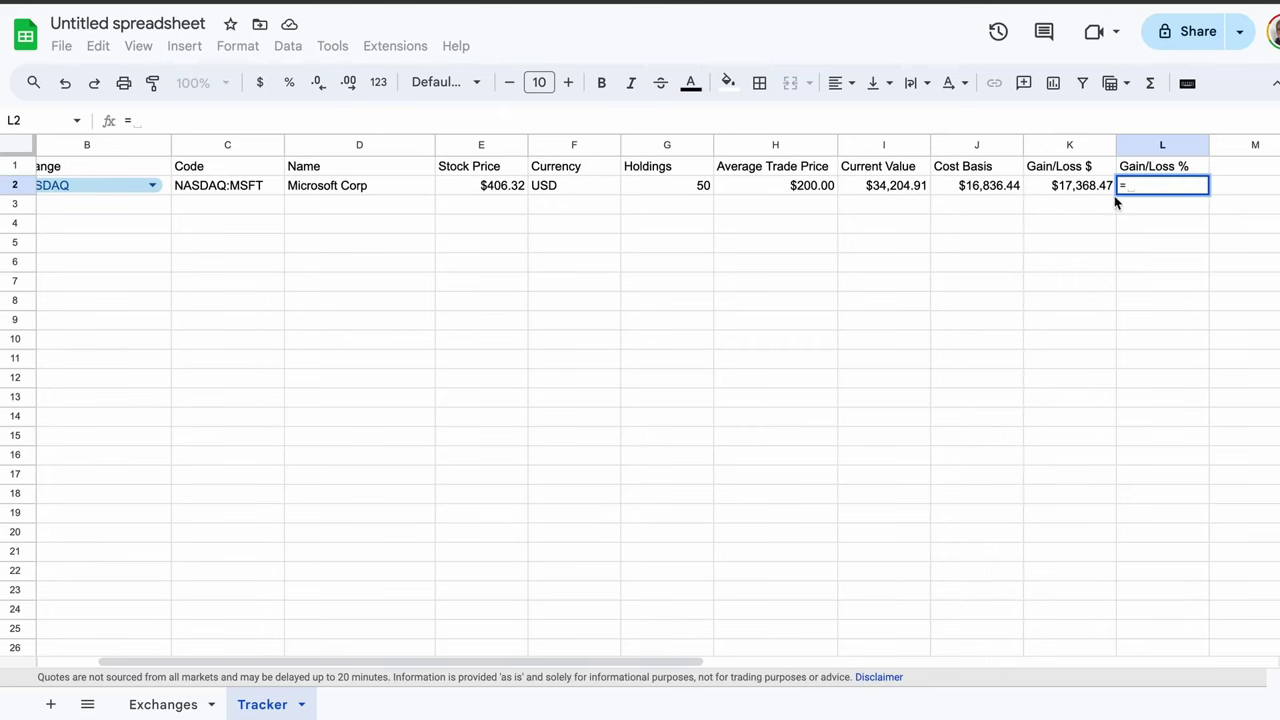
pyautogui.click(1095, 194)
pyautogui.write('/')
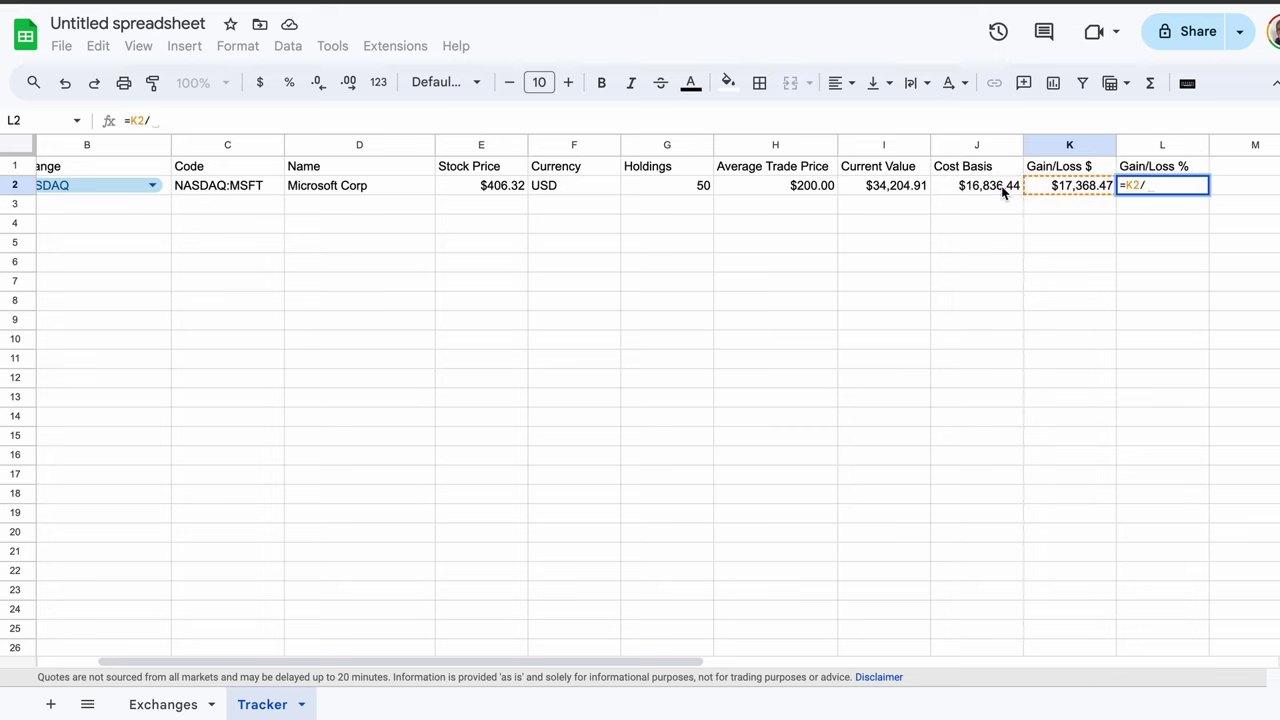
pyautogui.click(1004, 194)
pyautogui.press('Tab')
pyautogui.press('Left')
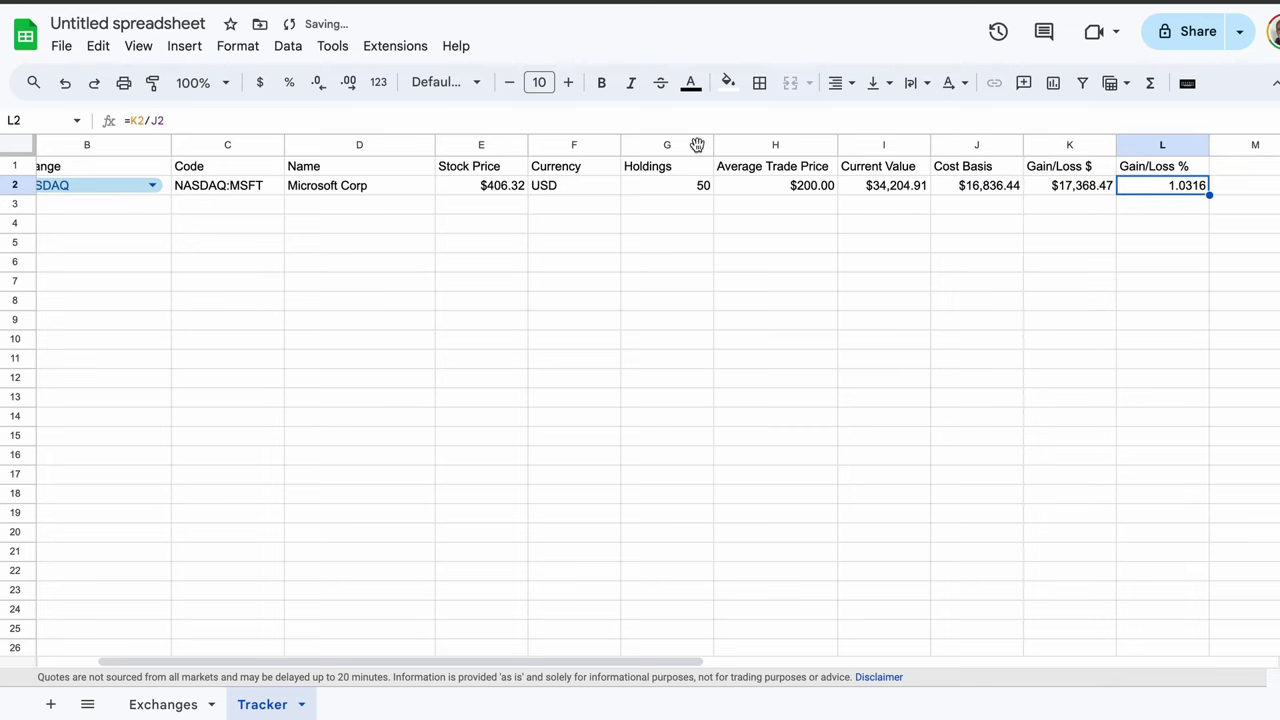
pyautogui.click(290, 85)
# Add a conditional formatting rule to L2 that applies the default green fill when the value is greater than 0
pyautogui.click(238, 47)
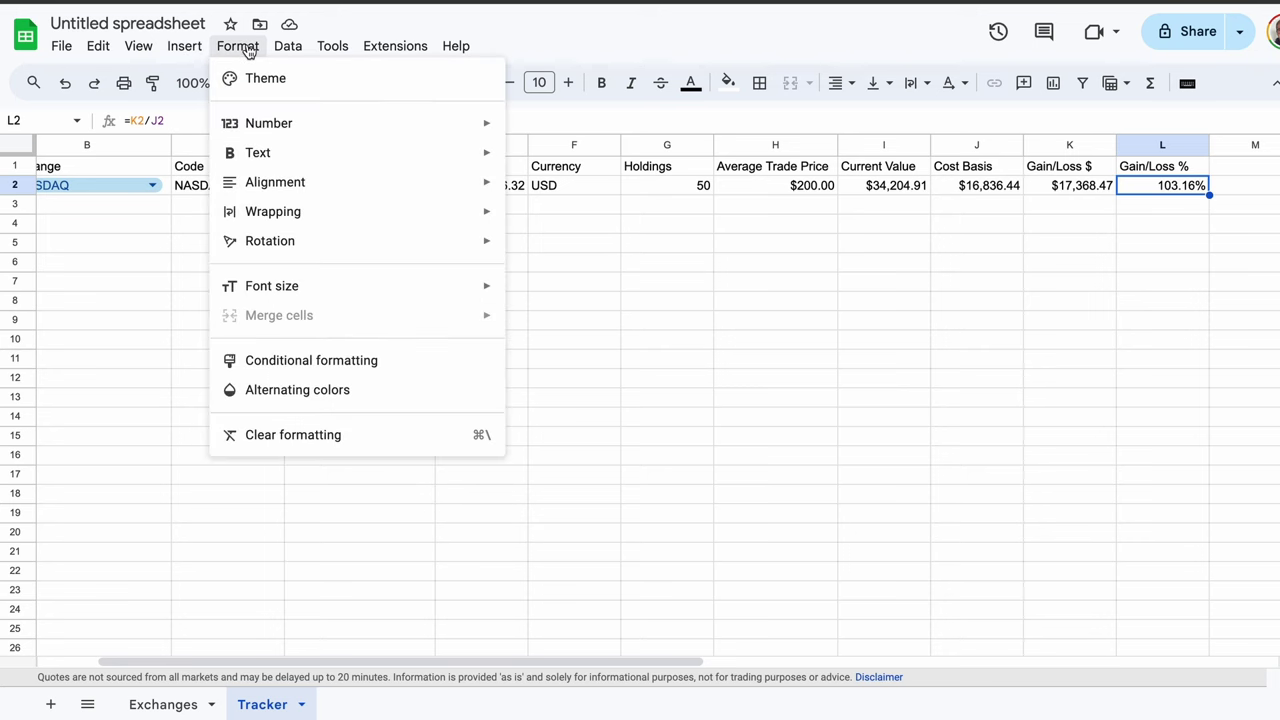
pyautogui.click(302, 364)
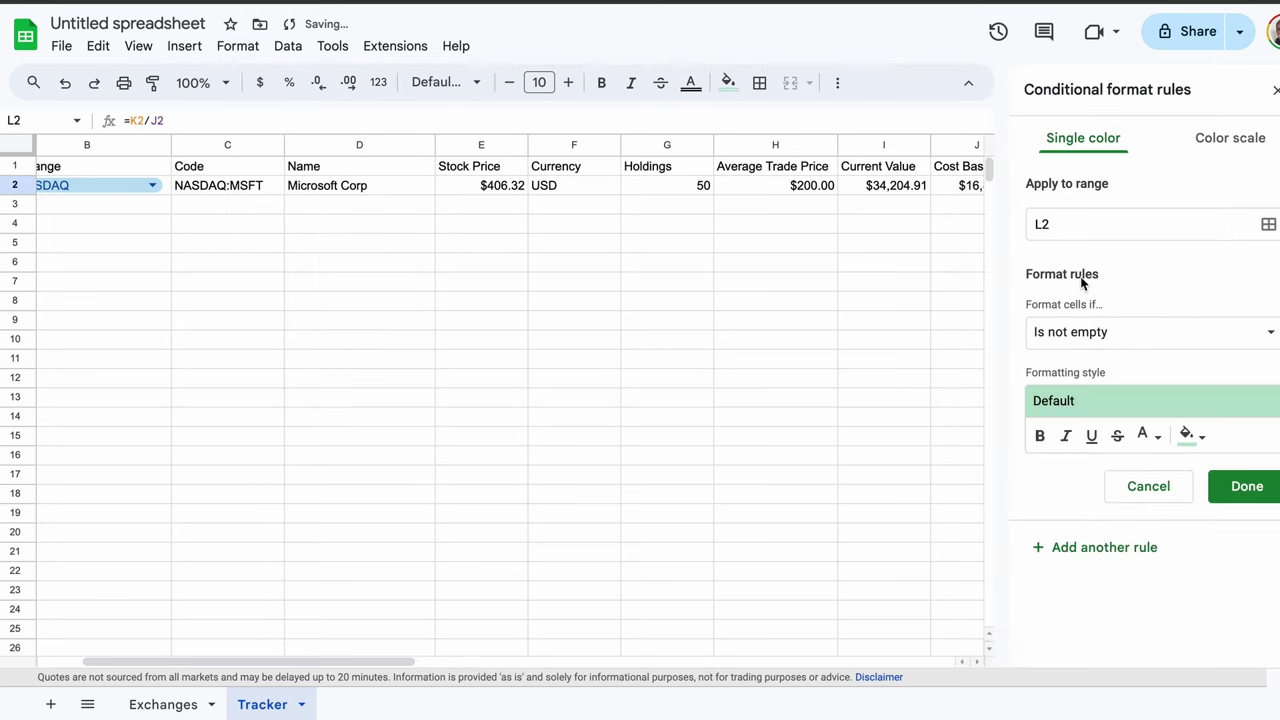
pyautogui.click(1184, 344)
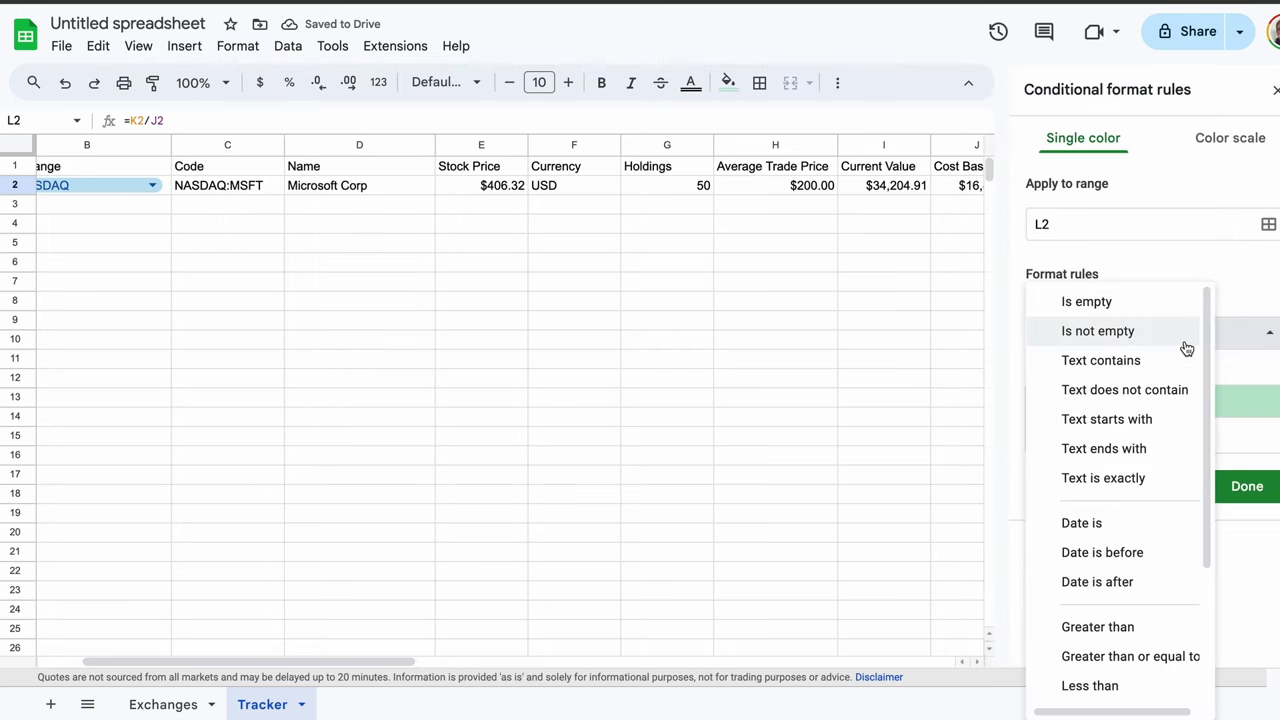
pyautogui.click(1118, 630)
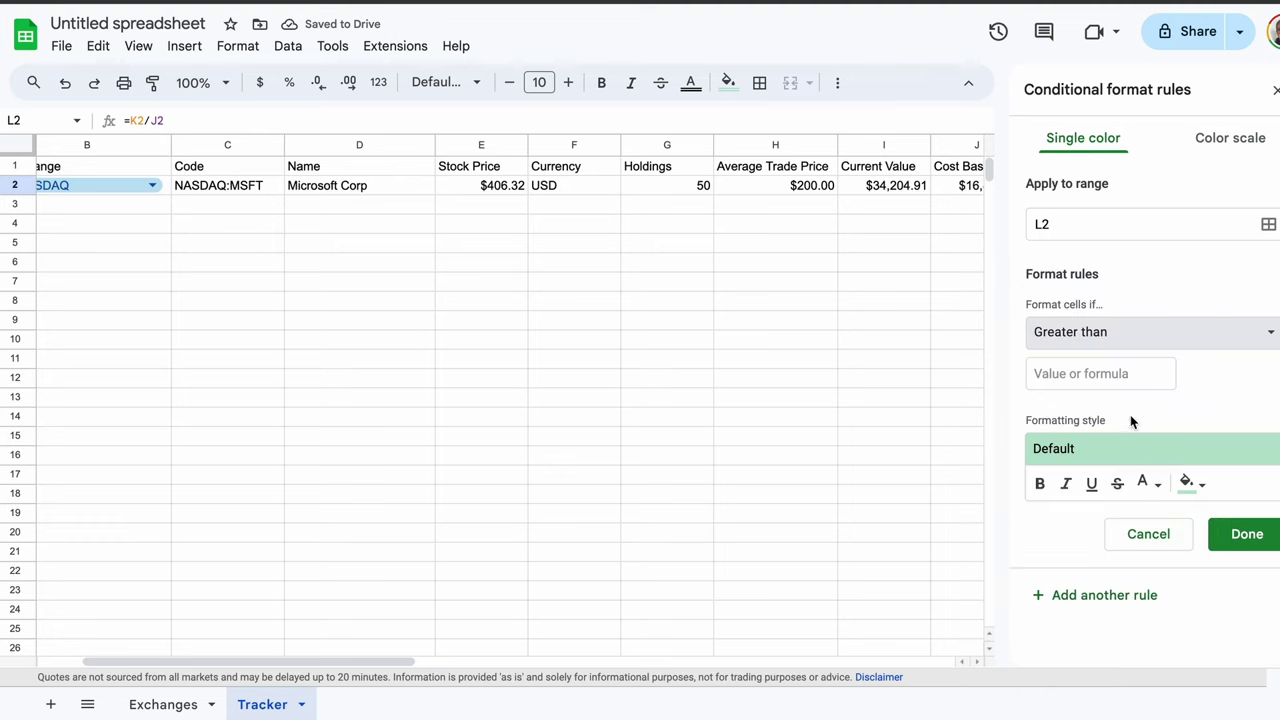
pyautogui.click(1124, 384)
pyautogui.write('0')
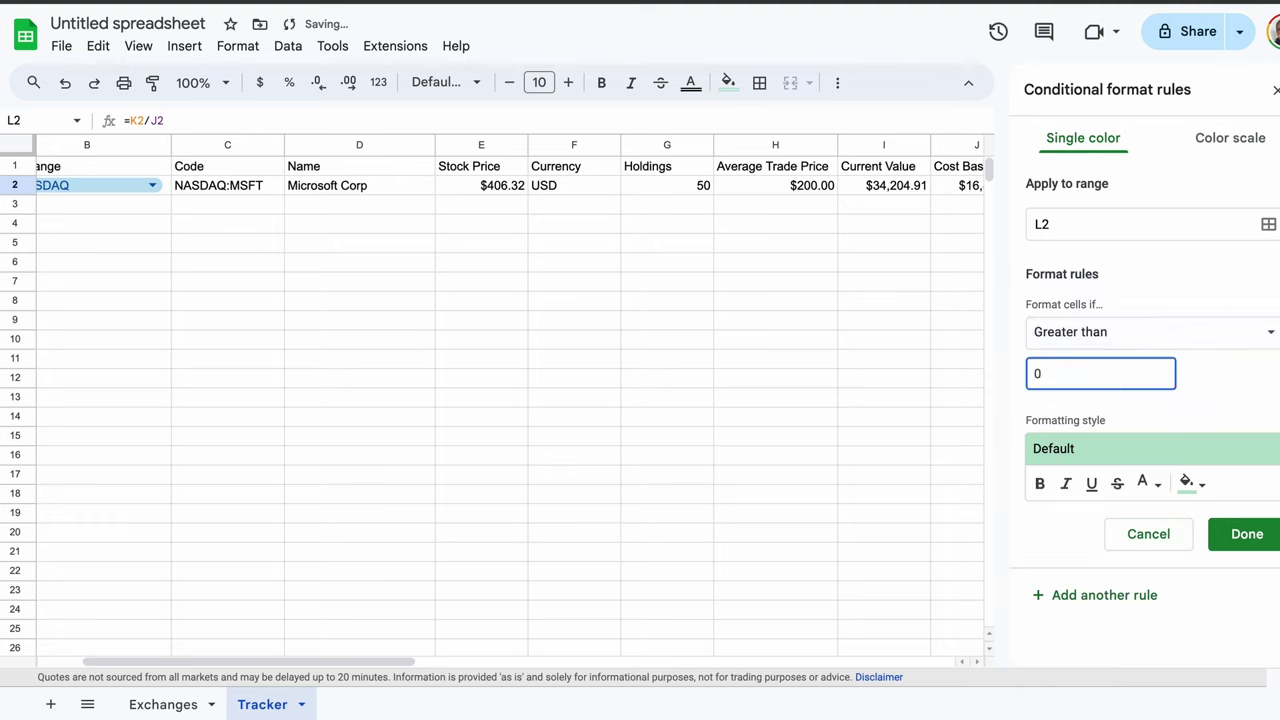
pyautogui.click(1243, 534)
# Add a second conditional formatting rule to L2 that applies the light red default style when the value is less than 0
pyautogui.click(1095, 214)
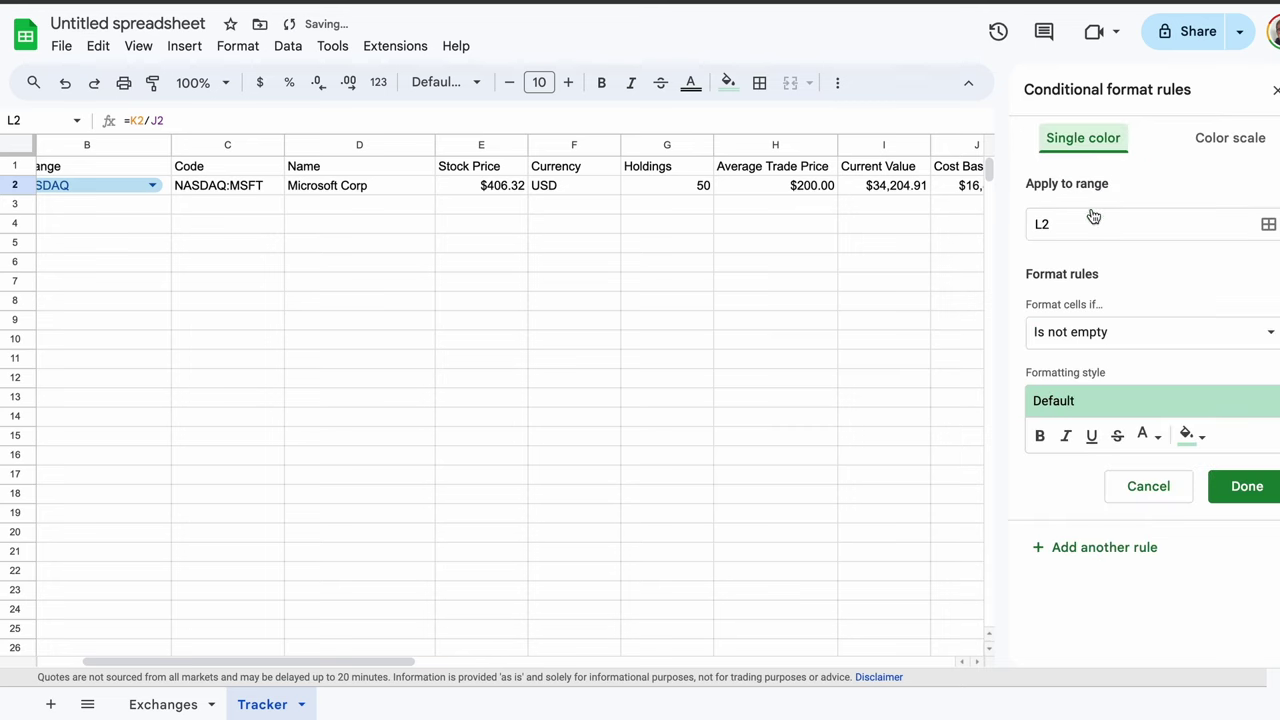
pyautogui.click(1140, 325)
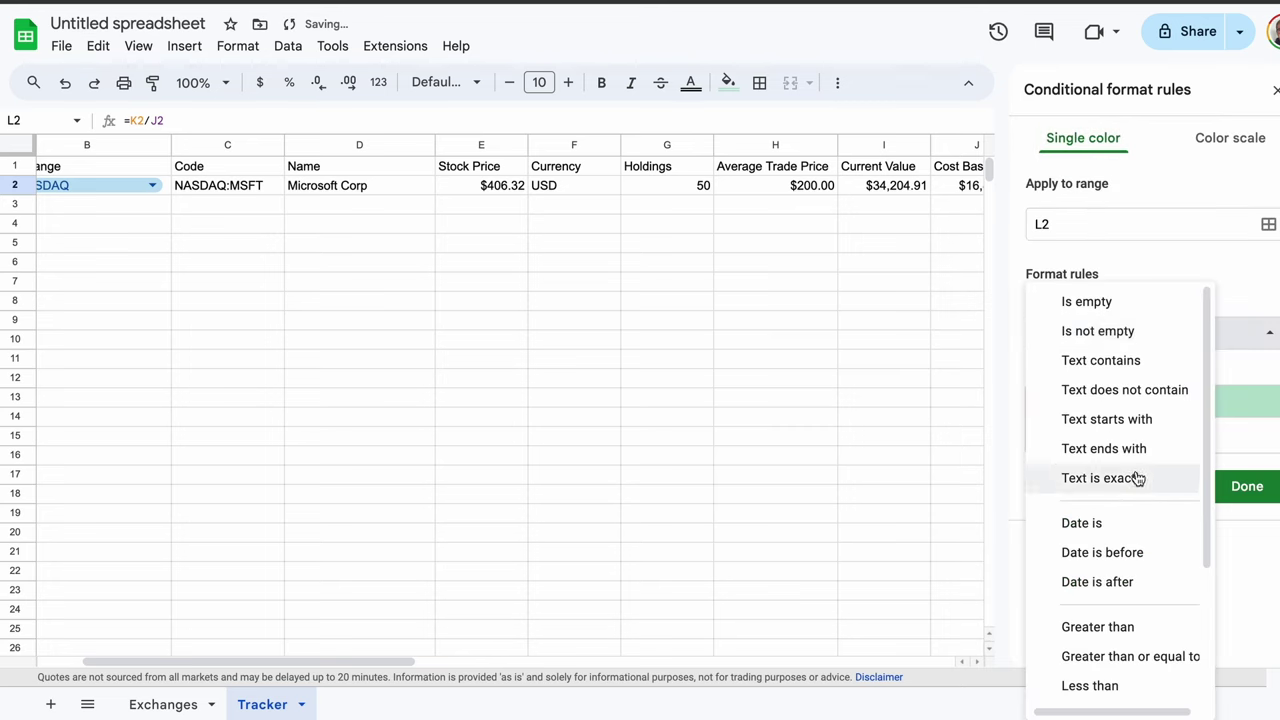
pyautogui.click(1117, 682)
pyautogui.click(1114, 373)
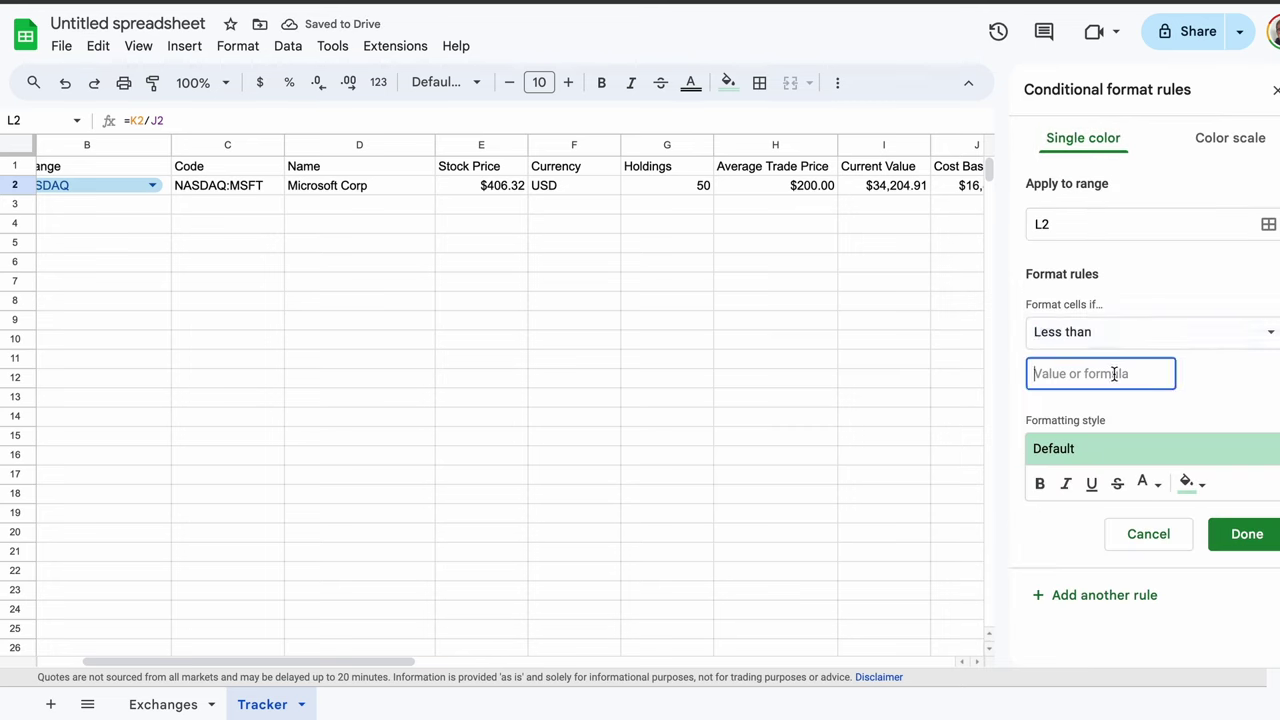
pyautogui.write('0')
pyautogui.click(1123, 449)
pyautogui.click(1223, 500)
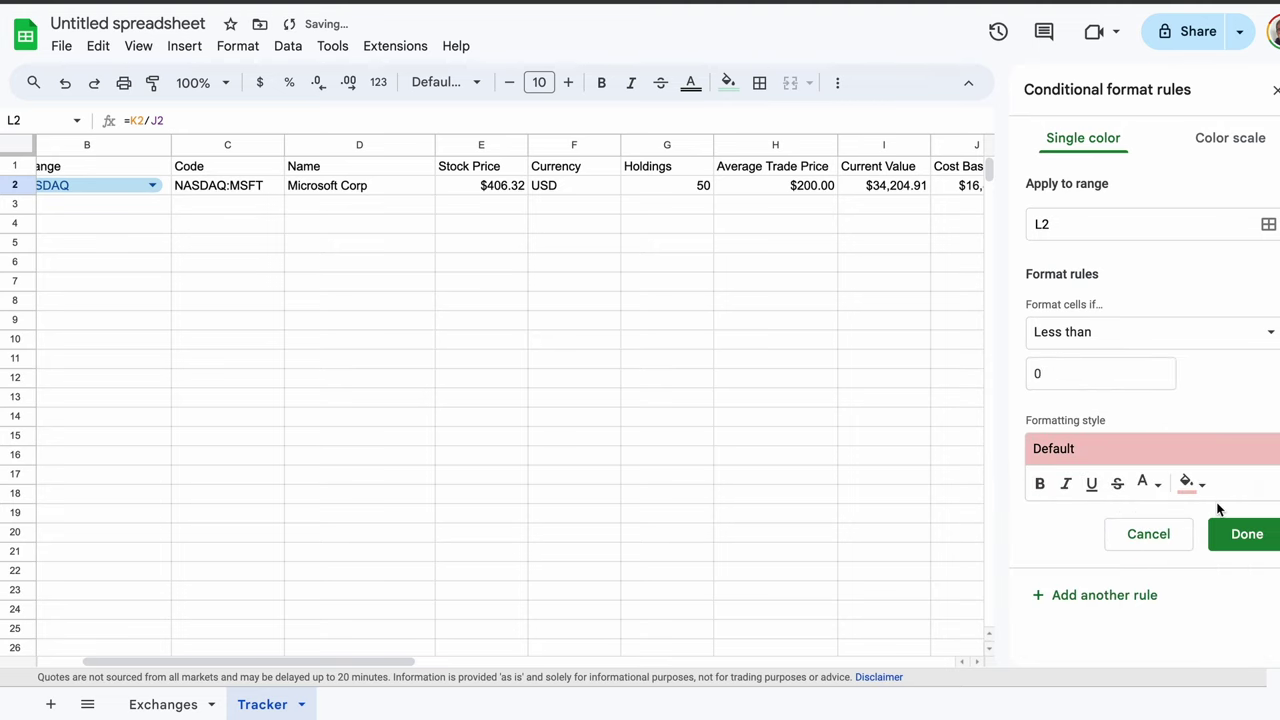
pyautogui.click(1241, 535)
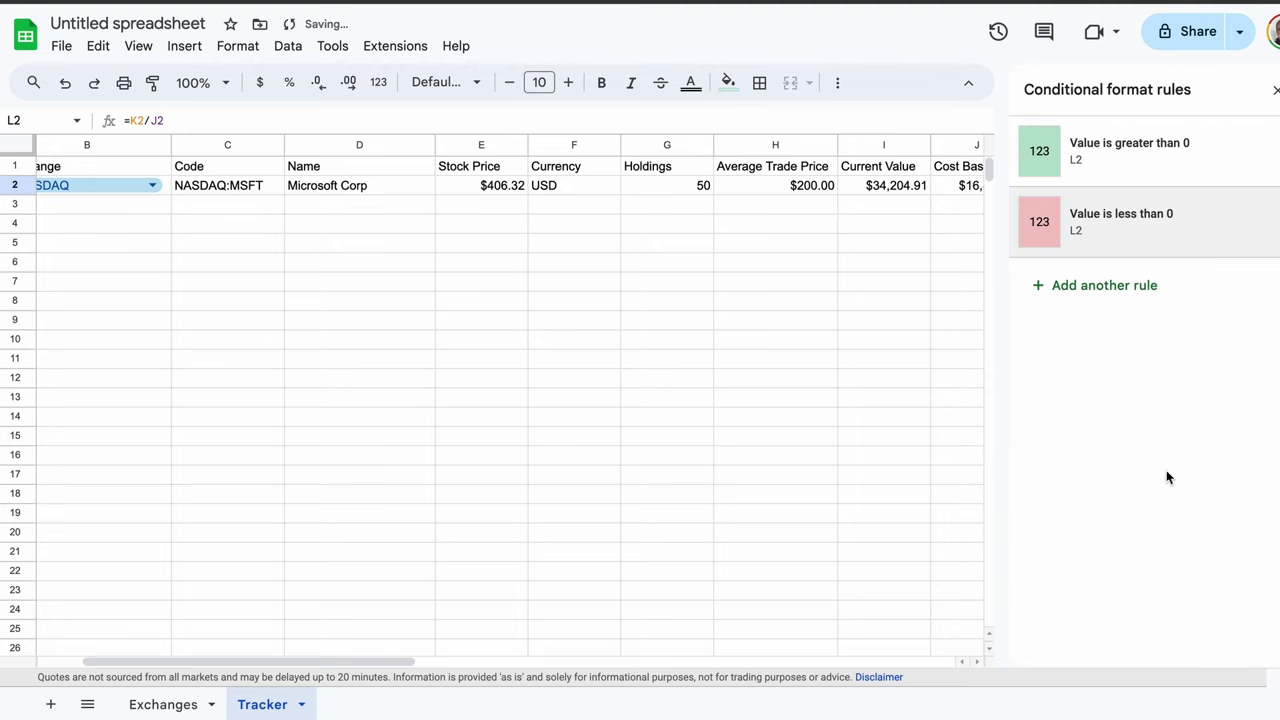
pyautogui.click(945, 301)
pyautogui.press('Right')
pyautogui.press('Right')
pyautogui.press('Right')
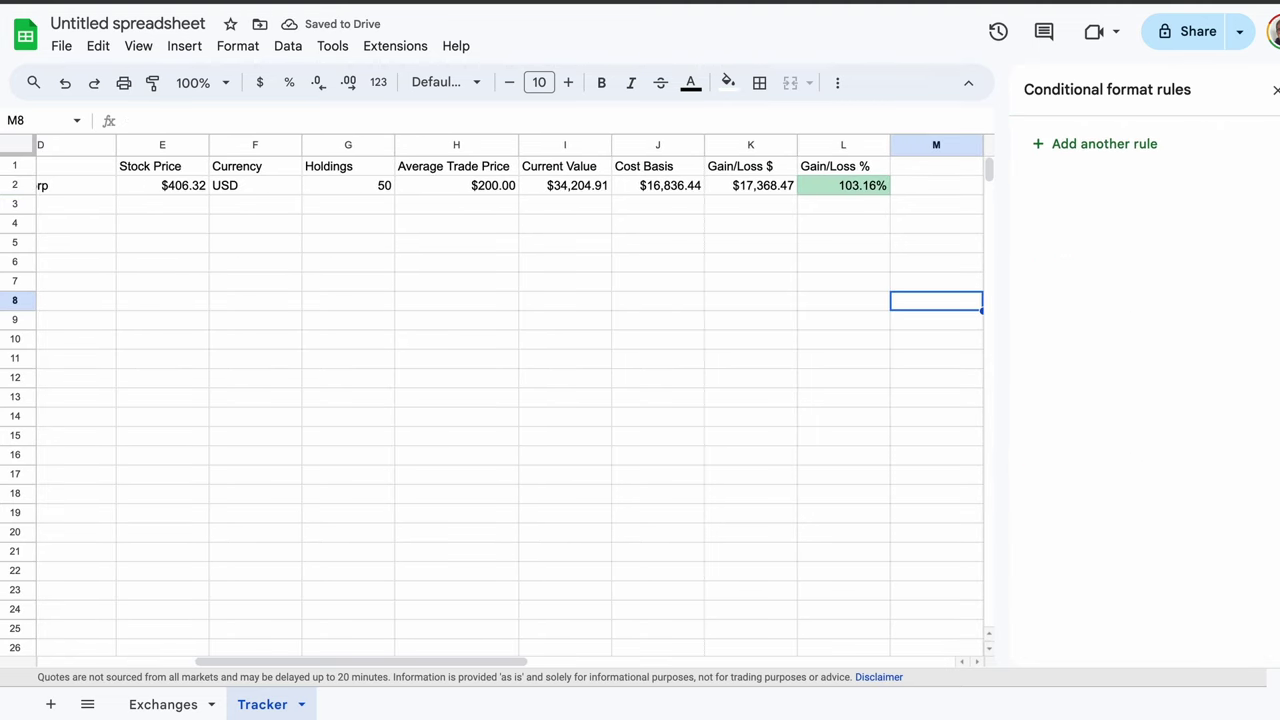
# Copy the Microsoft row A2:L2 into rows 3 and 4
pyautogui.click(866, 187)
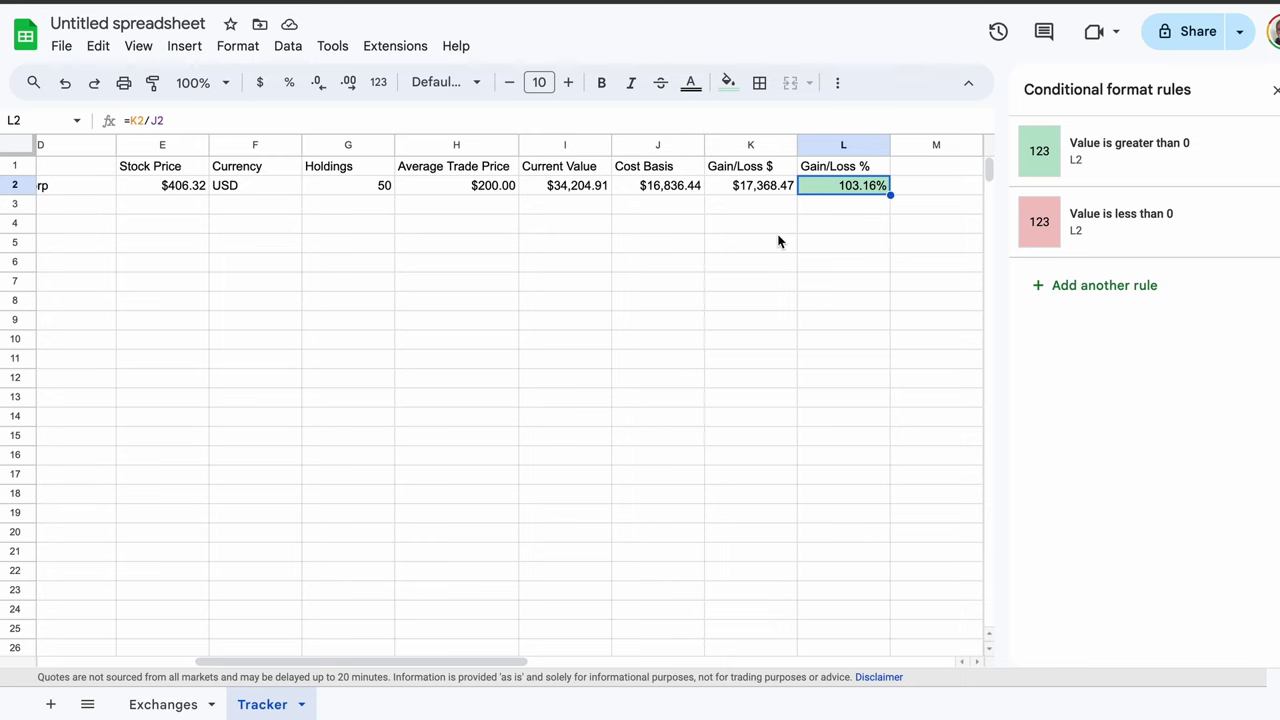
pyautogui.hotkey('ctrl', 'shift', 'Left')
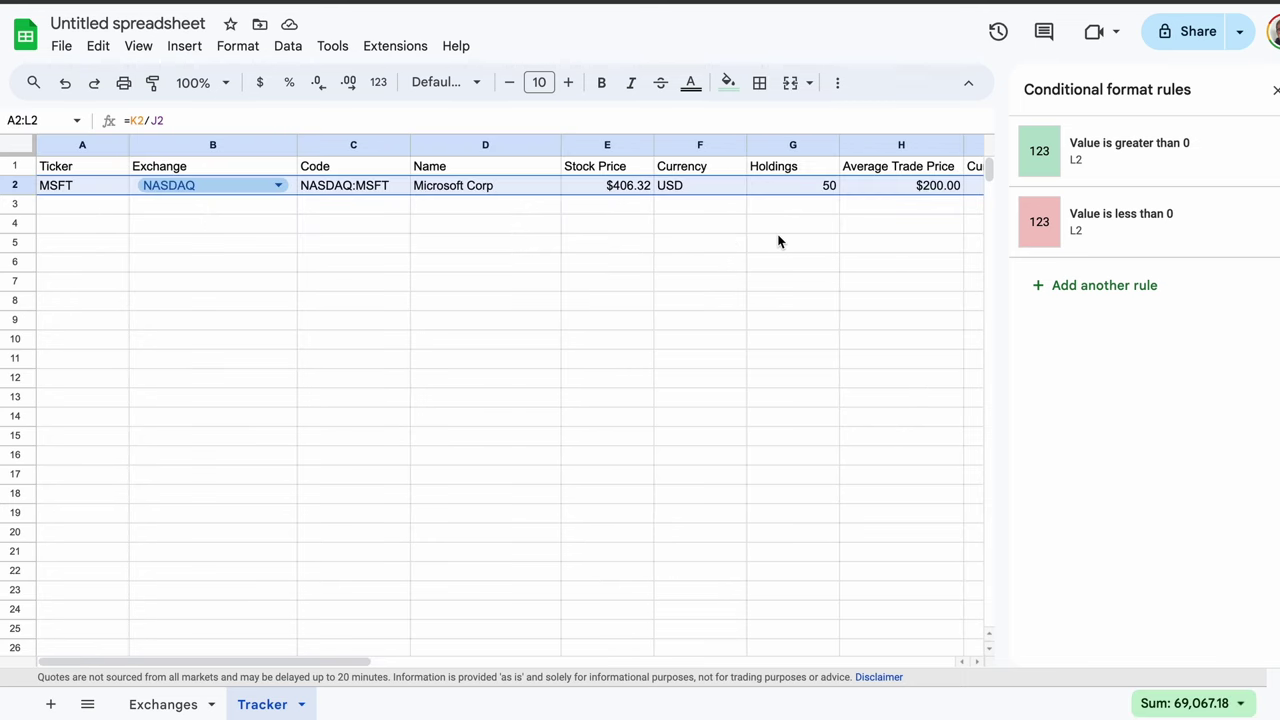
pyautogui.hotkey('ctrl', 'c')
pyautogui.press('Down')
pyautogui.press('Home')
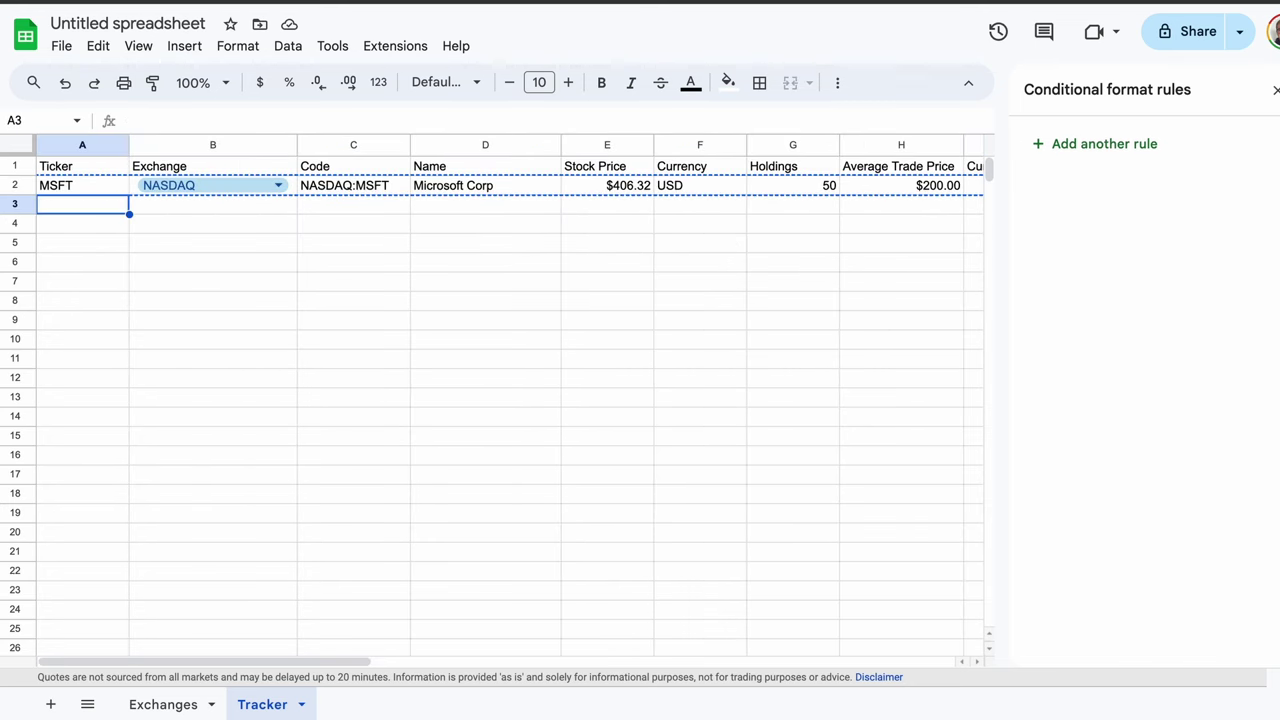
pyautogui.hotkey('ctrl', 'v')
pyautogui.press('Down')
pyautogui.hotkey('ctrl', 'v')
# Change the holding in row 3 to ticker RIO on the ASX exchange
pyautogui.click(82, 204)
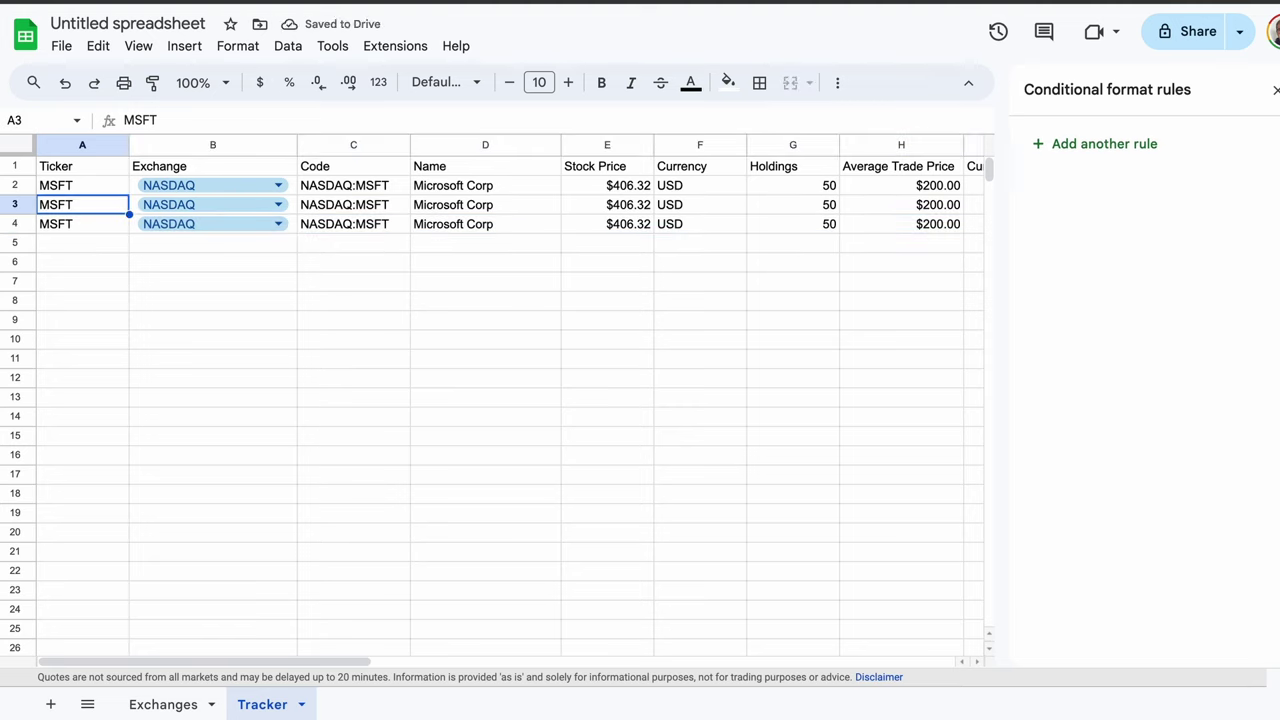
pyautogui.write('RIO')
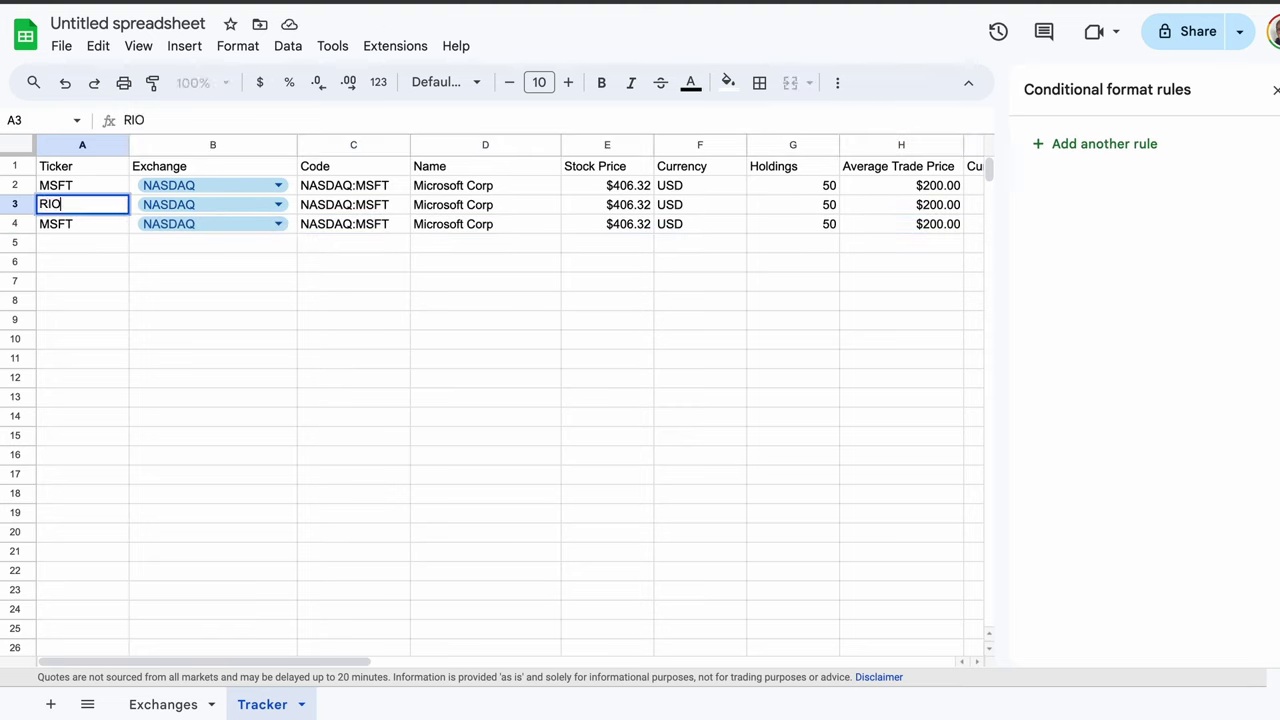
pyautogui.press('Tab')
pyautogui.write('ASX')
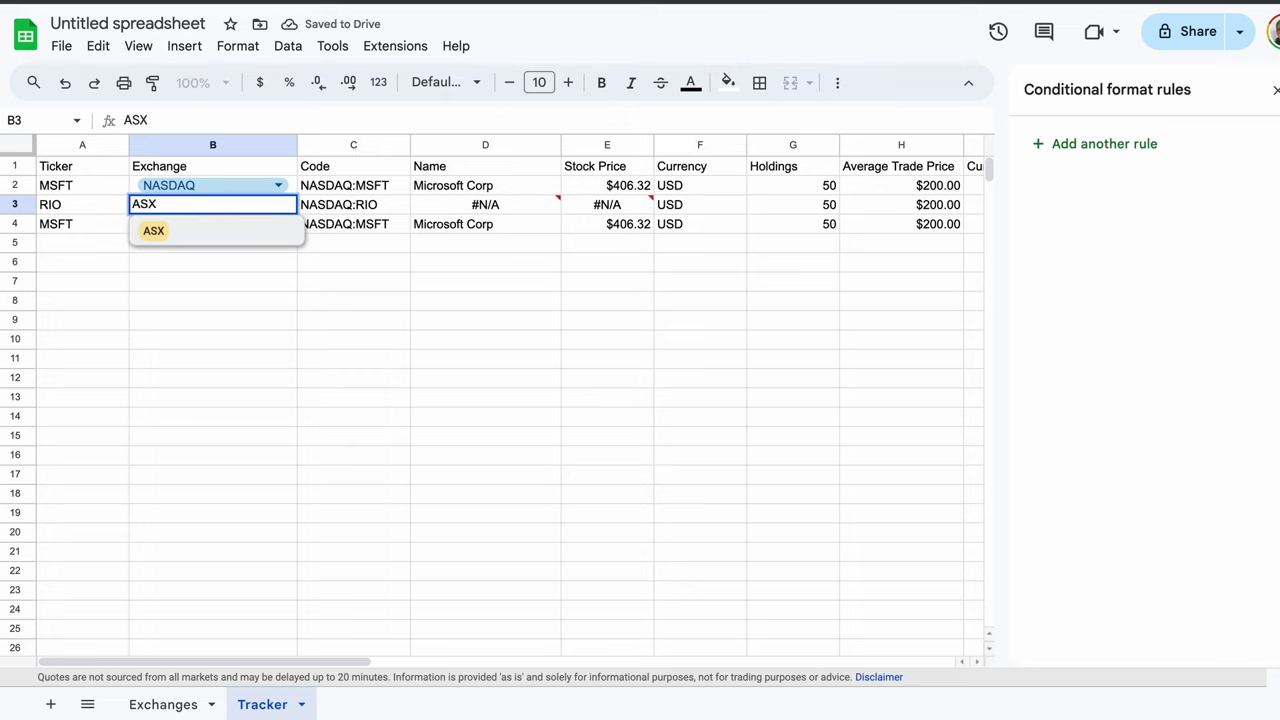
pyautogui.press('Return')
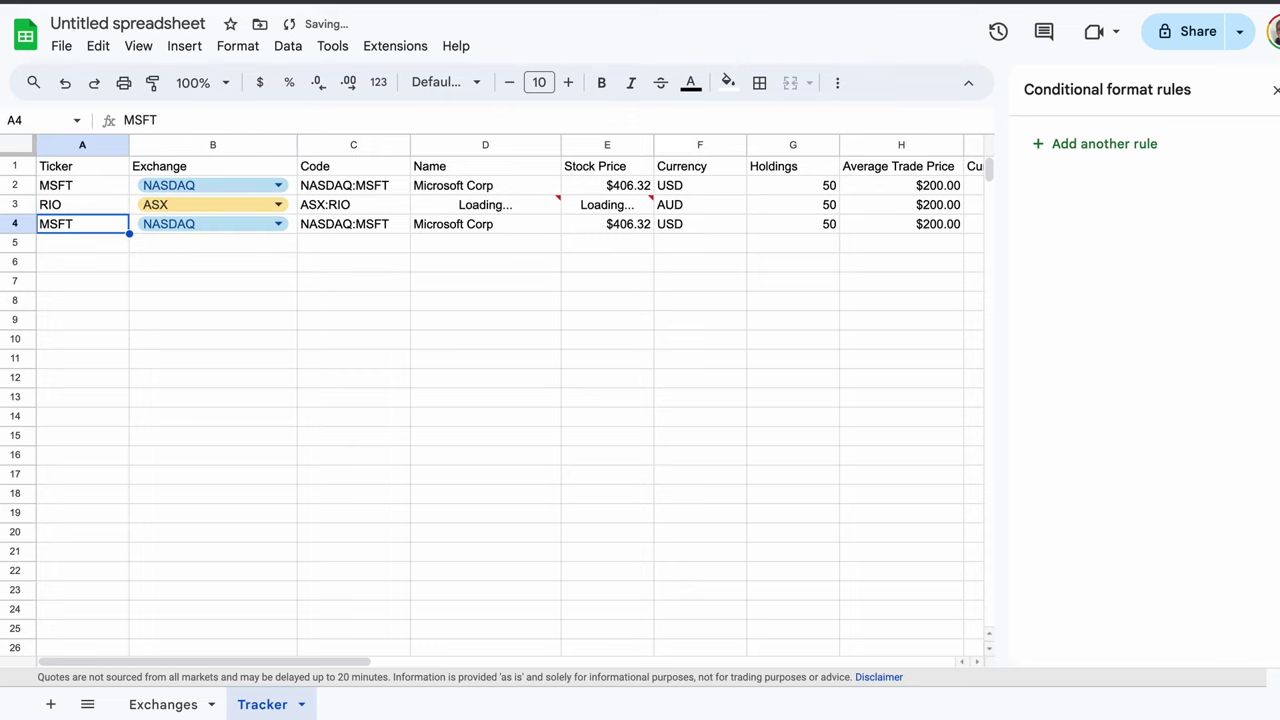
# Change the holding in row 4 to ticker ANZ on the NZE exchange
pyautogui.write('ANZ')
pyautogui.press('Tab')
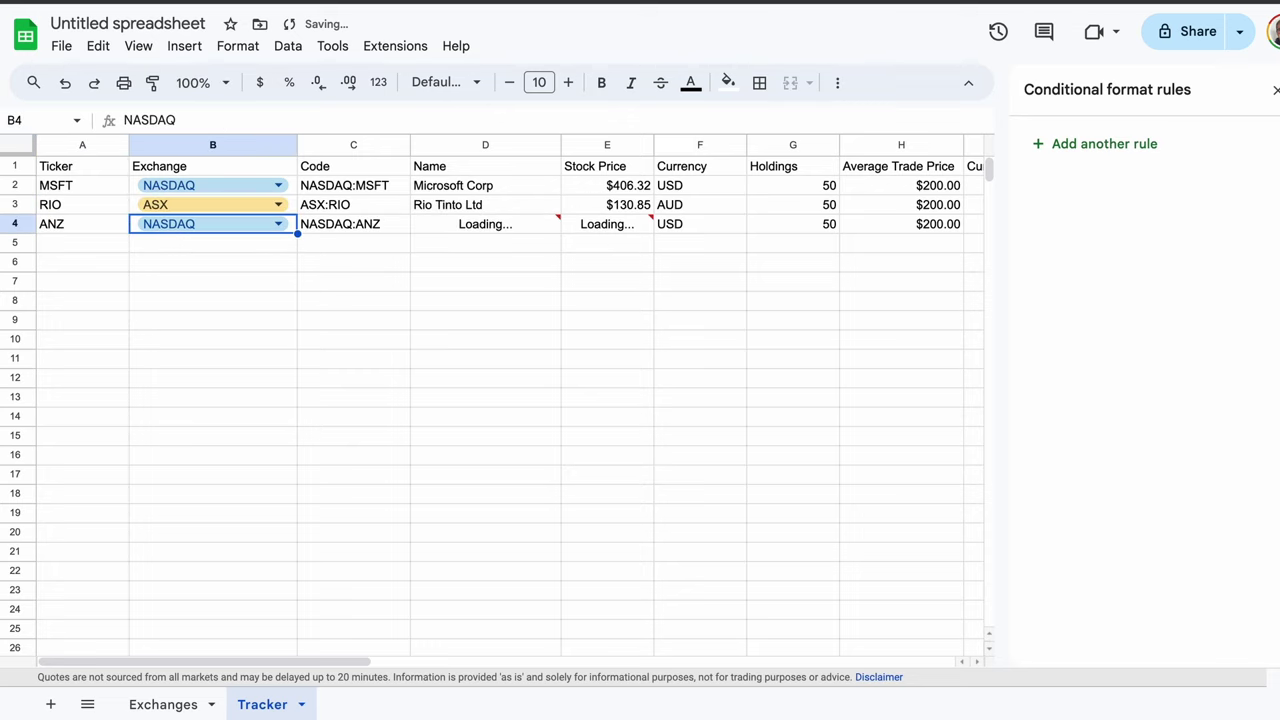
pyautogui.write('NZE')
pyautogui.press('Tab')
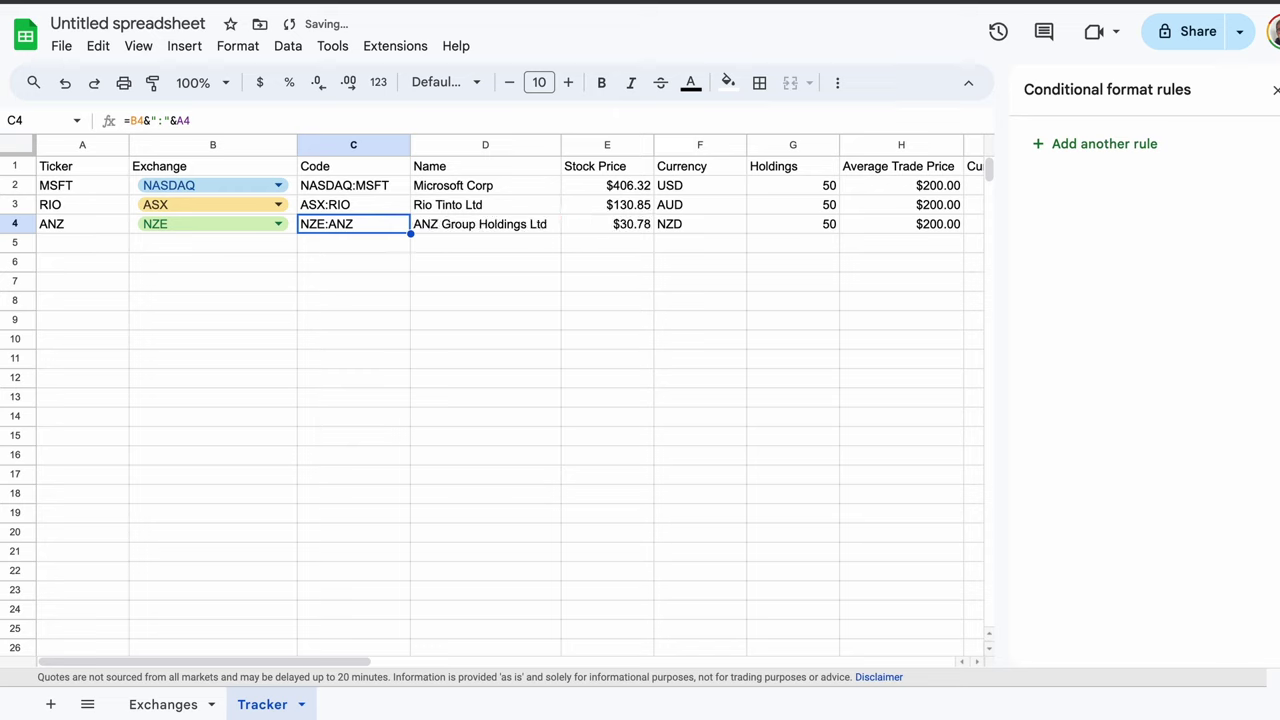
pyautogui.click(485, 224)
pyautogui.click(485, 204)
pyautogui.click(485, 224)
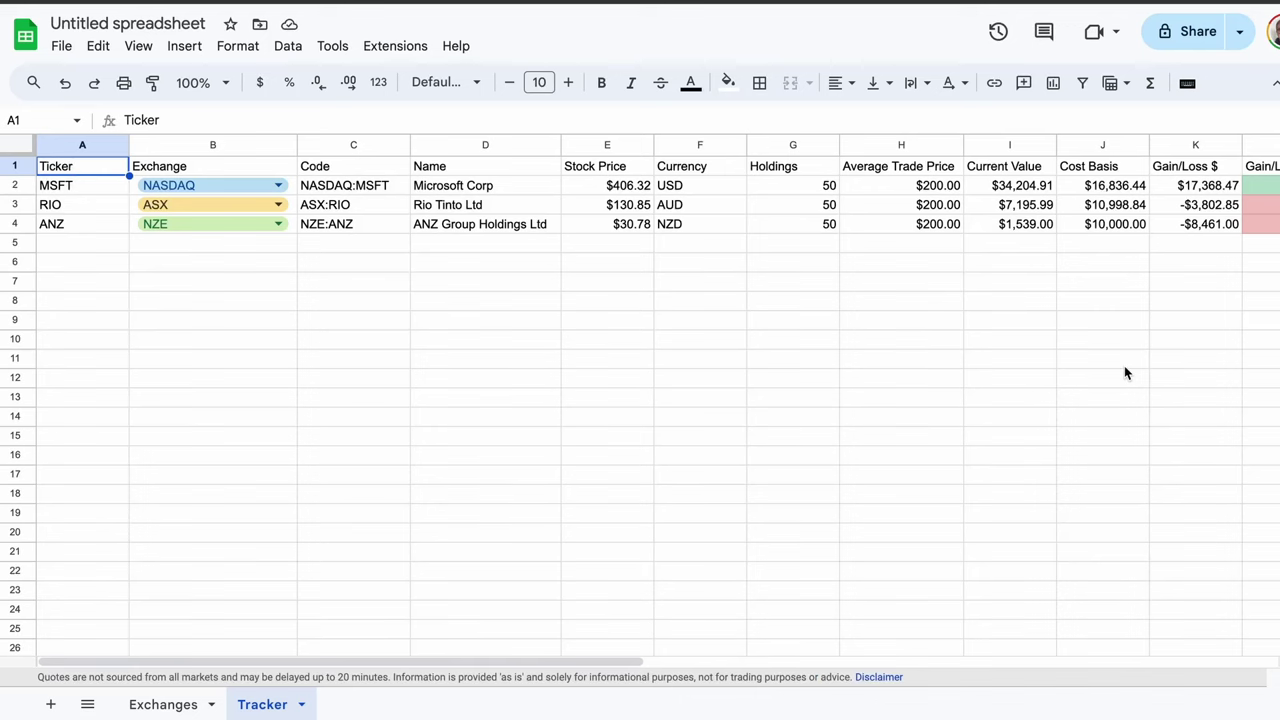
# Insert five blank rows above the header row of the Tracker sheet
pyautogui.click(14, 166)
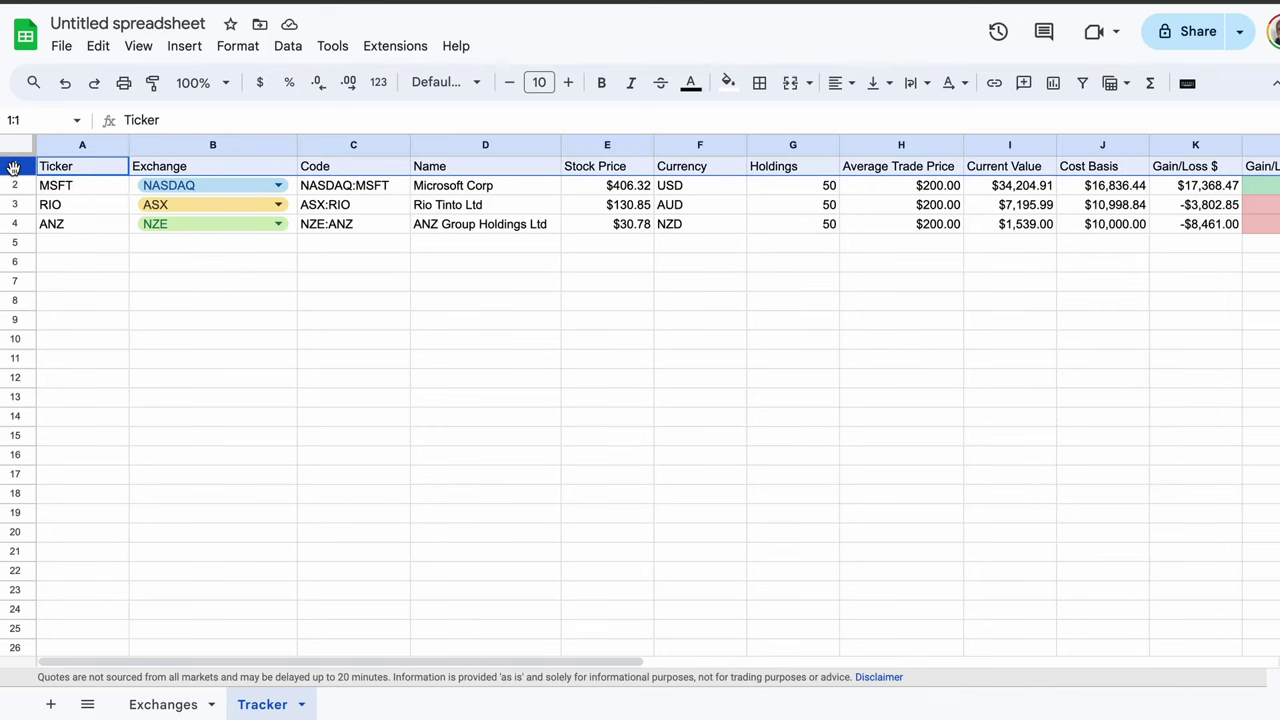
pyautogui.keyDown('shift'); pyautogui.click(12, 241); pyautogui.keyUp('shift')
pyautogui.rightClick(12, 241)
pyautogui.click(114, 390)
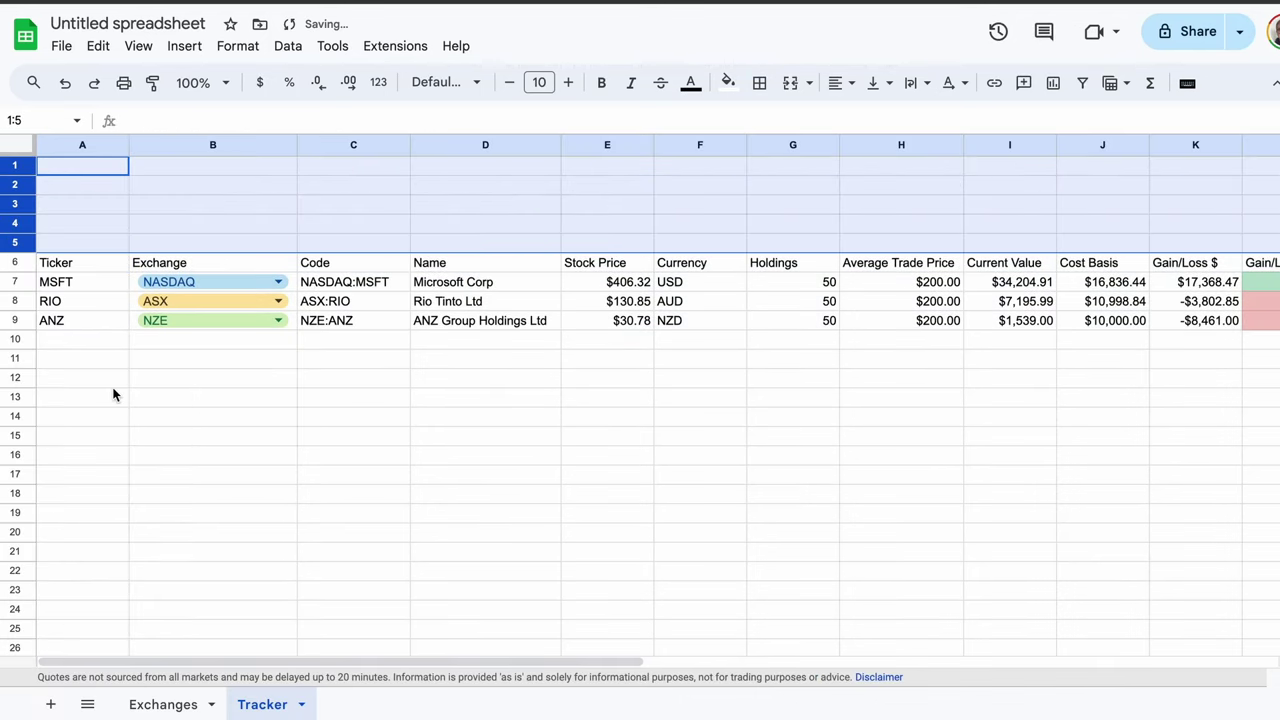
# Add a Portfolio Value total in A1:B1 using the formula =sum(I:I), formatted as currency
pyautogui.click(105, 170)
pyautogui.write('P')
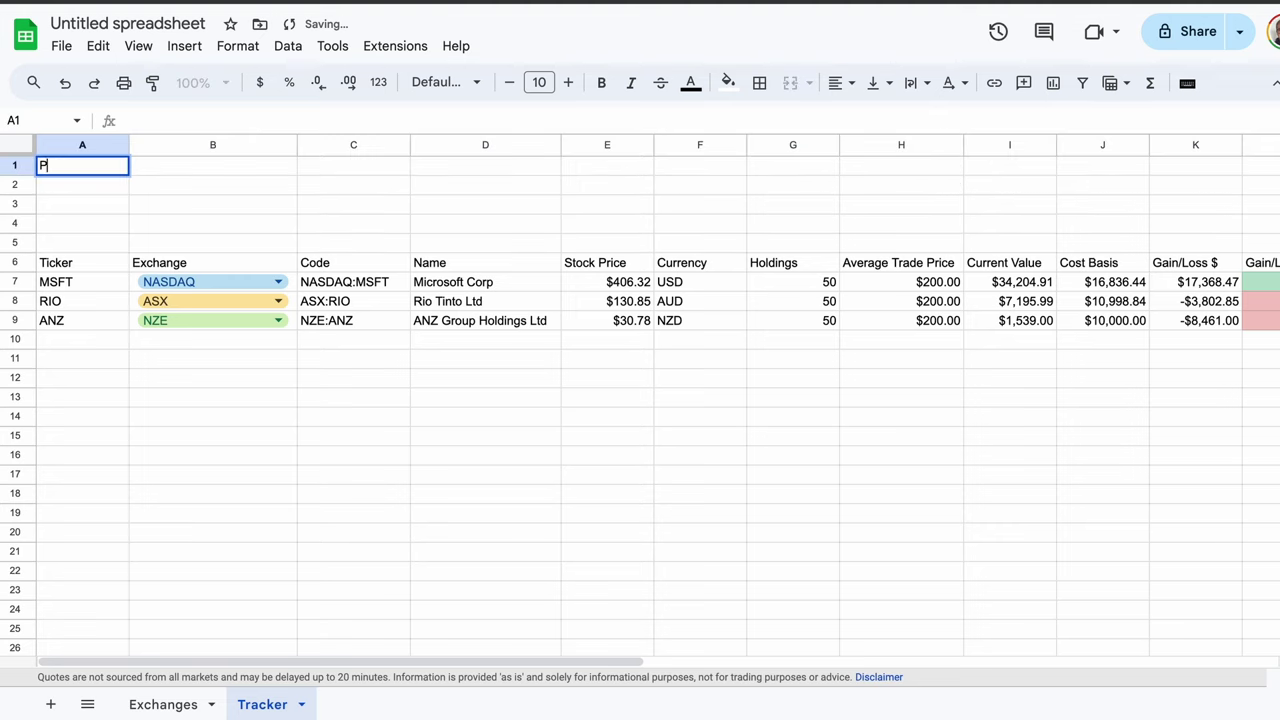
pyautogui.write('ortfolio Value')
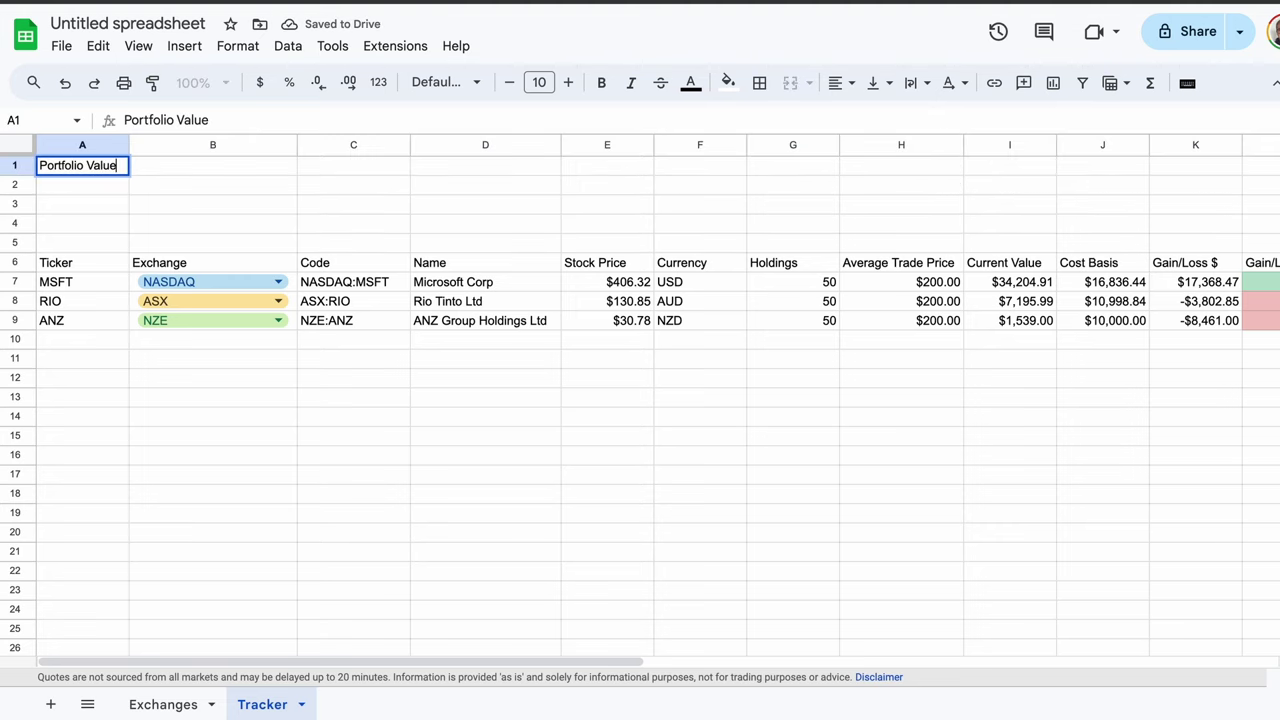
pyautogui.press('Tab')
pyautogui.write('=')
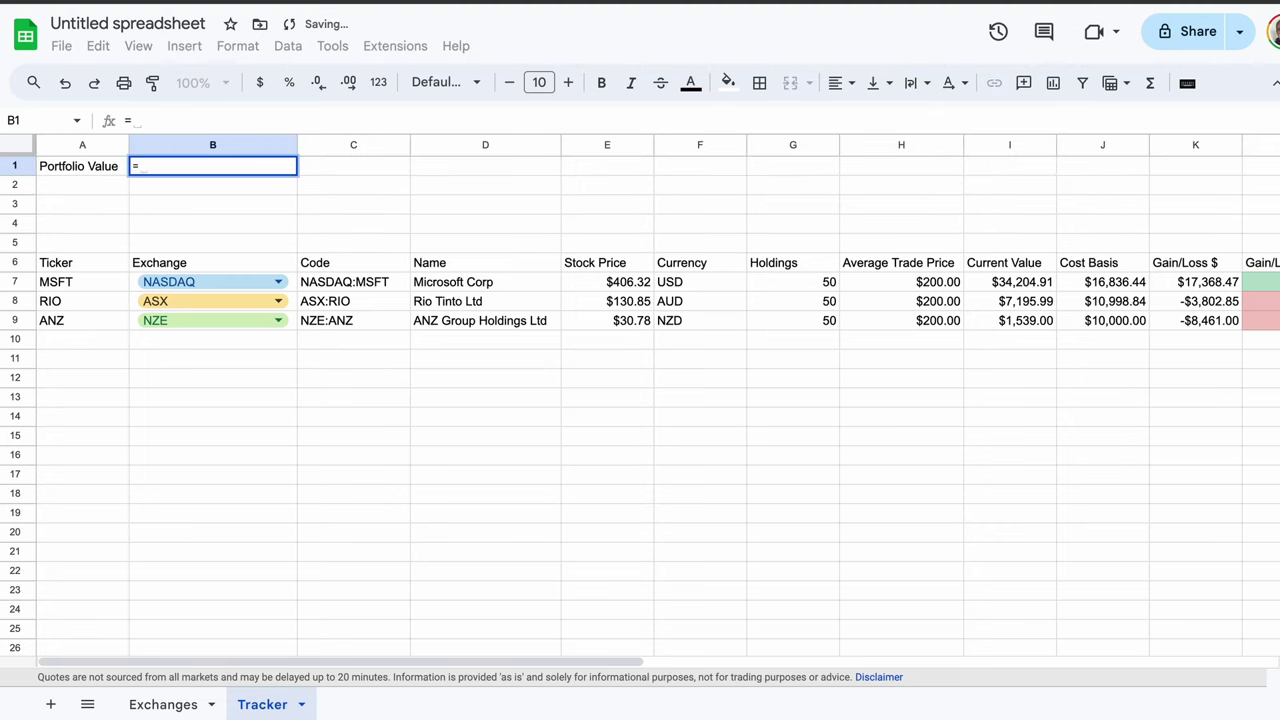
pyautogui.write('sum(')
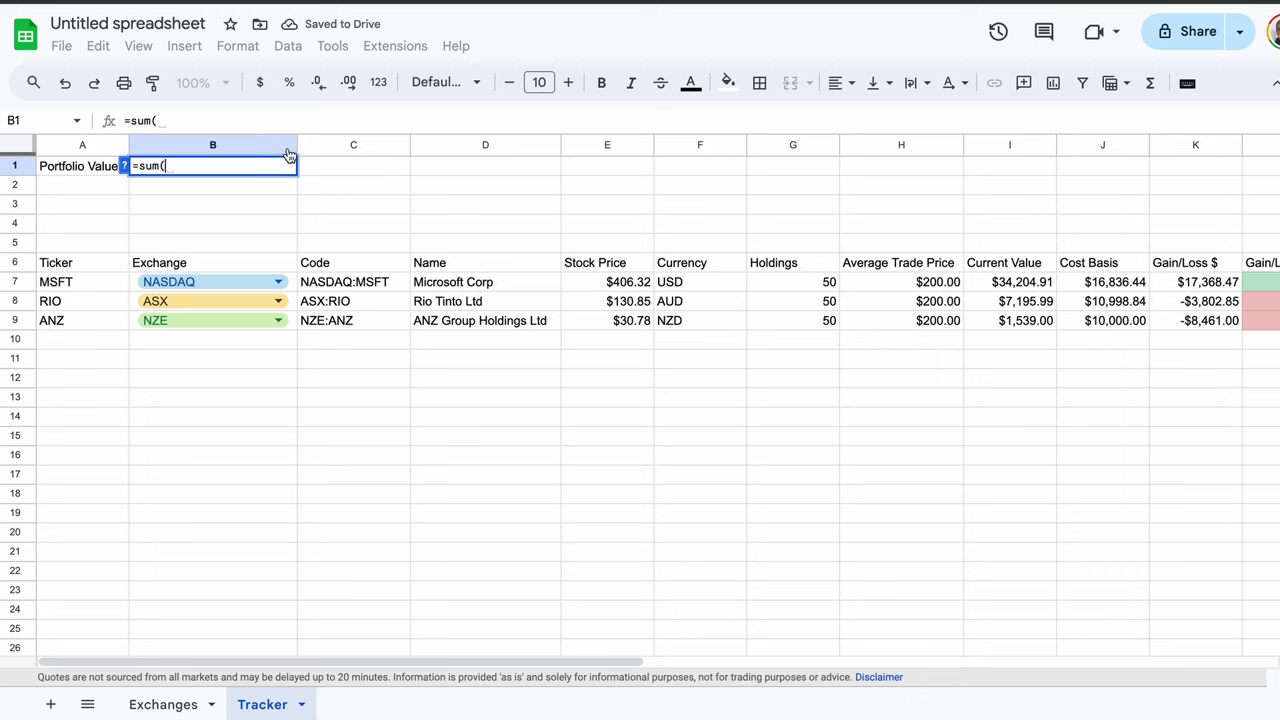
pyautogui.click(1004, 150)
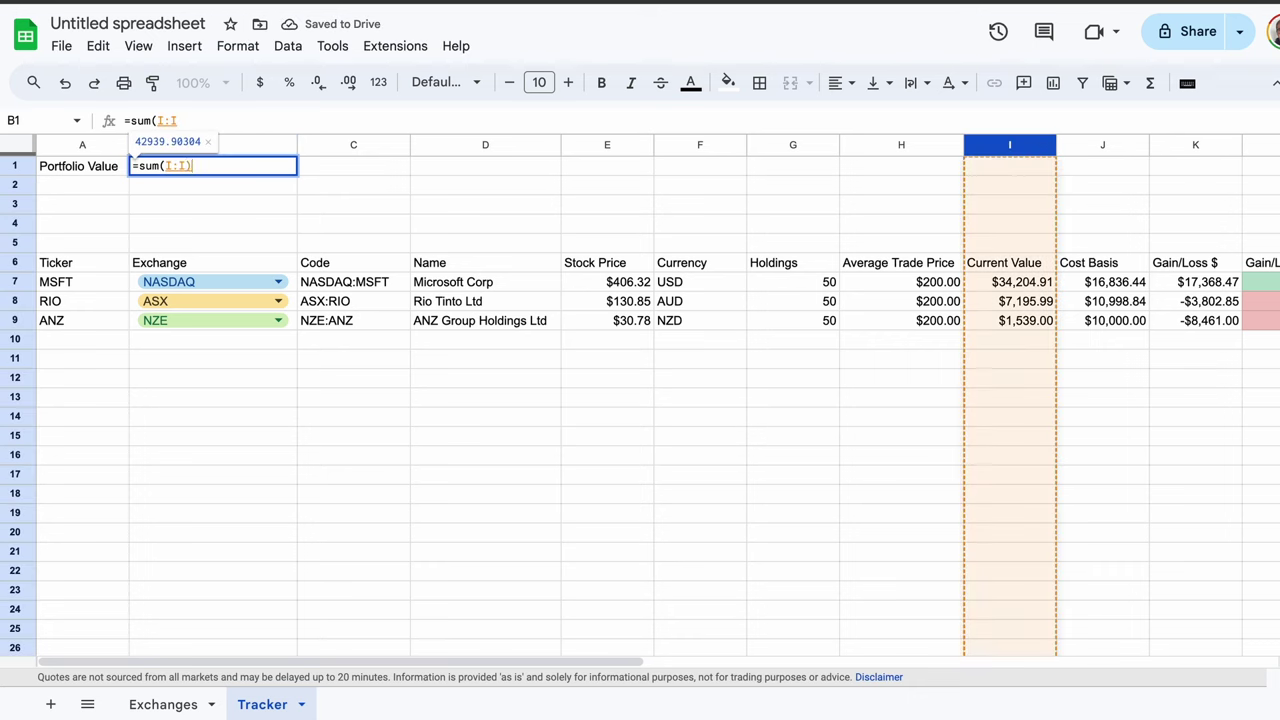
pyautogui.press('Return')
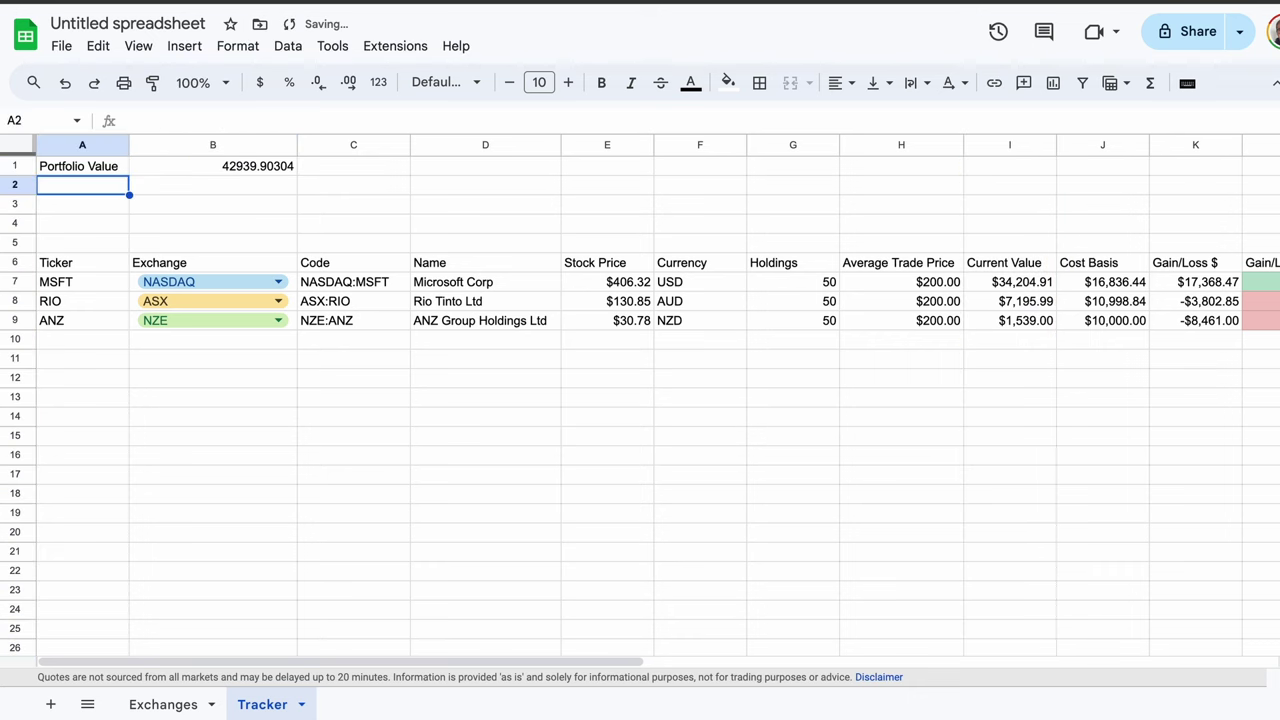
pyautogui.click(240, 168)
pyautogui.click(259, 83)
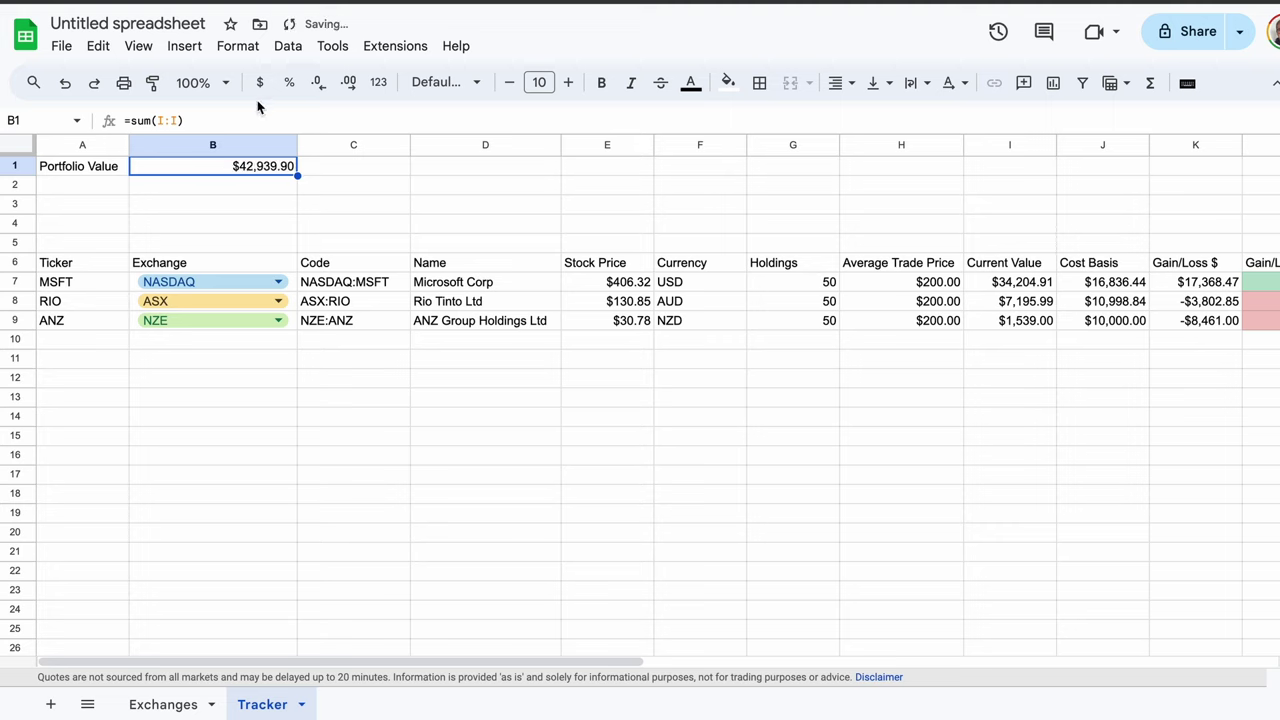
# Add a Cost Basis total in A2:B2 using the formula =sum(J:J), formatted as currency
pyautogui.click(107, 193)
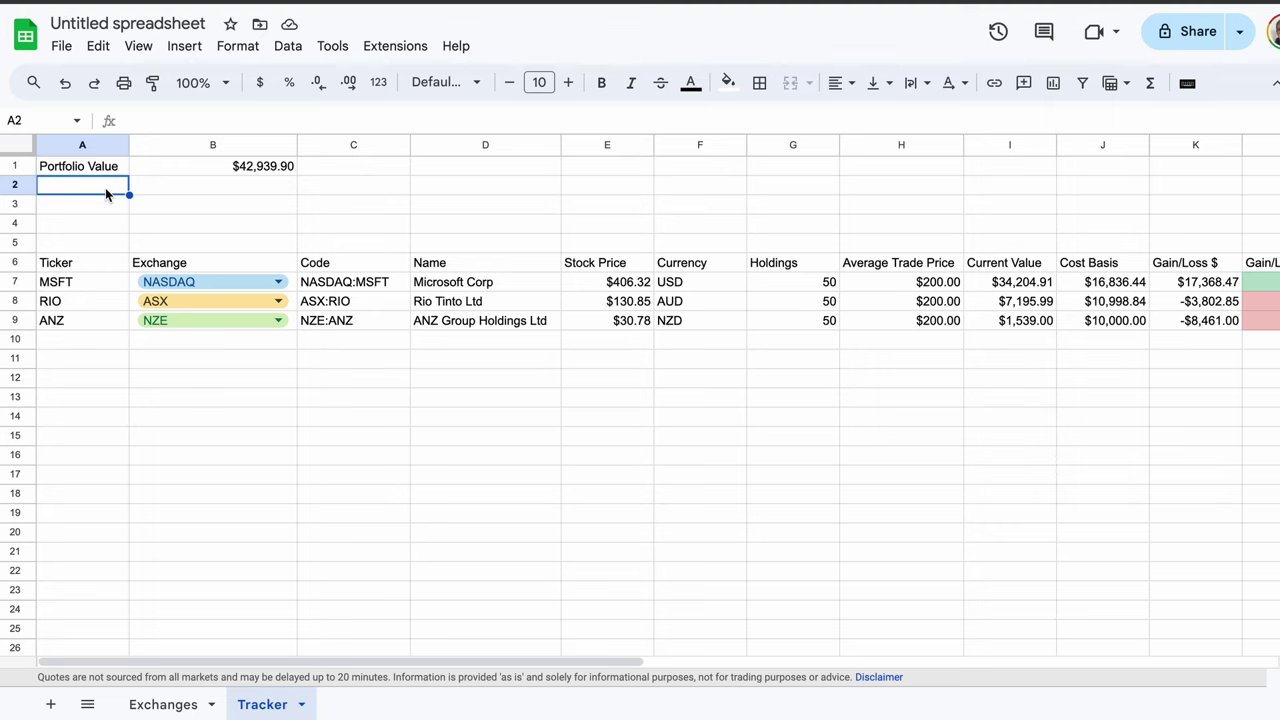
pyautogui.write('Cost Basis')
pyautogui.press('Tab')
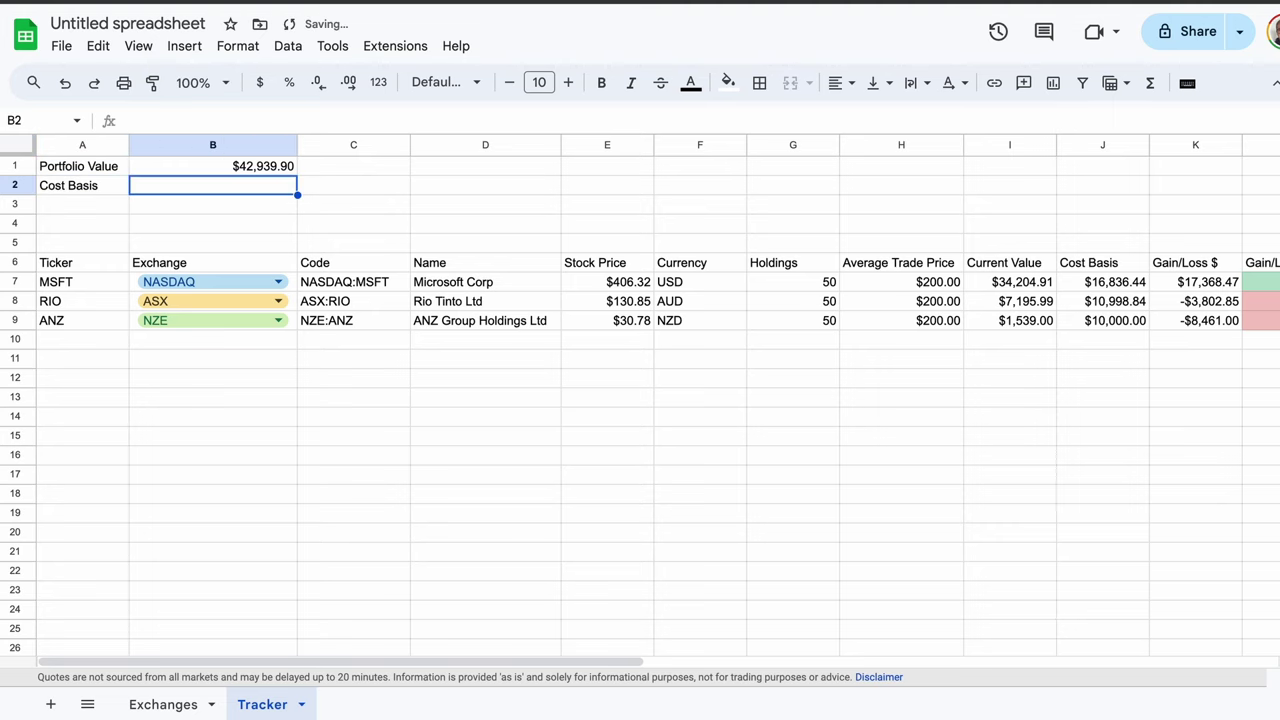
pyautogui.write('=sum(')
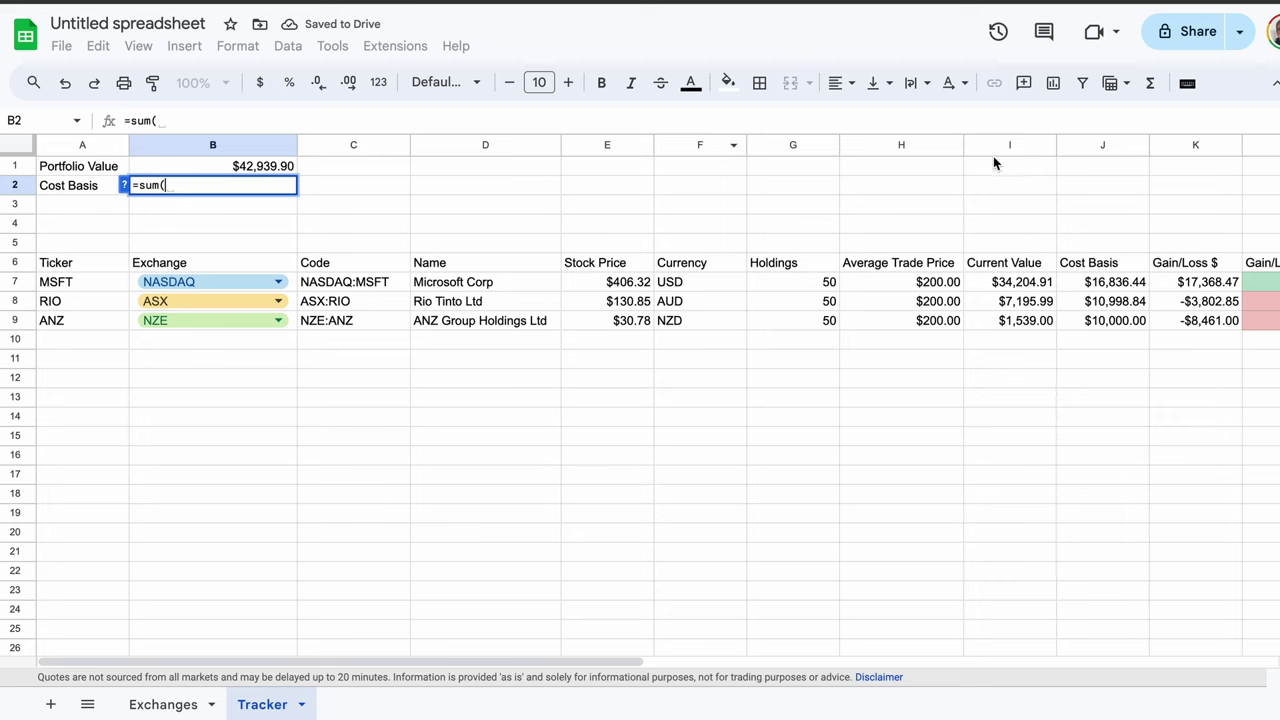
pyautogui.click(1106, 150)
pyautogui.press('Tab')
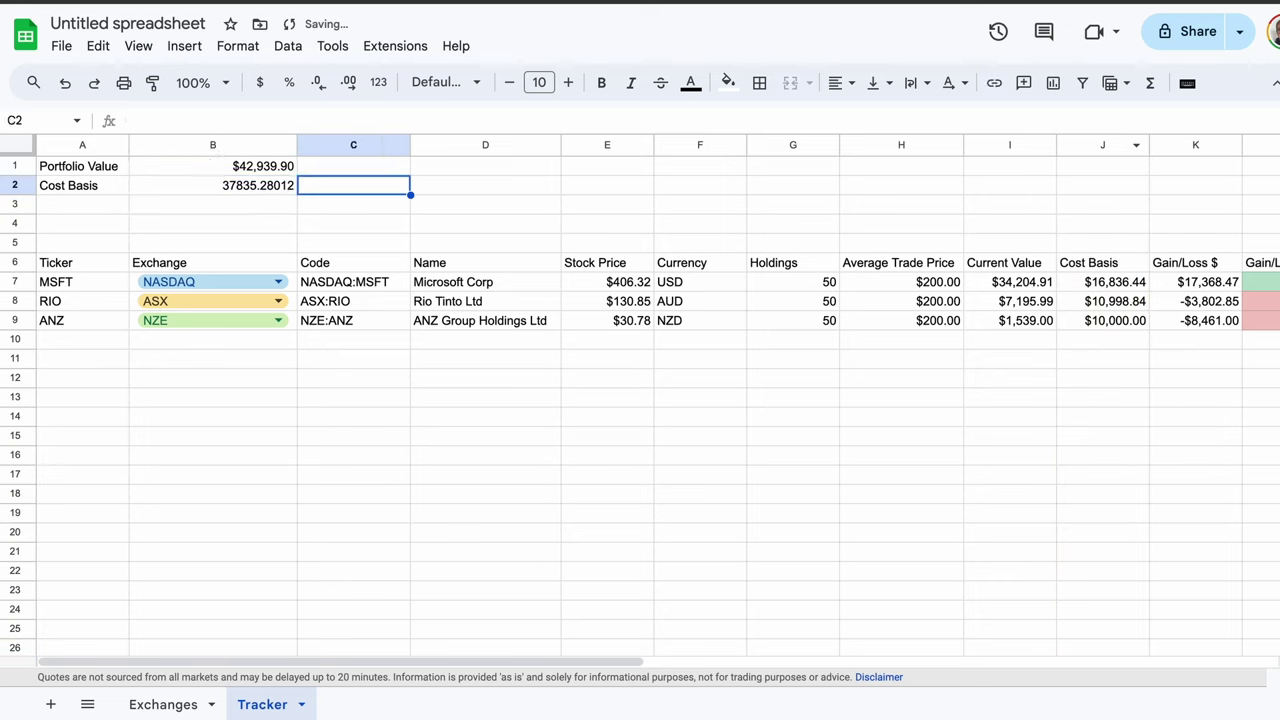
pyautogui.press('Left')
pyautogui.click(259, 82)
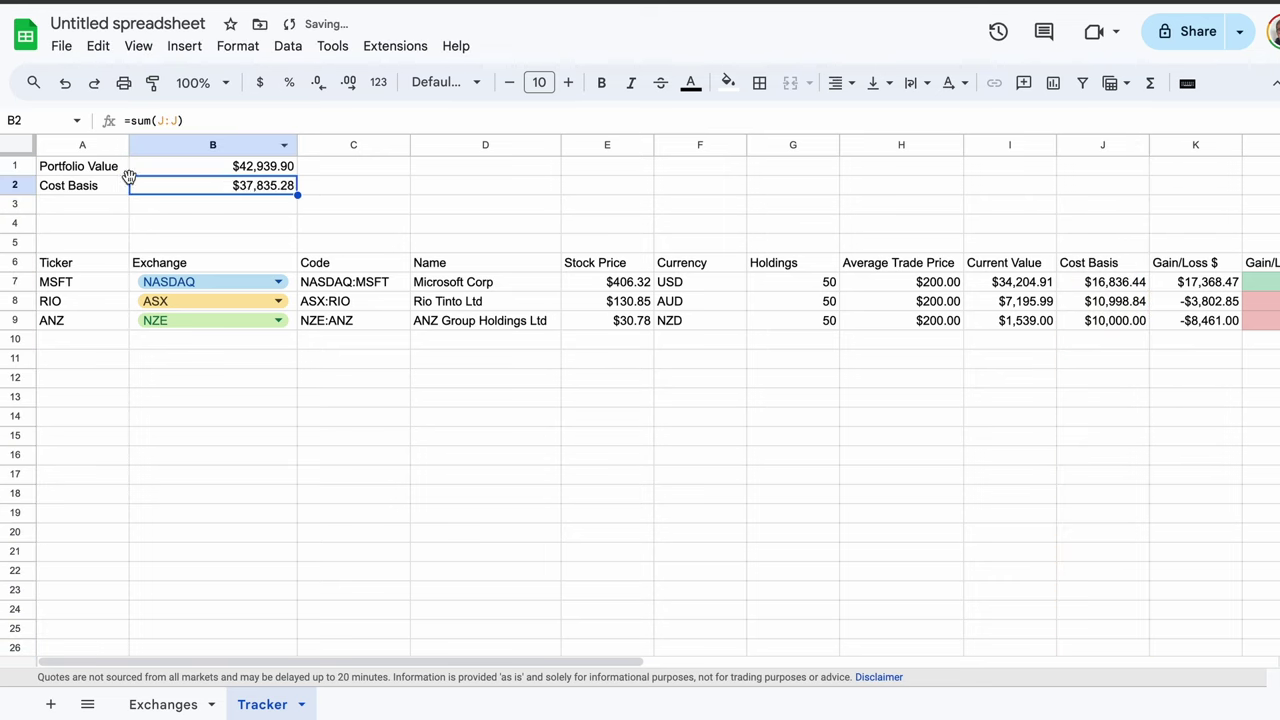
# Add a Portfolio Return $ row in A3:B3 that subtracts the cost basis from the portfolio value with =B1-B2
pyautogui.click(107, 205)
pyautogui.write('Portfolio Return')
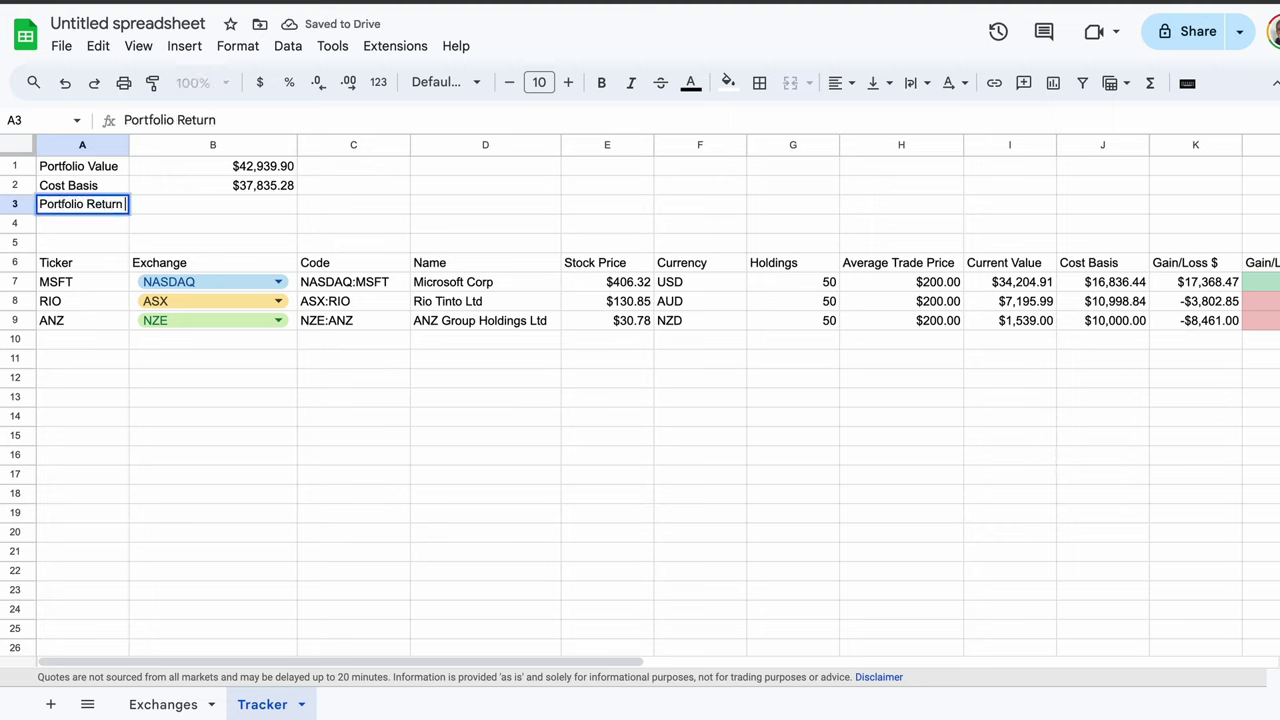
pyautogui.press('Tab')
pyautogui.write('=')
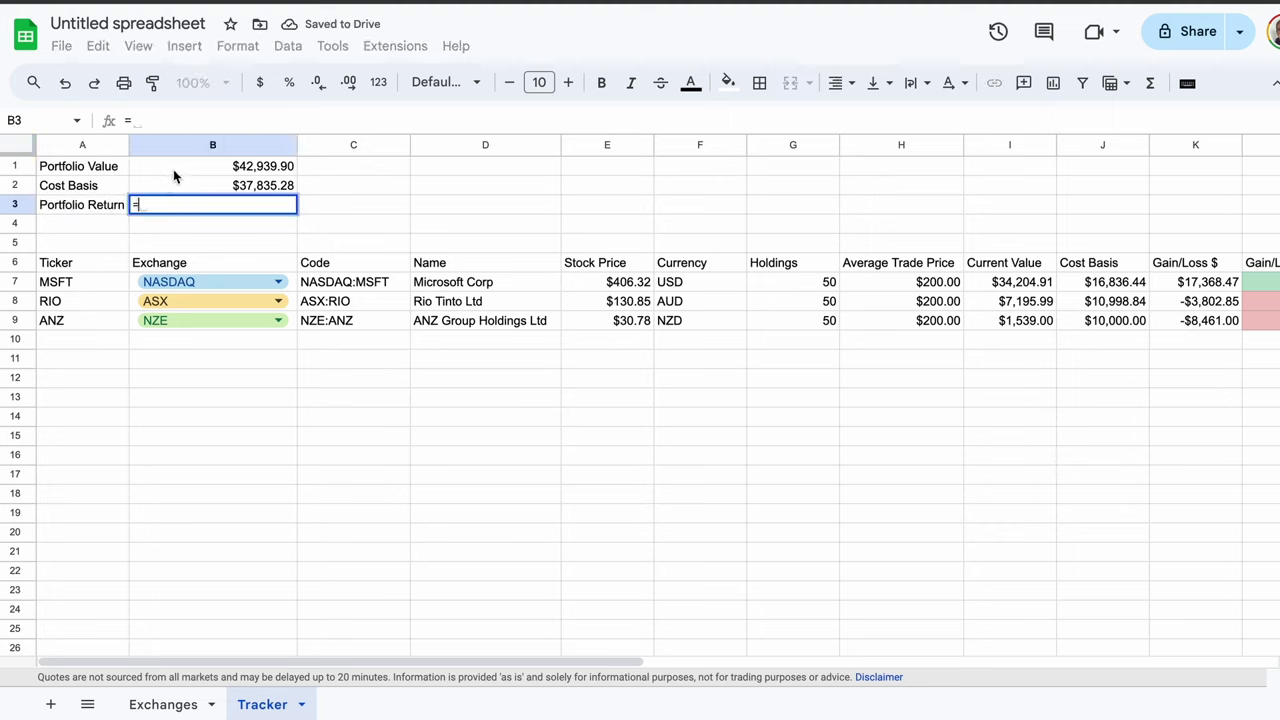
pyautogui.click(173, 170)
pyautogui.write('-')
pyautogui.click(160, 186)
pyautogui.press('Return')
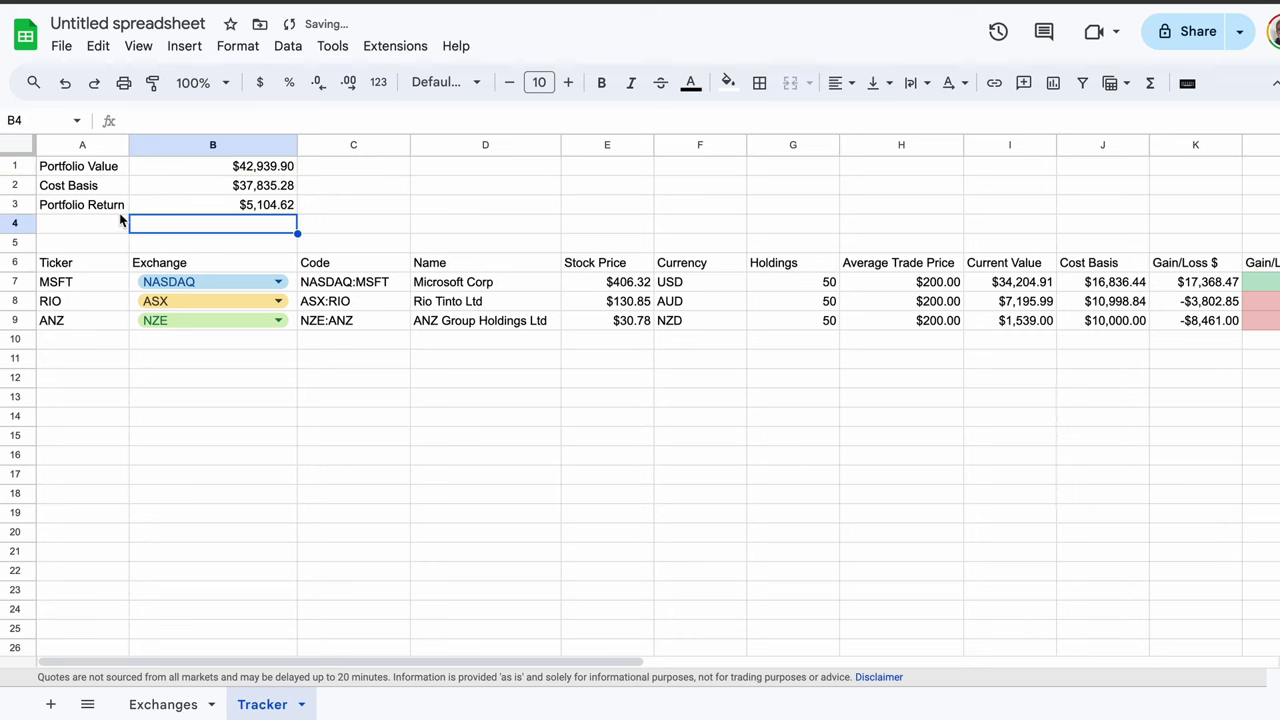
# Copy the Portfolio Return $ row into A4:B4 and relabel the copy Portfolio Return %
pyautogui.moveTo(100, 205); pyautogui.dragTo(185, 208)
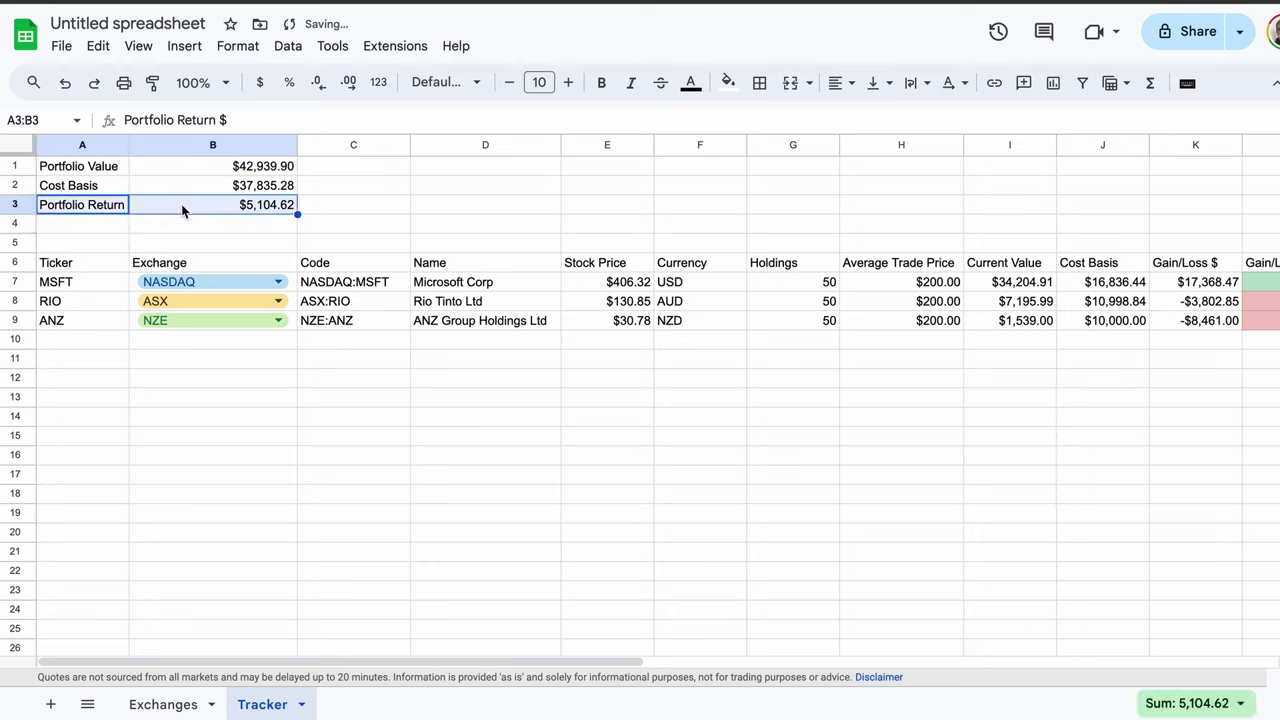
pyautogui.hotkey('ctrl', 'c')
pyautogui.click(110, 225)
pyautogui.hotkey('ctrl', 'v')
pyautogui.click(82, 223)
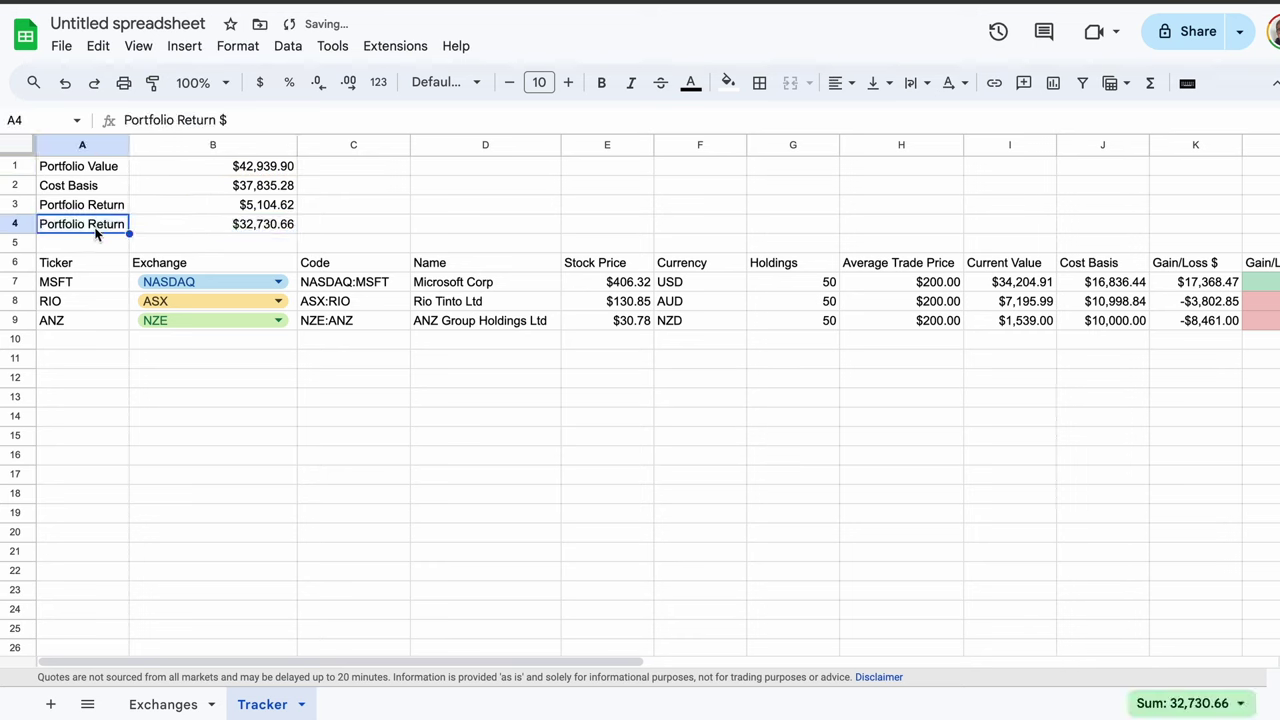
pyautogui.press('Return')
pyautogui.press('BackSpace')
pyautogui.press('BackSpace')
pyautogui.write('%')
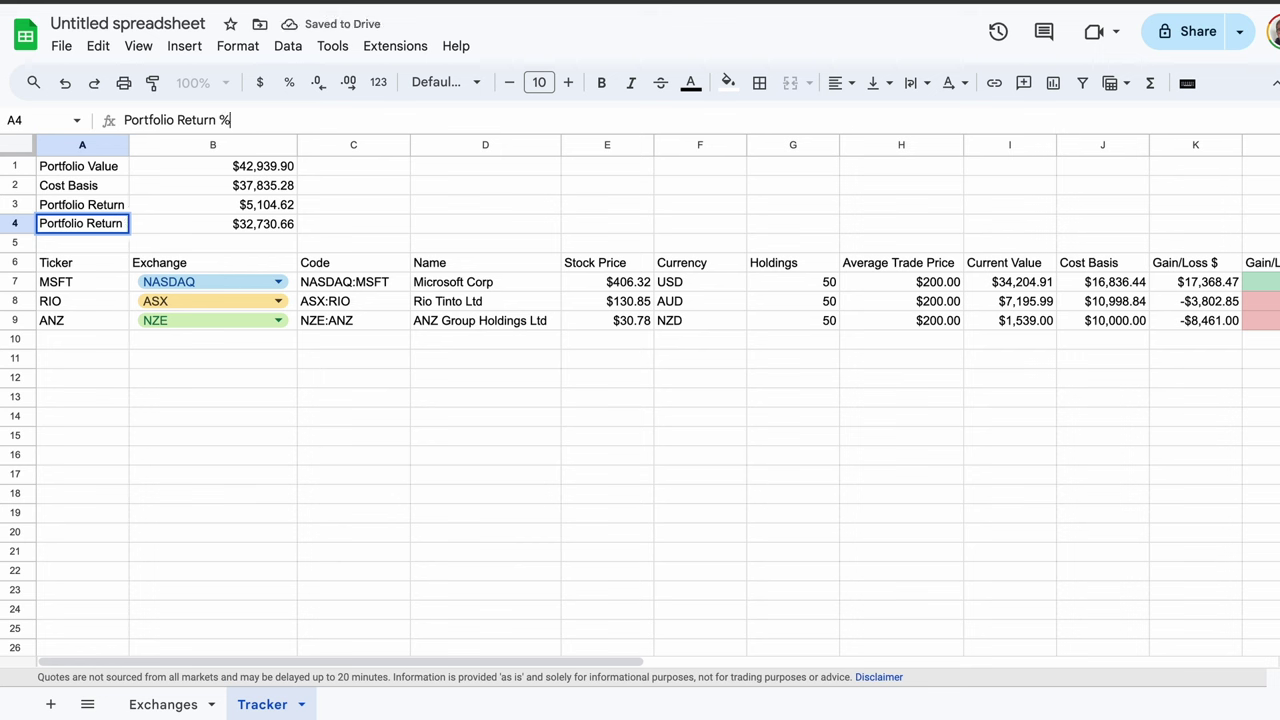
# Calculate the percentage return in B4 with =B3/B2 and format it as a percentage
pyautogui.press('Tab')
pyautogui.write('=B3')
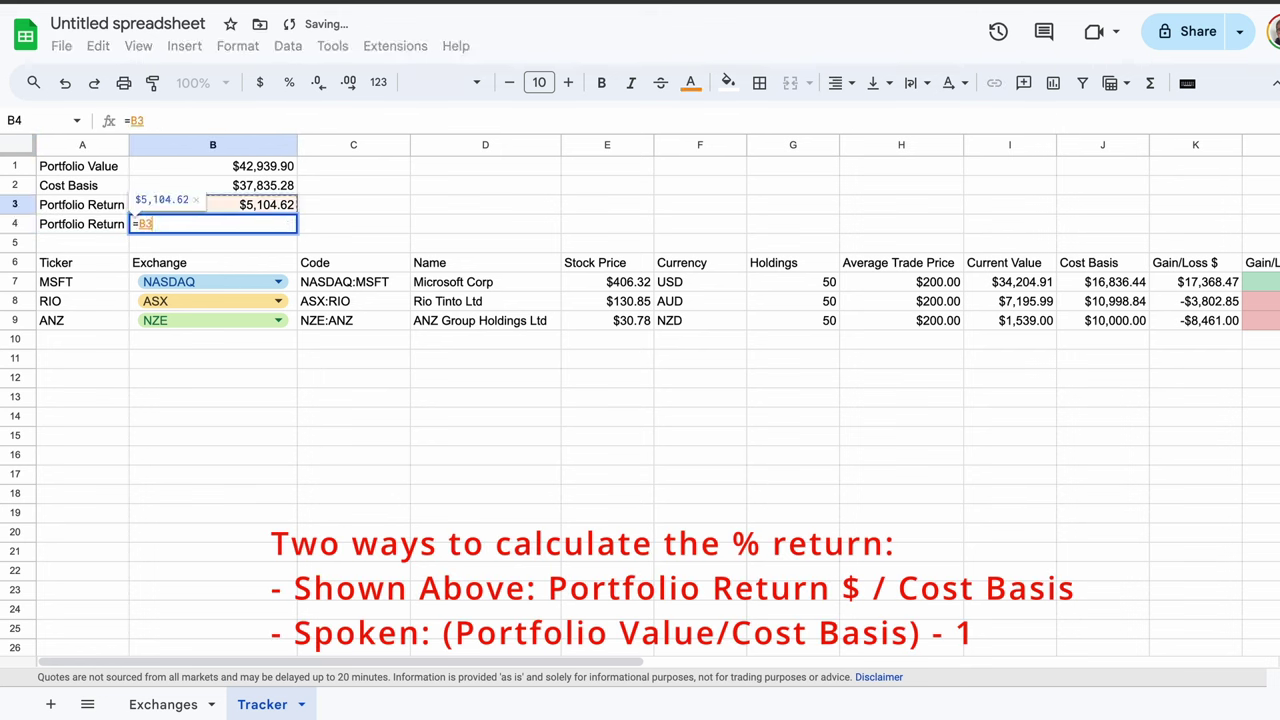
pyautogui.write('/')
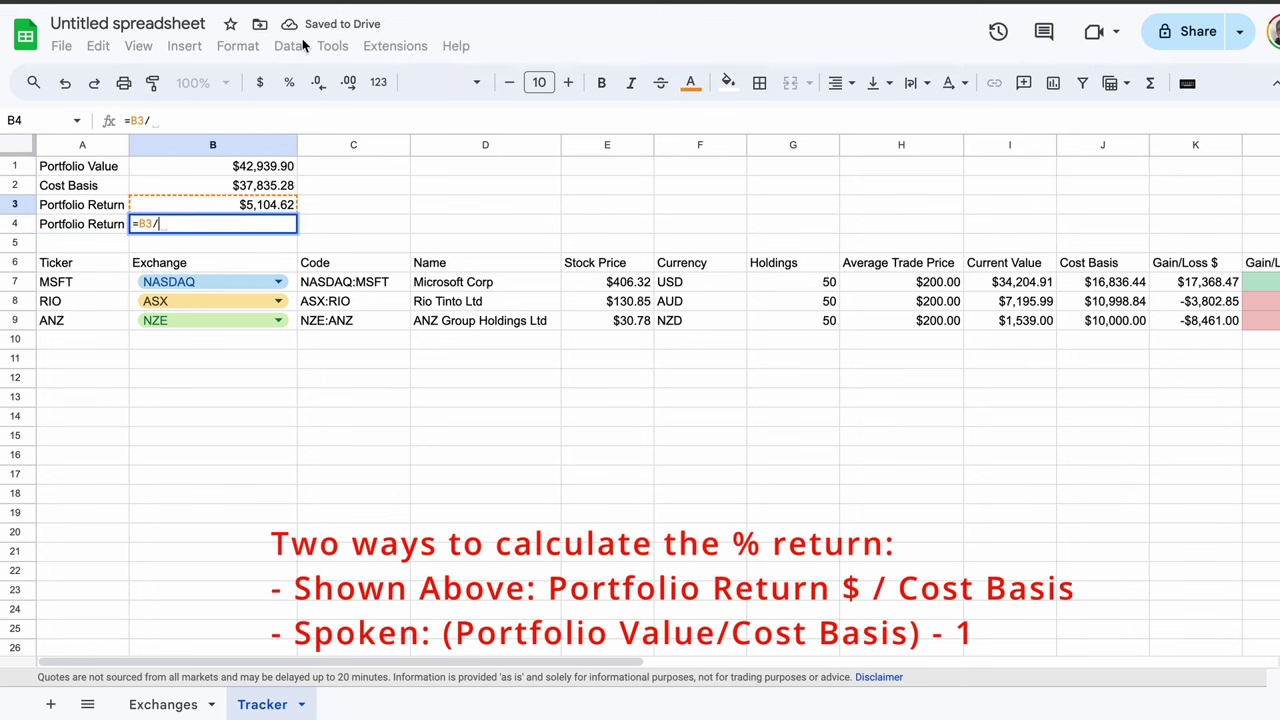
pyautogui.click(253, 190)
pyautogui.press('Tab')
pyautogui.click(291, 226)
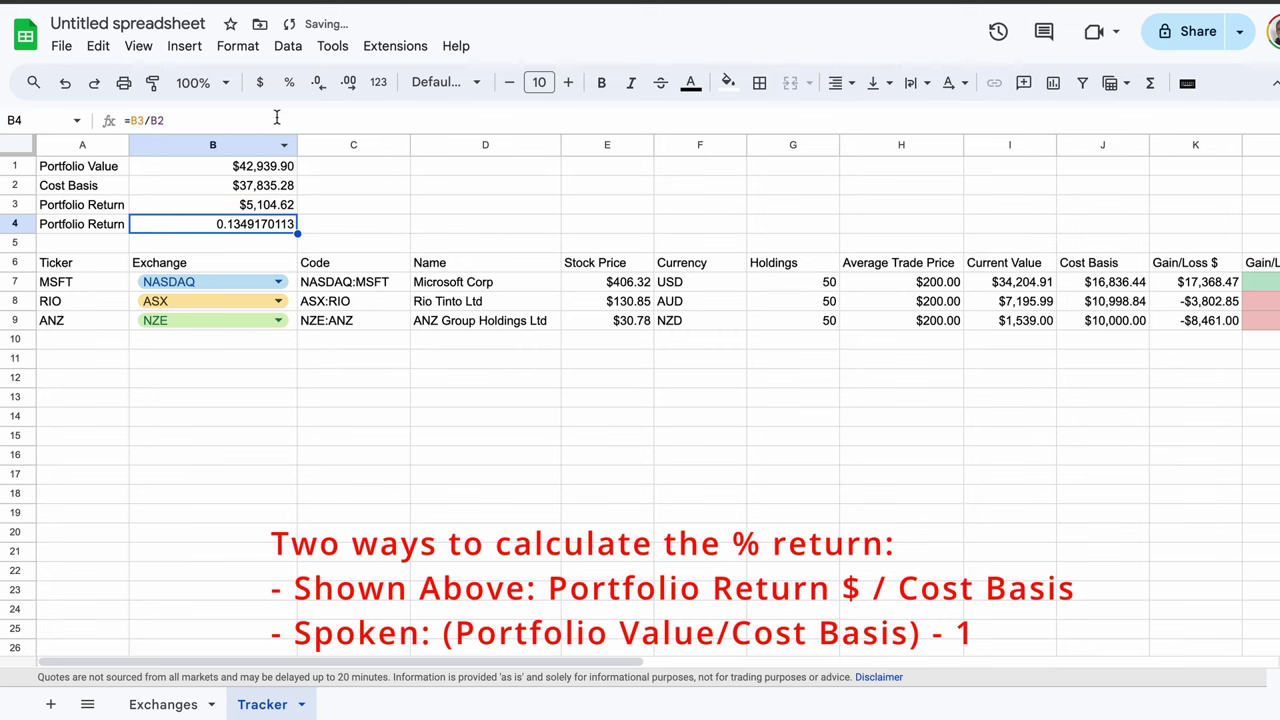
pyautogui.click(288, 82)
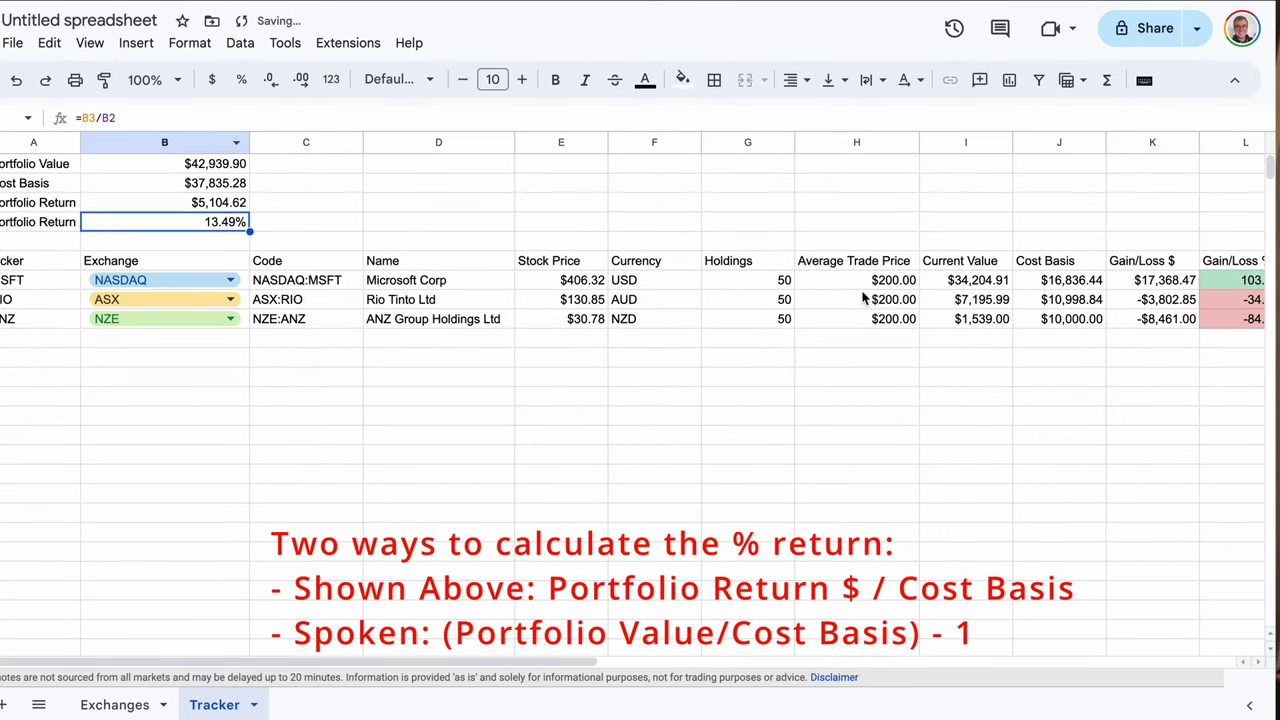
# Copy the conditional formatting from the Gain/Loss % cell L7 onto the portfolio return percentage in B4
pyautogui.click(1230, 284)
pyautogui.click(104, 80)
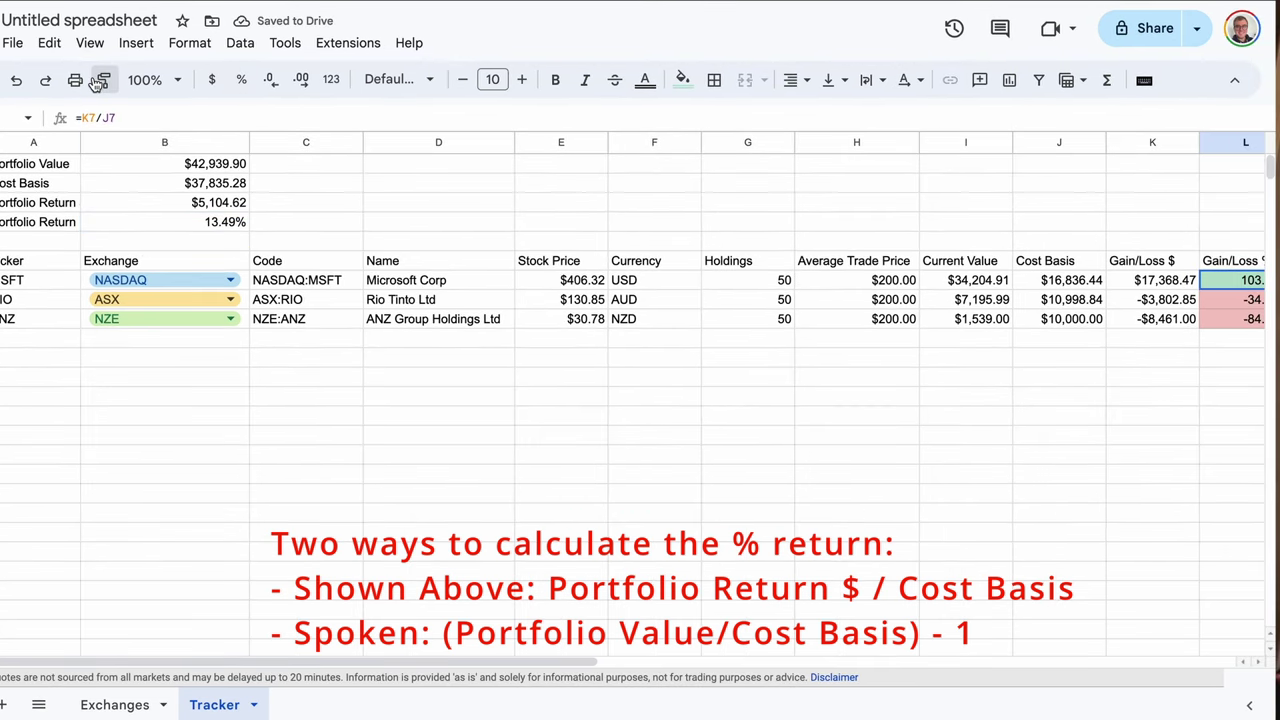
pyautogui.click(185, 226)
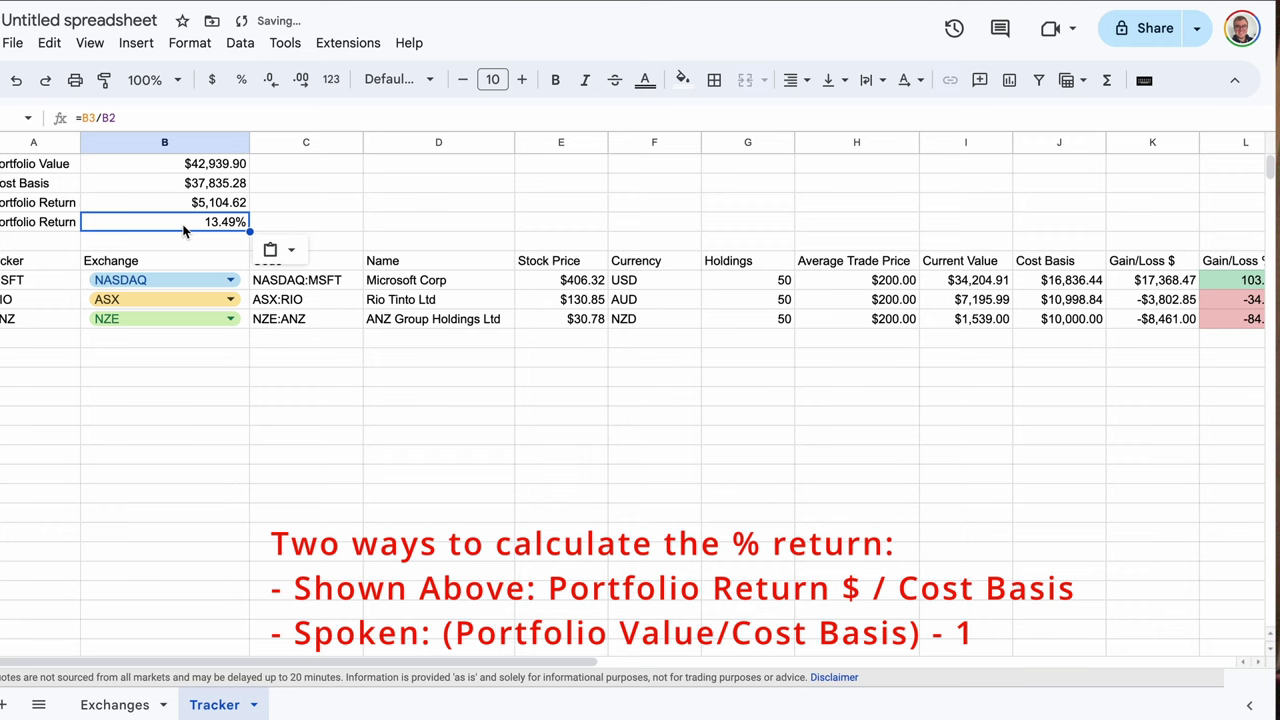
pyautogui.click(401, 226)
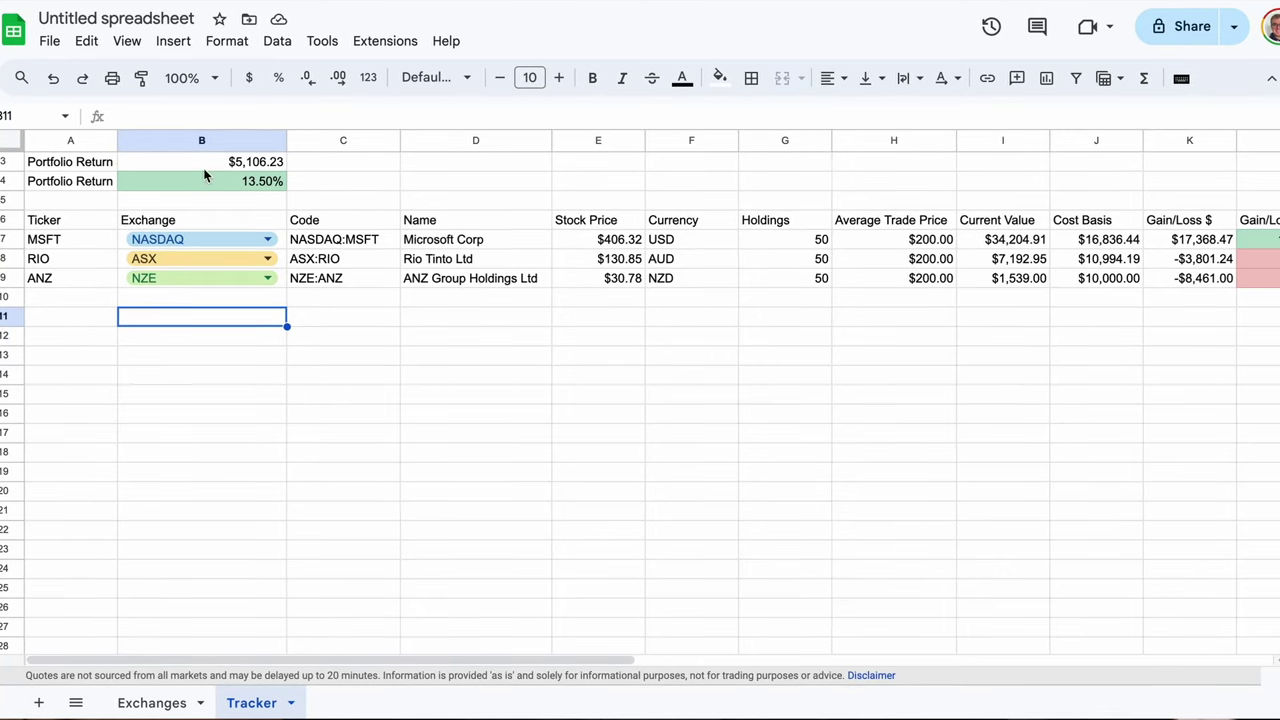
# Insert a chart below the holdings table using the data range A6:L9
pyautogui.click(176, 41)
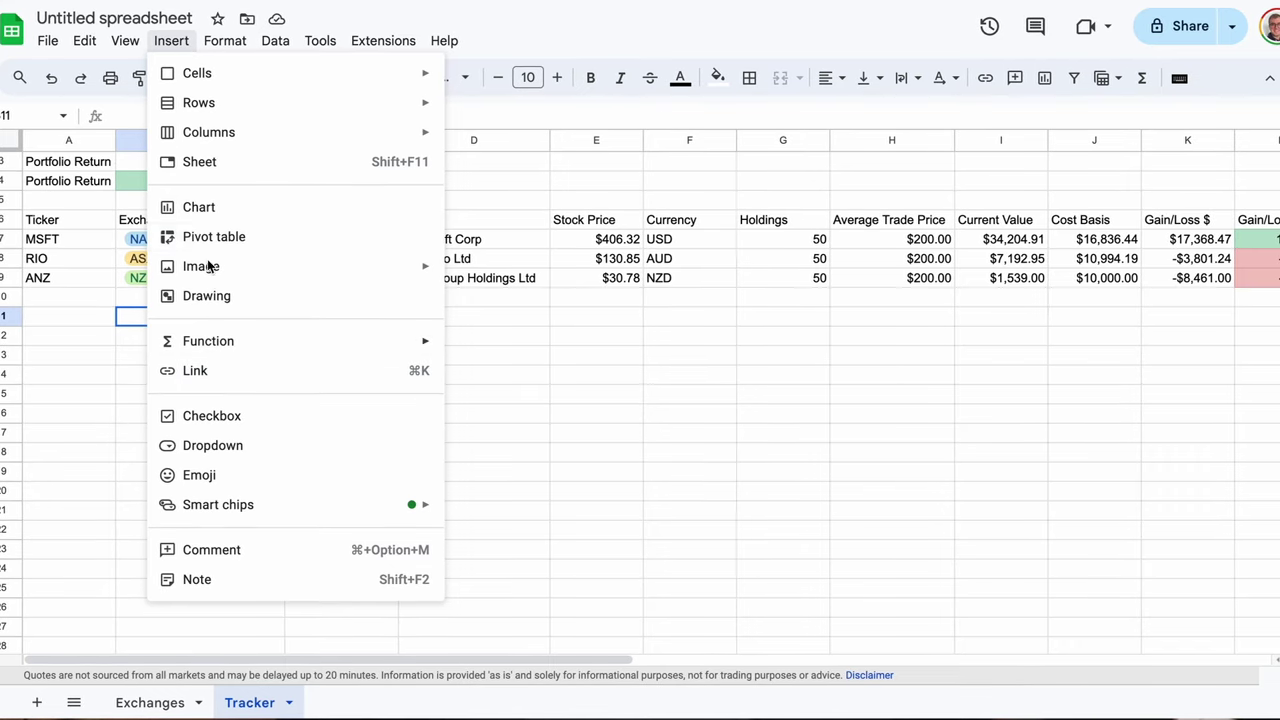
pyautogui.click(200, 207)
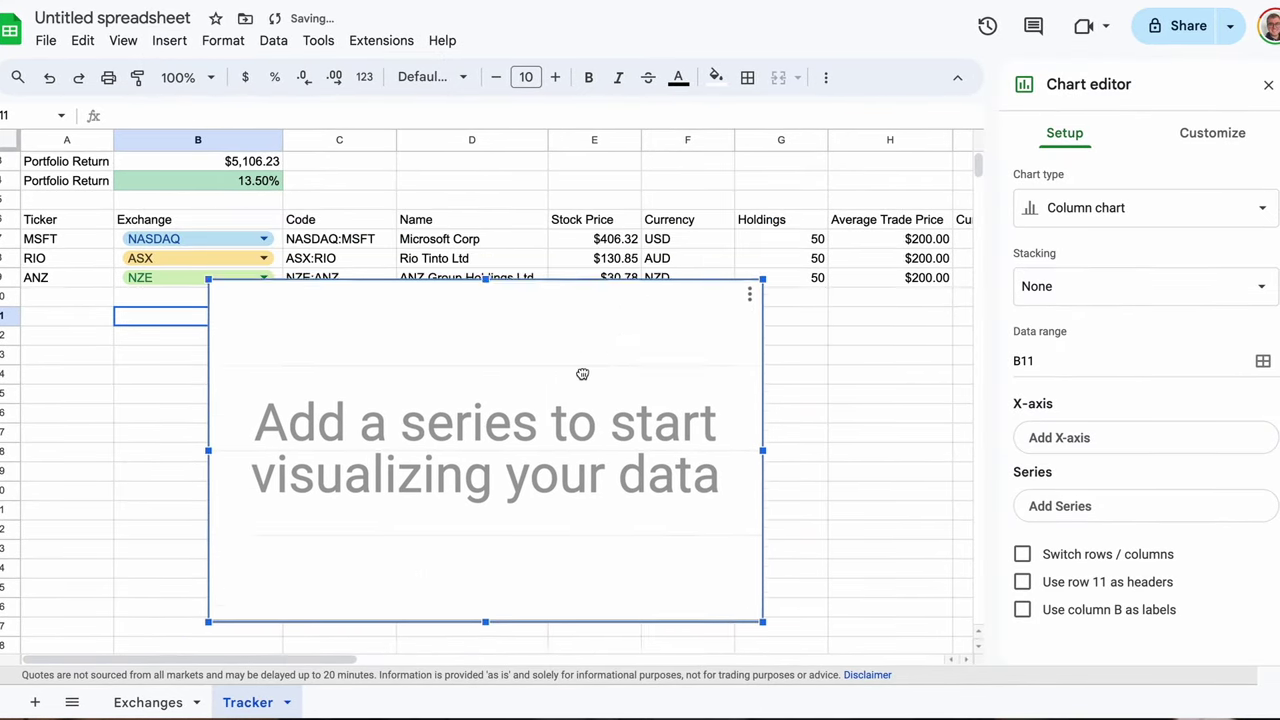
pyautogui.click(1263, 361)
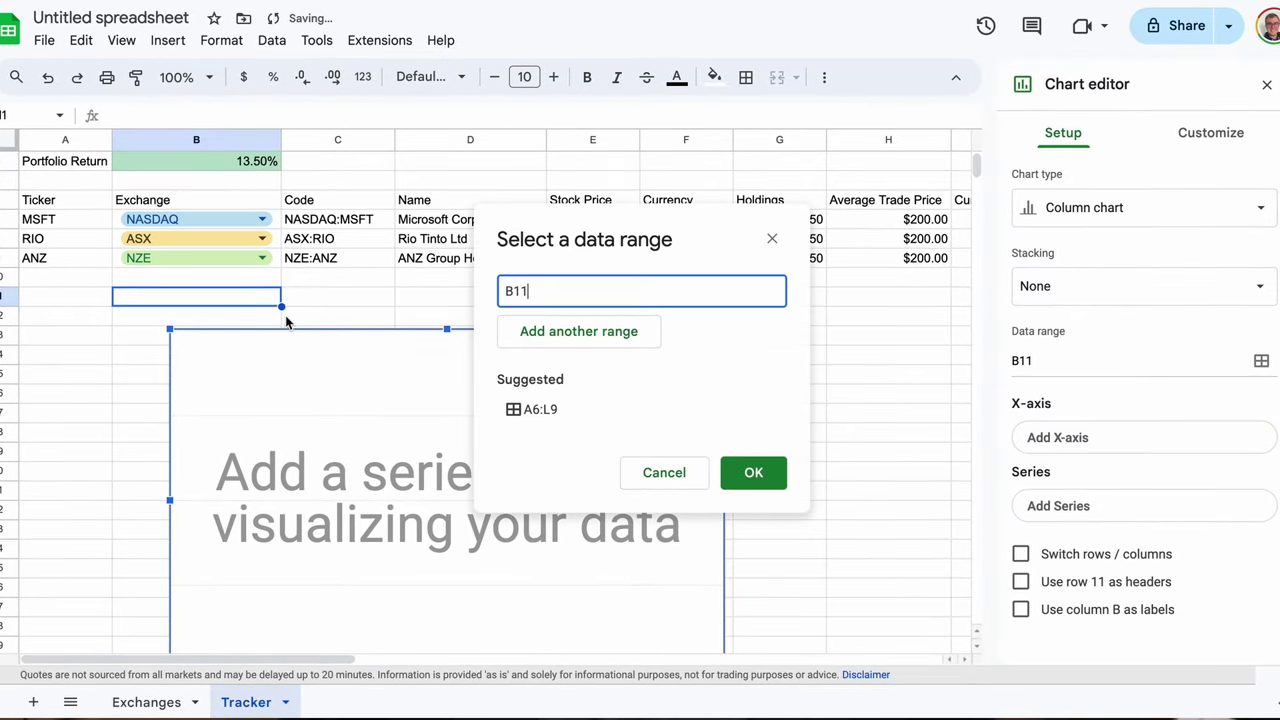
pyautogui.click(68, 203)
pyautogui.moveTo(68, 252); pyautogui.dragTo(70, 272)
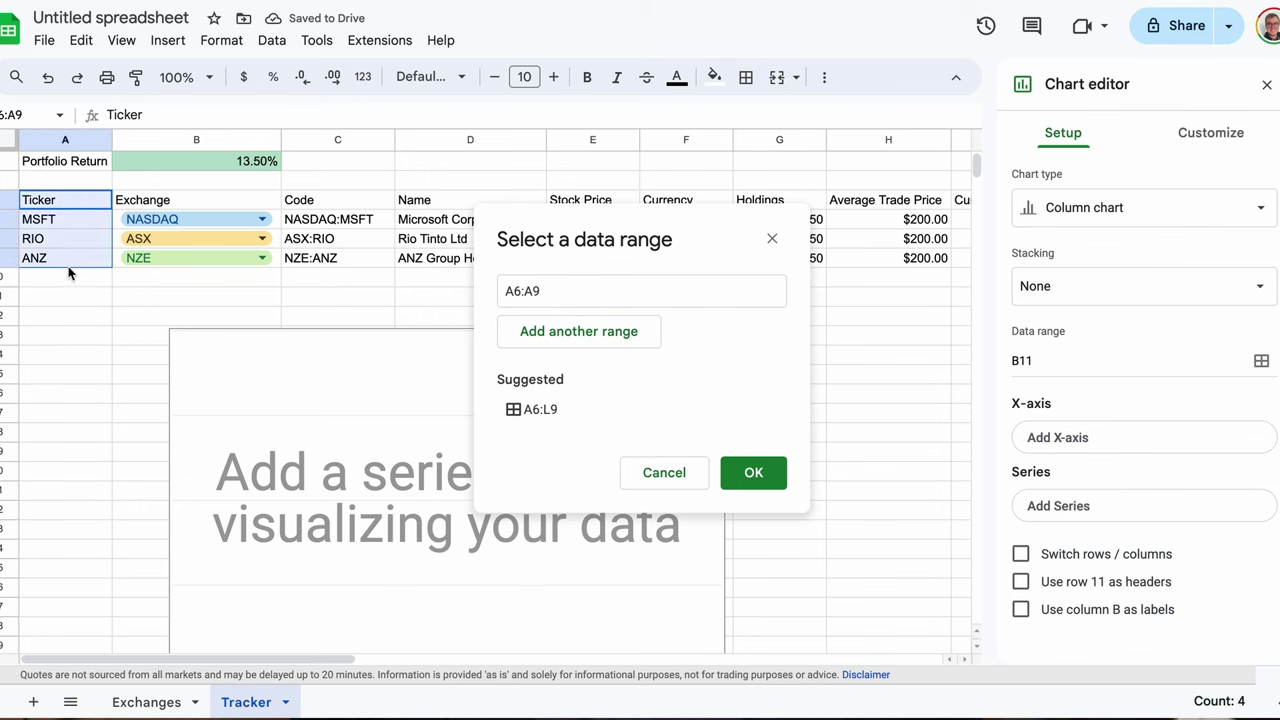
pyautogui.hotkey('ctrl', 'shift', 'Right')
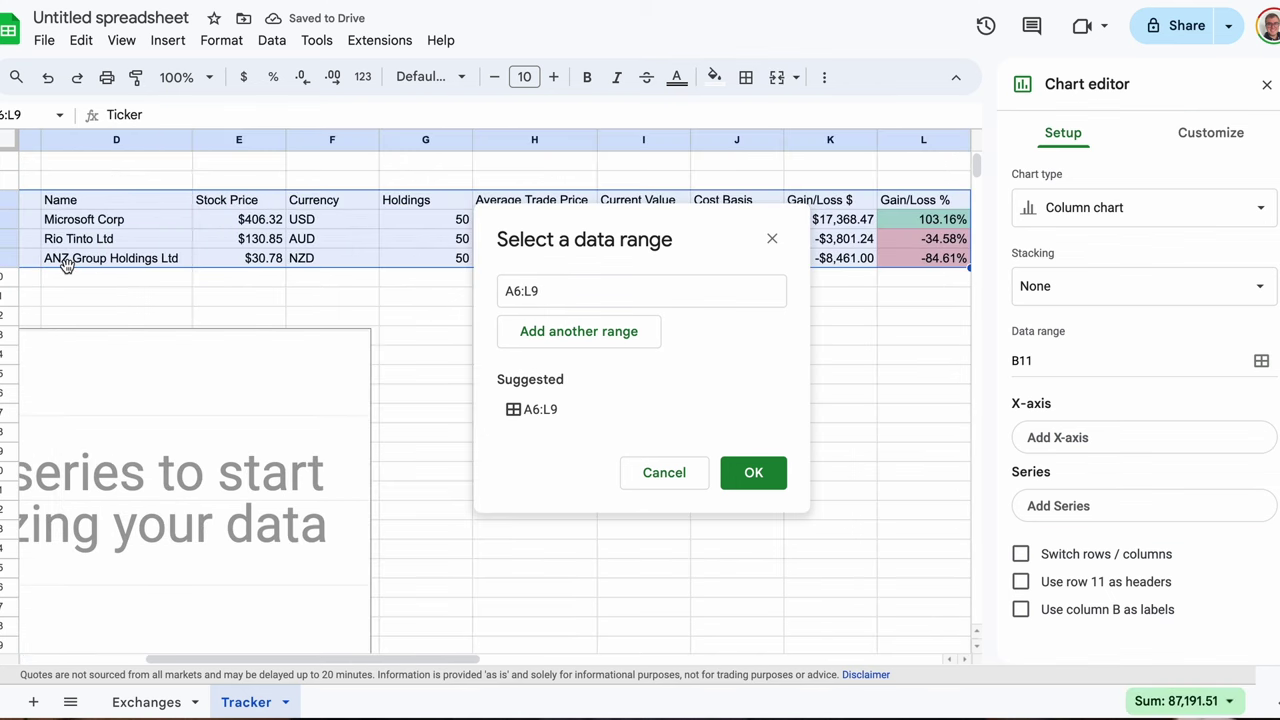
pyautogui.click(755, 473)
# Make the chart a pie chart with row 6 as headers, showing Current Value by Ticker
pyautogui.click(1105, 210)
pyautogui.scroll(-3, 1081, 475)
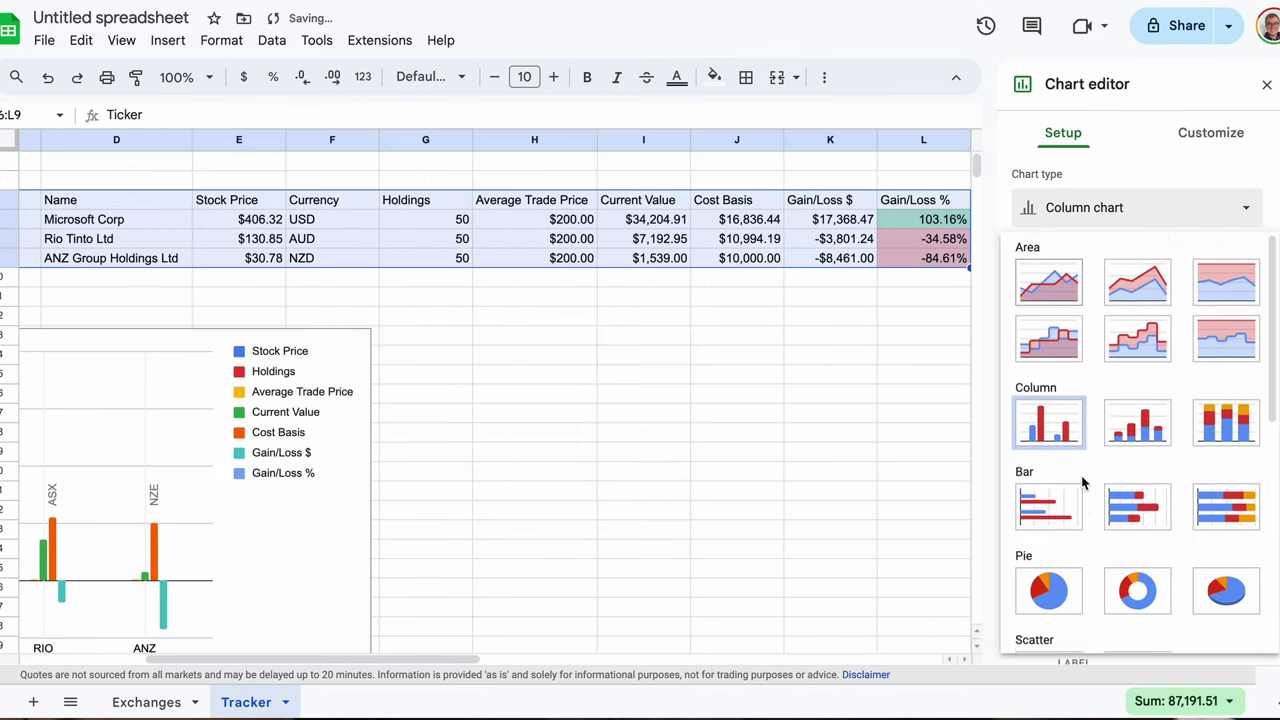
pyautogui.click(1048, 578)
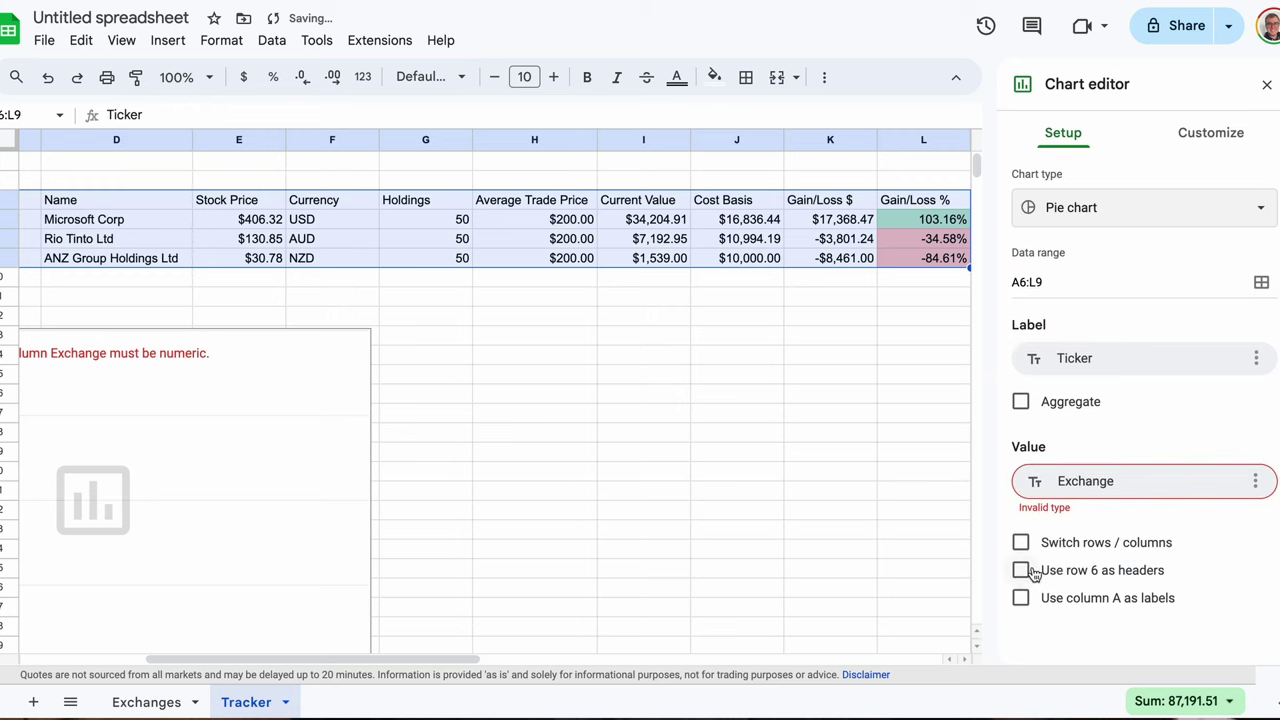
pyautogui.click(1020, 570)
pyautogui.click(1145, 490)
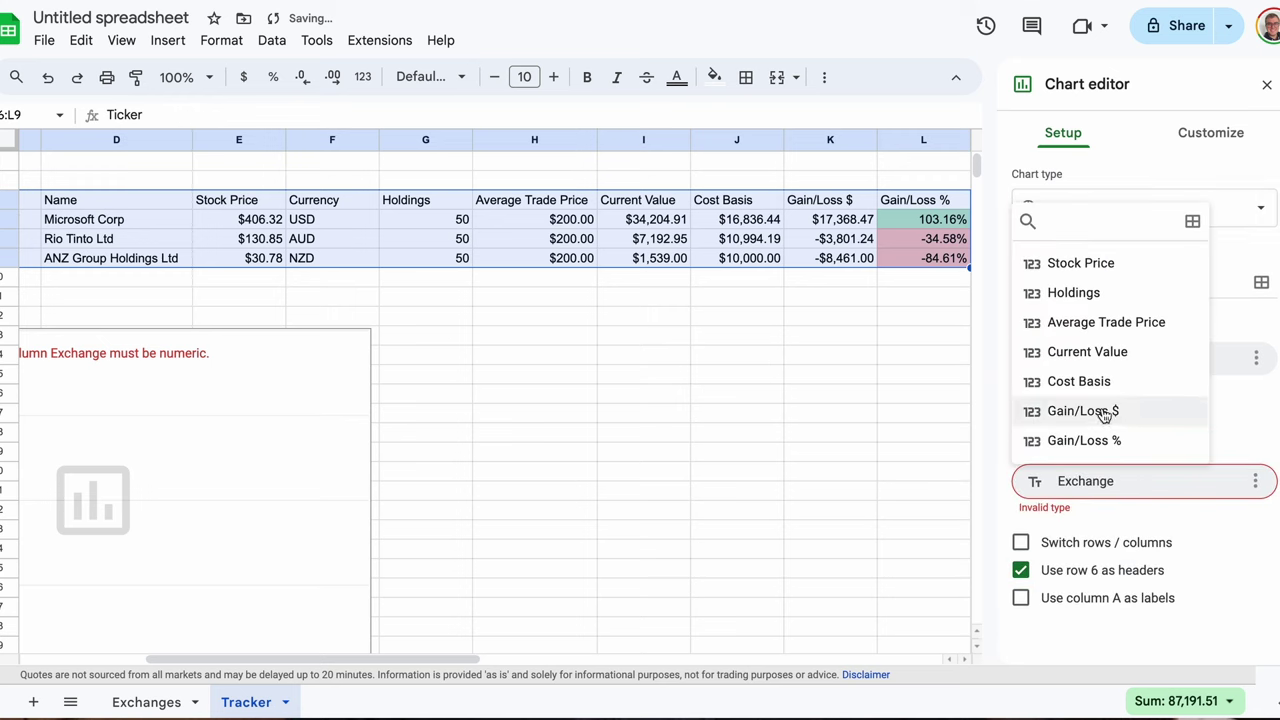
pyautogui.click(1090, 354)
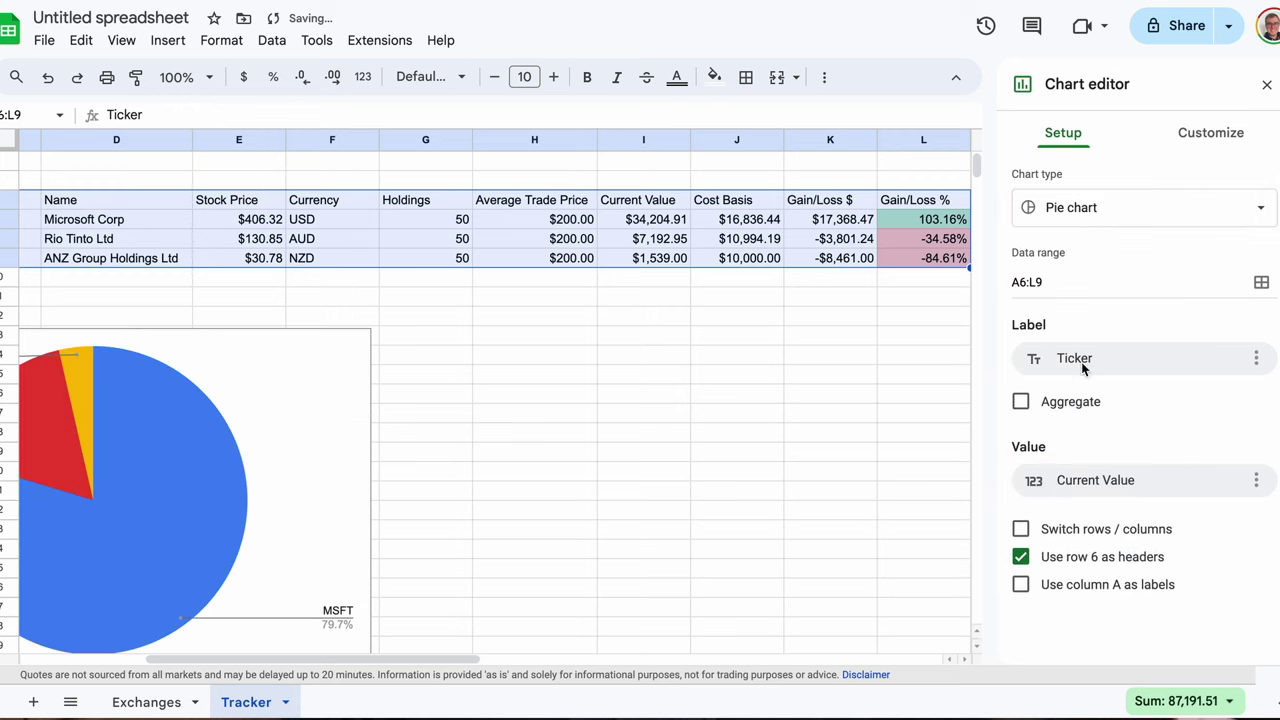
pyautogui.moveTo(344, 658); pyautogui.dragTo(219, 658)
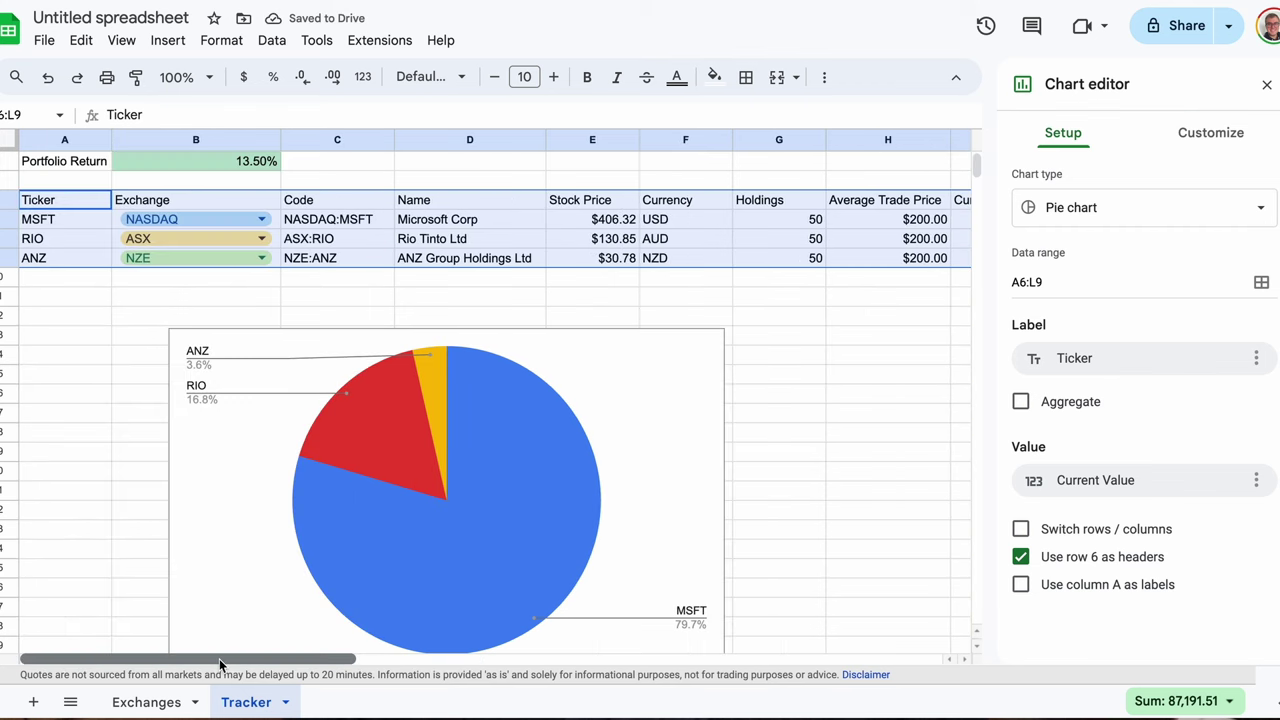
# Insert a second chart, place it beside the pie chart and make it a stacked waterfall chart
pyautogui.scroll(-1, 772, 503)
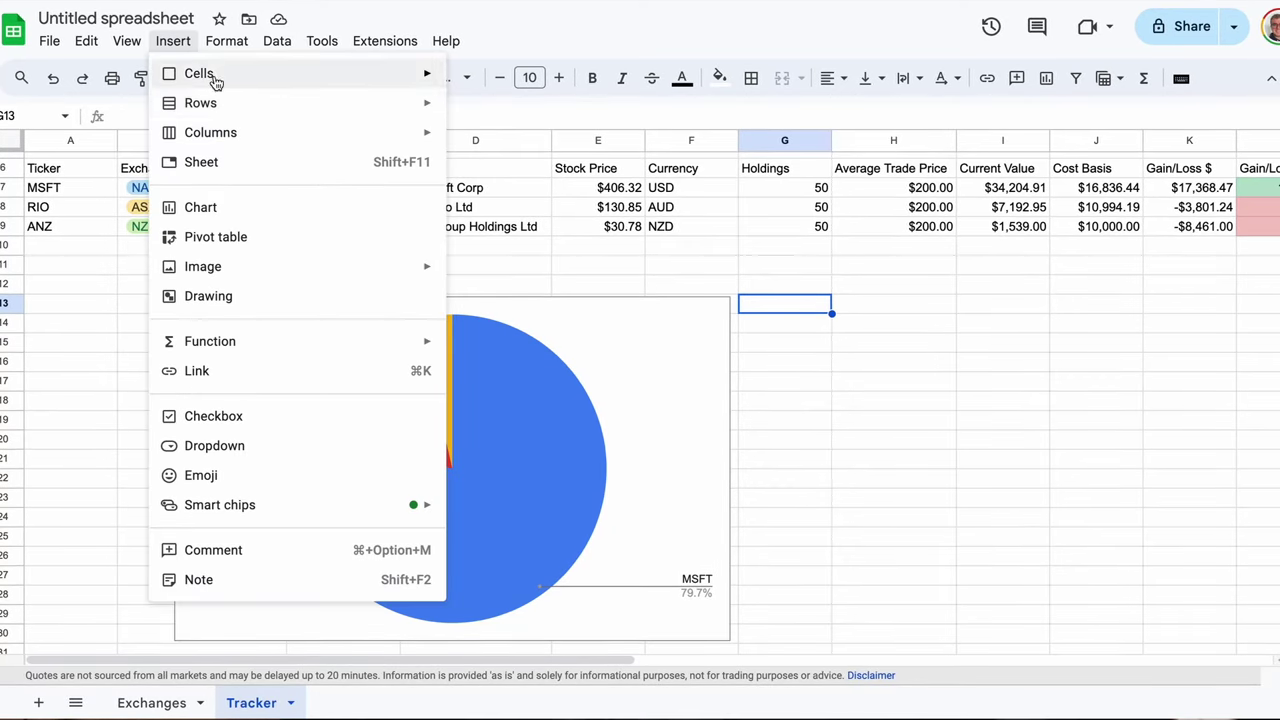
pyautogui.click(250, 205)
pyautogui.moveTo(326, 268); pyautogui.dragTo(894, 336)
pyautogui.click(1123, 218)
pyautogui.scroll(-5, 1123, 400)
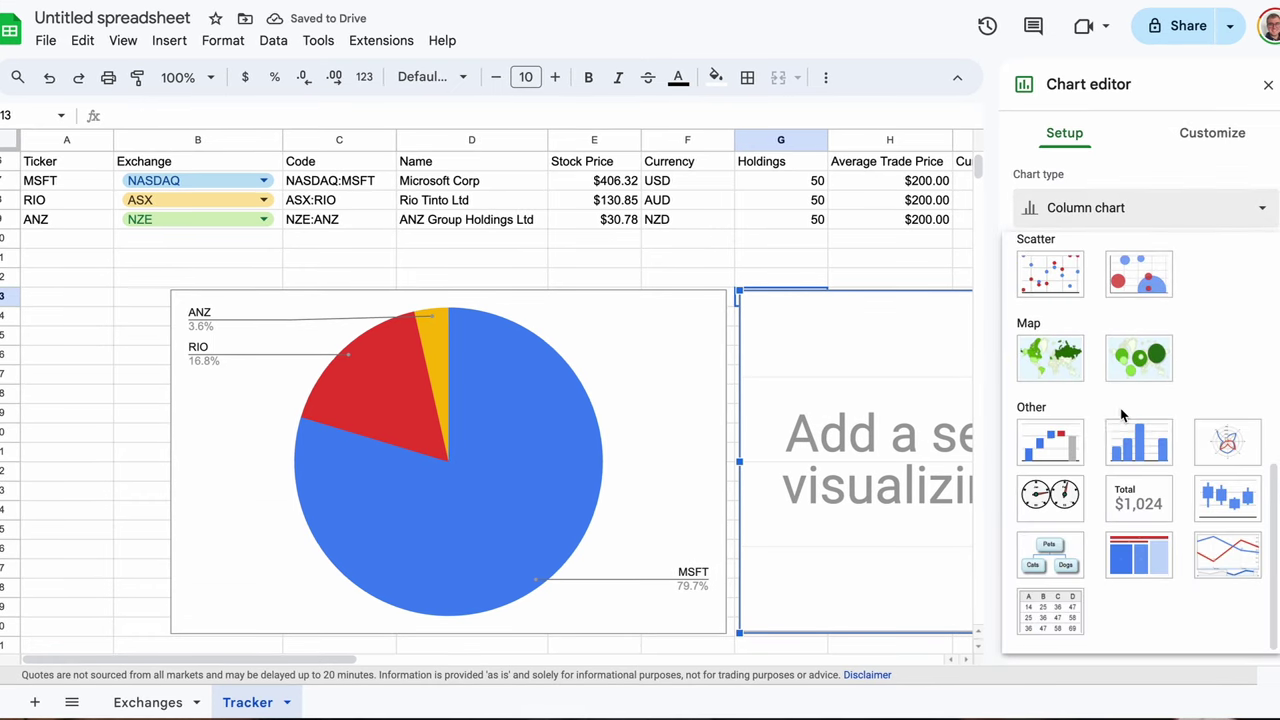
pyautogui.click(1123, 434)
pyautogui.click(1257, 286)
pyautogui.click(1060, 320)
# Set the waterfall chart's data range to the holdings table A6:L9
pyautogui.click(1117, 360)
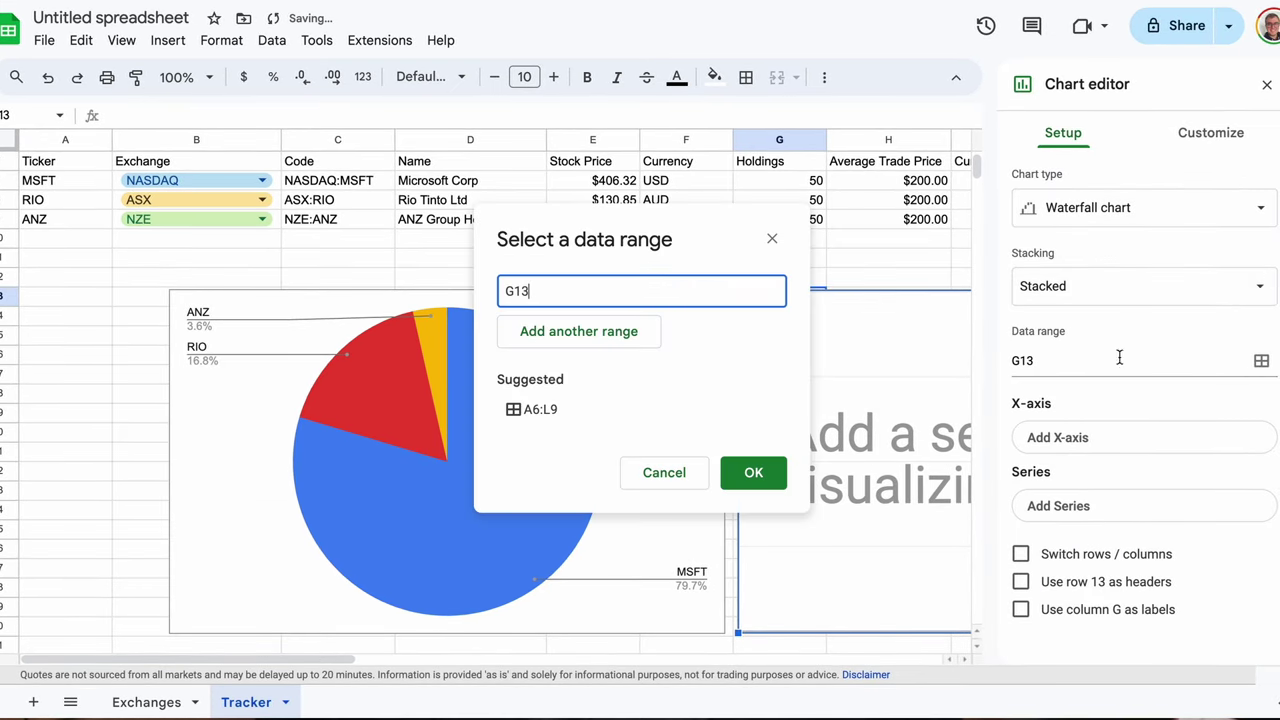
pyautogui.moveTo(41, 172); pyautogui.dragTo(40, 217)
pyautogui.hotkey('ctrl', 'shift', 'Right')
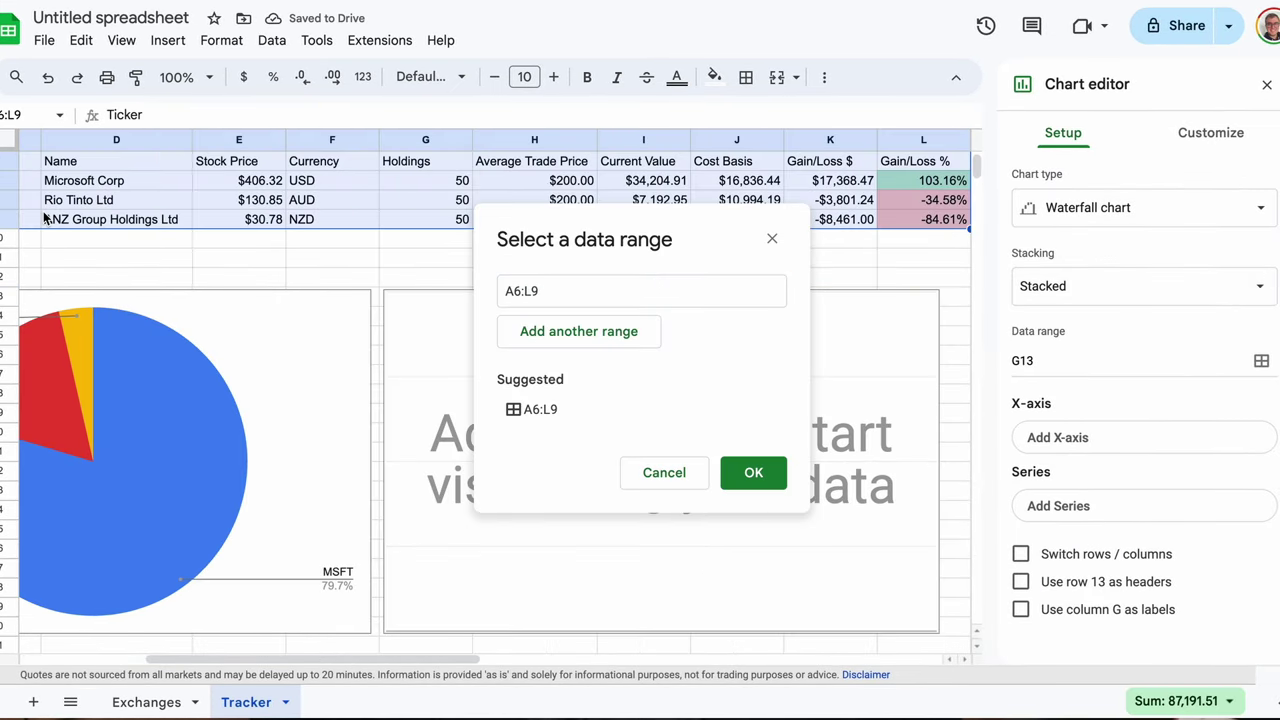
pyautogui.click(765, 476)
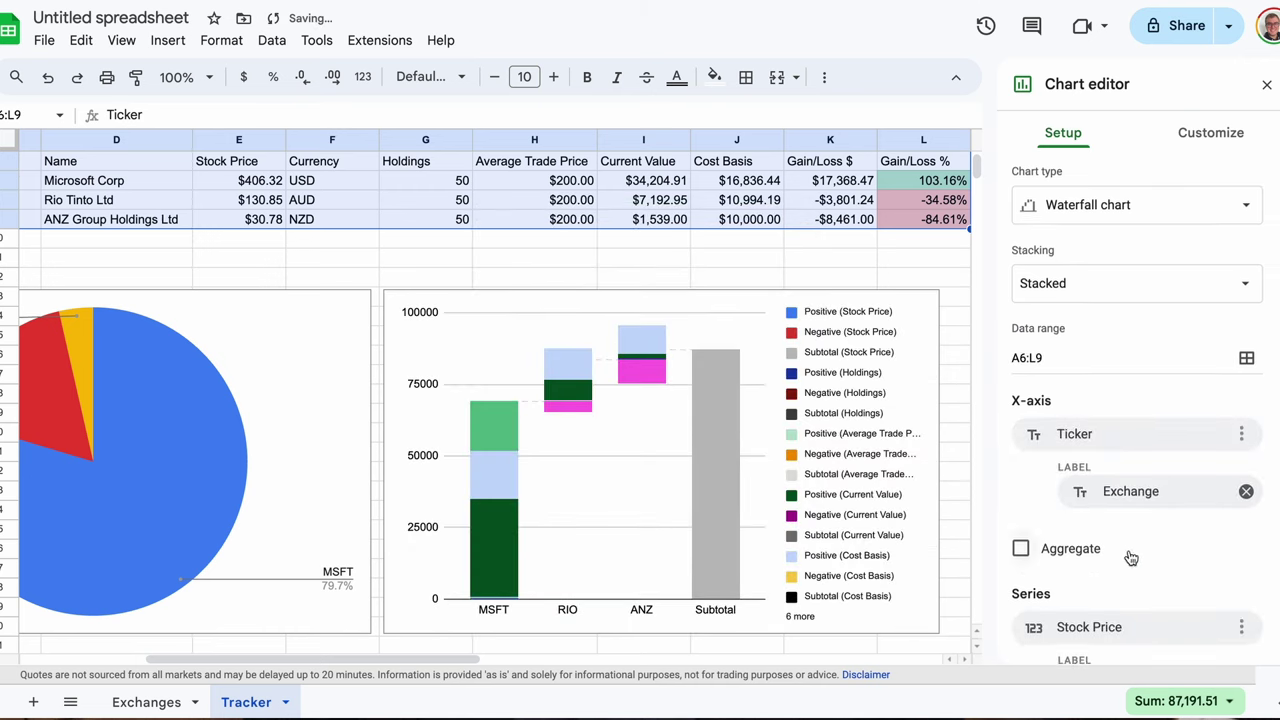
# Remove the Stock Price, Average Trade Price, Holdings, Current Value and Gain/Loss % series, leaving Cost Basis and Gain/Loss $ in the waterfall chart
pyautogui.scroll(-2, 1197, 482)
pyautogui.click(1241, 421)
pyautogui.click(1229, 457)
pyautogui.click(1241, 461)
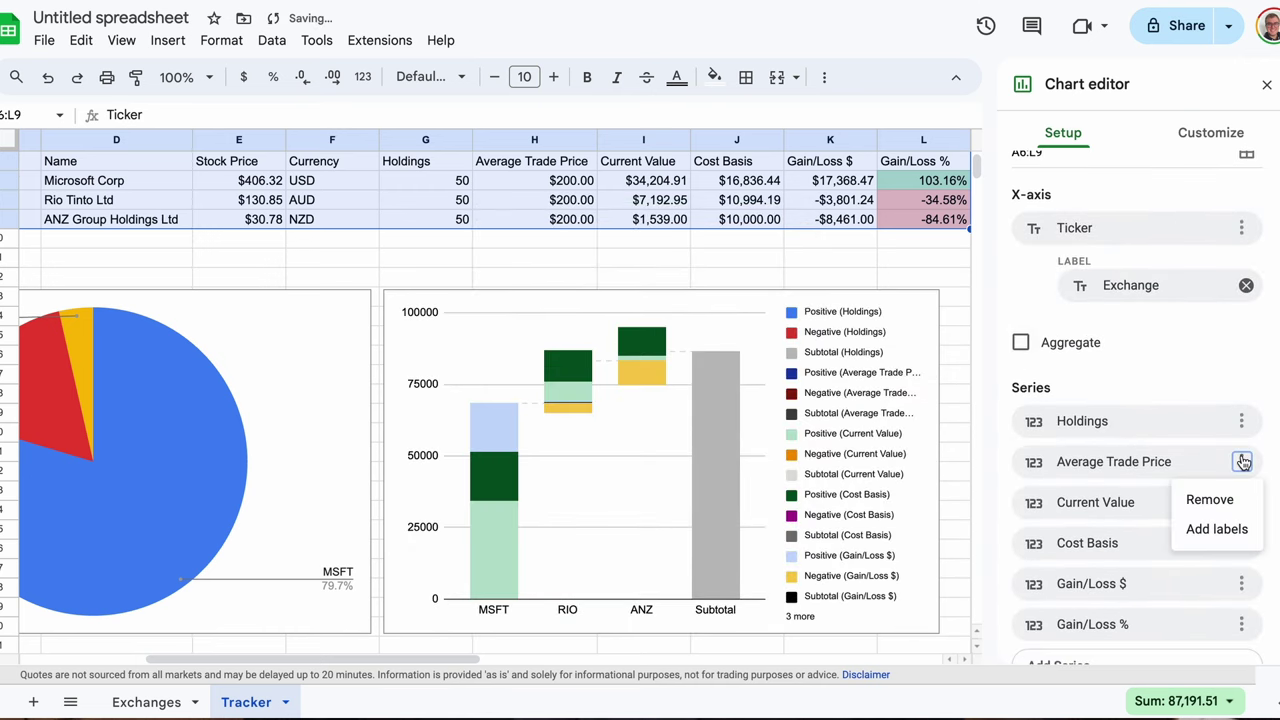
pyautogui.click(1235, 498)
pyautogui.click(1241, 421)
pyautogui.click(1225, 458)
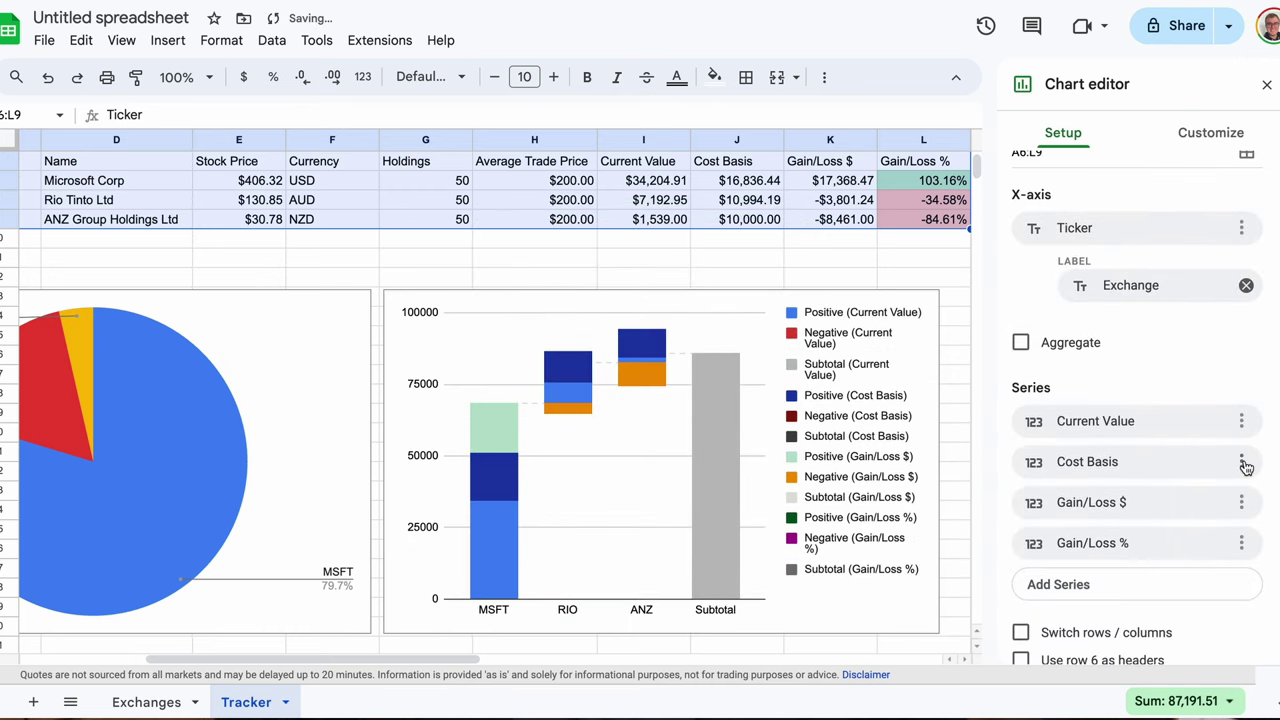
pyautogui.click(1241, 421)
pyautogui.click(1209, 458)
pyautogui.click(1241, 502)
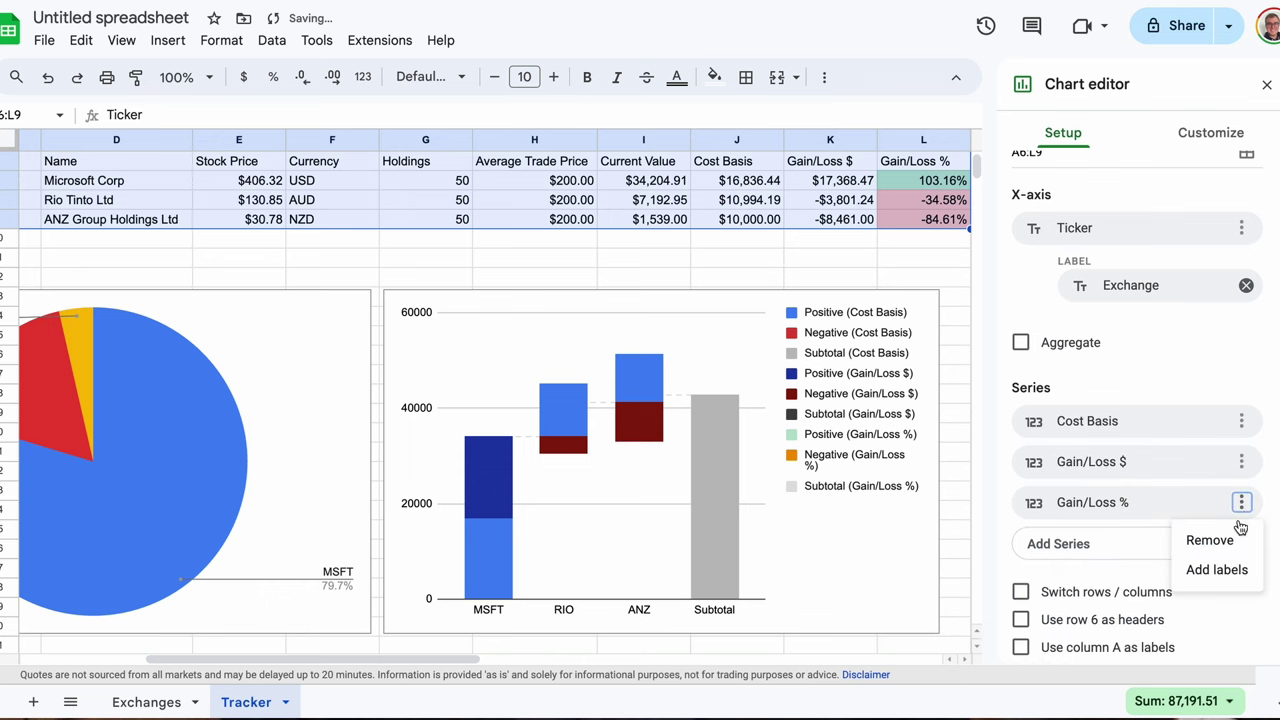
pyautogui.click(1236, 540)
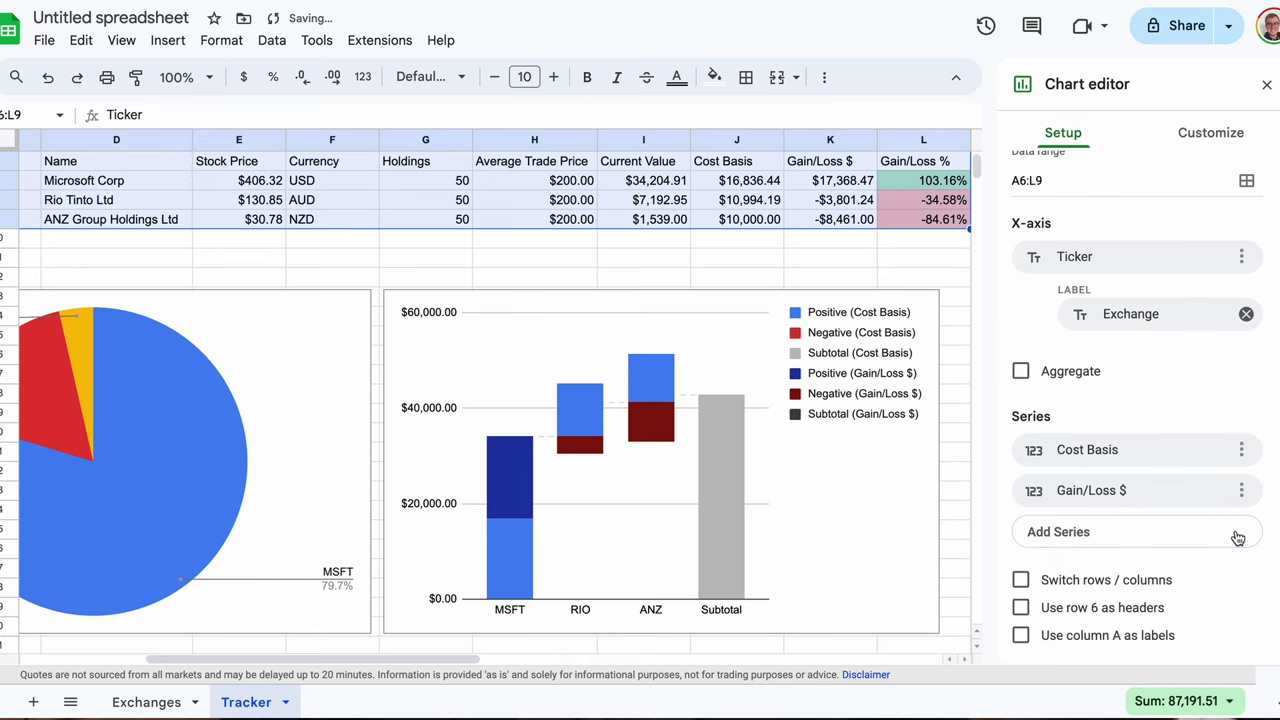
pyautogui.click(921, 649)
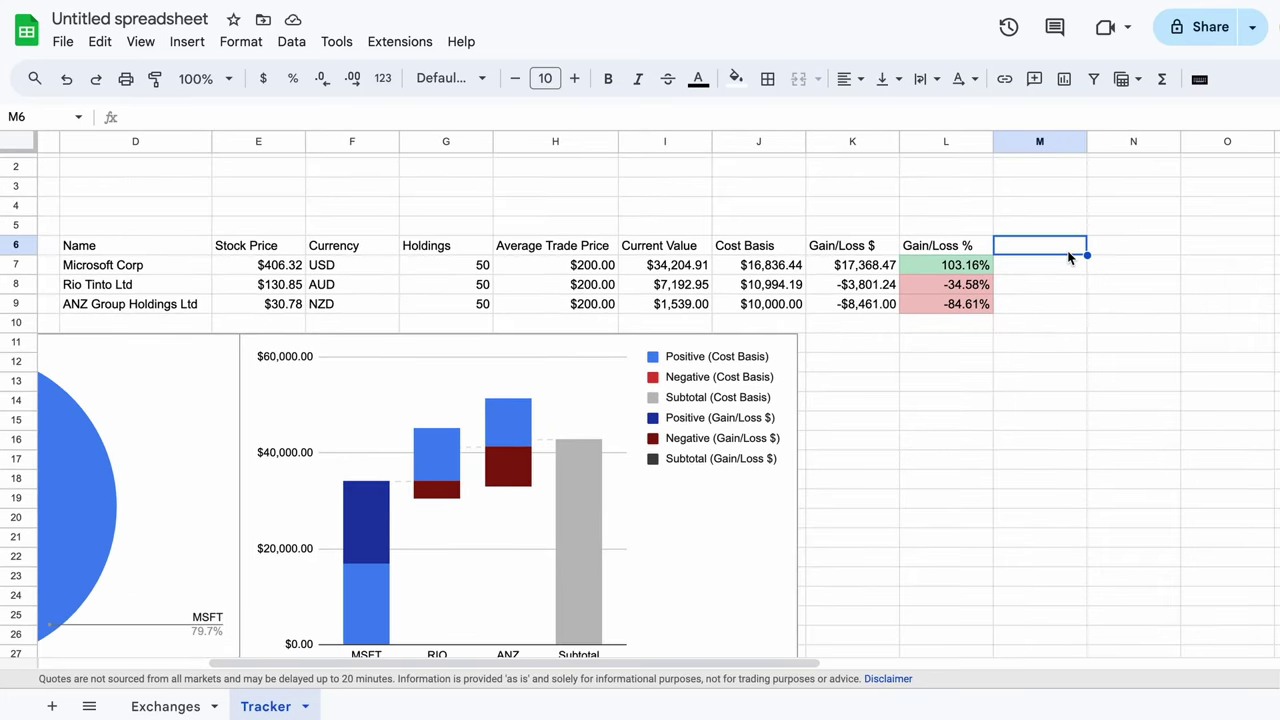
# Add a Chart column header in M6, beside Gain/Loss %
pyautogui.write('Chart')
pyautogui.click(852, 265)
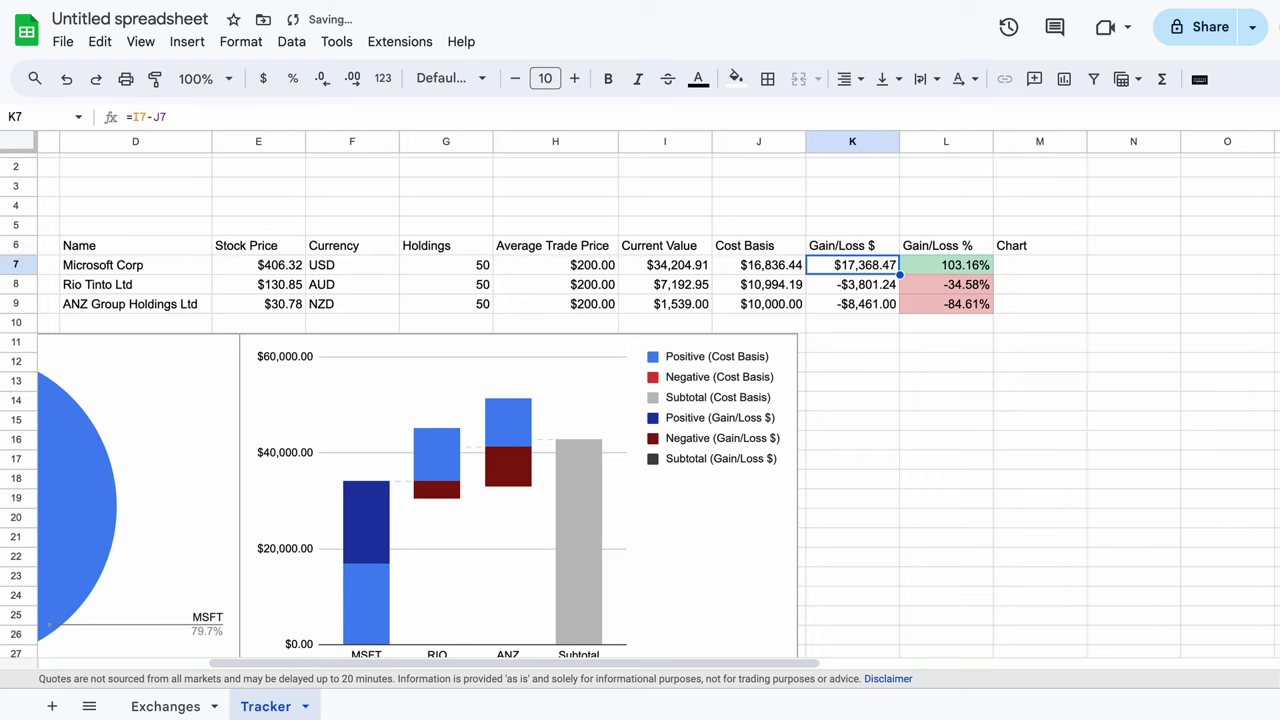
pyautogui.click(990, 422)
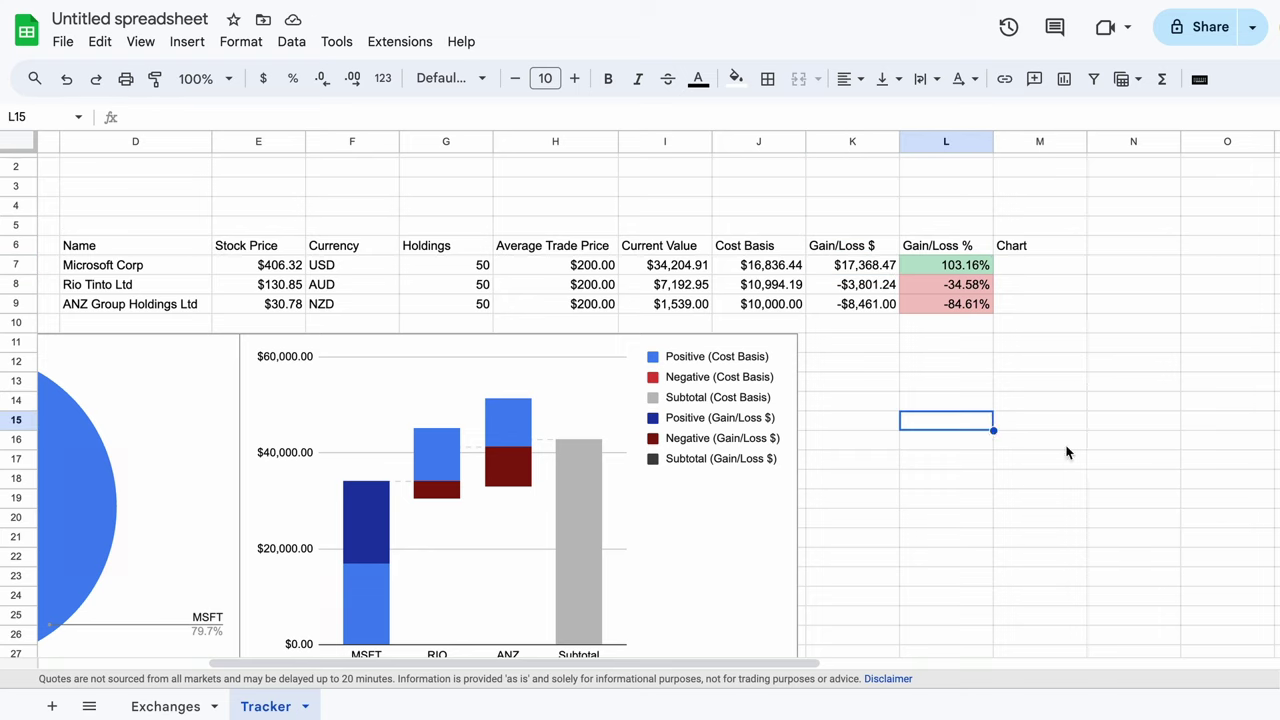
# In L15, enter =googlefinance(C7,"price",today()-365,today()) to fetch one year of Microsoft price history
pyautogui.write('=googlefi')
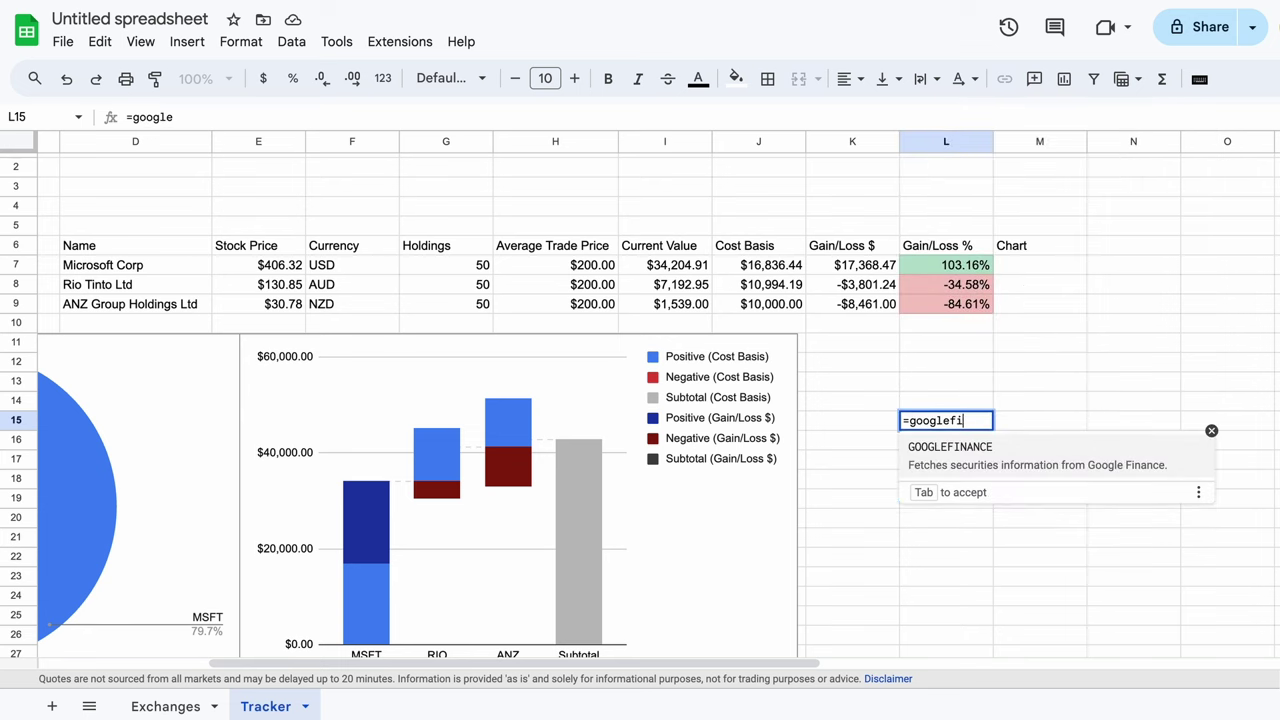
pyautogui.write('nance(')
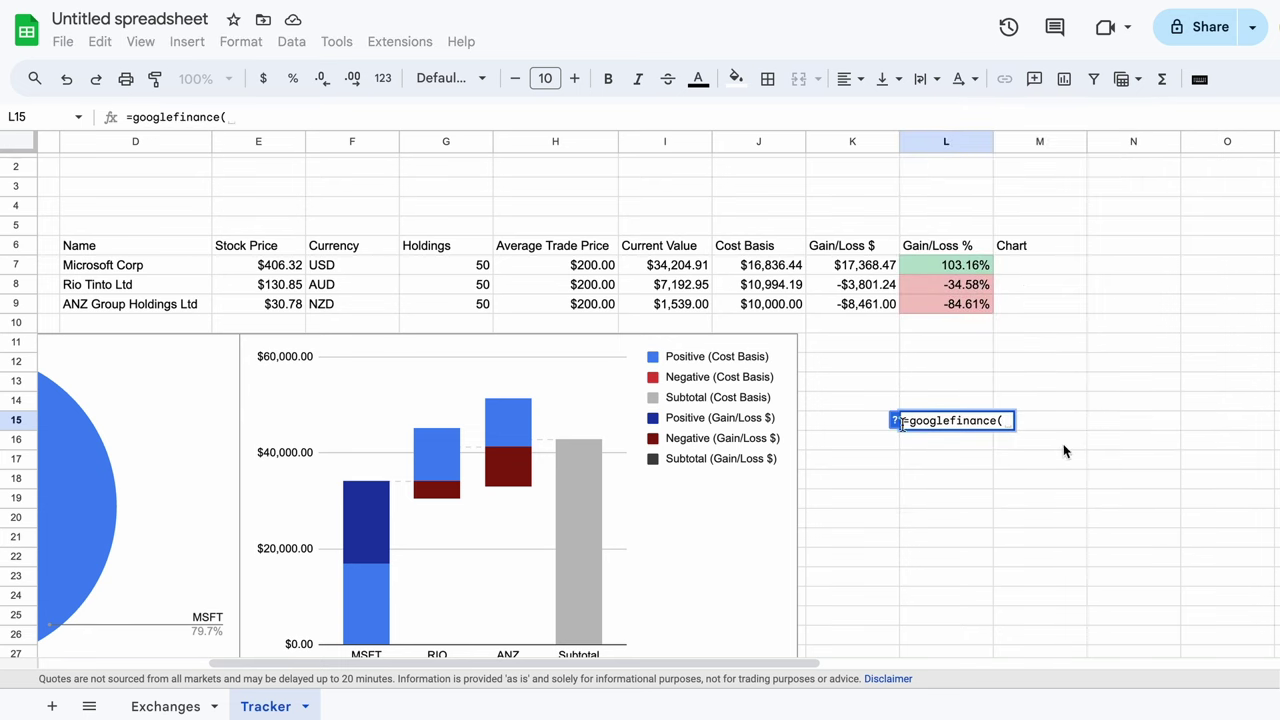
pyautogui.hscroll(-3, 69, 219)
pyautogui.scroll(1, 69, 219)
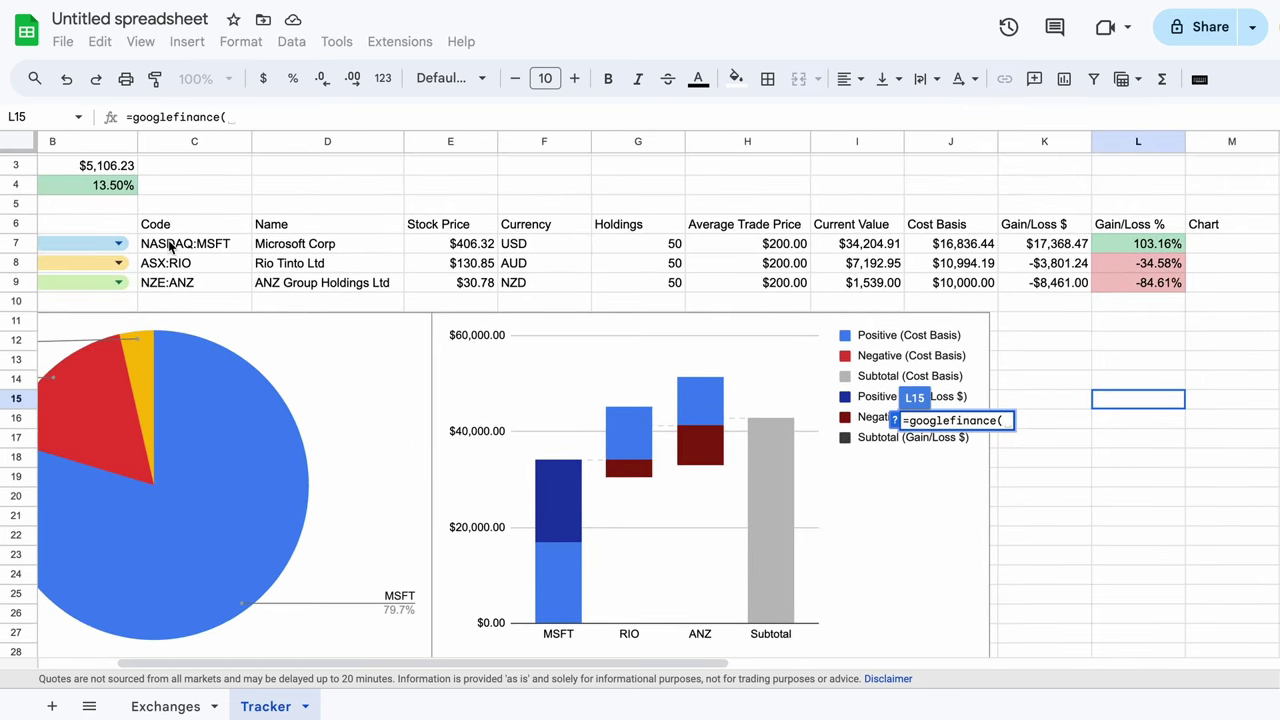
pyautogui.click(171, 246)
pyautogui.write(',')
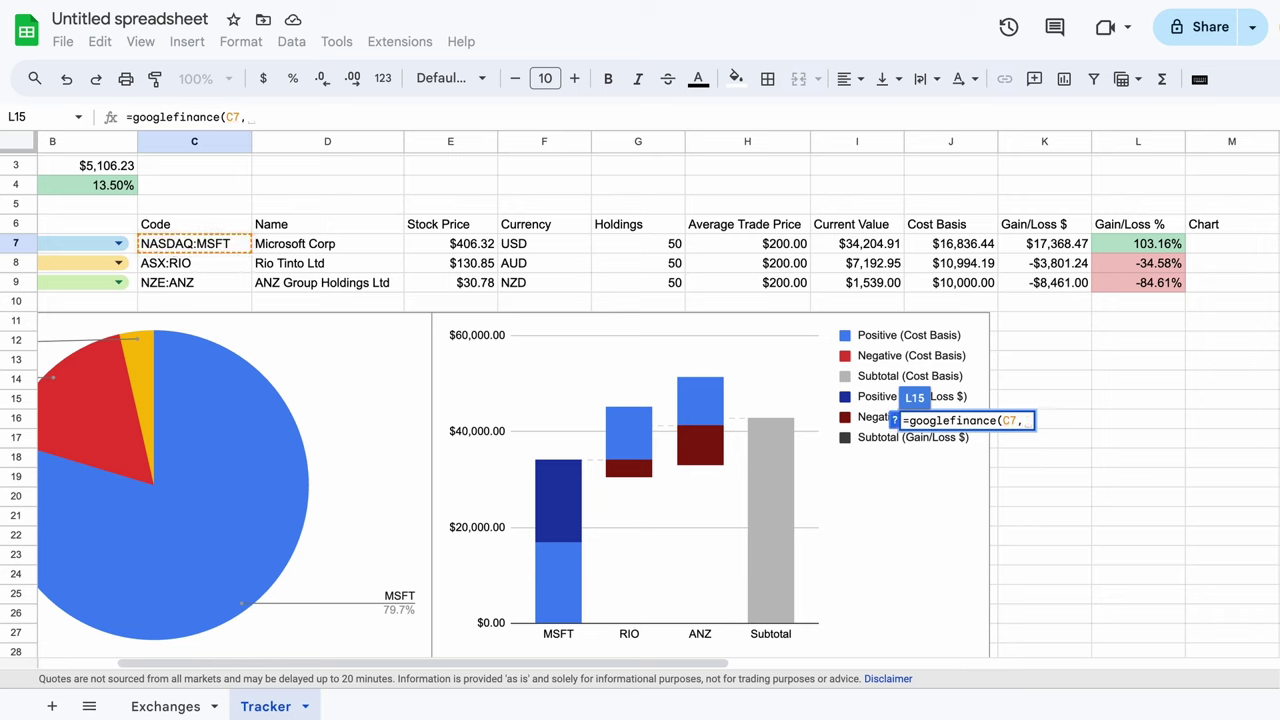
pyautogui.write('"price')
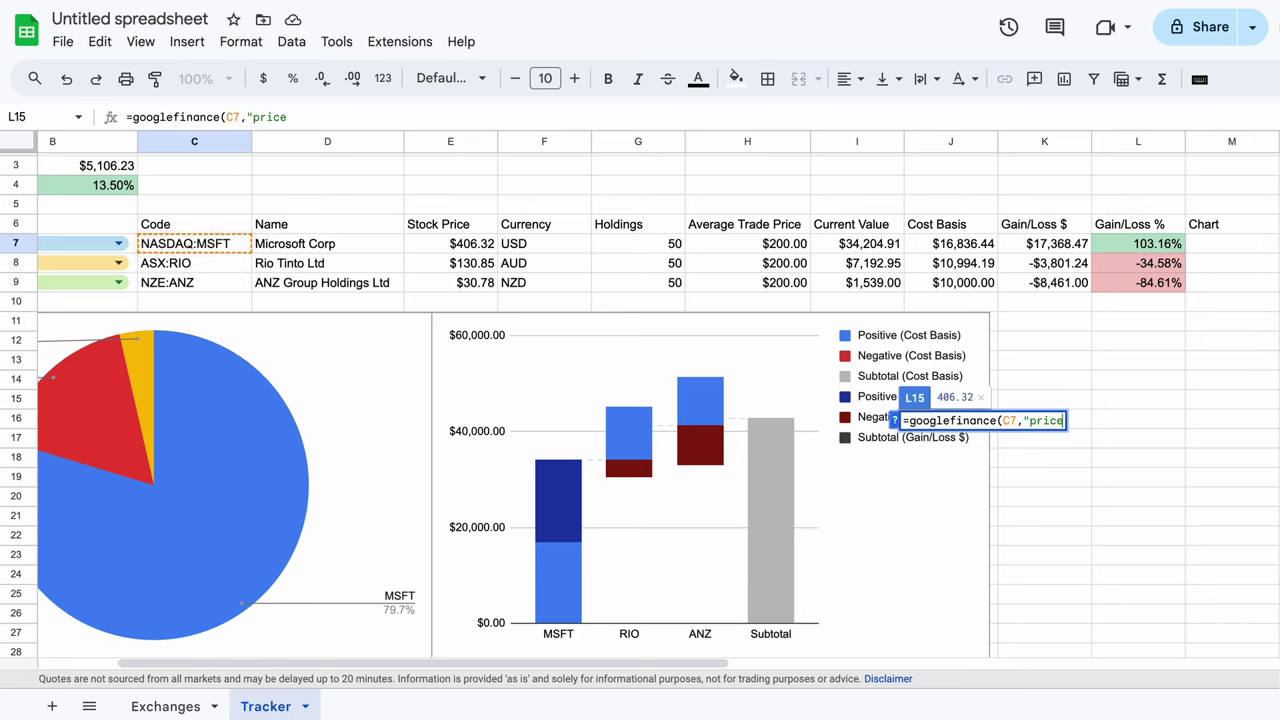
pyautogui.write('", ')
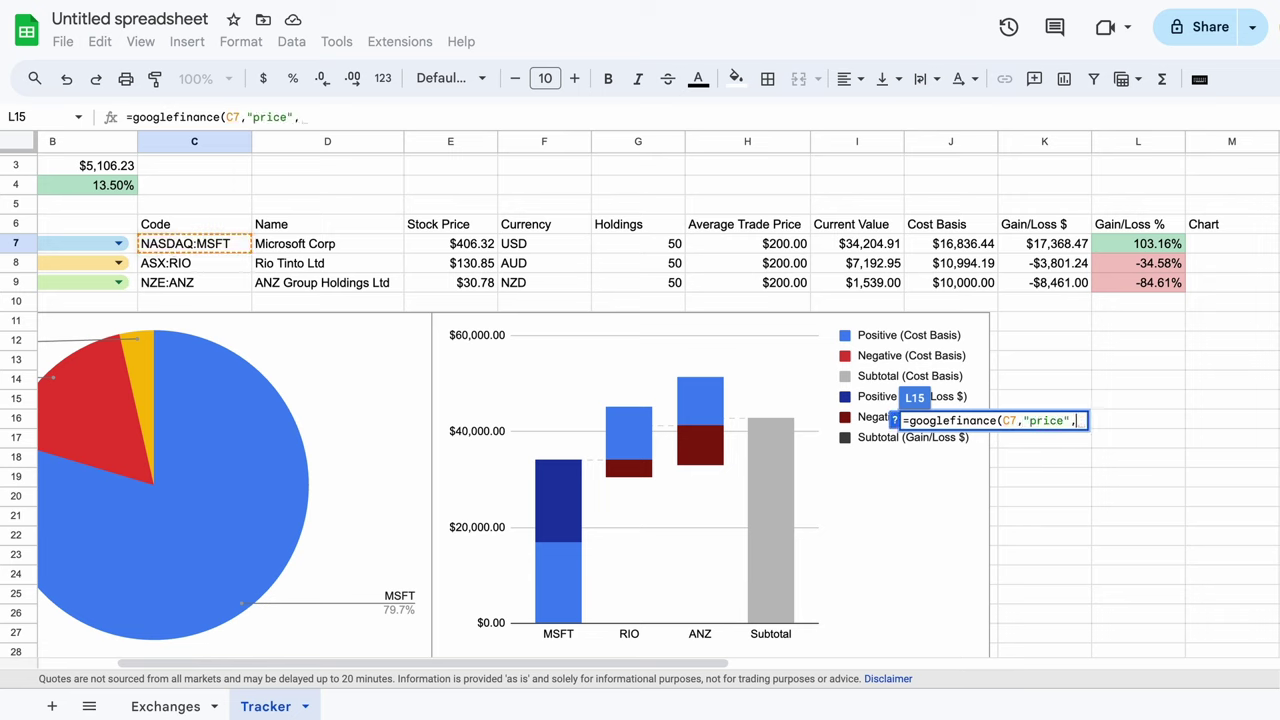
pyautogui.write('today()')
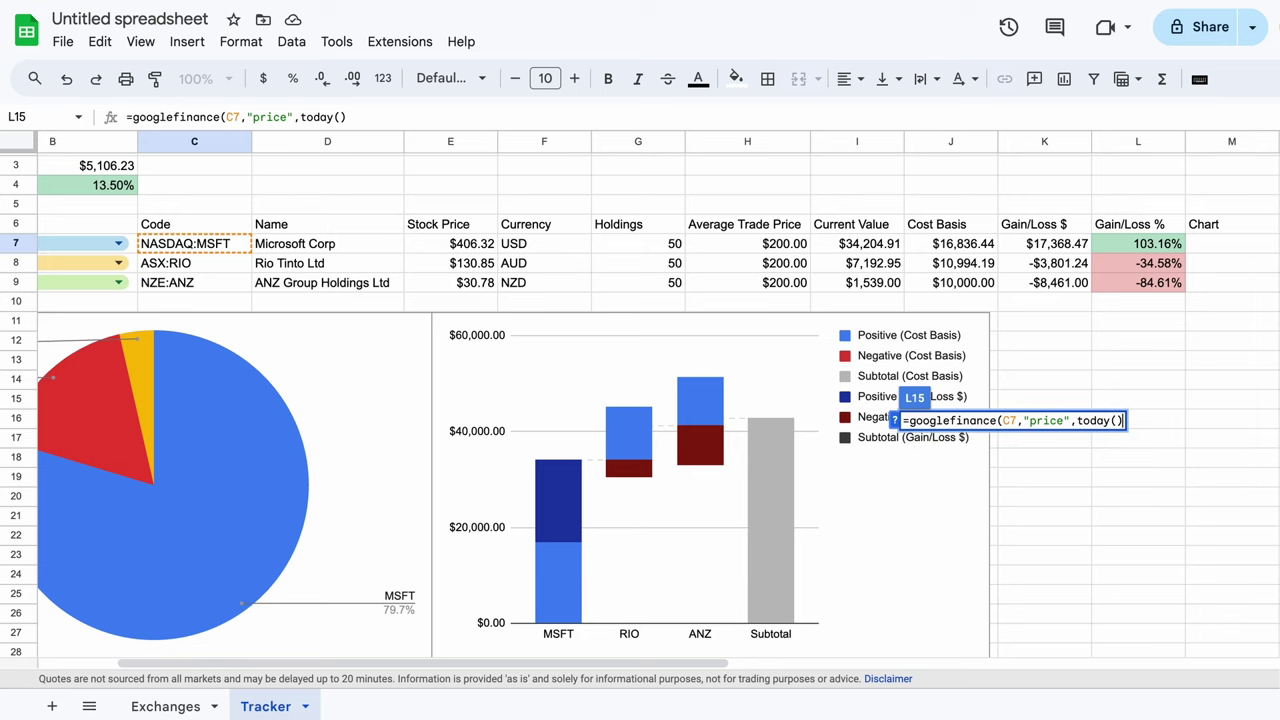
pyautogui.write('-365')
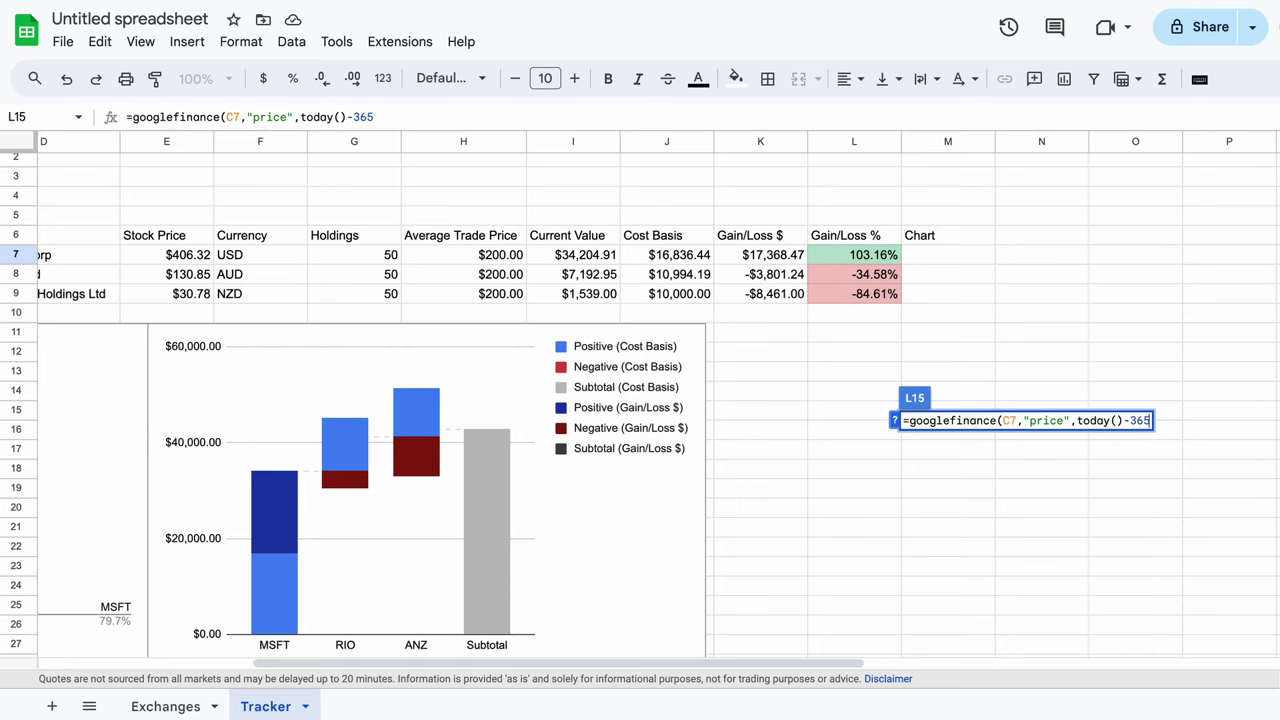
pyautogui.write(',today()')
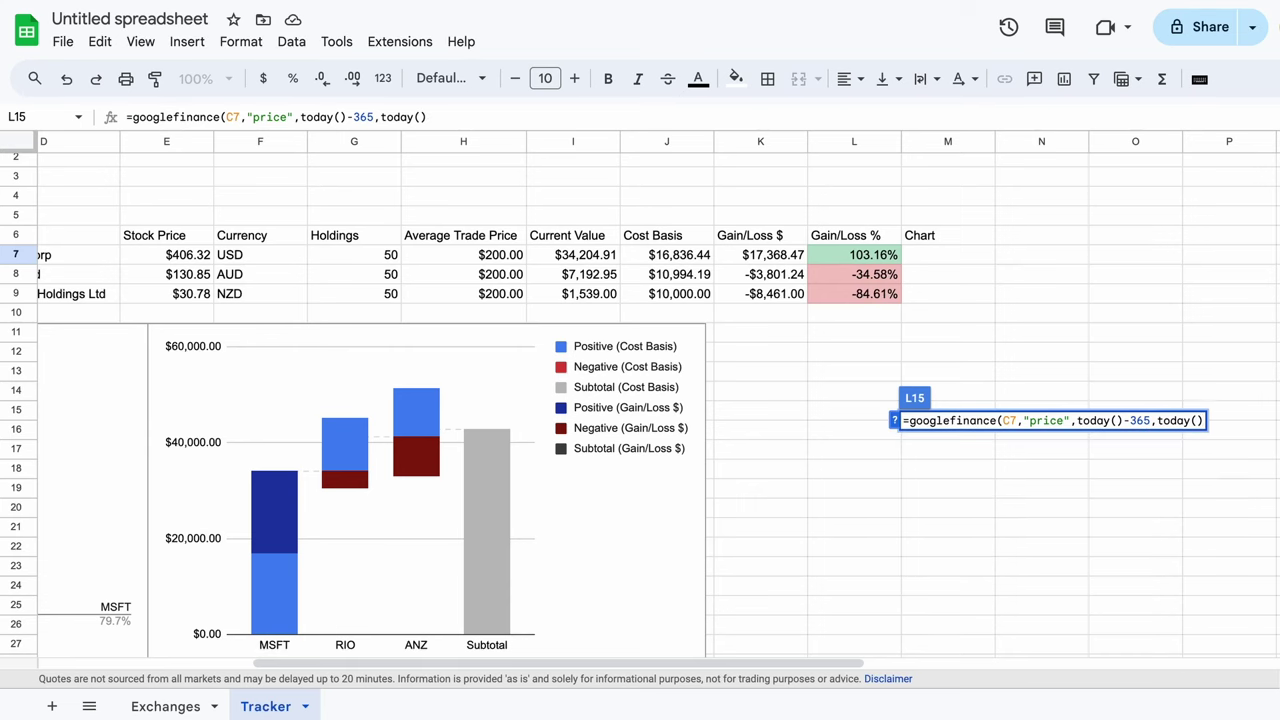
pyautogui.write(')')
pyautogui.press('Return')
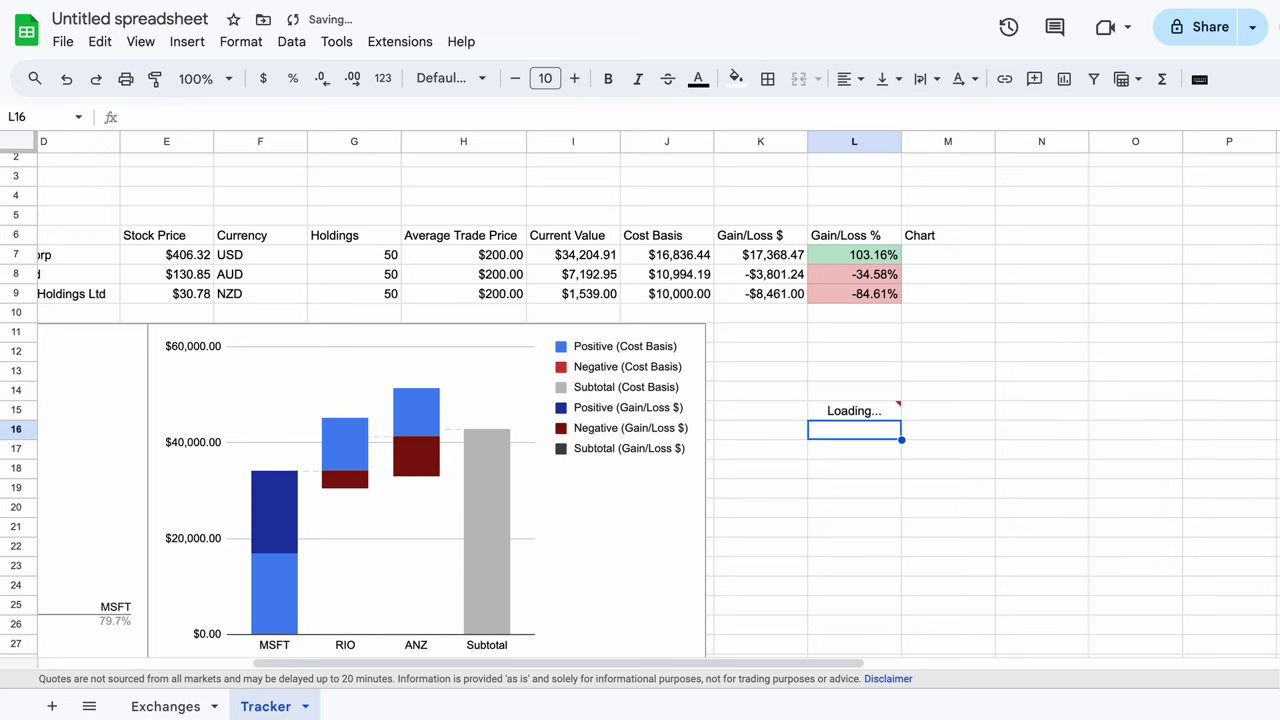
# Look down the list of dates and closing prices returned below L15, and return to its first cell
pyautogui.click(854, 410)
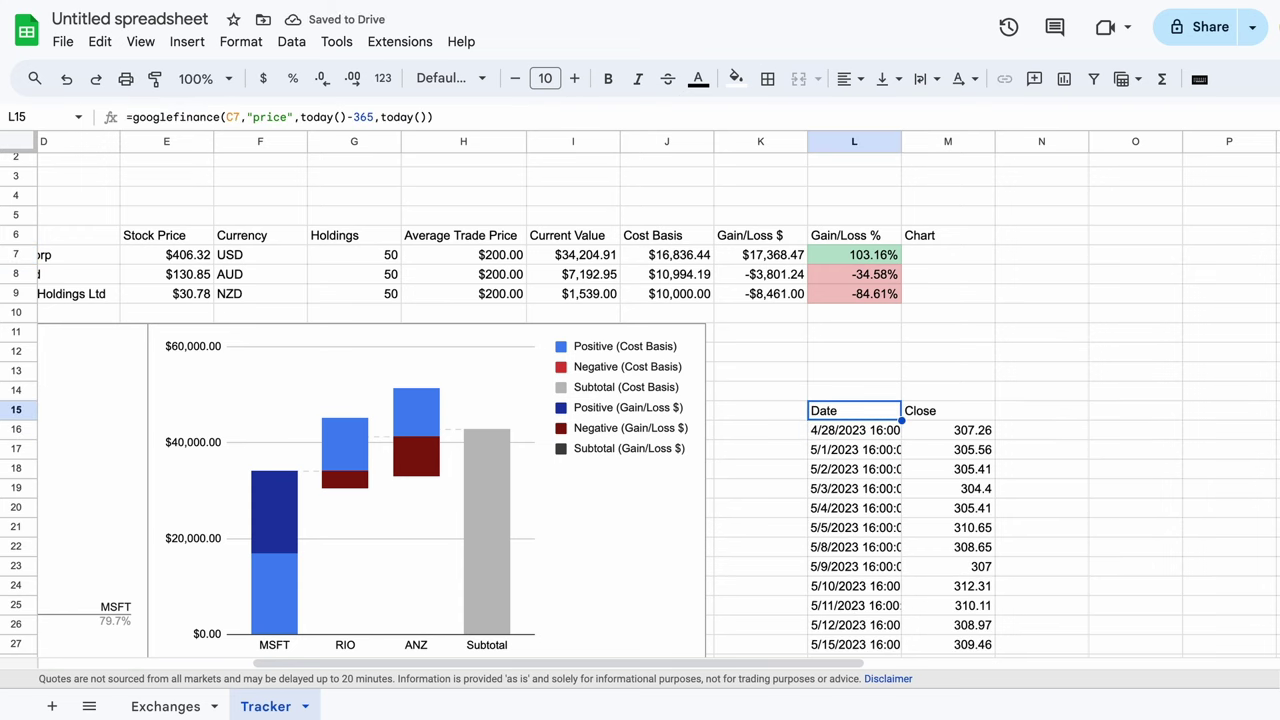
pyautogui.press('Down')
pyautogui.press('Down')
pyautogui.press('Down')
pyautogui.press('Down')
pyautogui.press('Down')
pyautogui.press('Down')
pyautogui.press('Down')
pyautogui.press('Down')
pyautogui.press('Down')
pyautogui.press('Down')
pyautogui.press('Down')
pyautogui.press('Down')
pyautogui.press('Down')
pyautogui.press('Down')
pyautogui.press('Down')
pyautogui.press('Down')
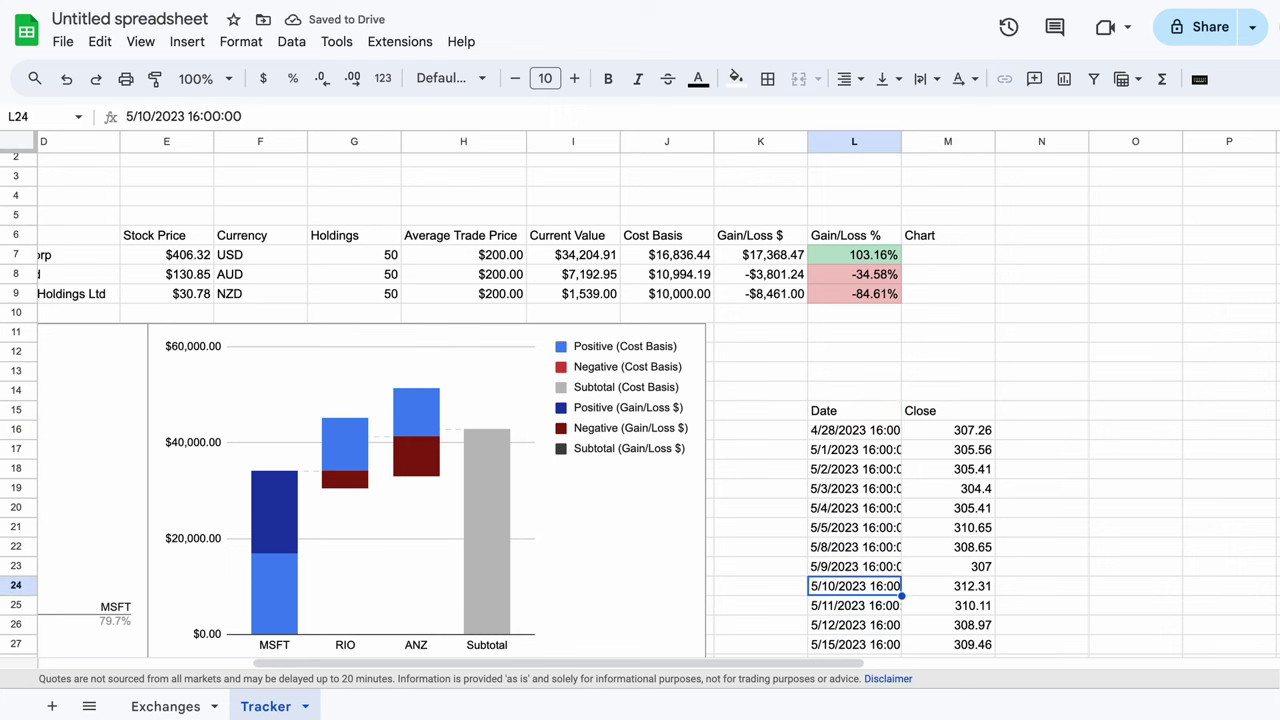
pyautogui.press('Down')
pyautogui.press('Down')
pyautogui.press('Down')
pyautogui.press('Up')
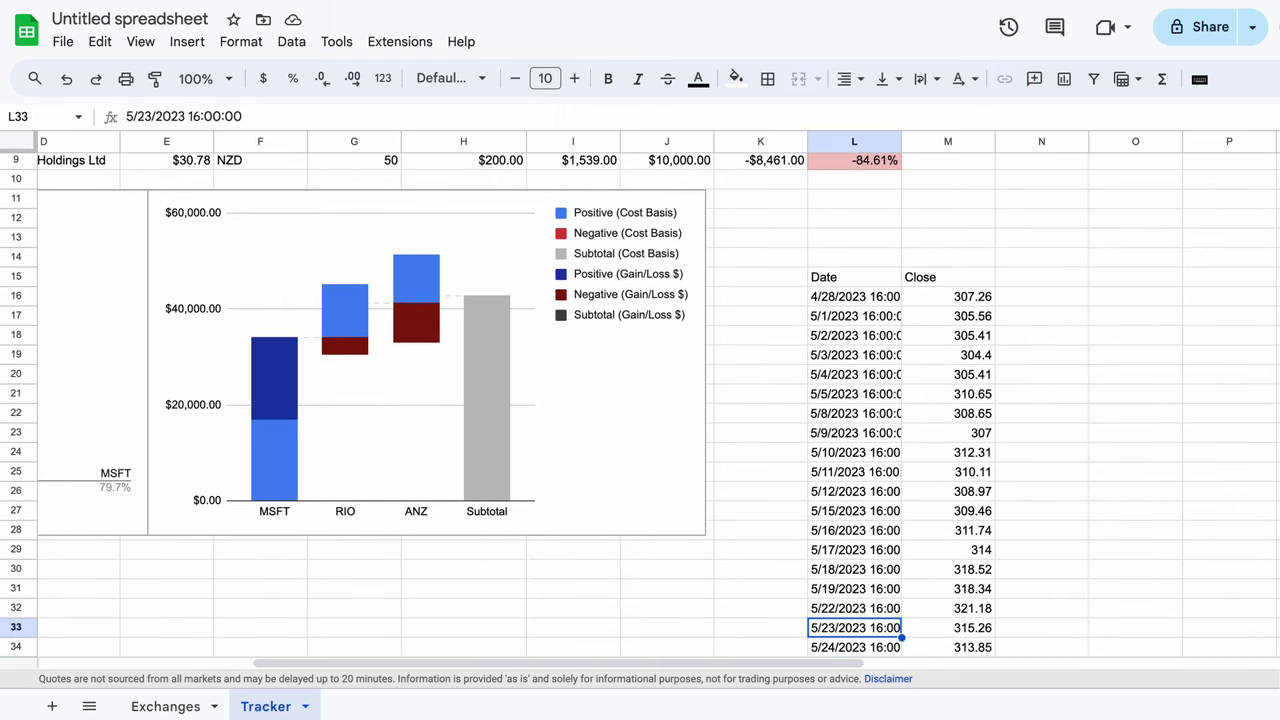
pyautogui.hotkey('ctrl', 'Up')
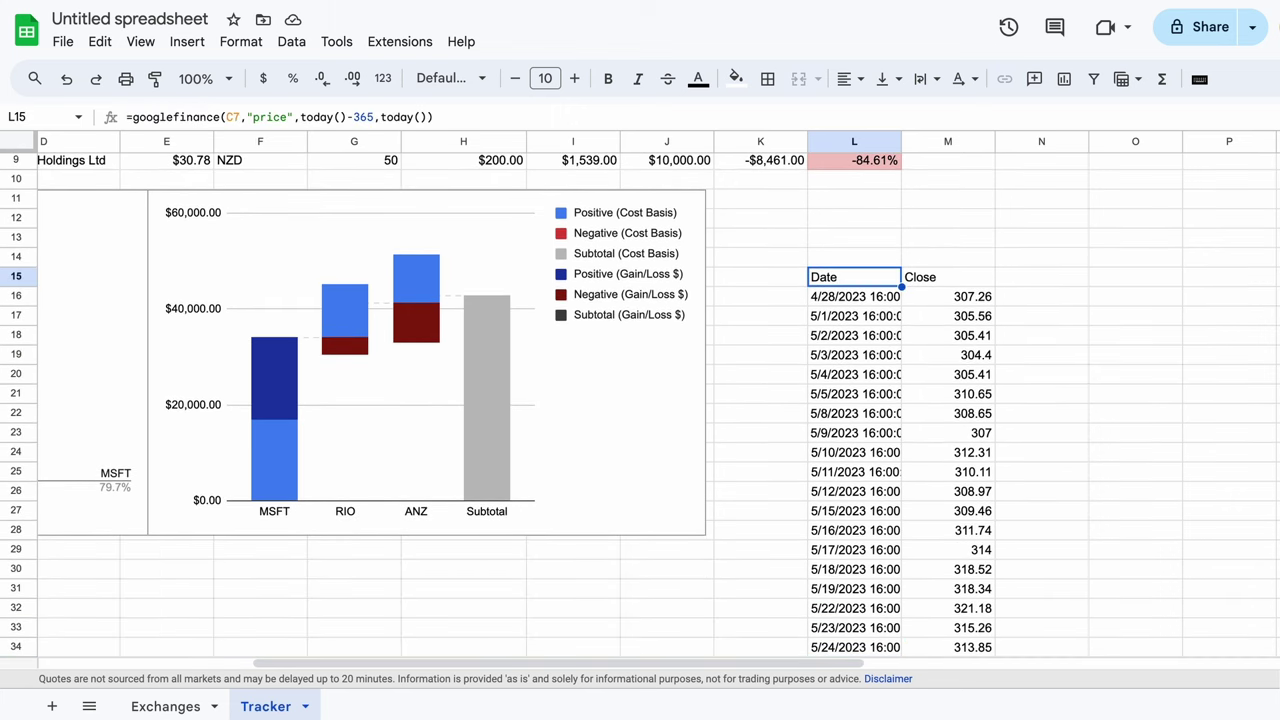
# Wrap the L15 formula in INDEX with an empty row argument and column 2, keeping only the closing prices
pyautogui.click(135, 117)
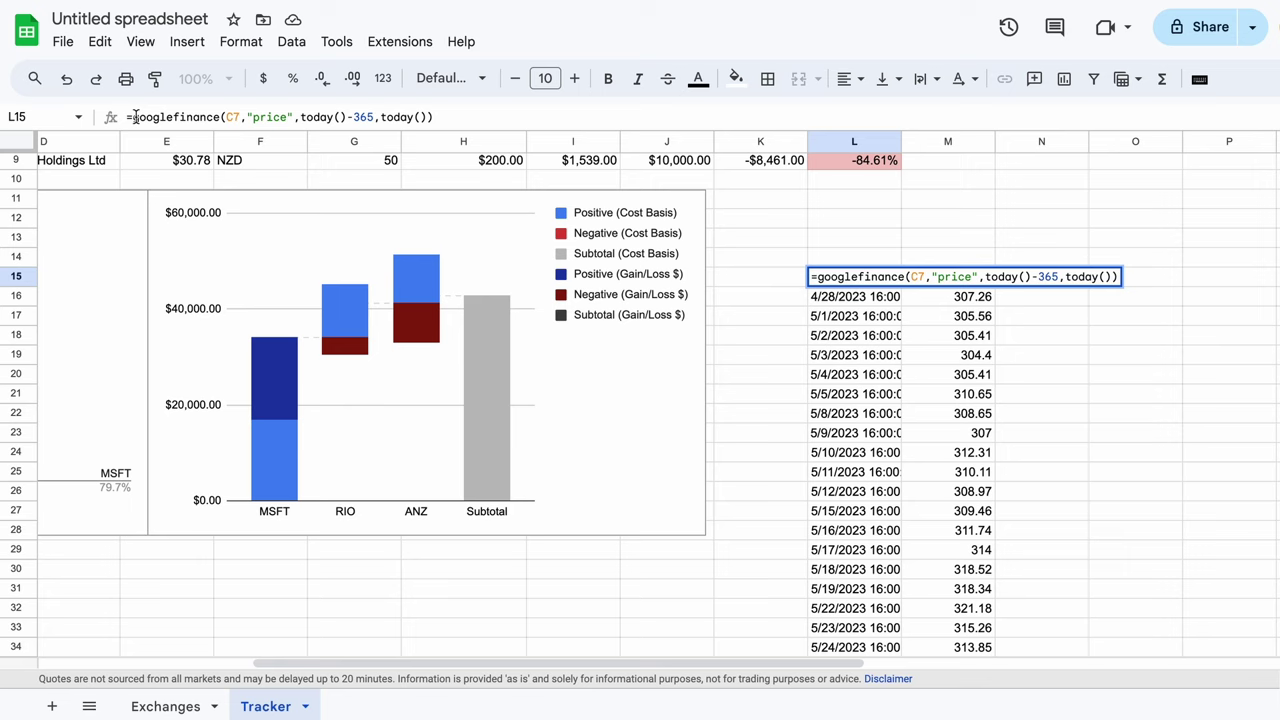
pyautogui.write('index(')
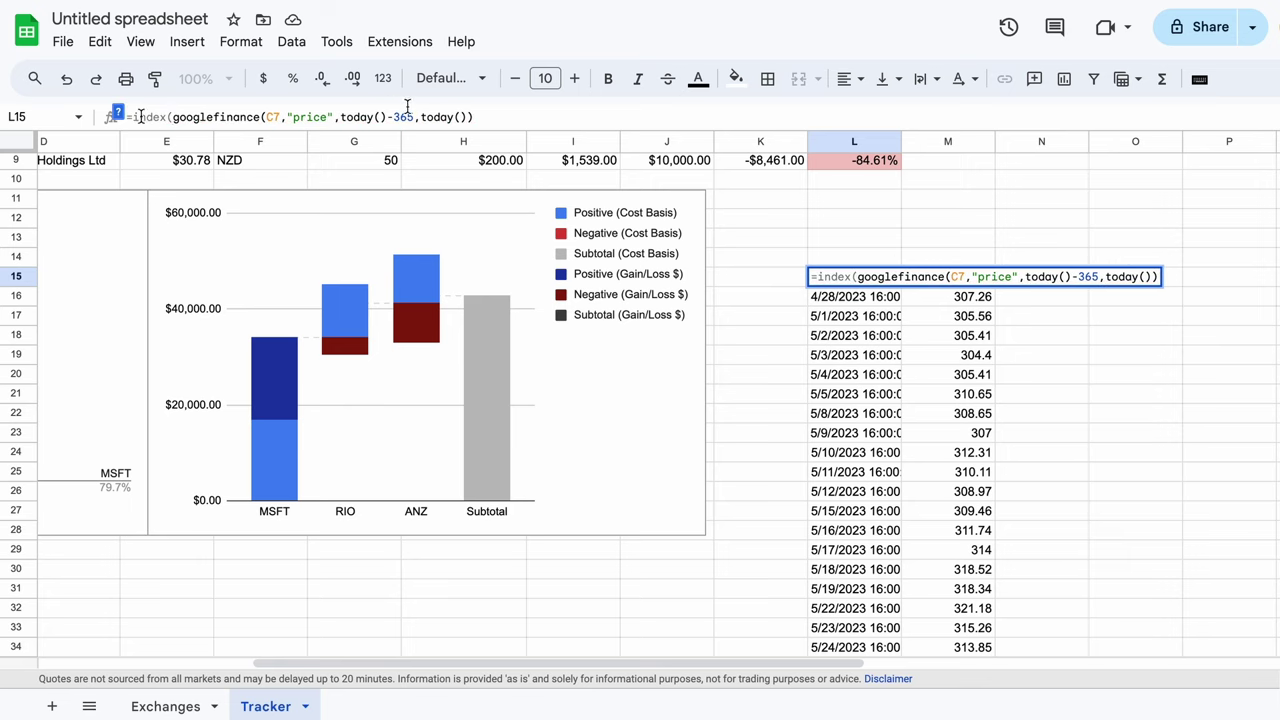
pyautogui.click(500, 111)
pyautogui.write(',')
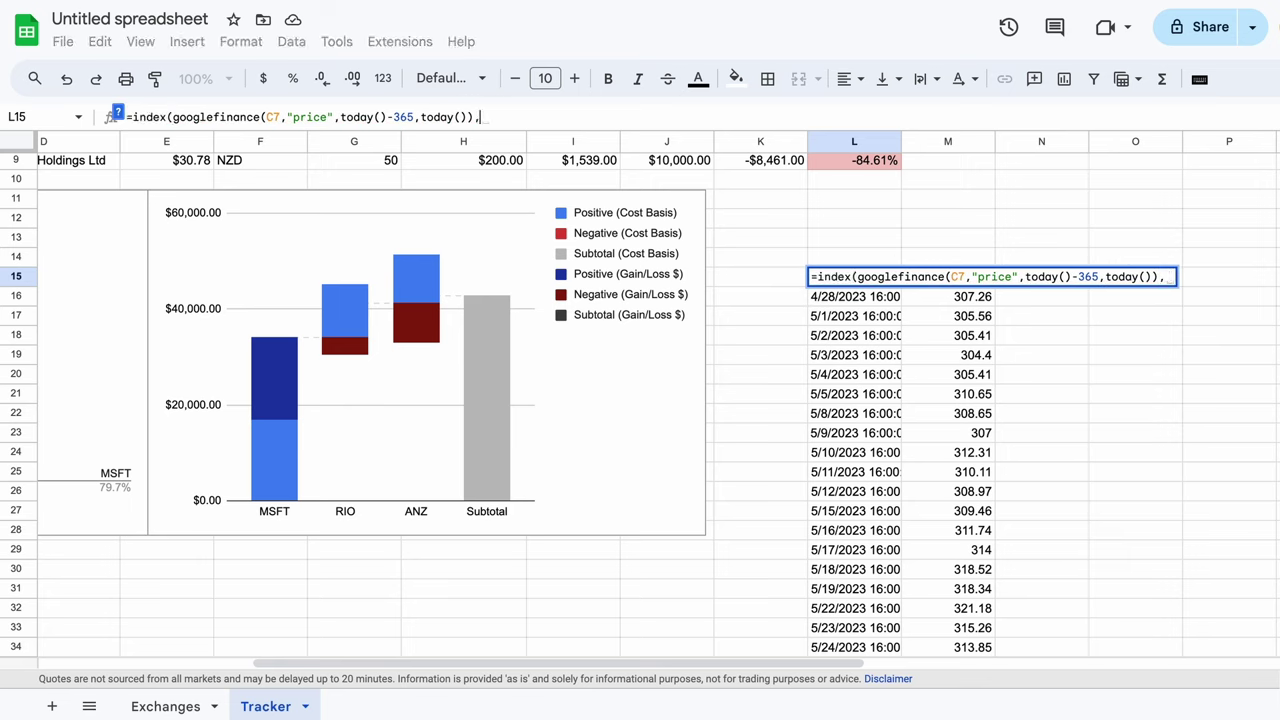
pyautogui.write(',2)')
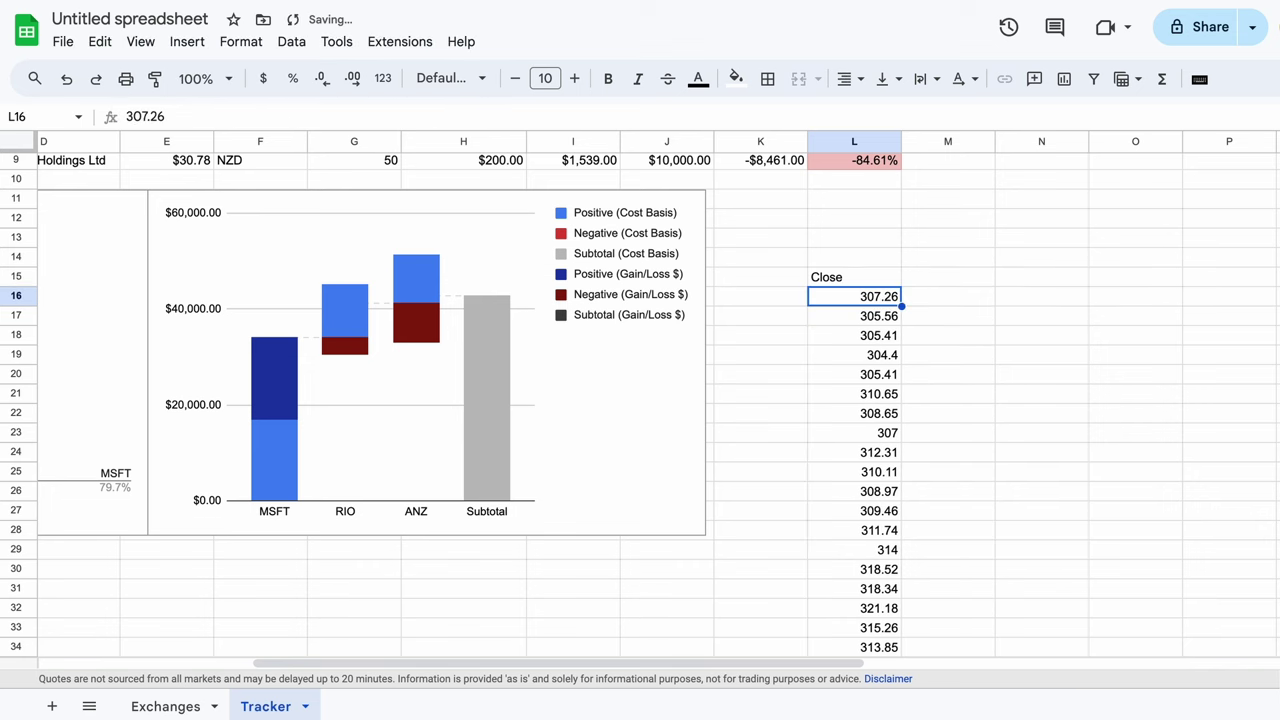
# Wrap the INDEX formula in L15 in SPARKLINE to draw the closing prices as a chart in the cell
pyautogui.scroll(-5, 1013, 461)
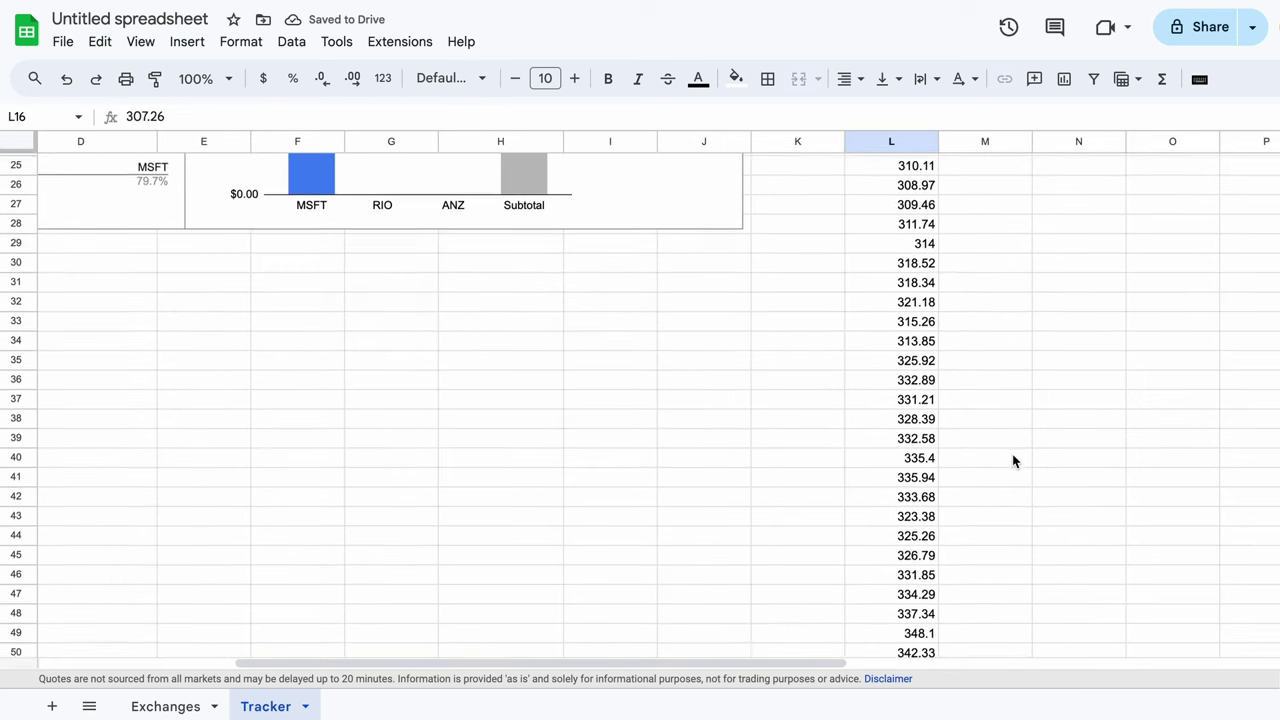
pyautogui.scroll(5, 1013, 461)
pyautogui.scroll(1, 1013, 461)
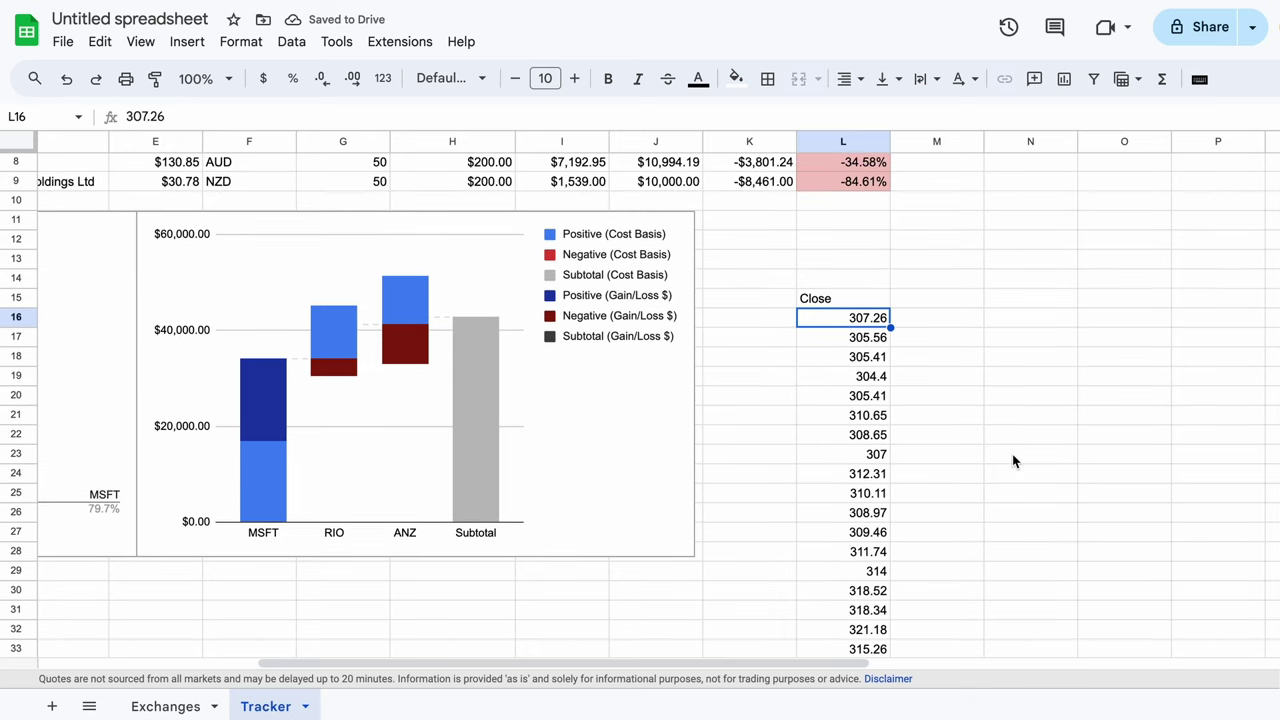
pyautogui.click(857, 294)
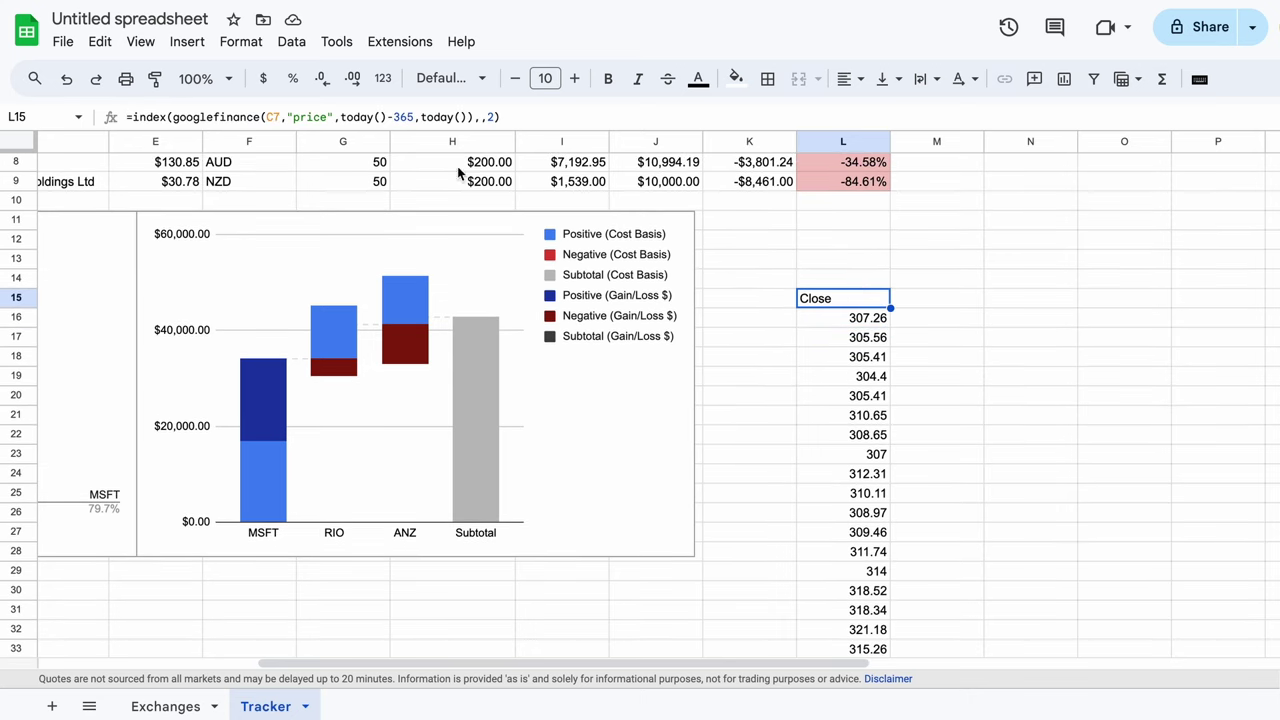
pyautogui.click(130, 117)
pyautogui.write('sparkline')
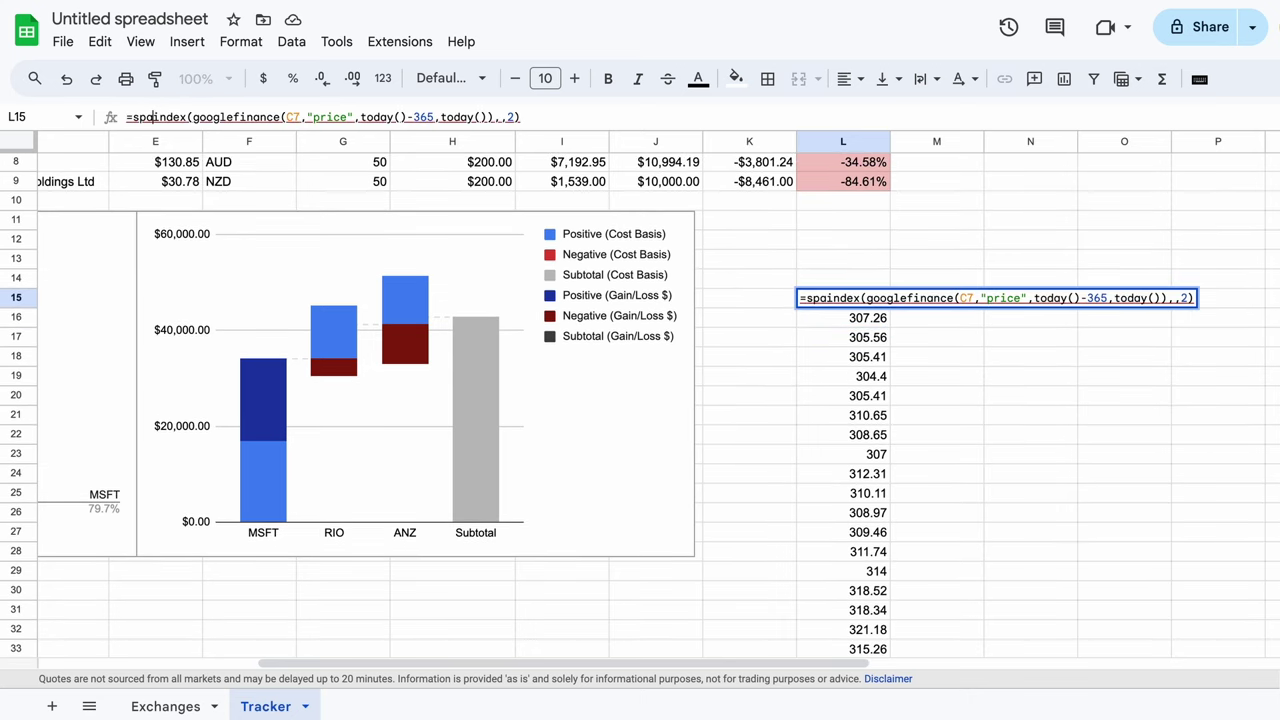
pyautogui.write('(')
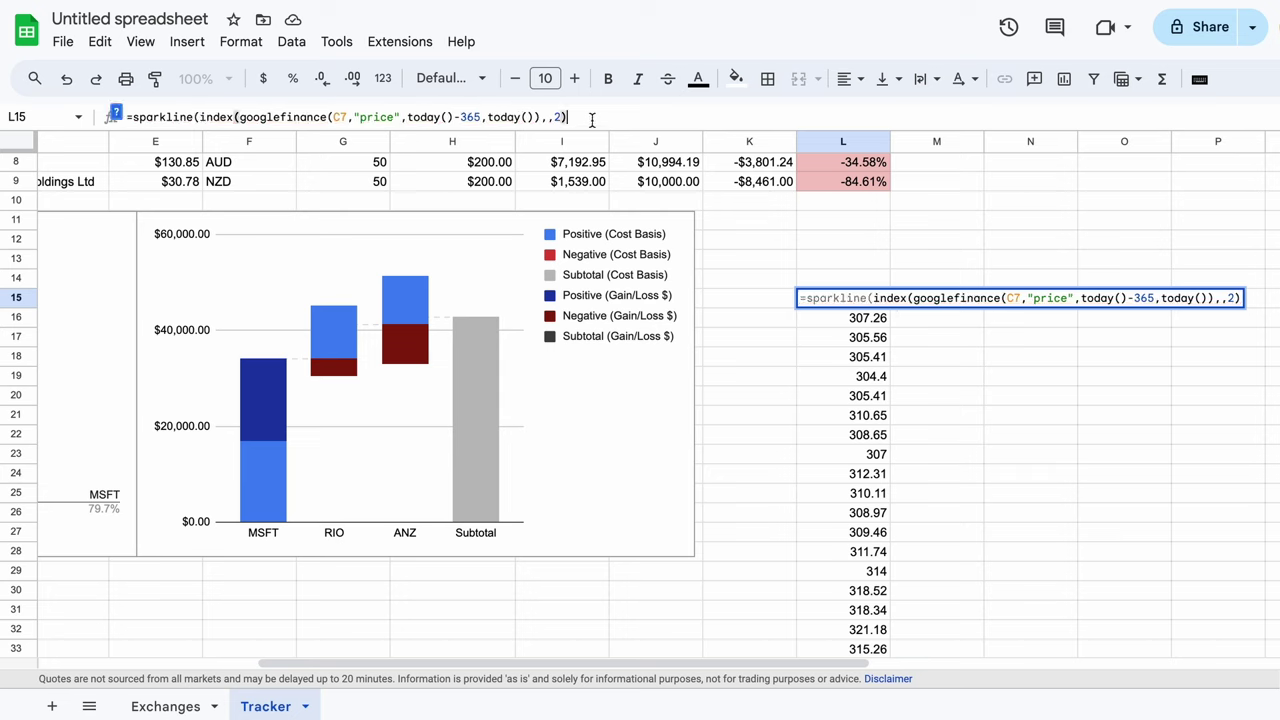
pyautogui.write(')')
pyautogui.press('Return')
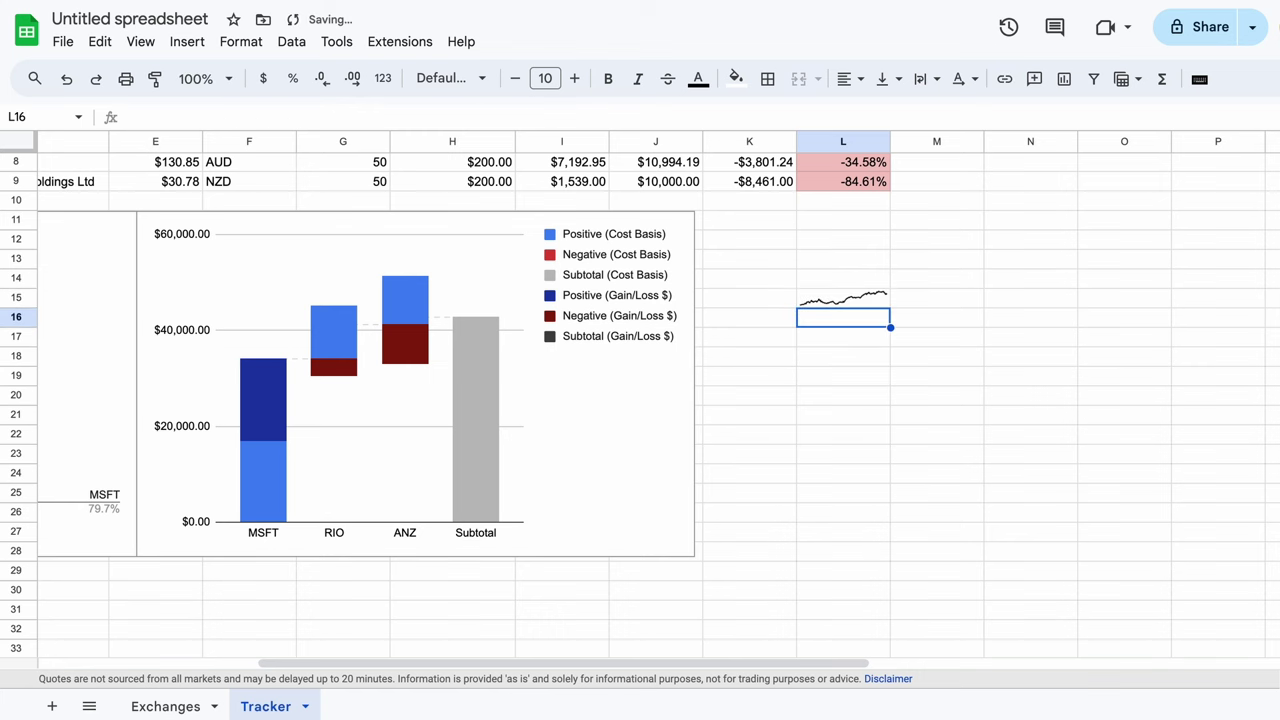
# Move the sparkline from L15 to M7, under the Chart header in the Microsoft row
pyautogui.click(843, 297)
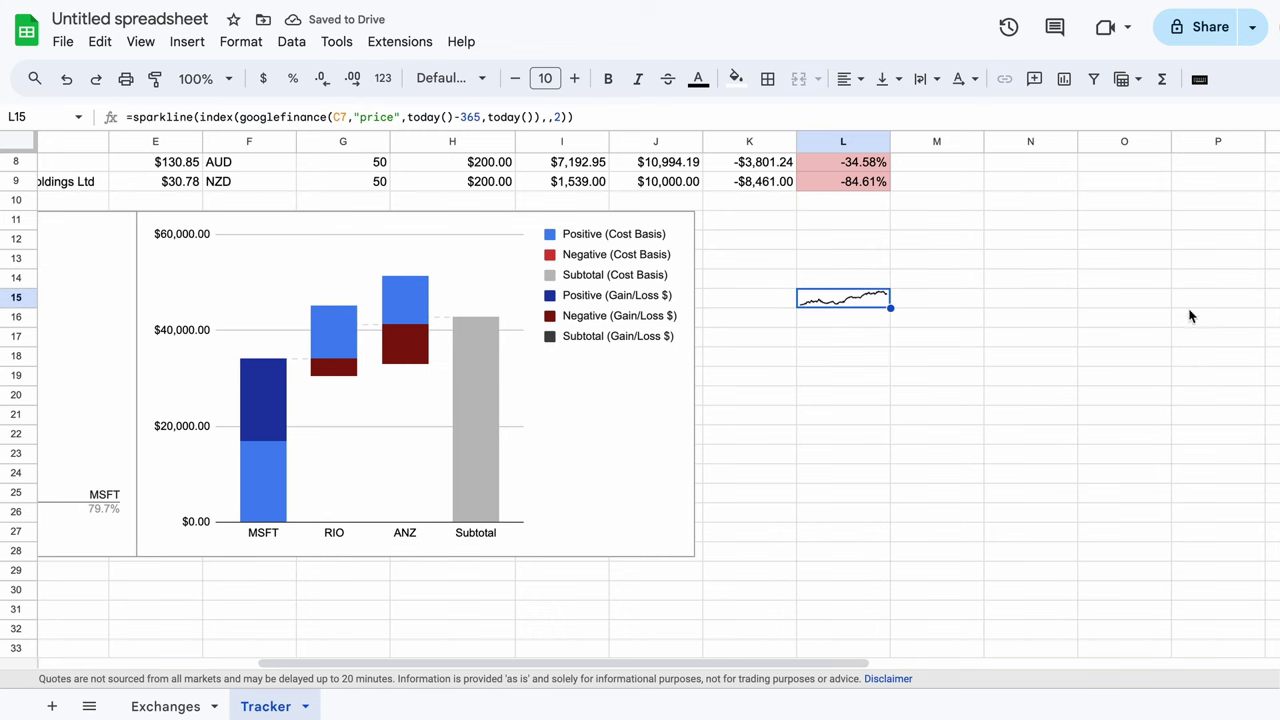
pyautogui.scroll(3, 1260, 352)
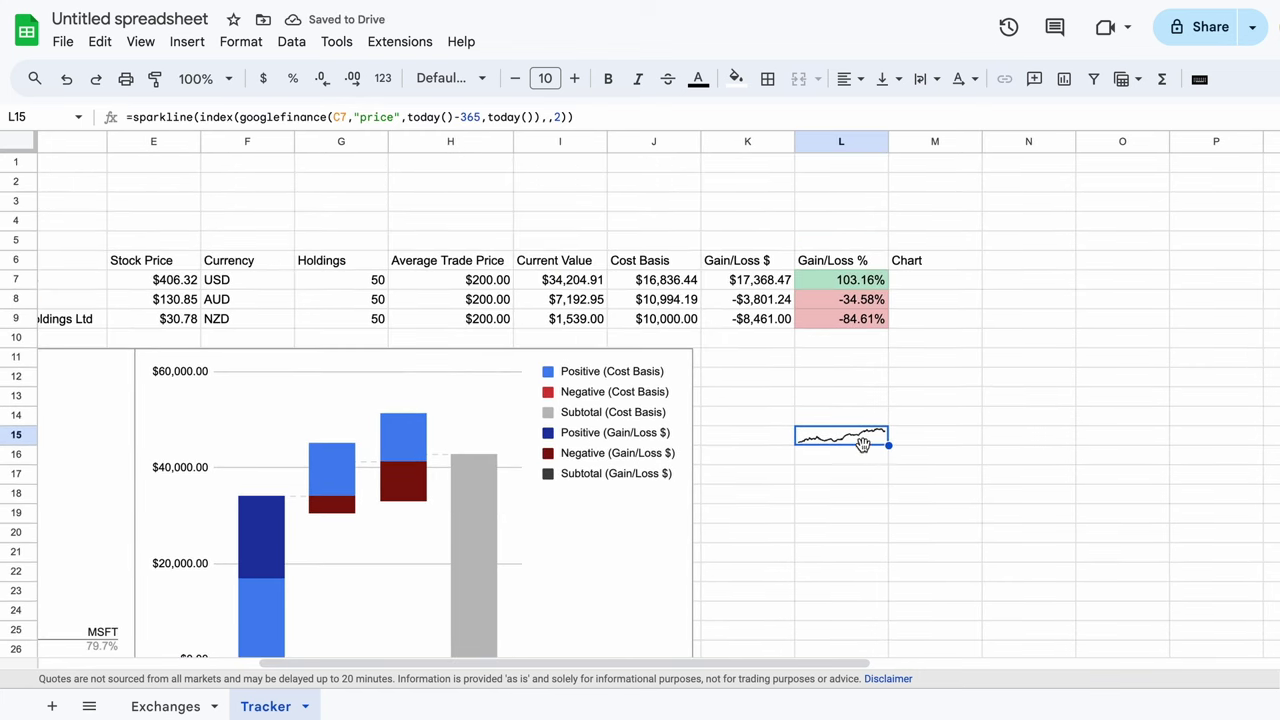
pyautogui.moveTo(862, 444); pyautogui.dragTo(936, 288)
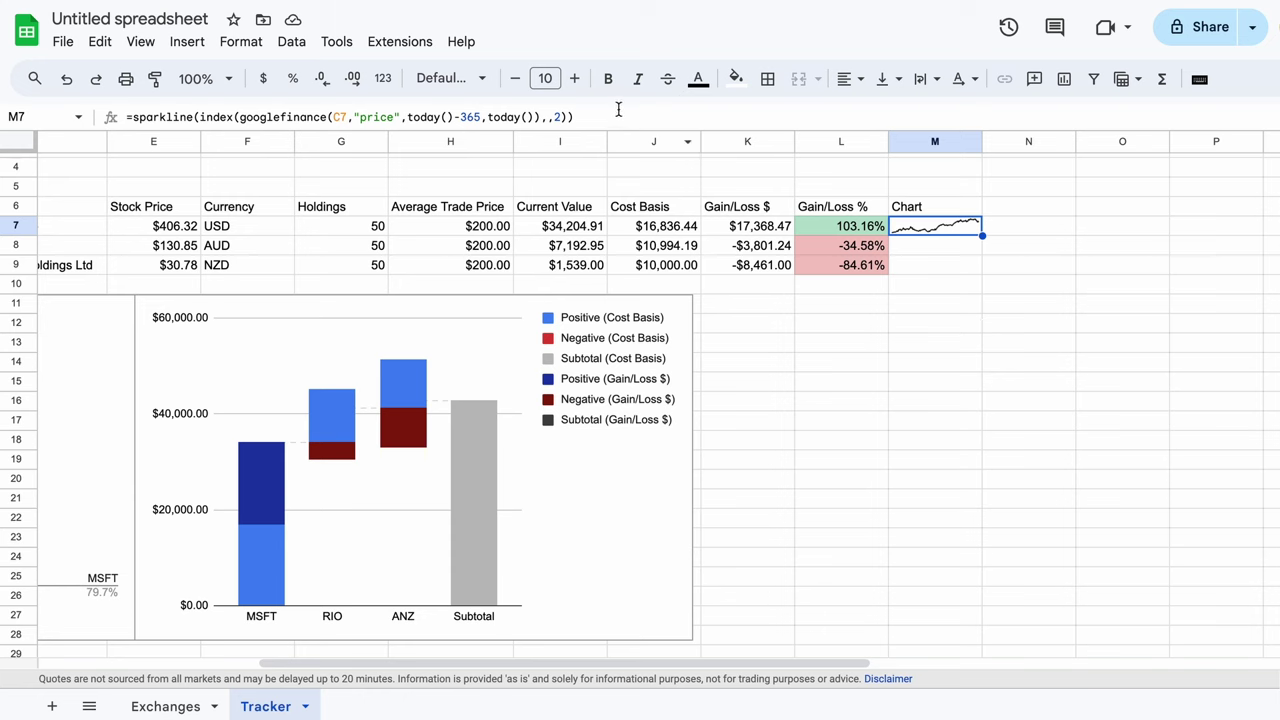
# Add the options {"charttype","column";"color","teal"} to the sparkline formula in M7
pyautogui.click(618, 116)
pyautogui.press('BackSpace')
pyautogui.write(',')
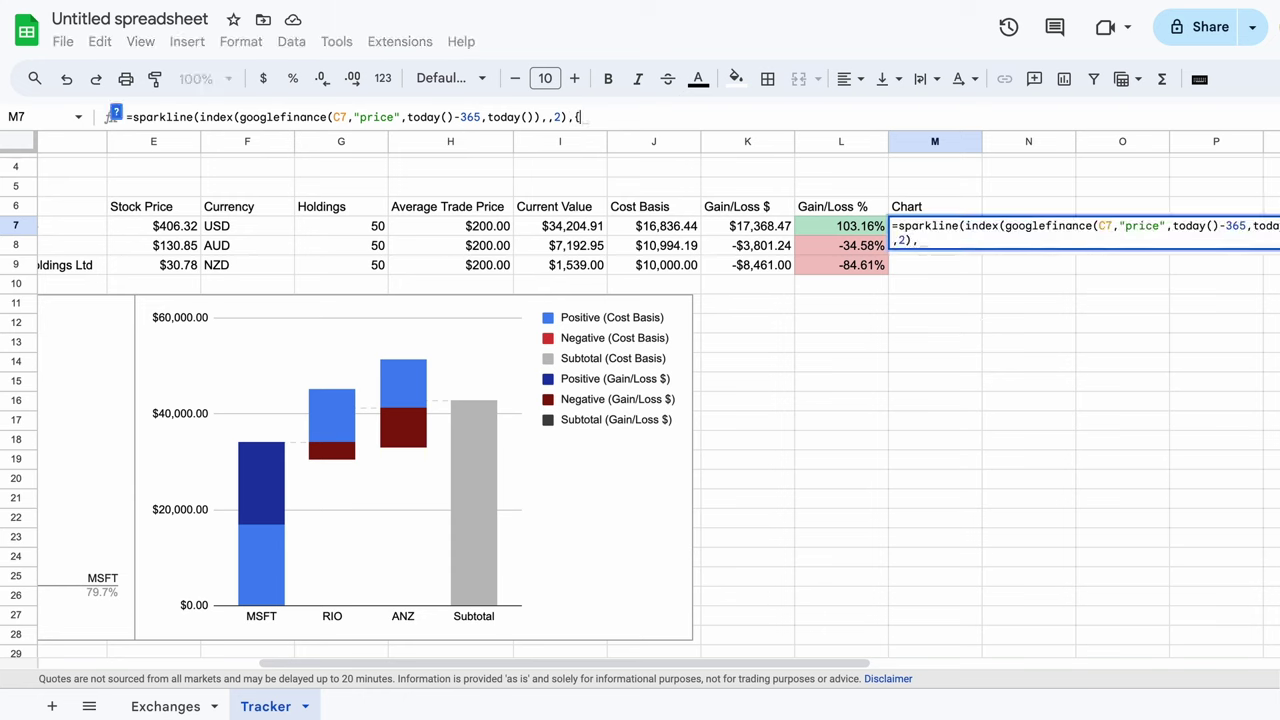
pyautogui.write('{"charttype')
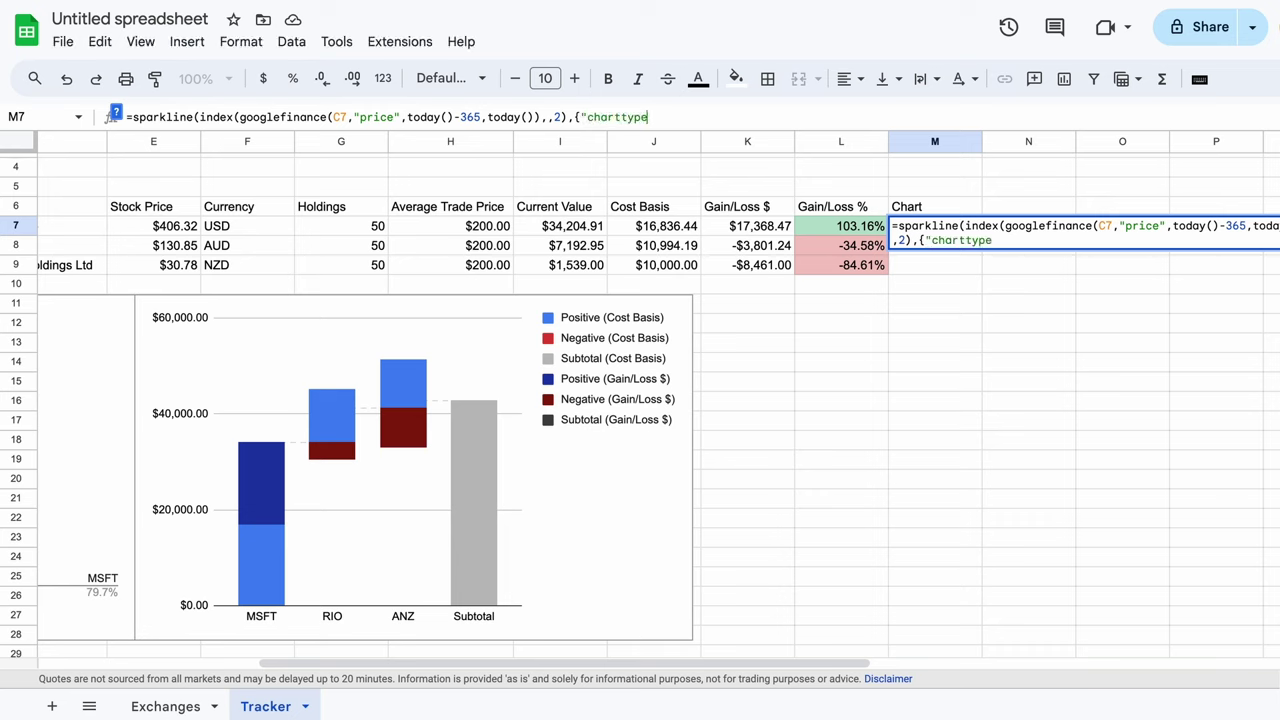
pyautogui.write('","column";')
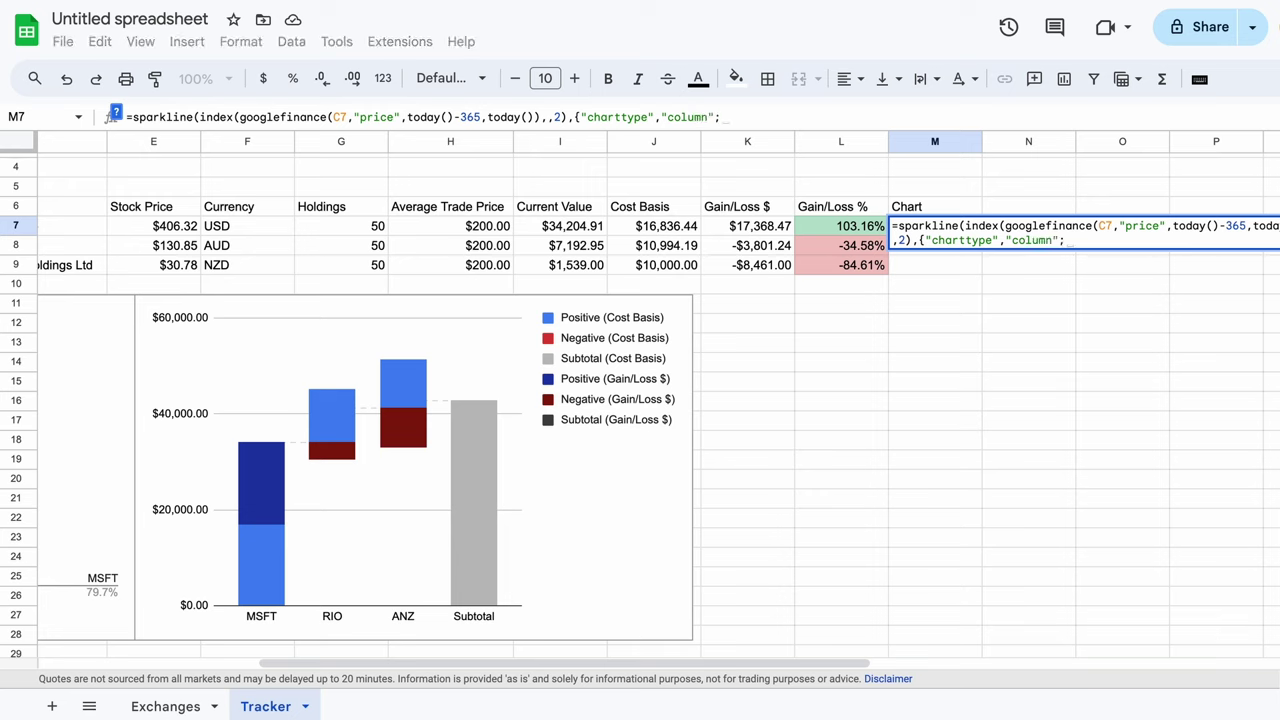
pyautogui.write('"color"')
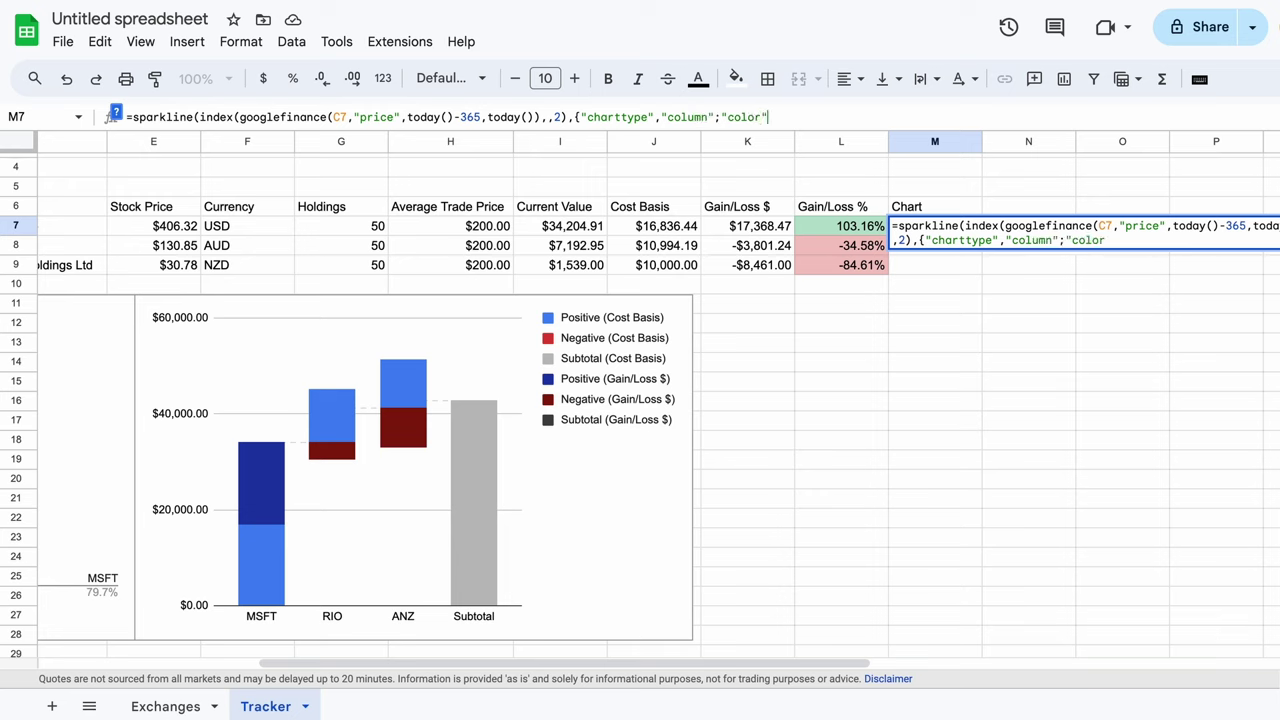
pyautogui.write(',"teal"})')
pyautogui.press('Return')
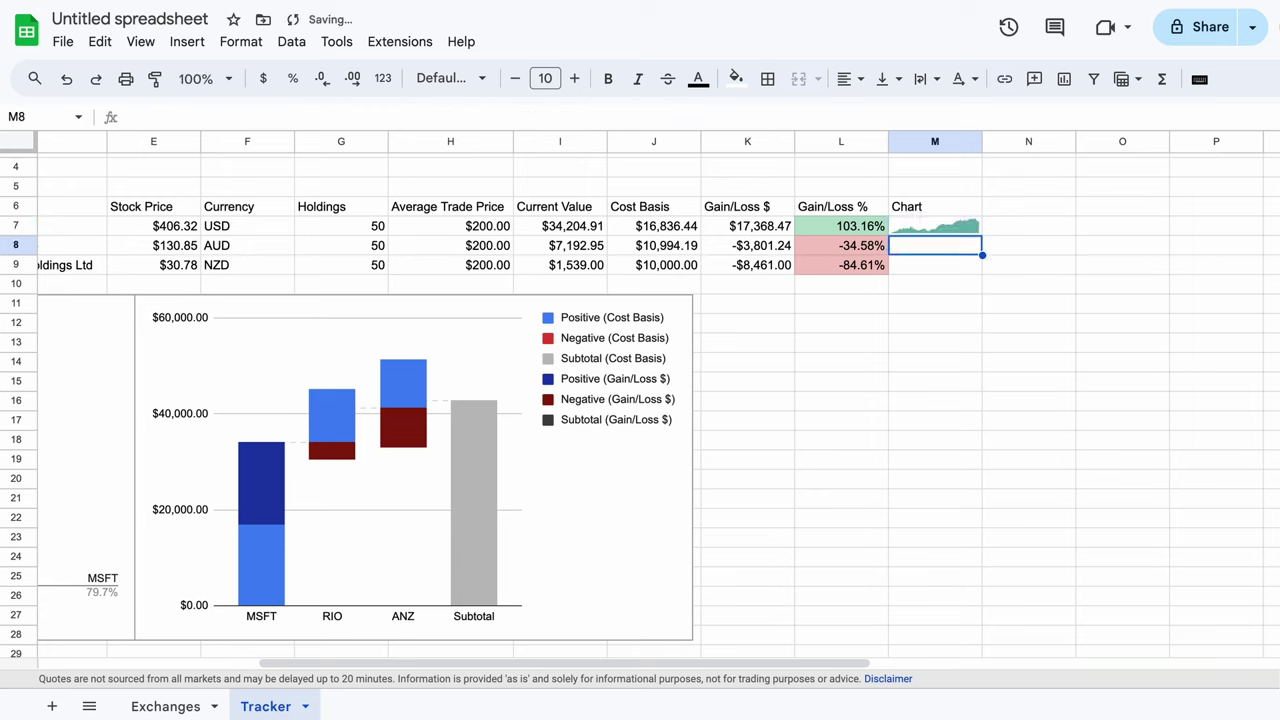
# Copy the sparkline formula from M7 to M8 and M9 for the Rio Tinto and ANZ holdings
pyautogui.click(935, 226)
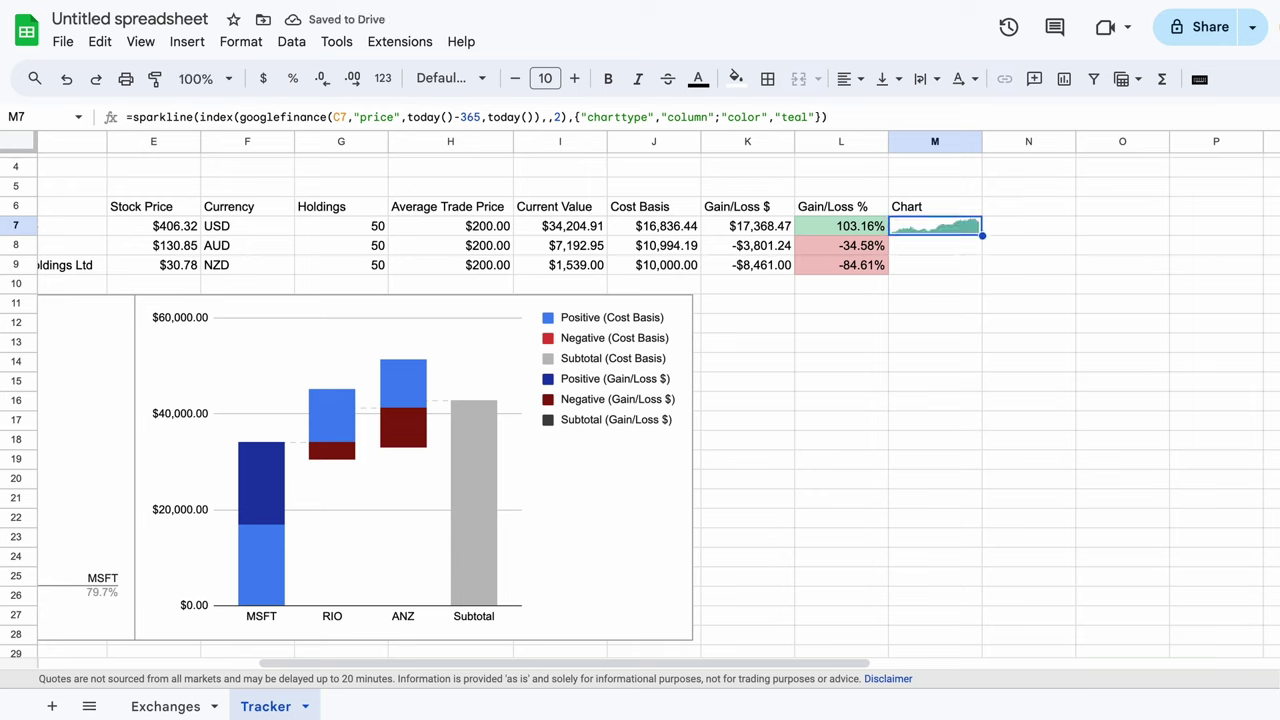
pyautogui.hotkey('ctrl', 'c')
pyautogui.press('Down')
pyautogui.hotkey('ctrl', 'v')
pyautogui.press('Down')
pyautogui.hotkey('ctrl', 'v')
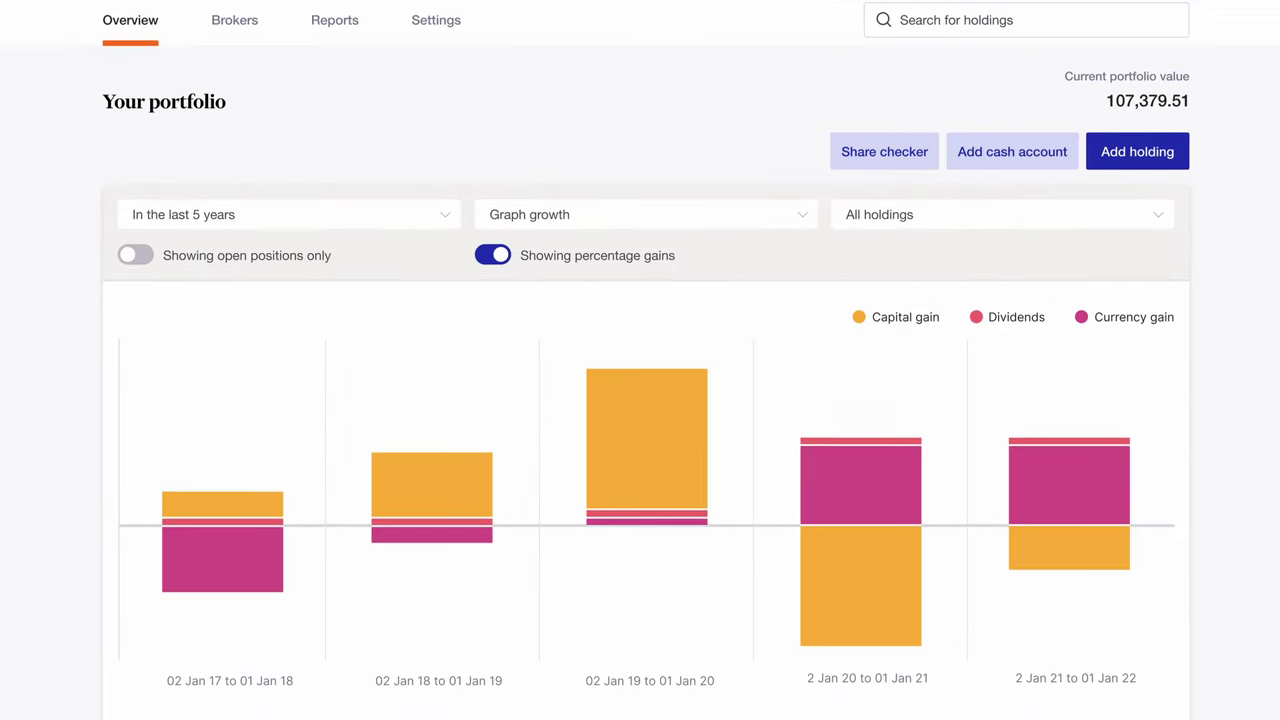
pyautogui.scroll(-3, 640, 400)
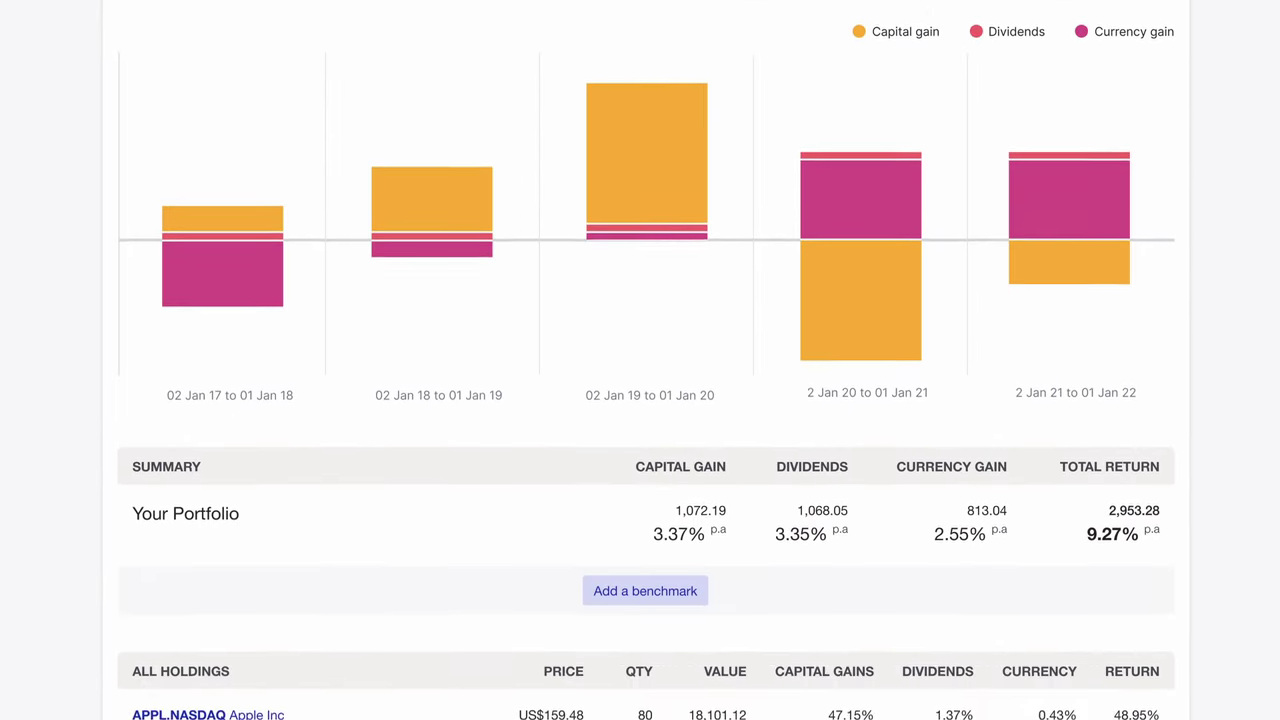